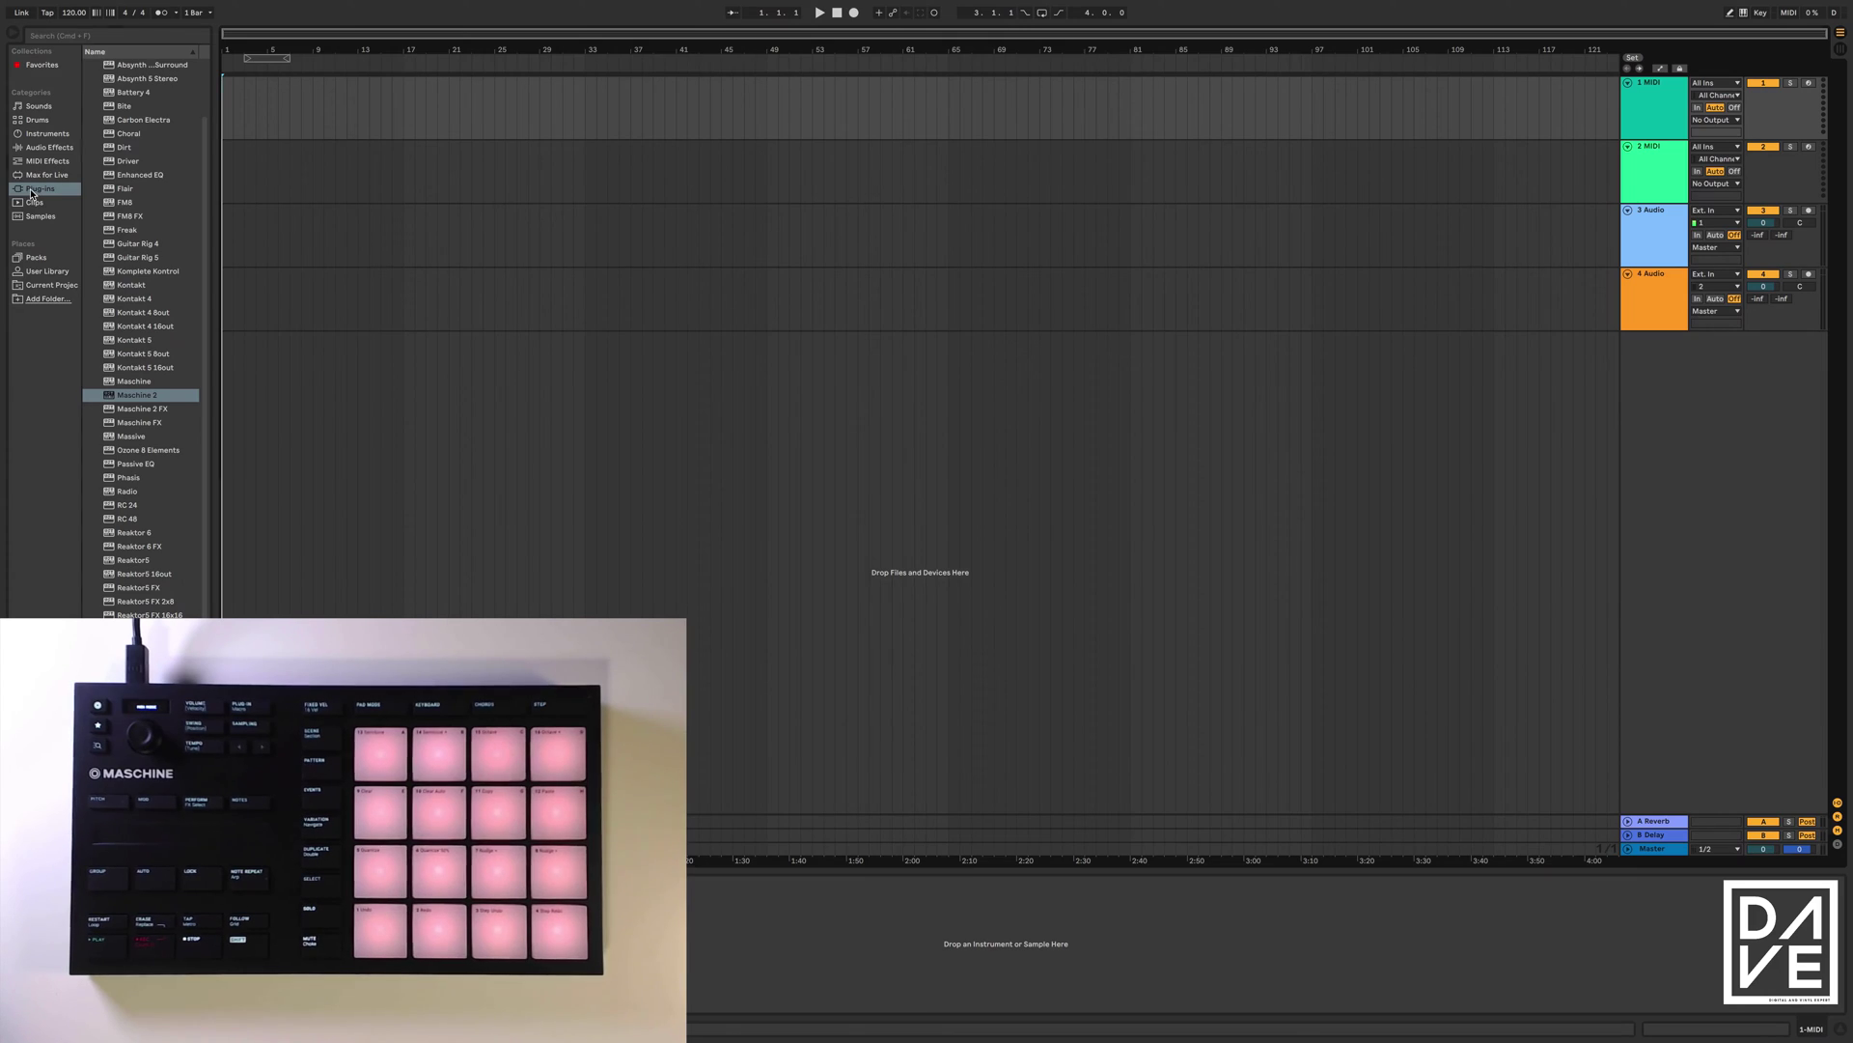
- Load the Maschine 2 VST plug-in onto the first MIDI track
click(31, 189)
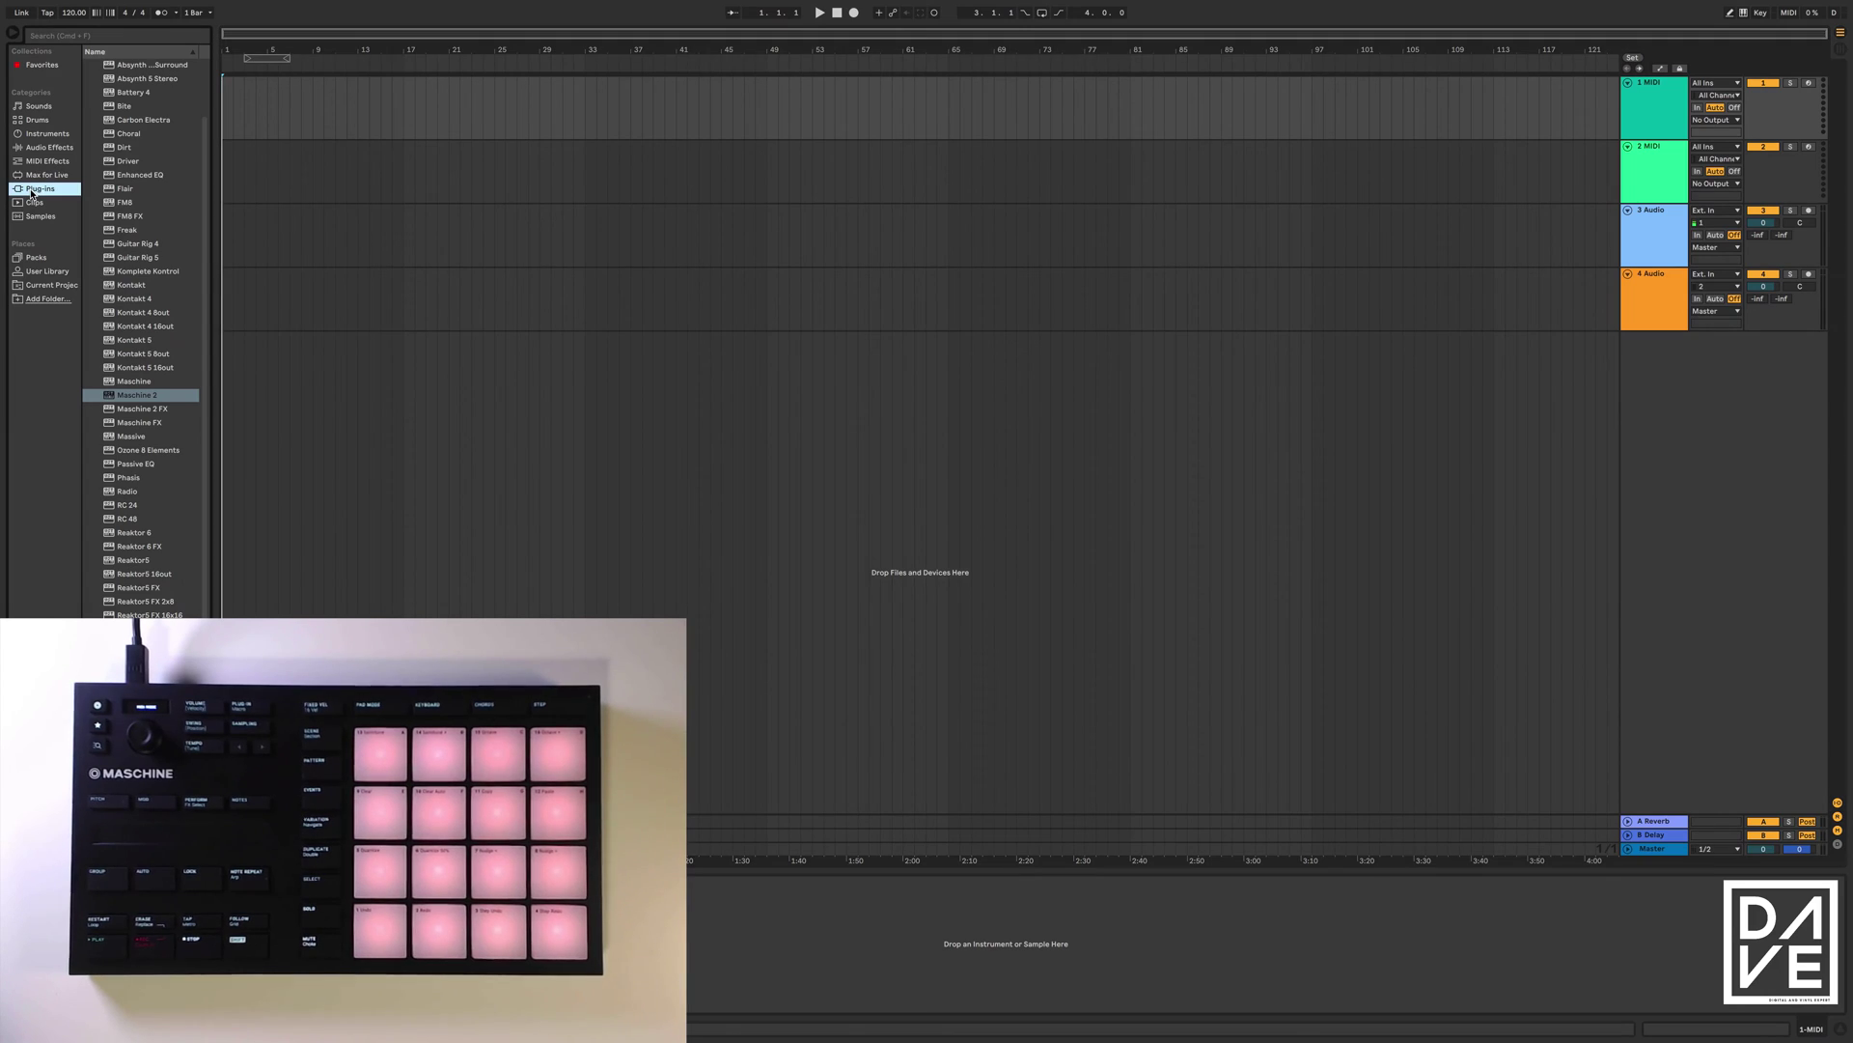
scroll(150, 211, up, 2)
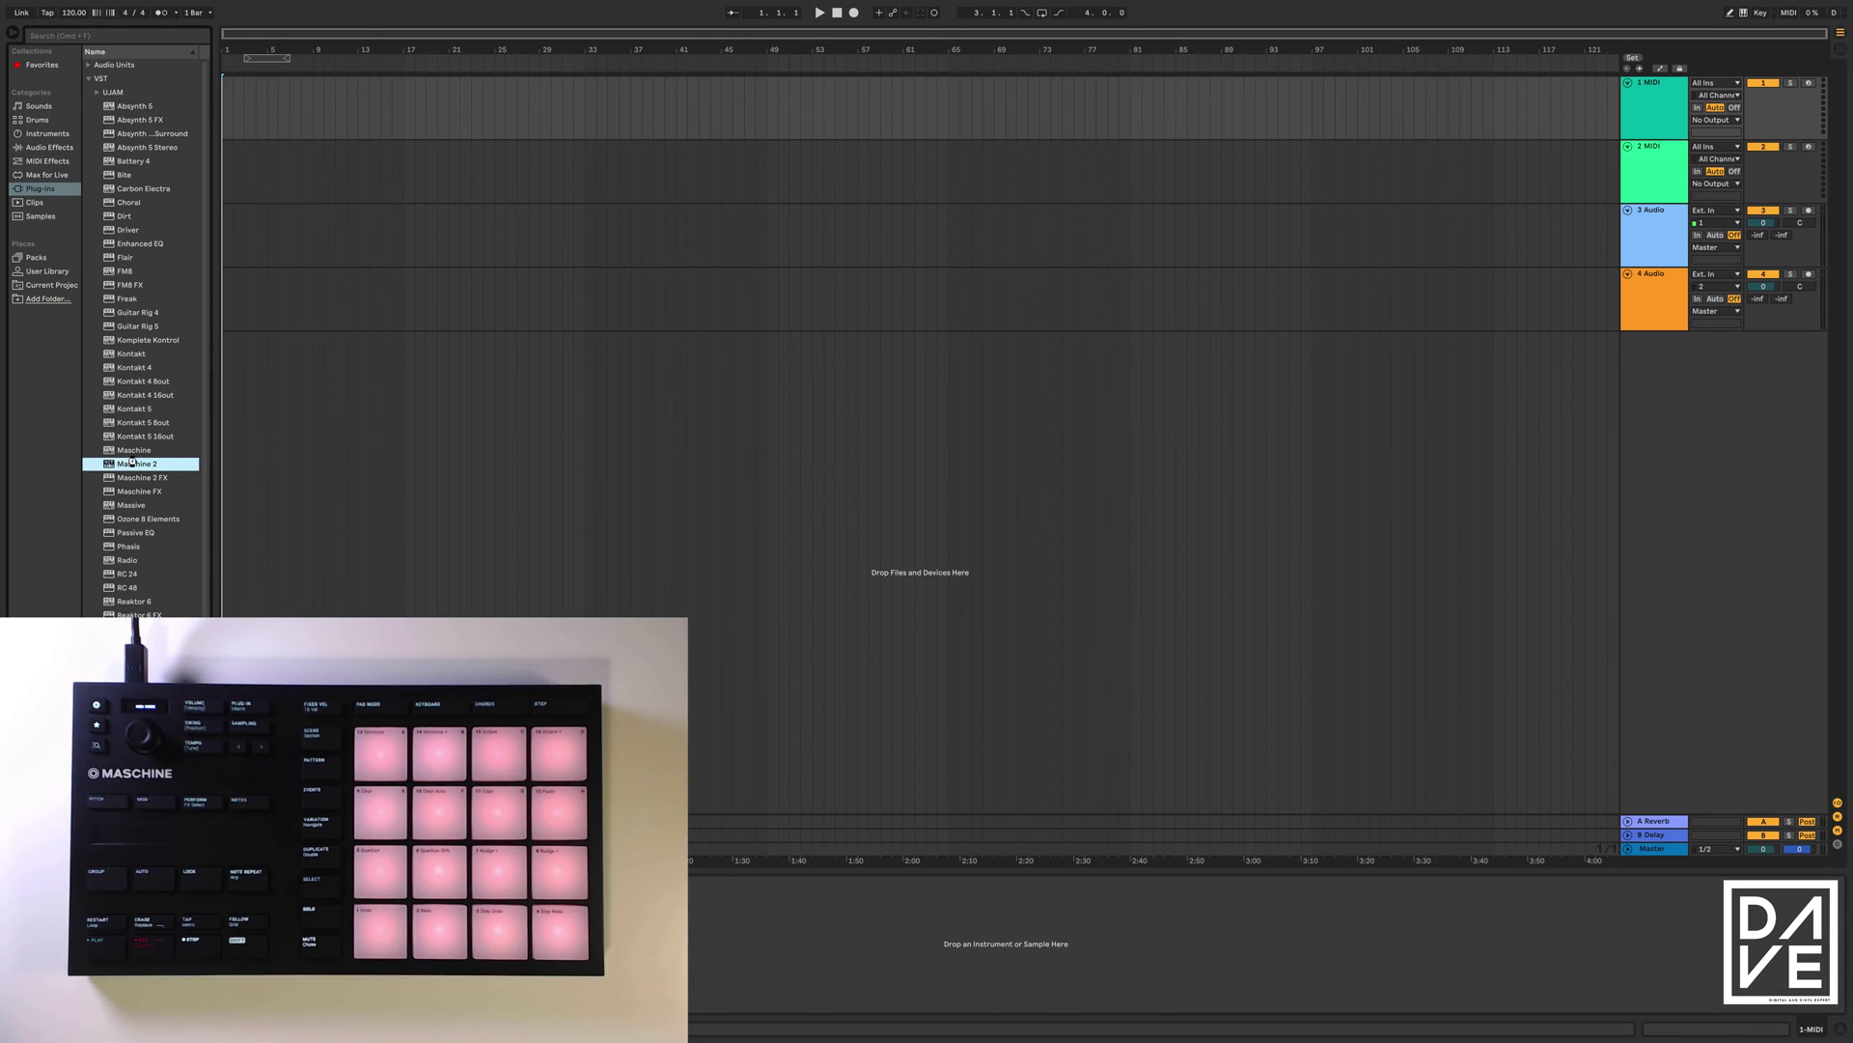
drag(132, 463, 1188, 115)
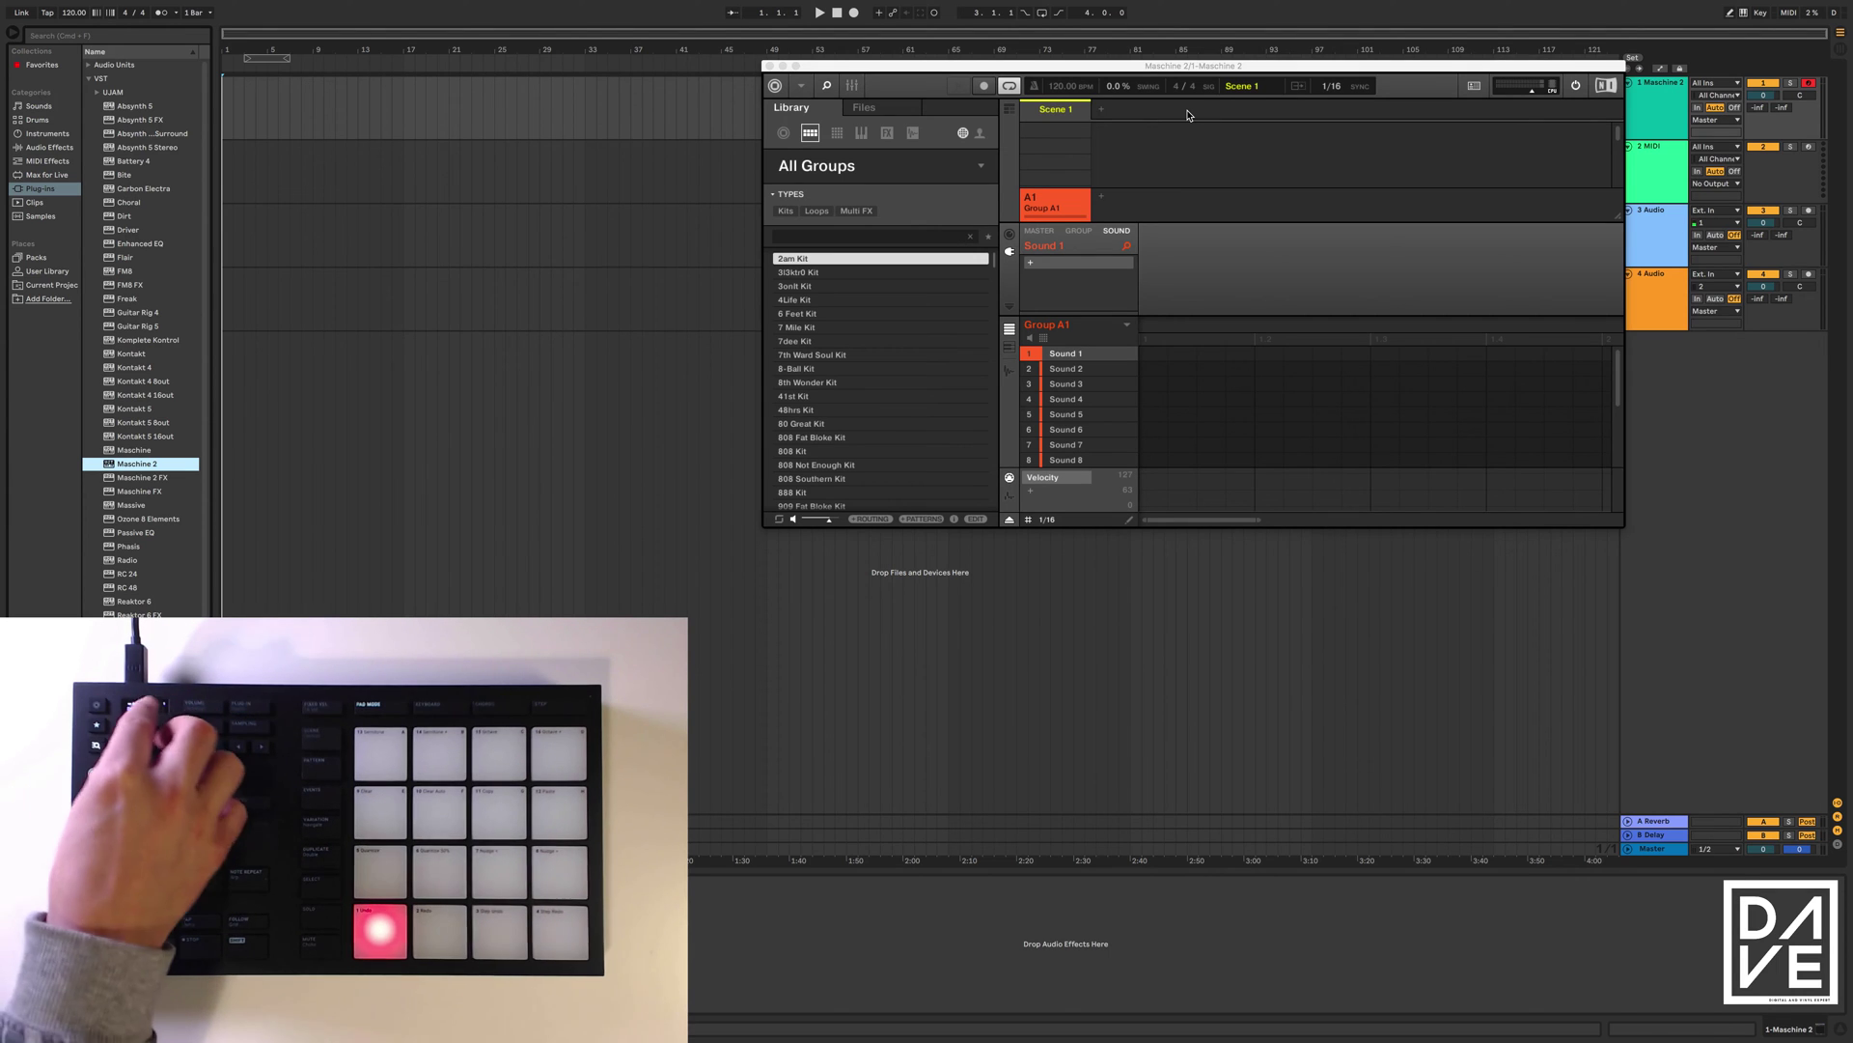
- Browse the group kits in the Maschine library and load the 80 Great Kit
key(Down)
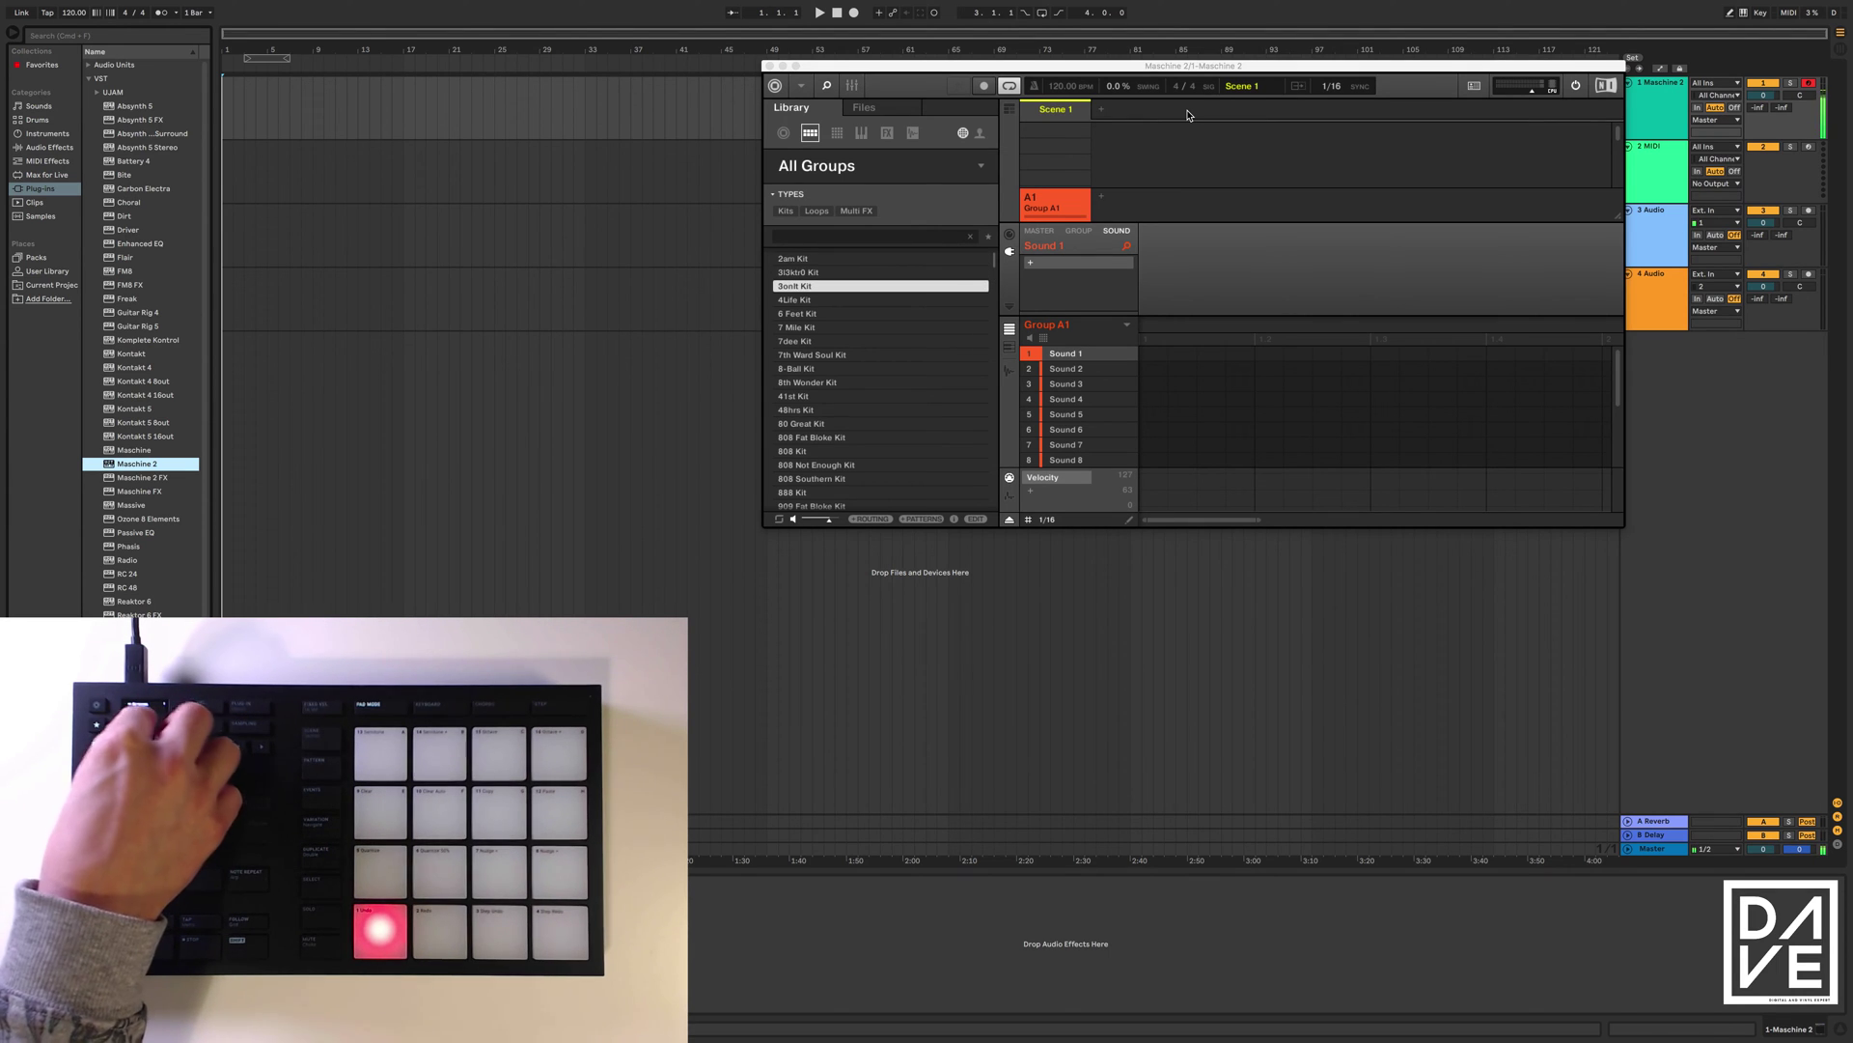
key(Down)
key(Down)
key(Down)
key(Down)
key(Down)
key(Down)
key(Down)
key(Down)
key(Down)
key(Down)
key(Down)
key(Down)
key(Down)
key(Up)
key(Up)
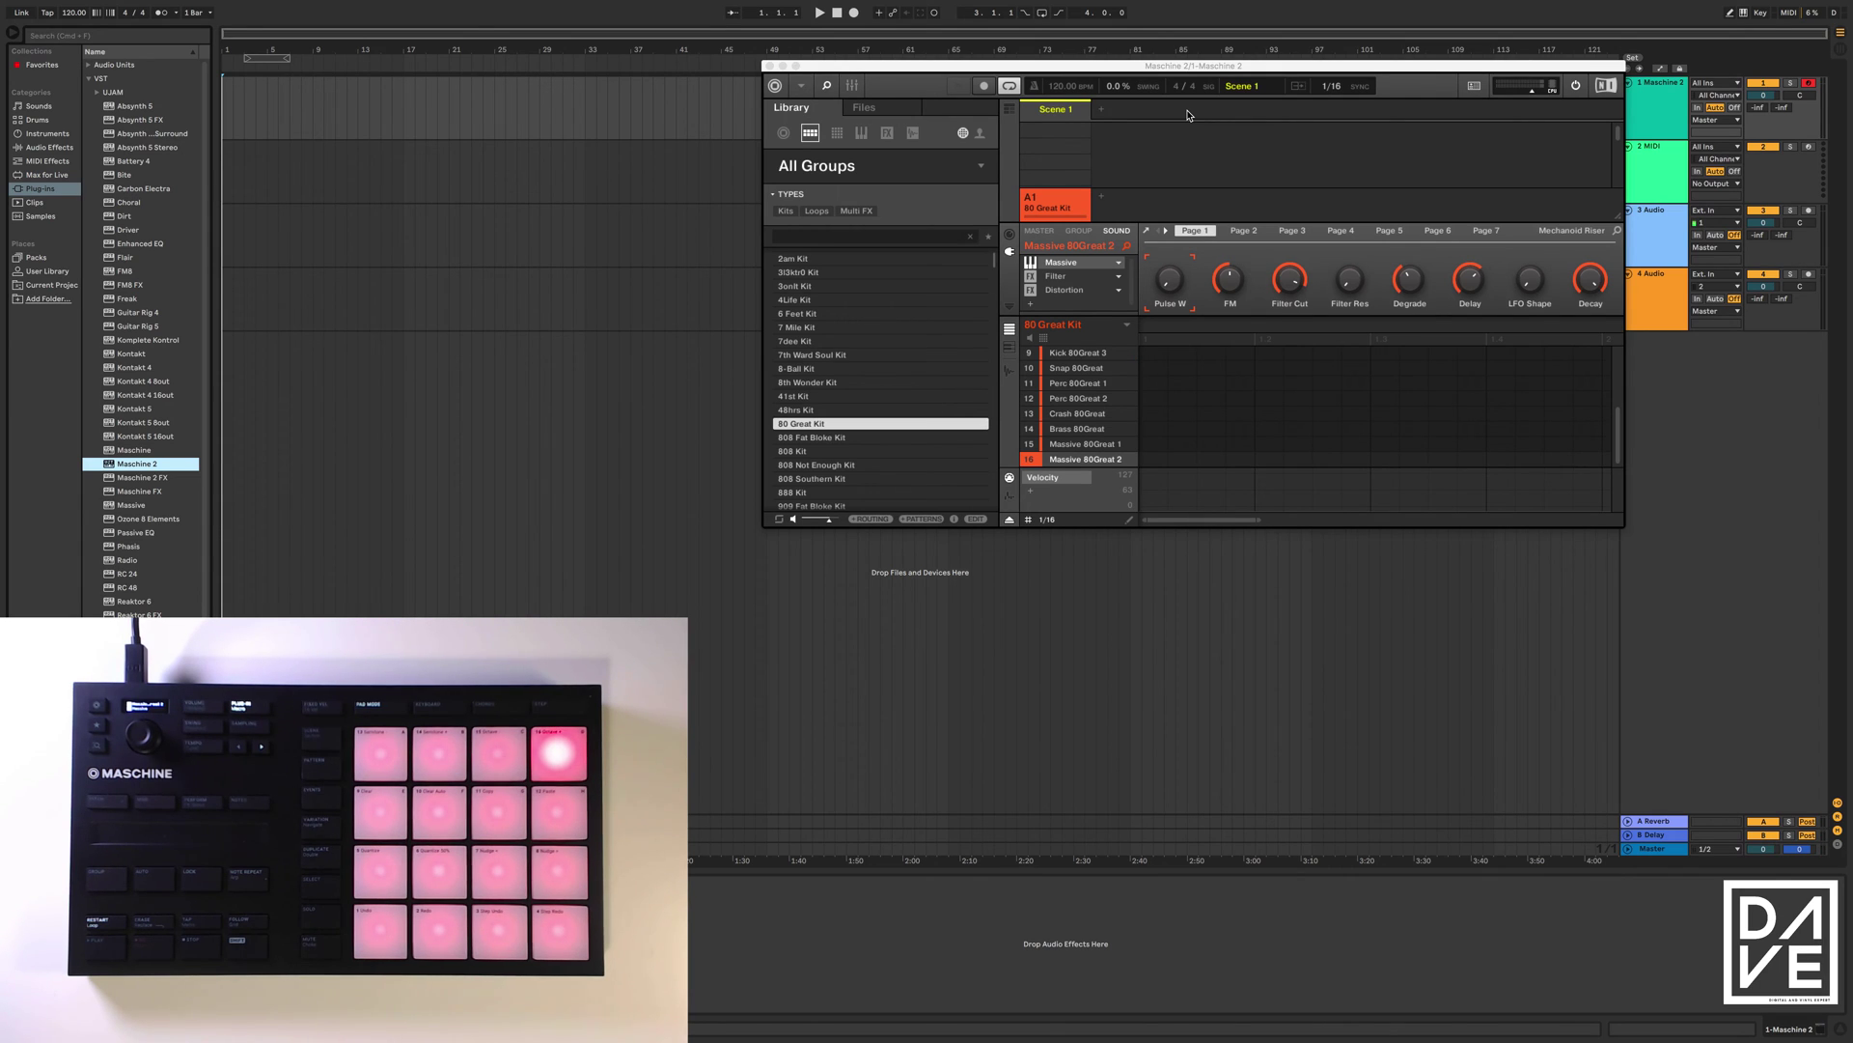
- Review the key mode and source in the 80 Great Kit group's MIDI input routings, and close the plug-in window
click(1008, 236)
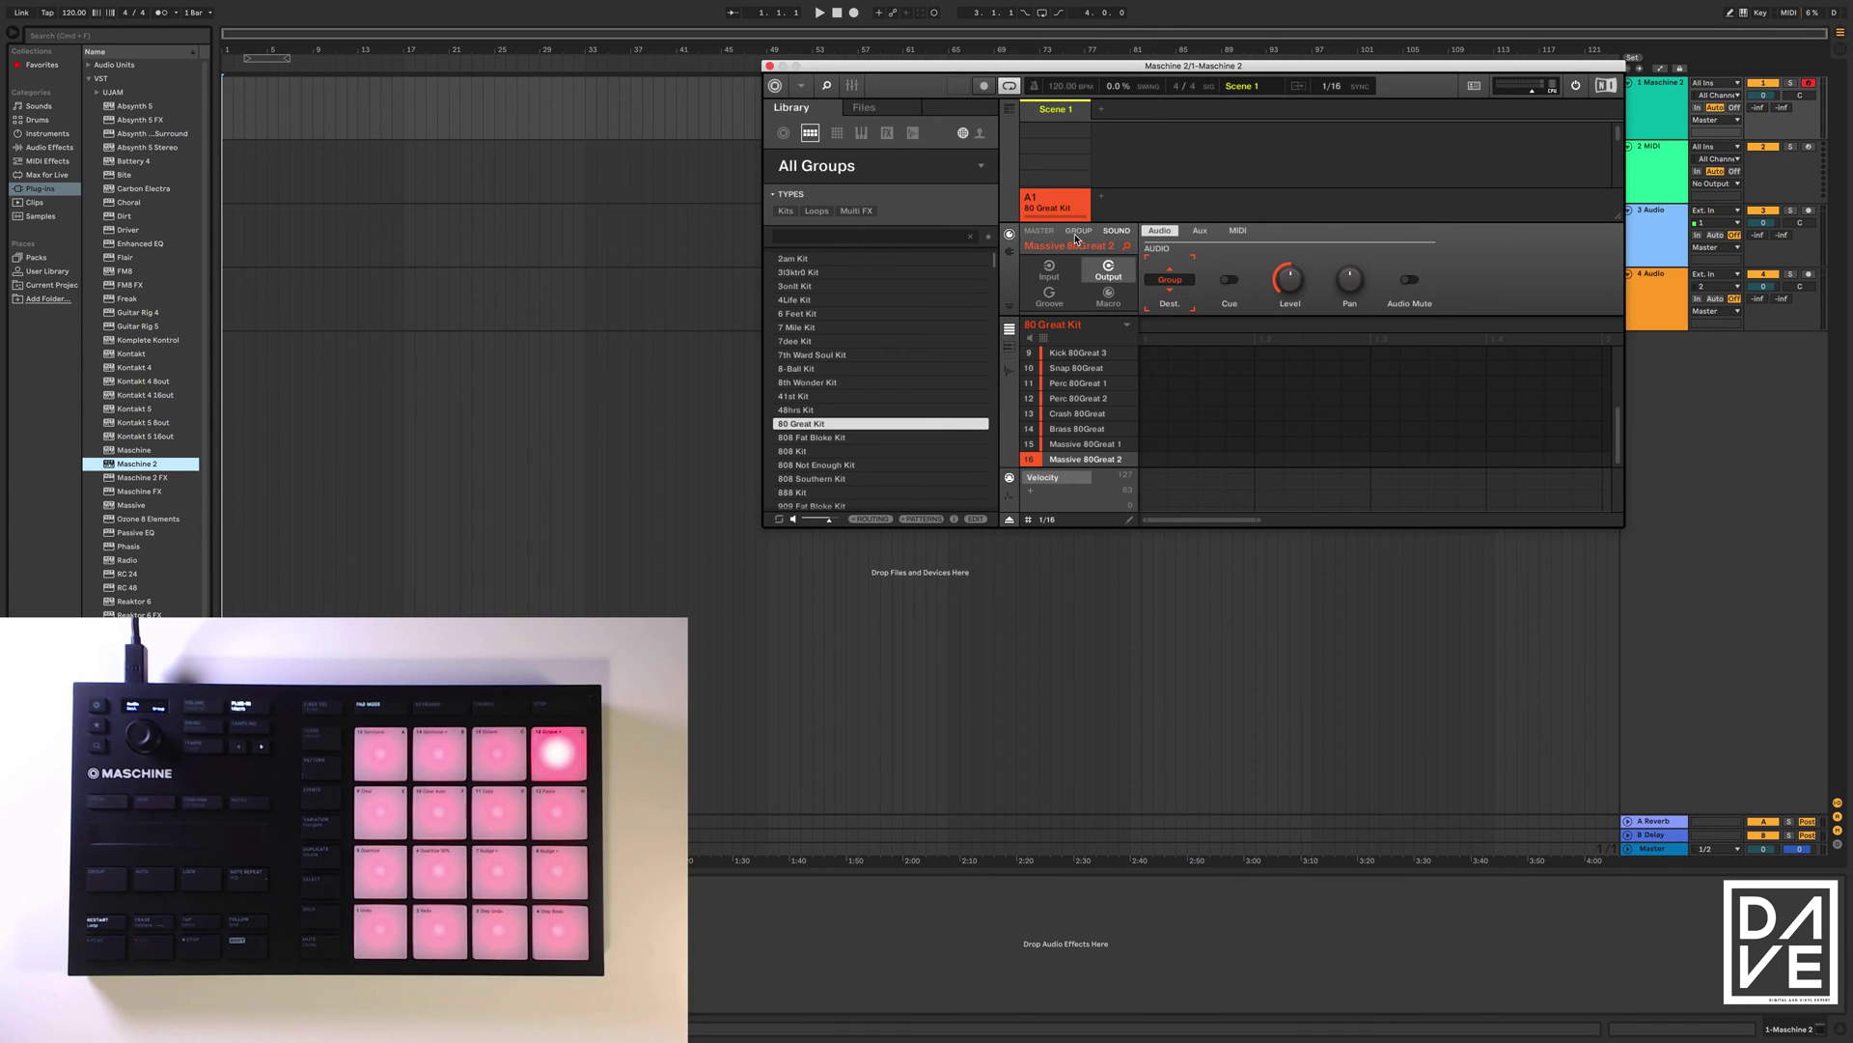
click(1048, 270)
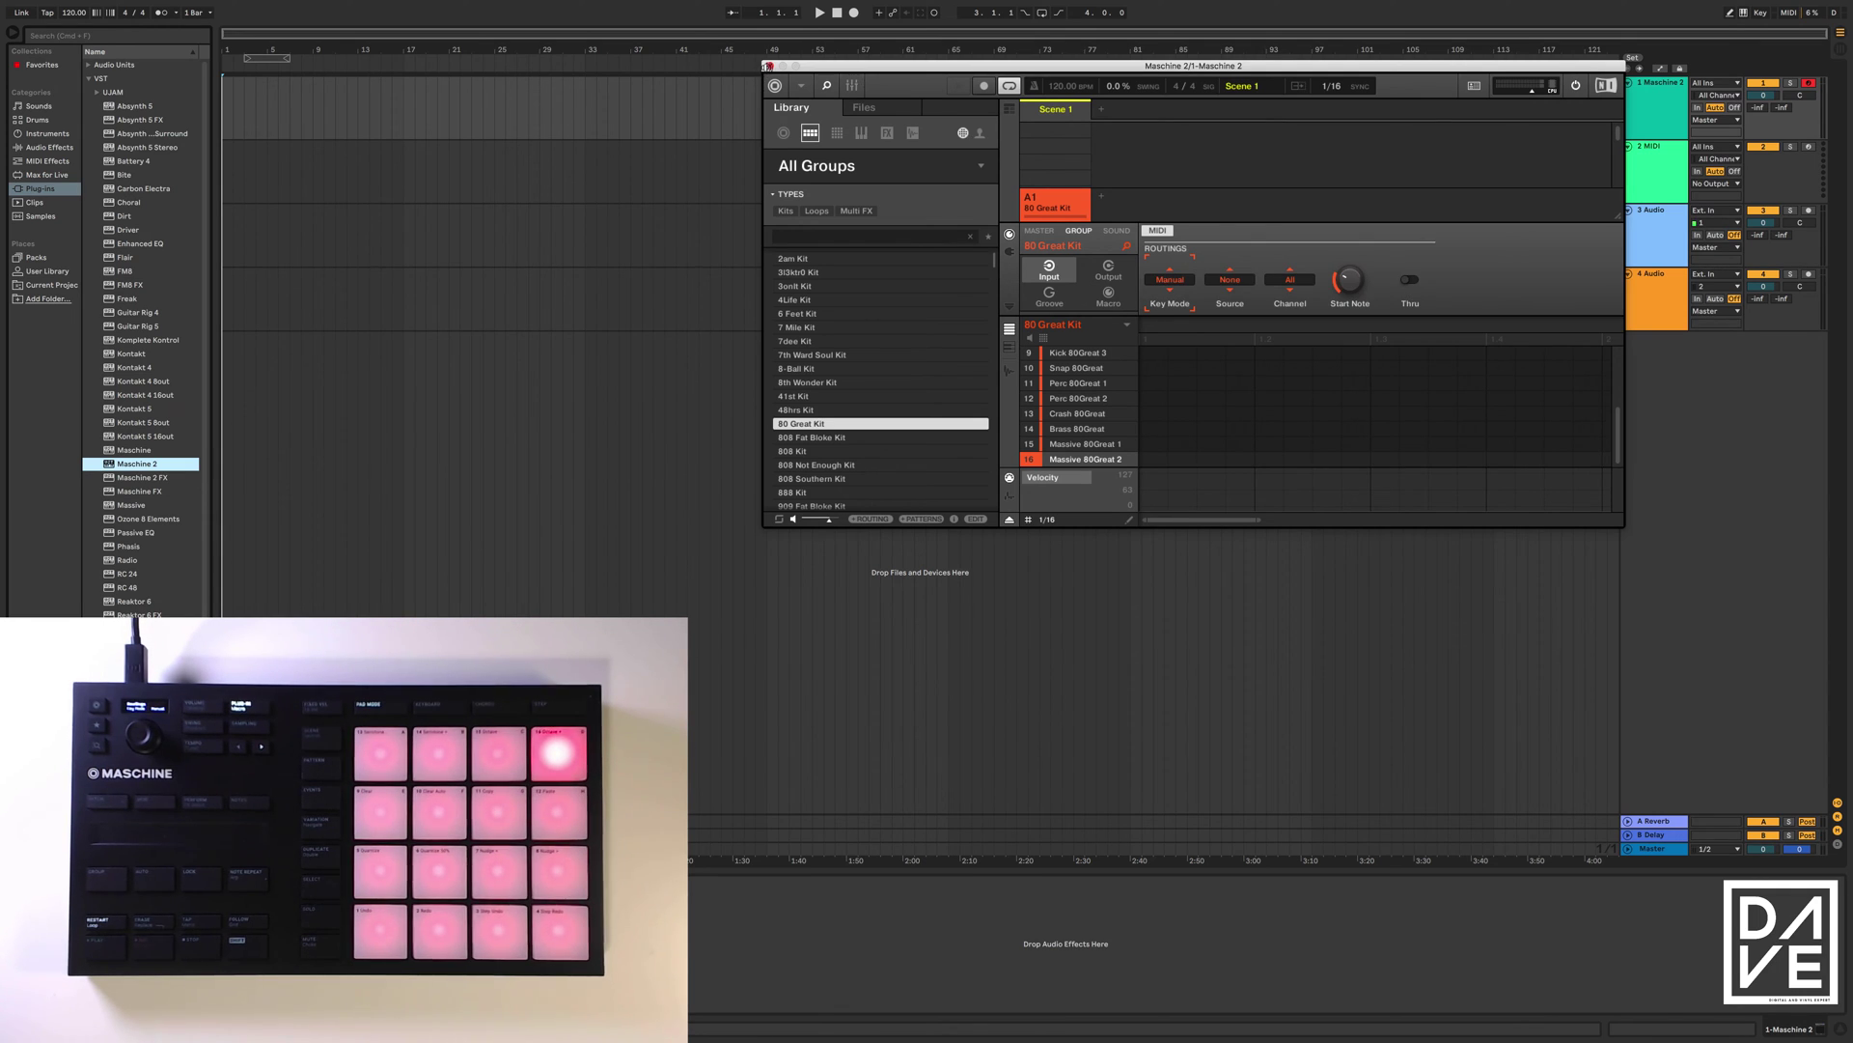
click(768, 65)
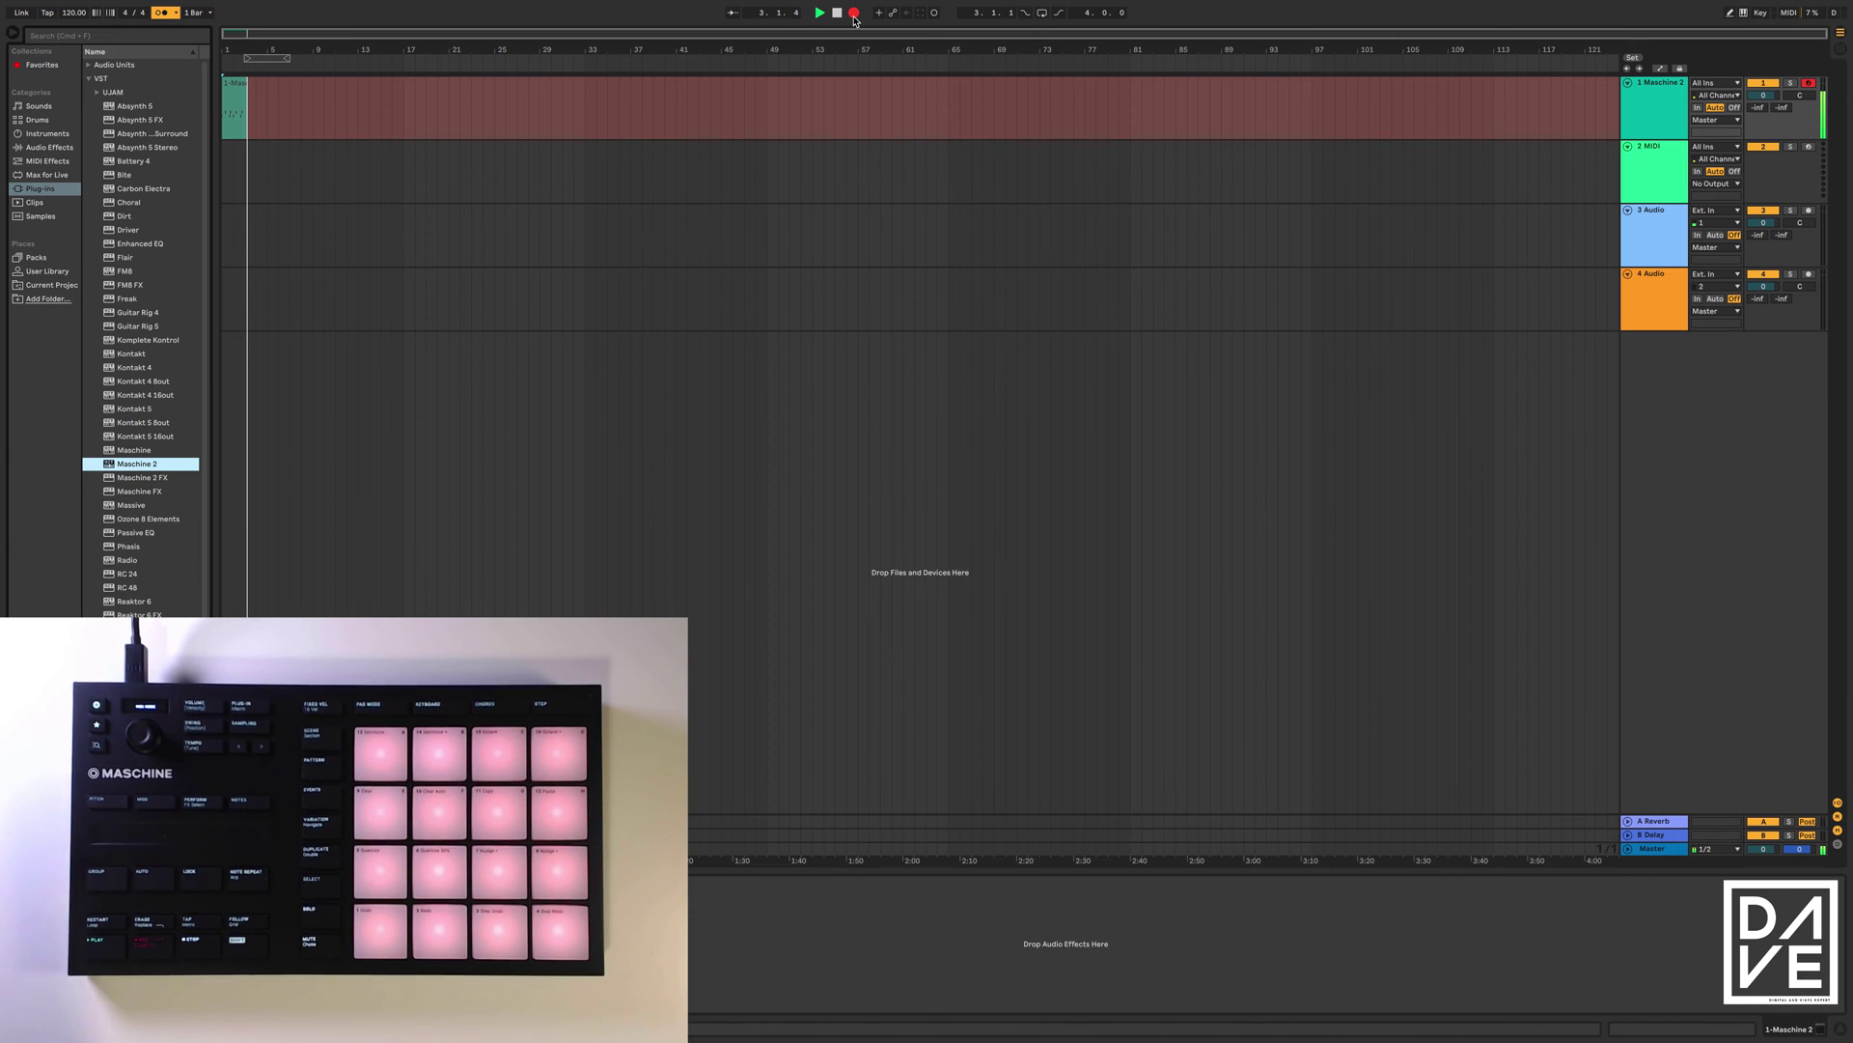
- Stop recording on the first track and quantize all notes in the recorded clip
click(837, 12)
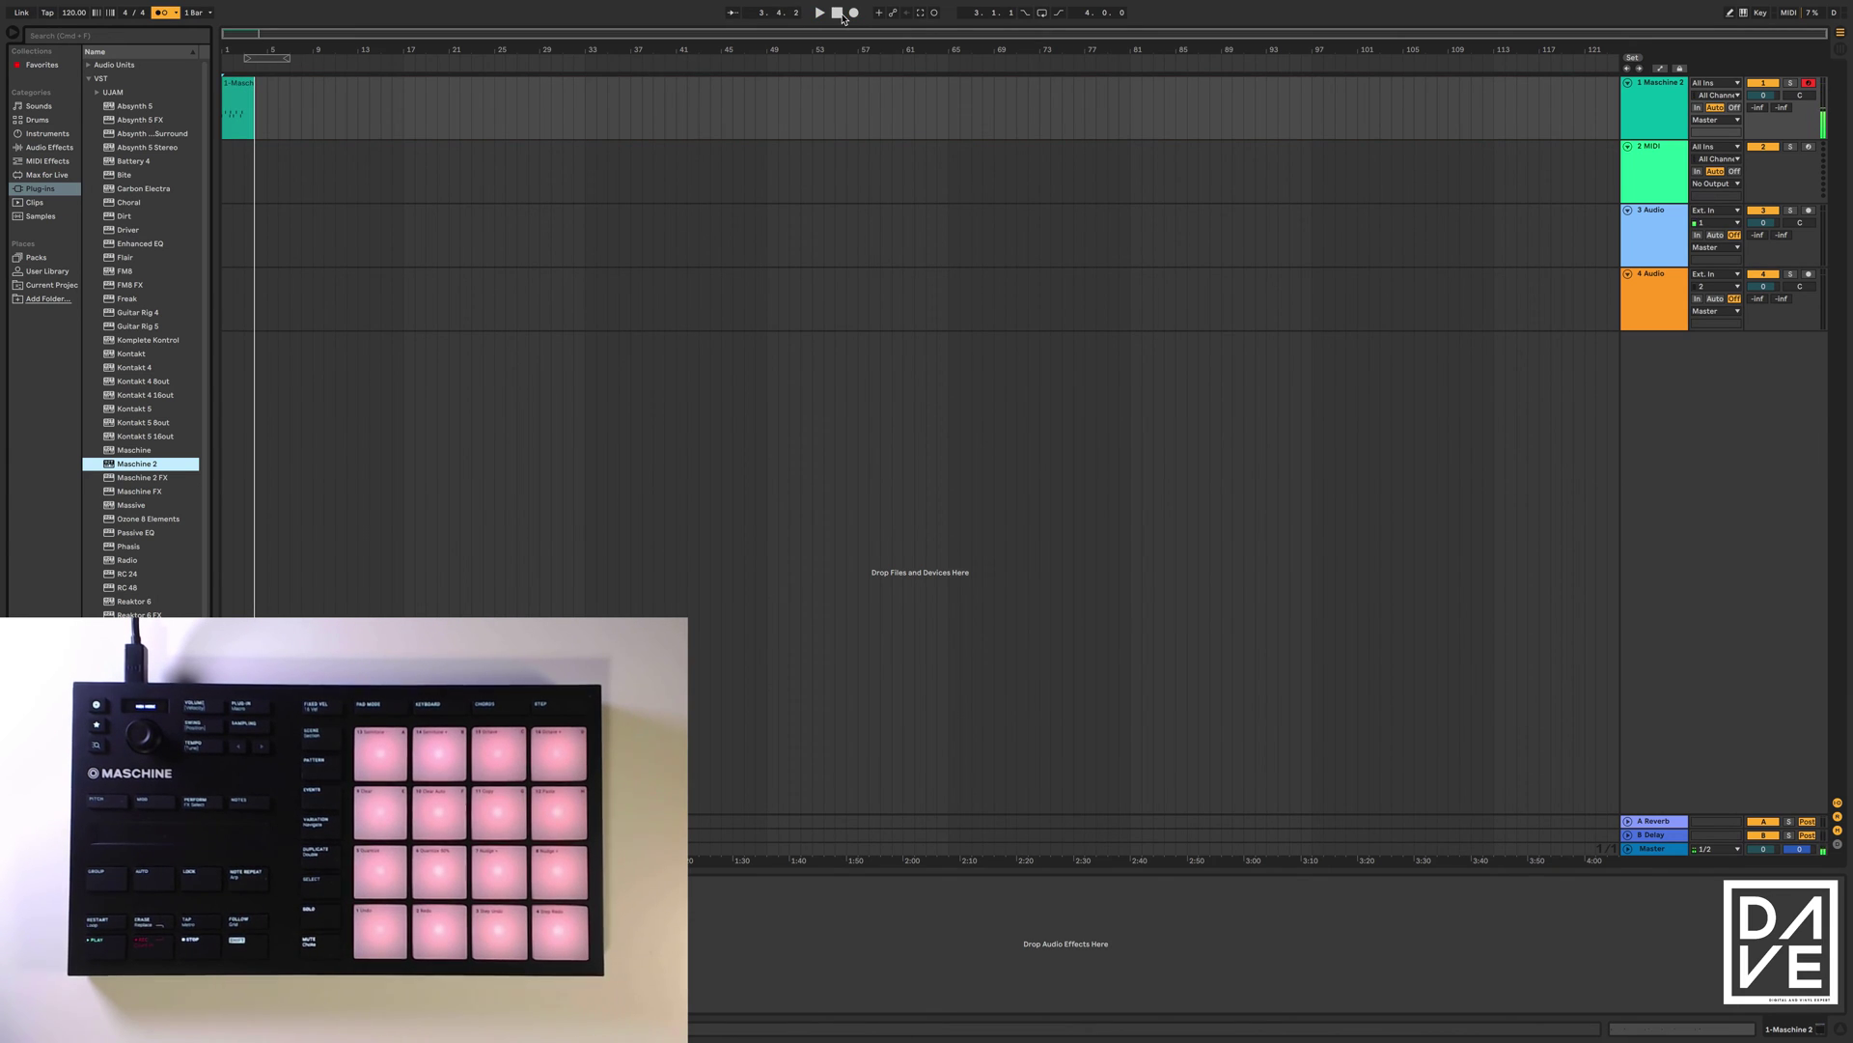
double_click(238, 106)
key(super+a)
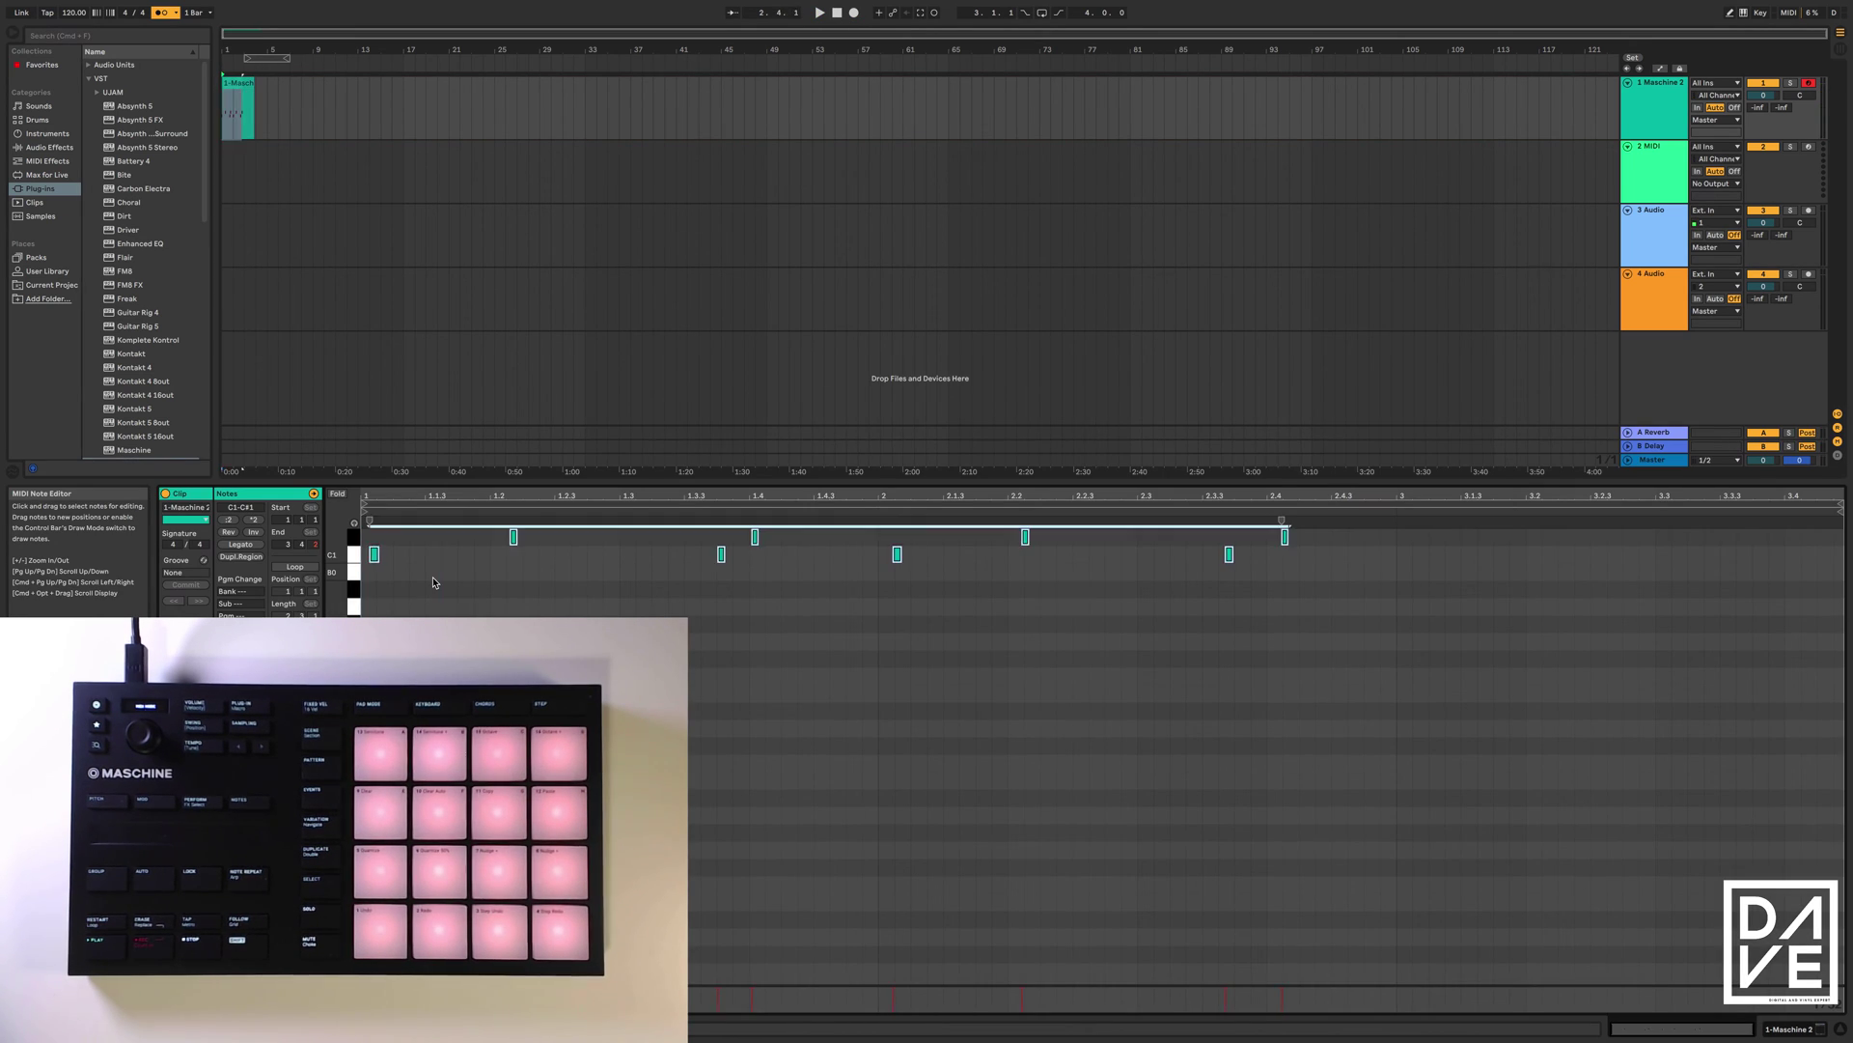
key(super+u)
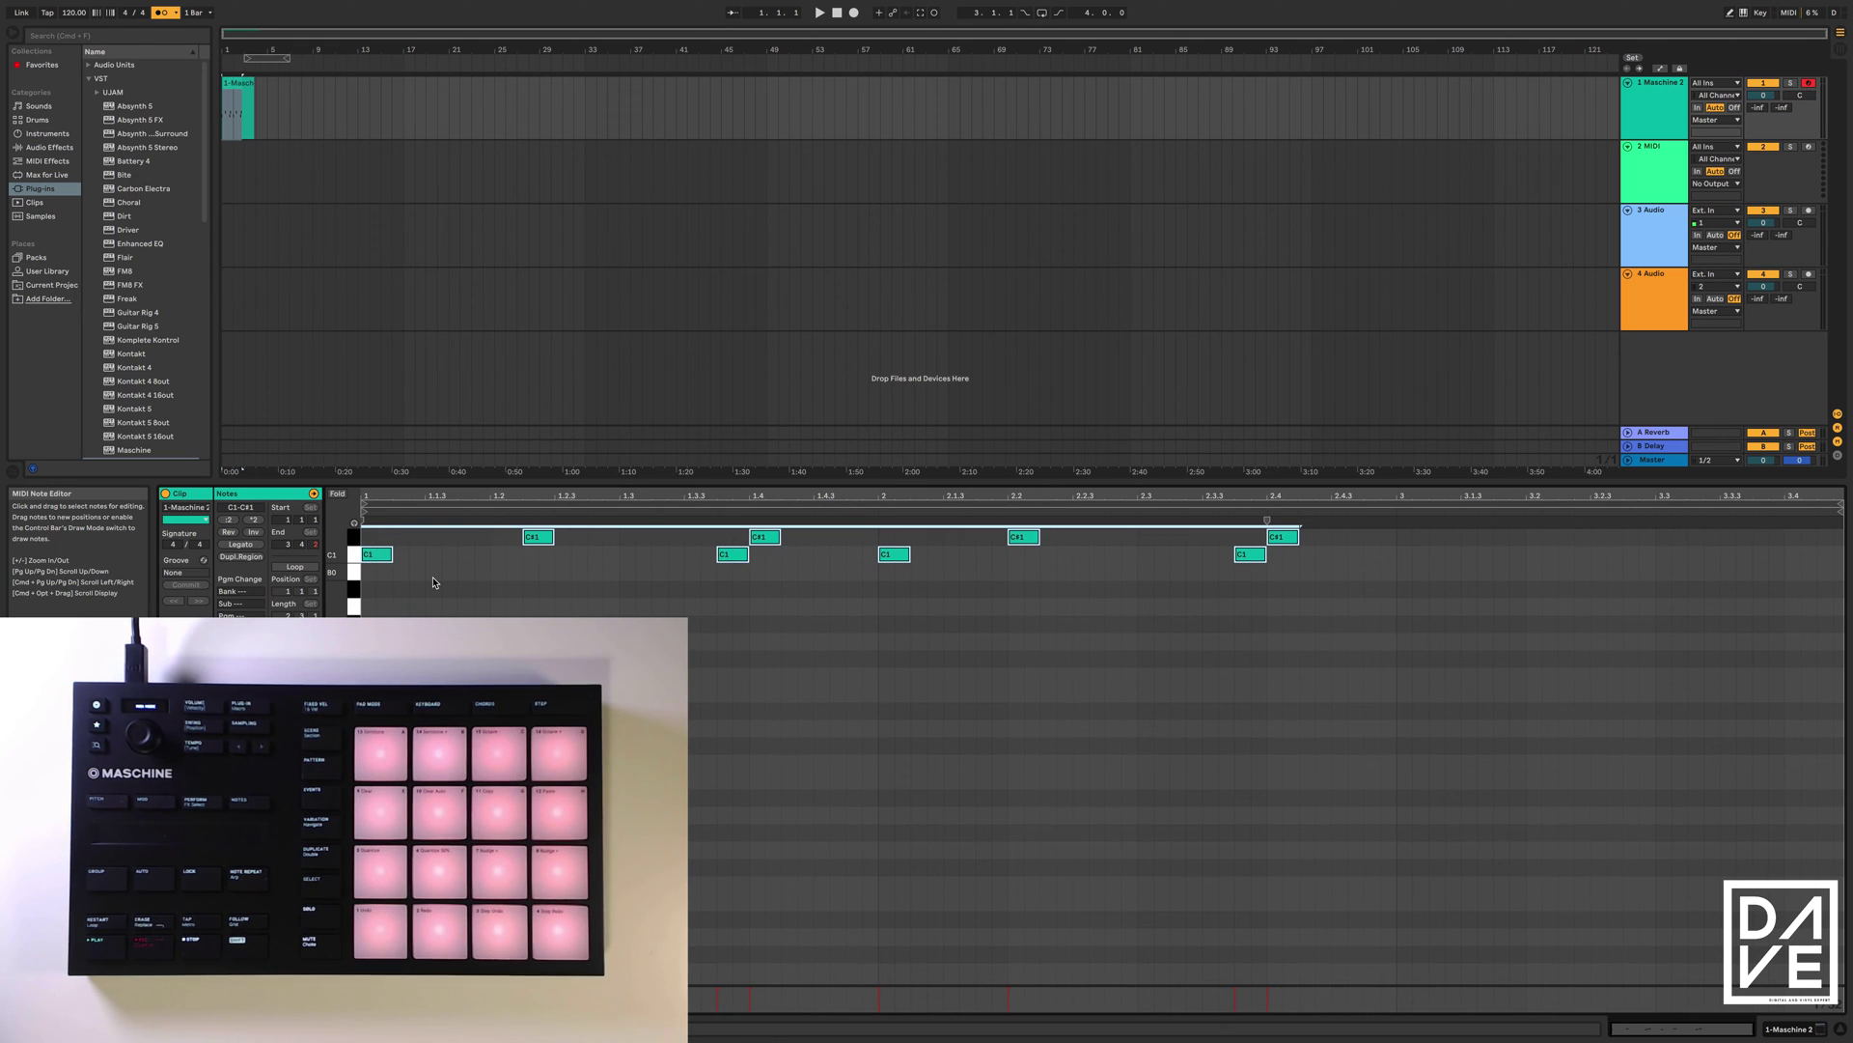
- Play back the quantized clip and move its first C#1 note one grid step earlier
click(819, 13)
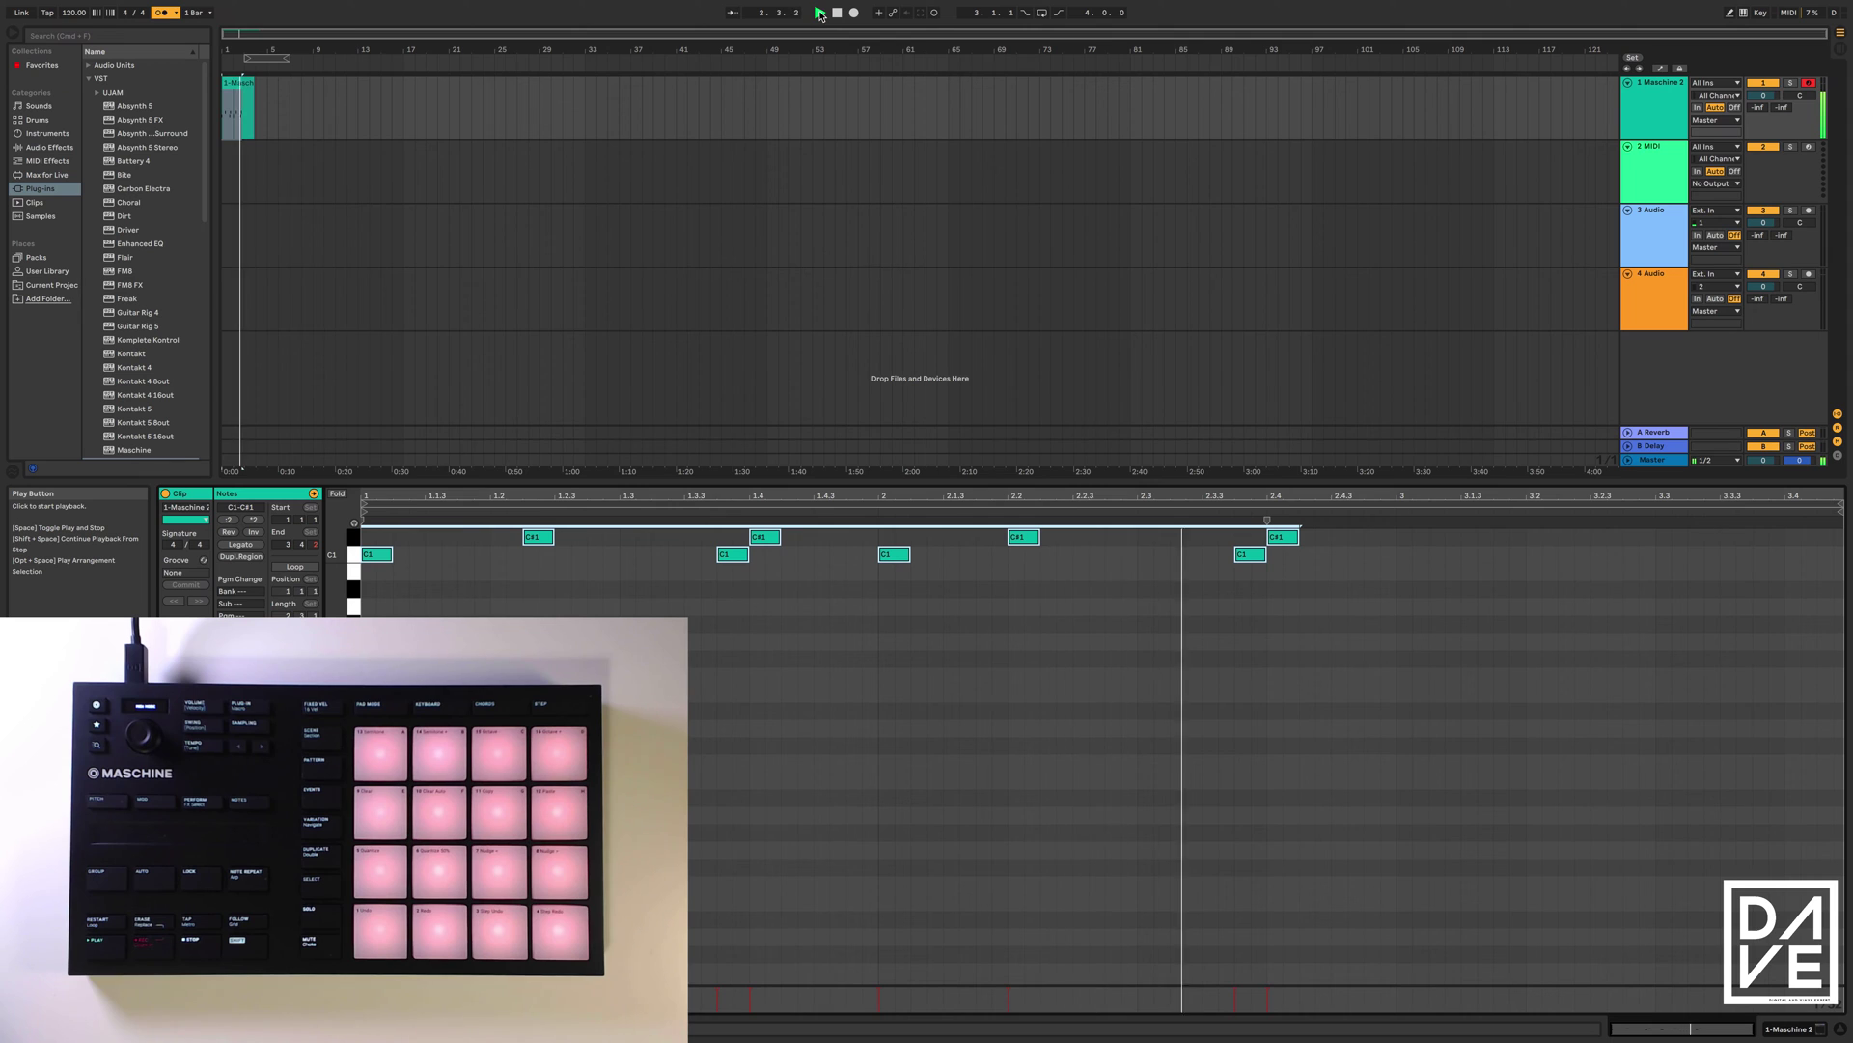
click(835, 13)
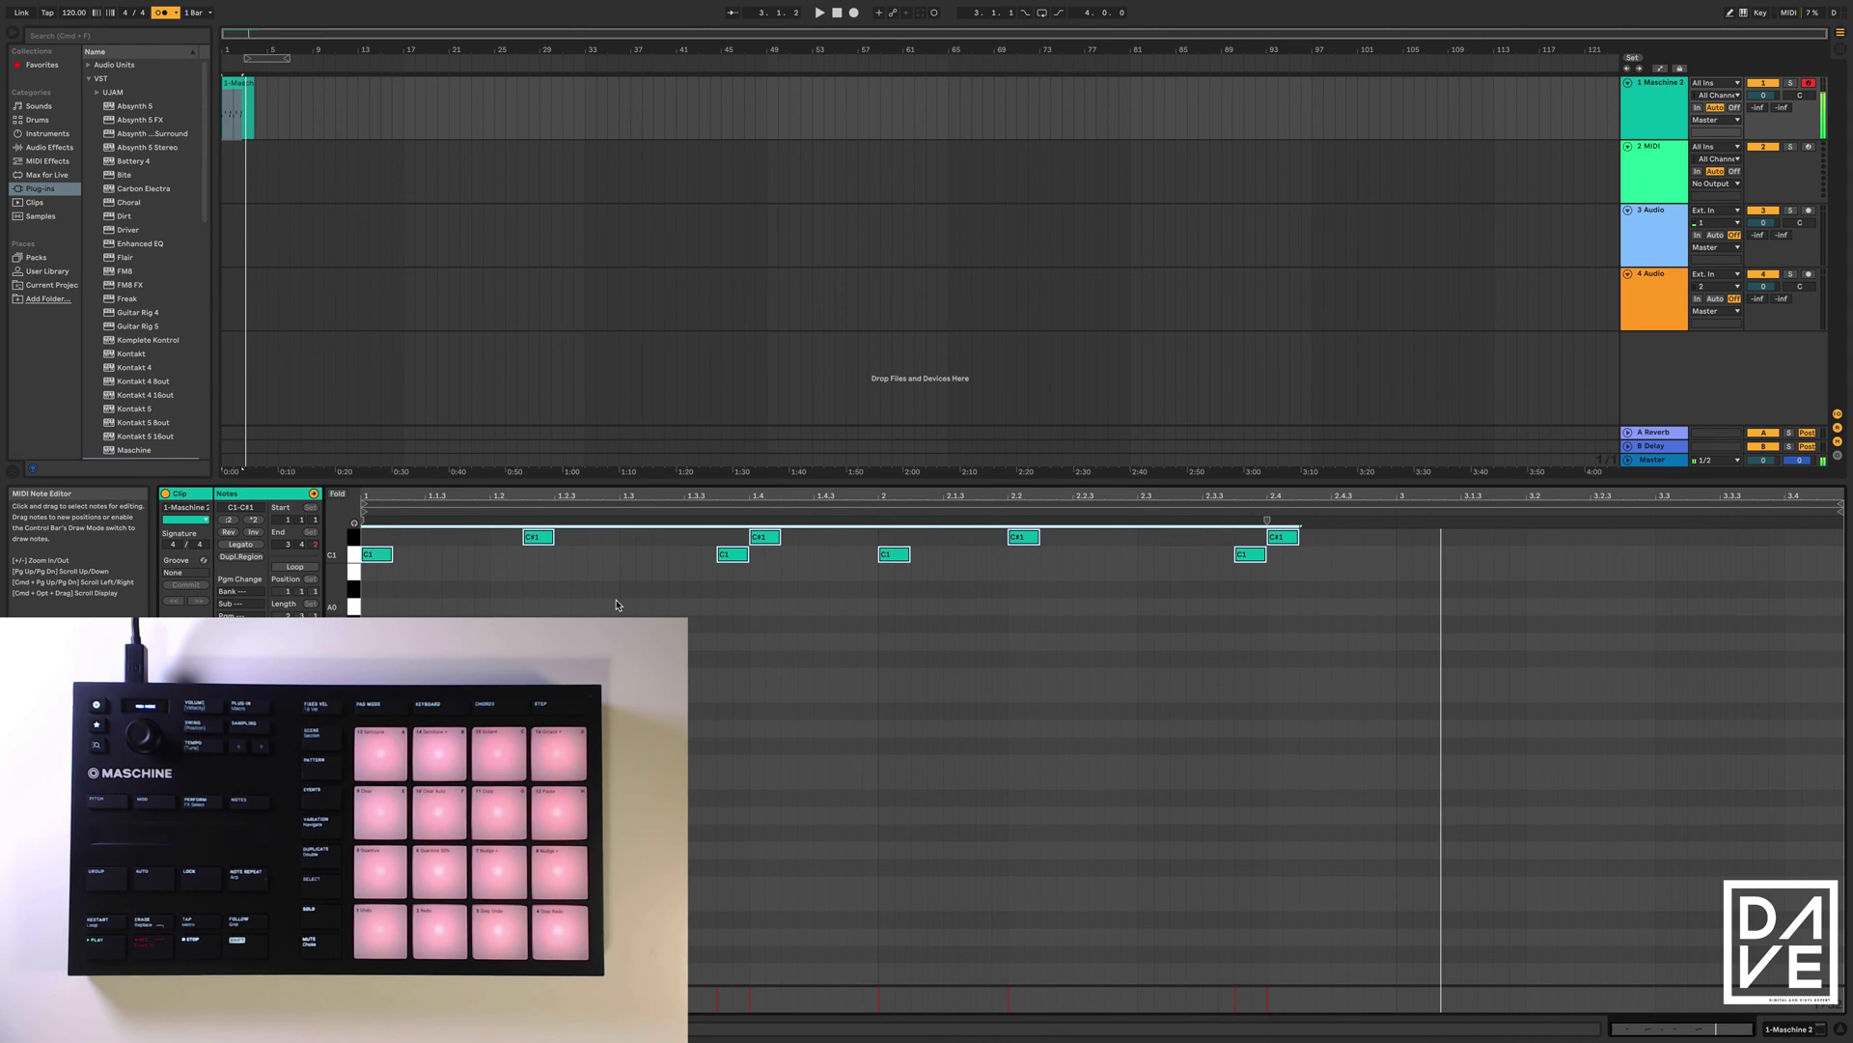
click(528, 539)
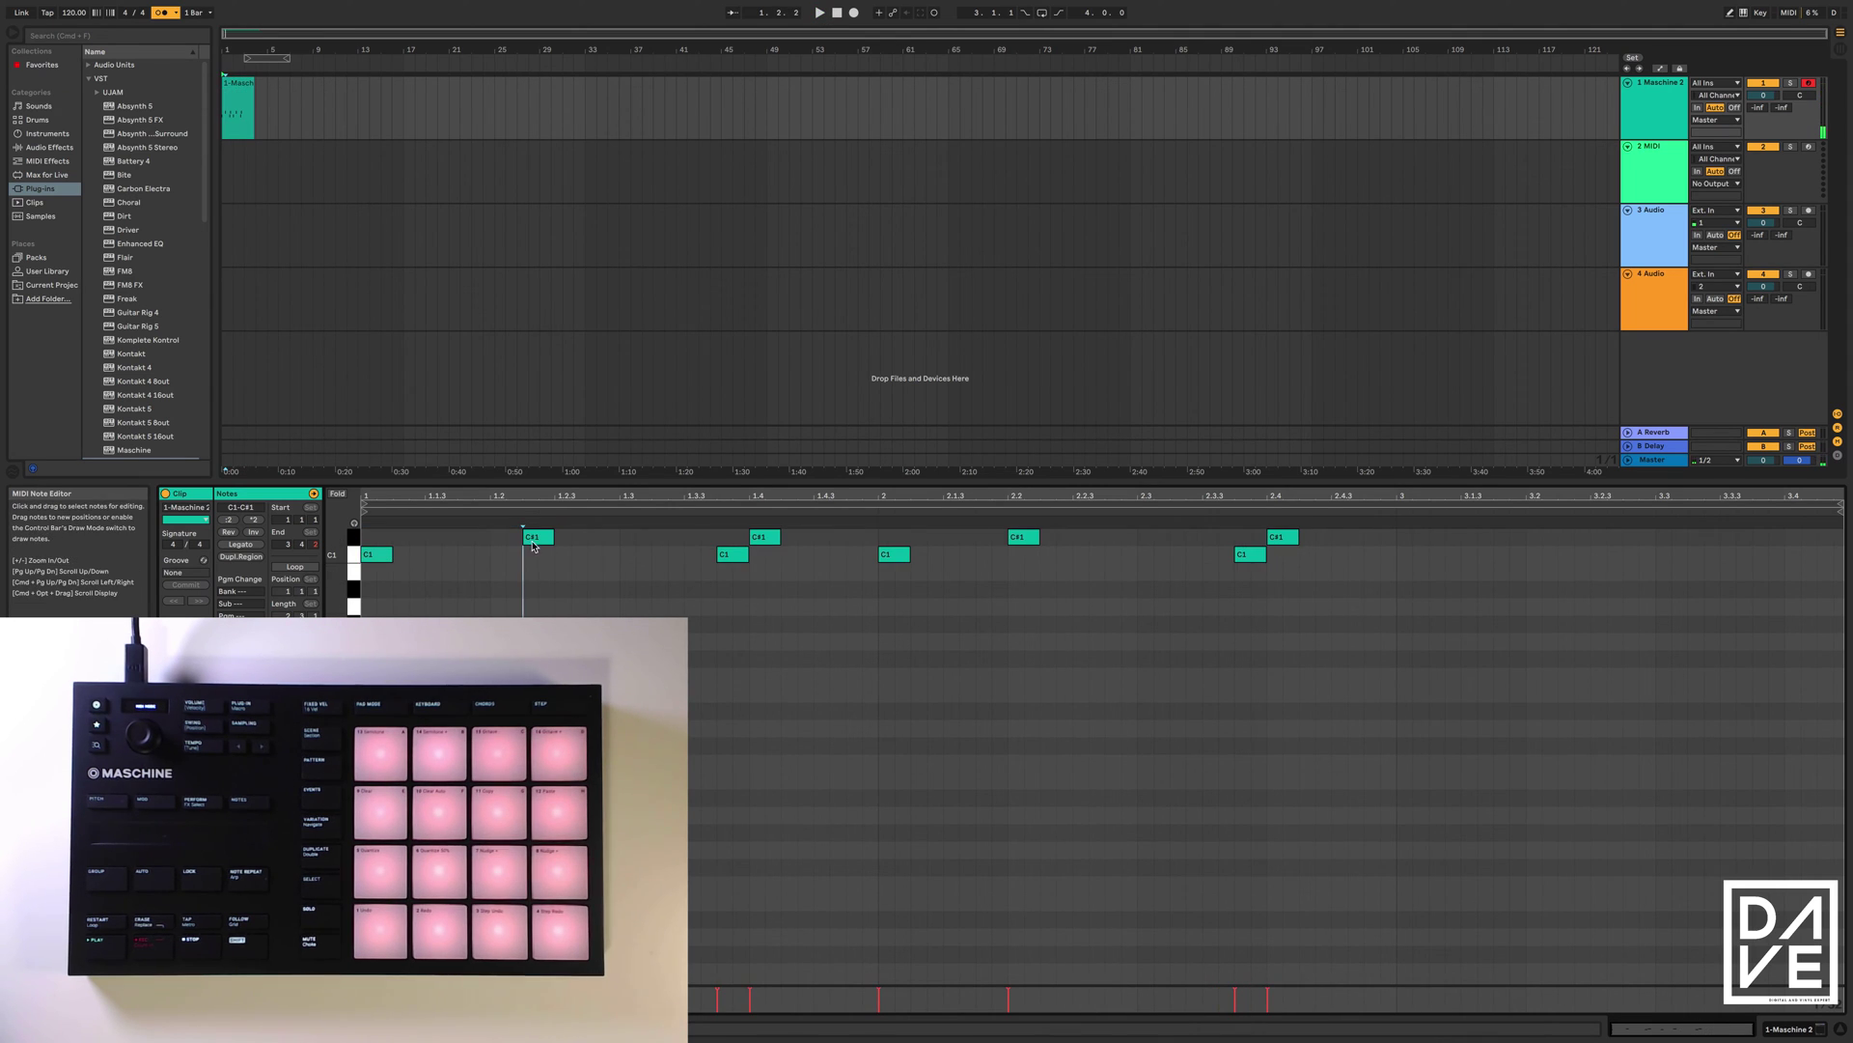
click(530, 541)
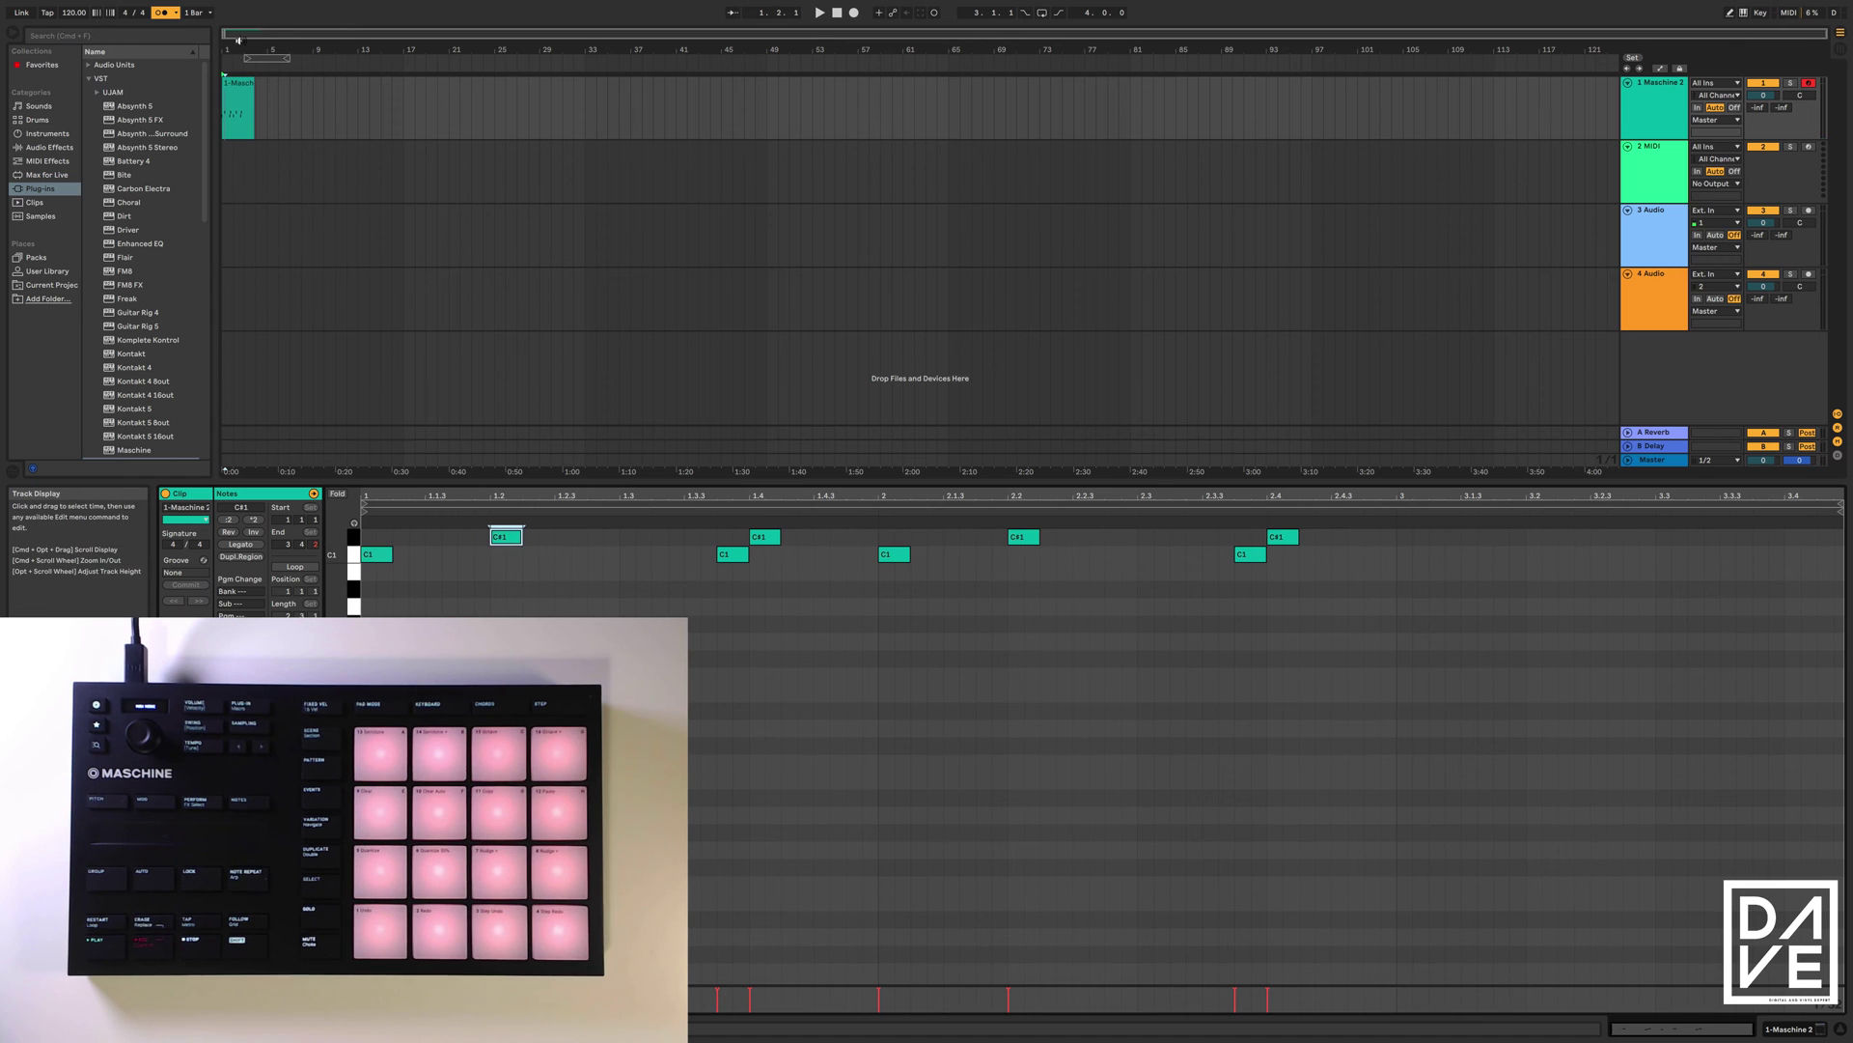
- Trim the first track's clip to two bars and duplicate it seven times, filling the track up to bar 17
click(239, 83)
key(super+d)
key(super+d)
key(super+d)
key(super+d)
key(super+d)
key(super+d)
key(super+d)
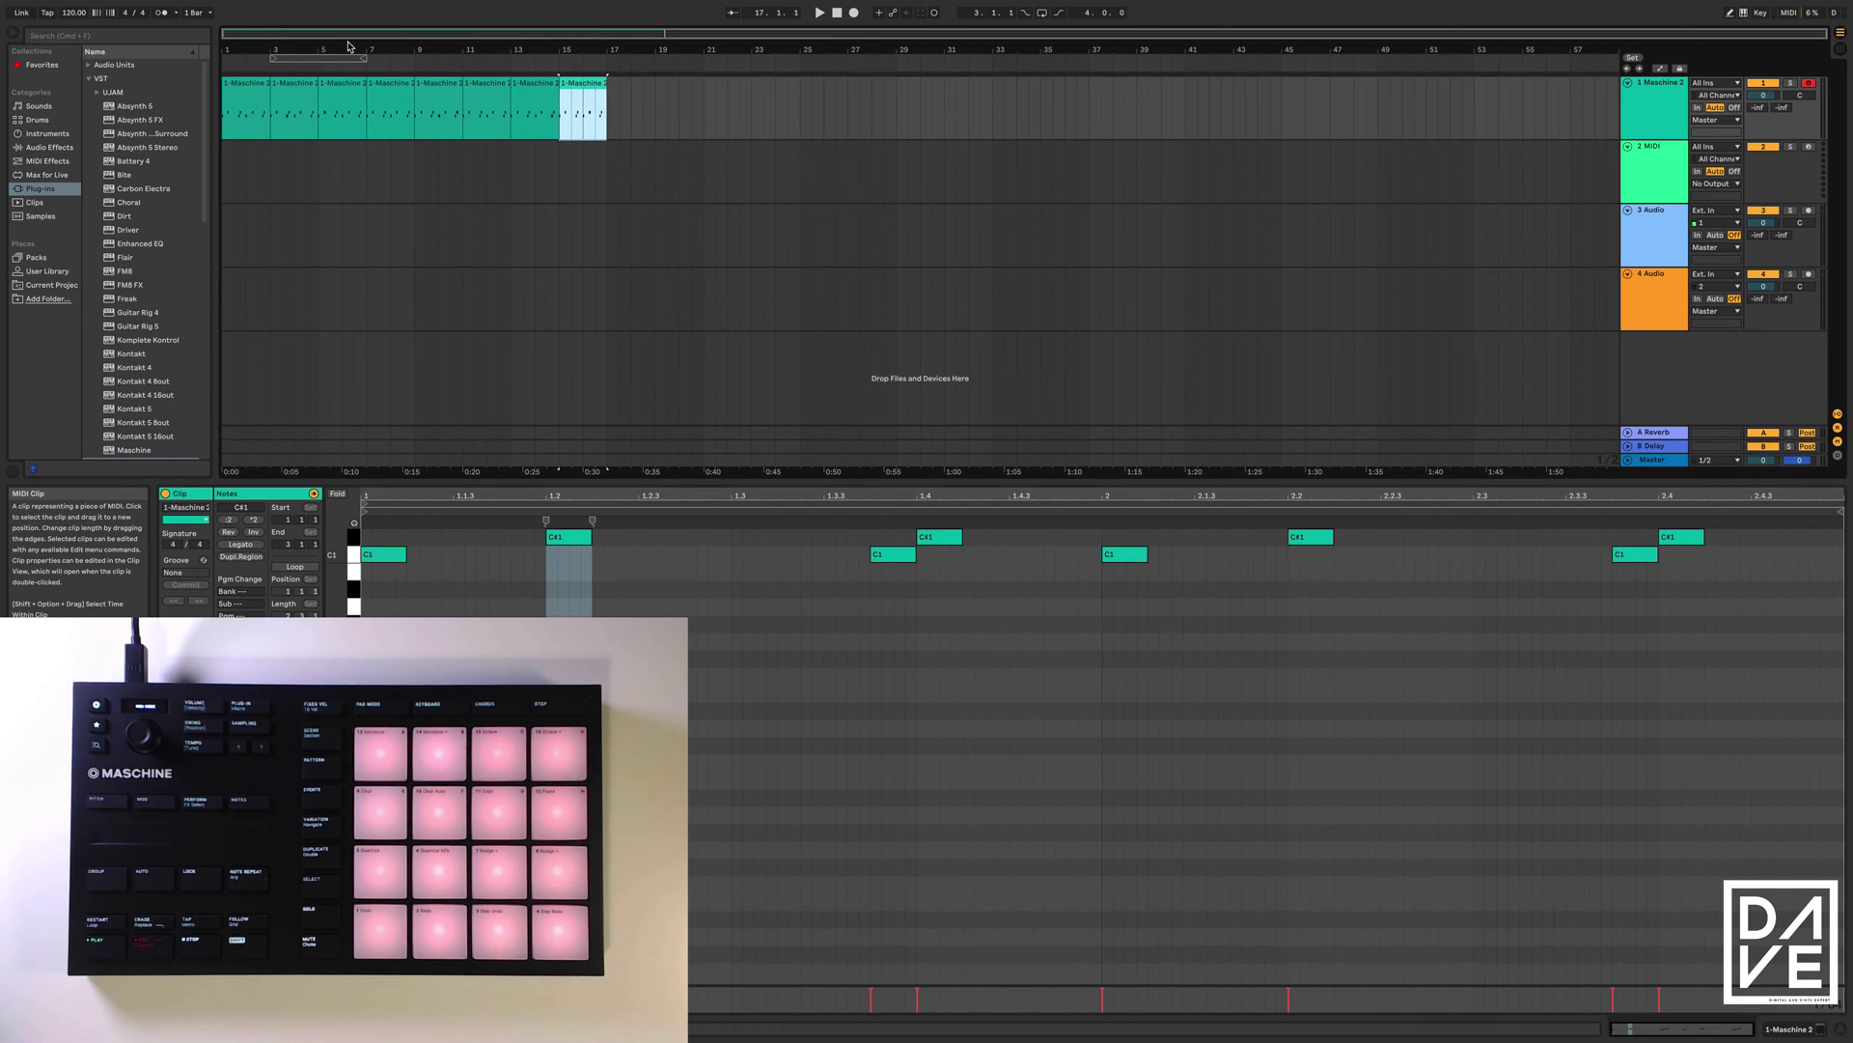
click(821, 14)
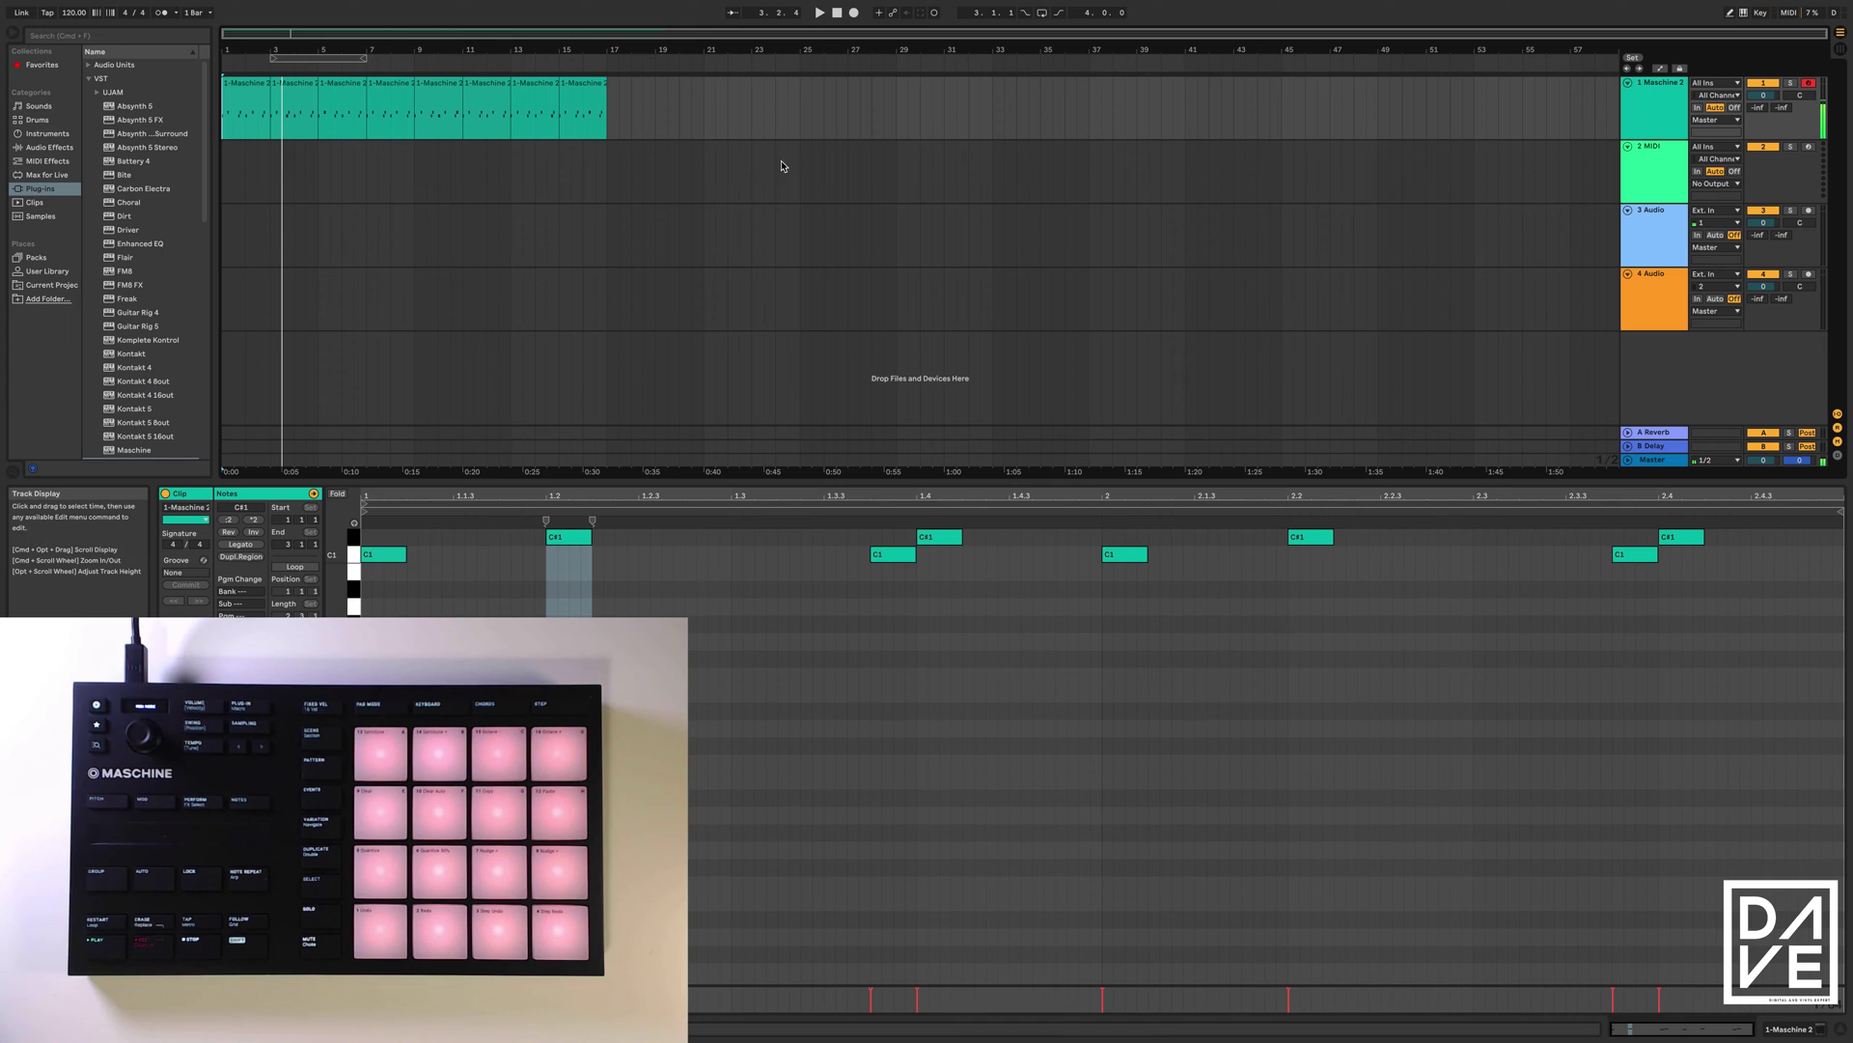
- Arm the second MIDI track and load Maschine 2 onto it with the Abacaxi Louco Kit
click(1665, 155)
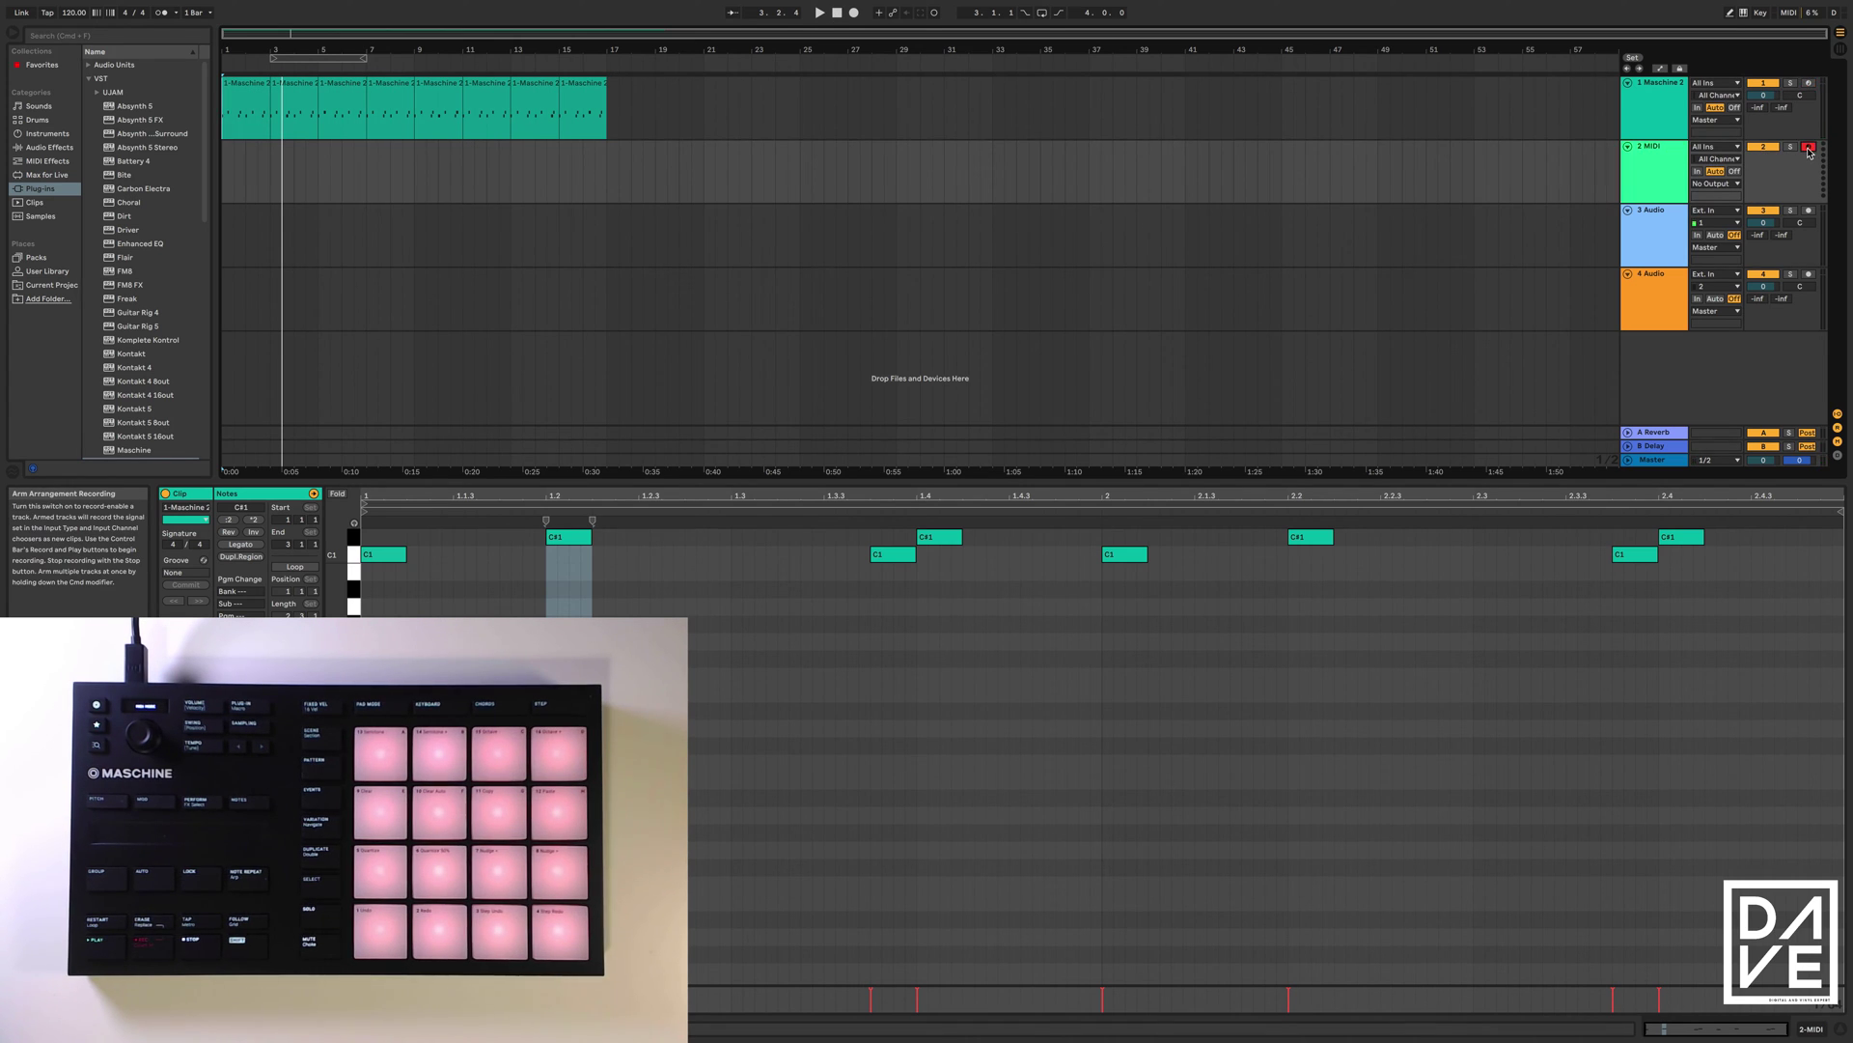
key(Down)
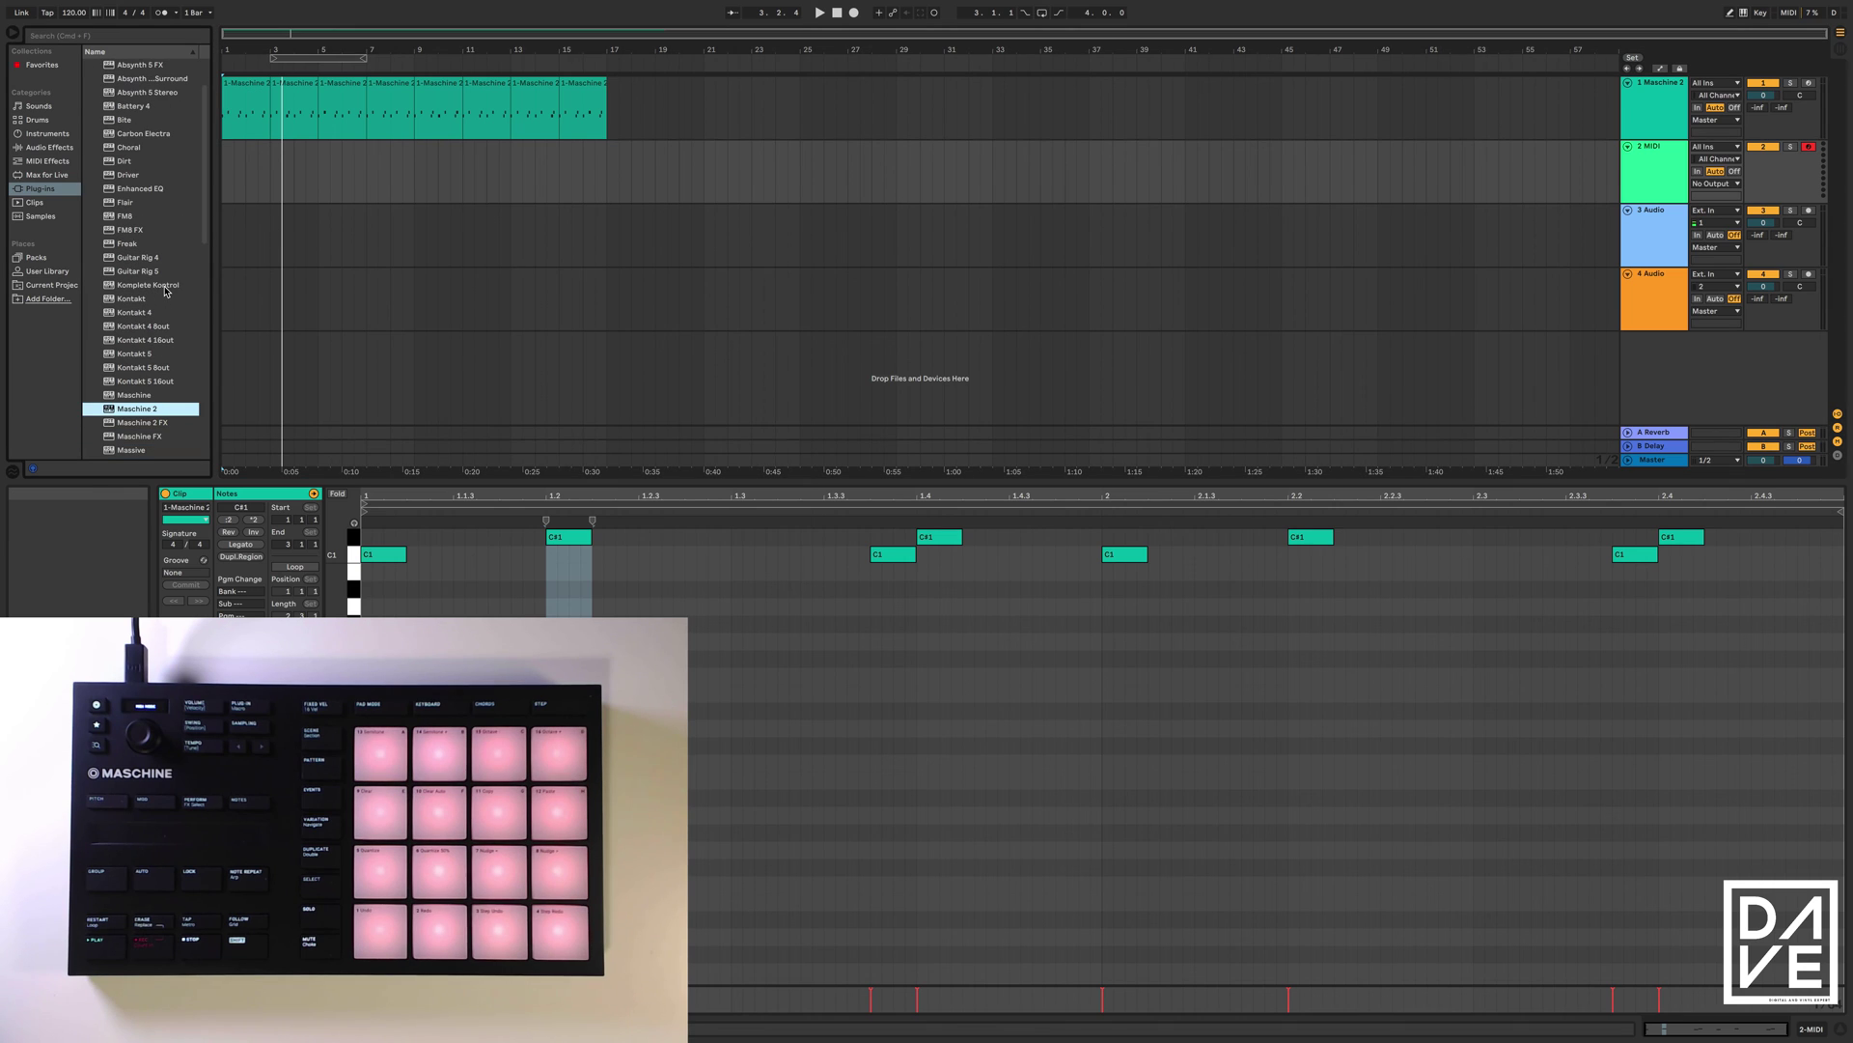
double_click(134, 409)
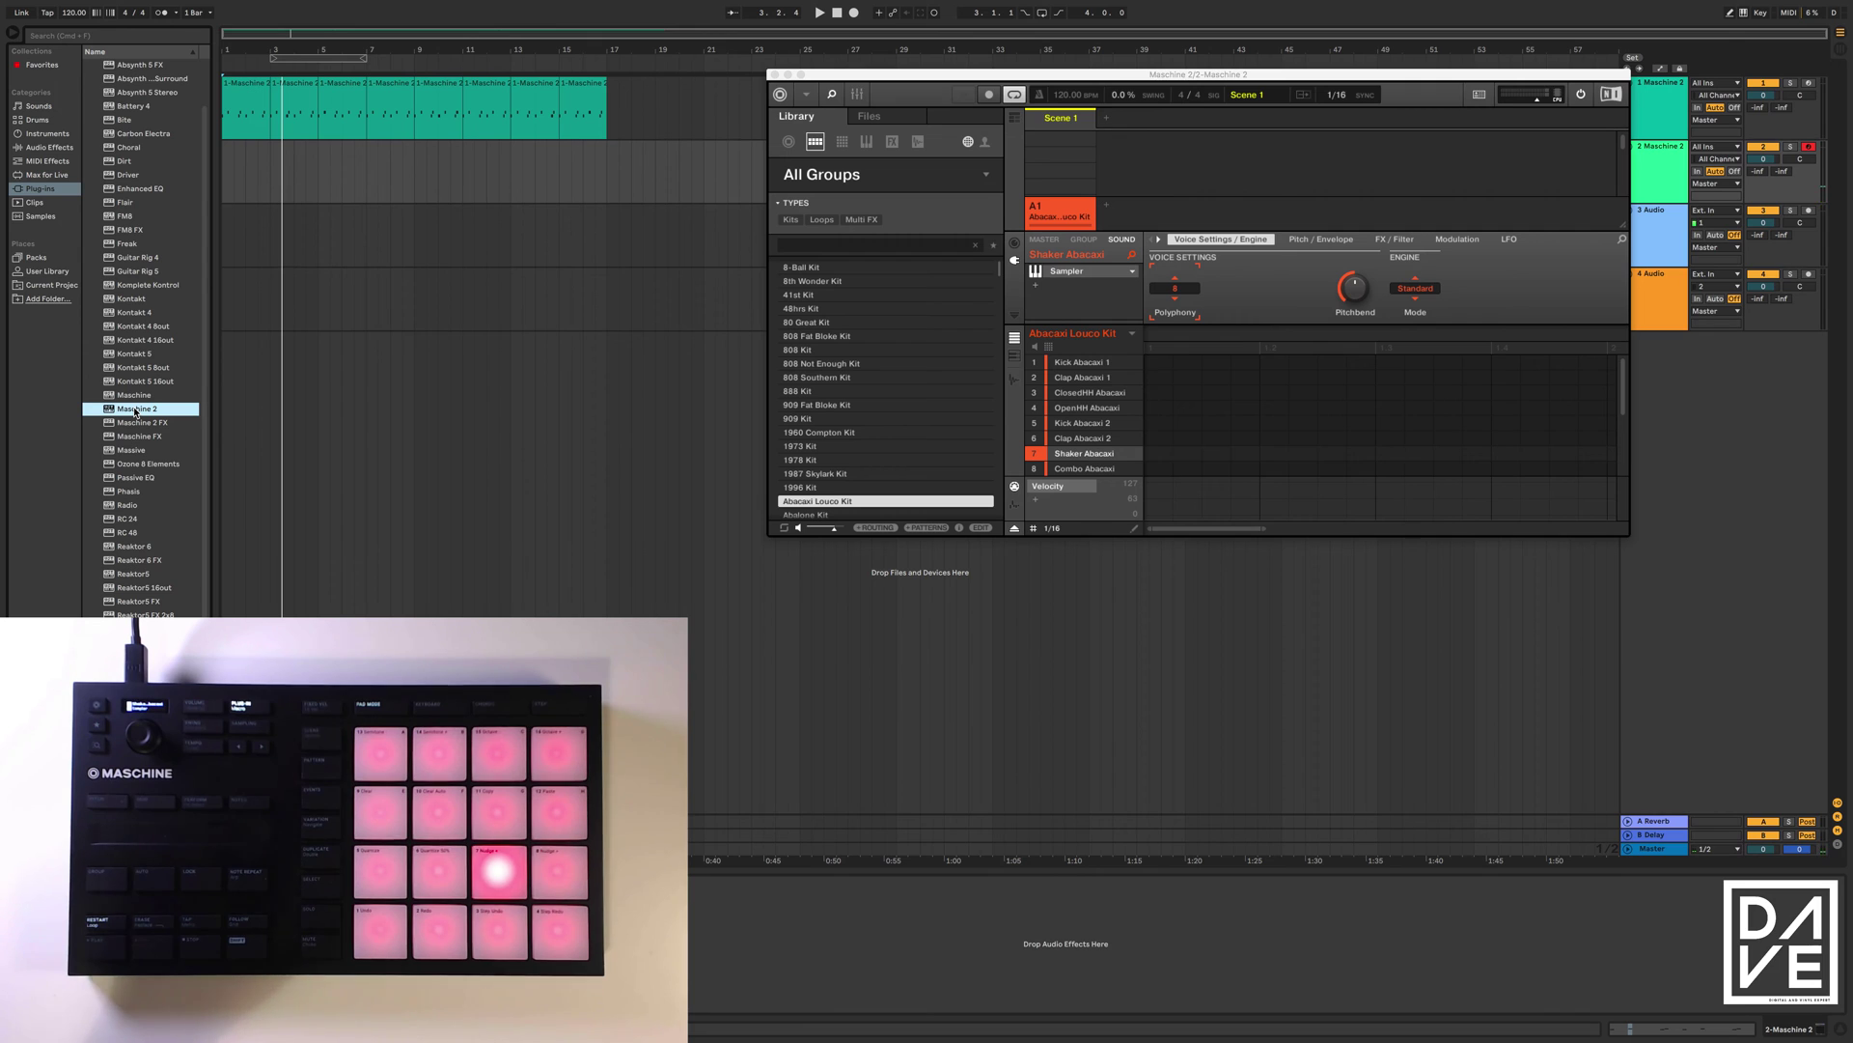
- Open the Abacaxi Louco Kit group's MIDI input routings and record a shaker pattern on the second track
click(1015, 243)
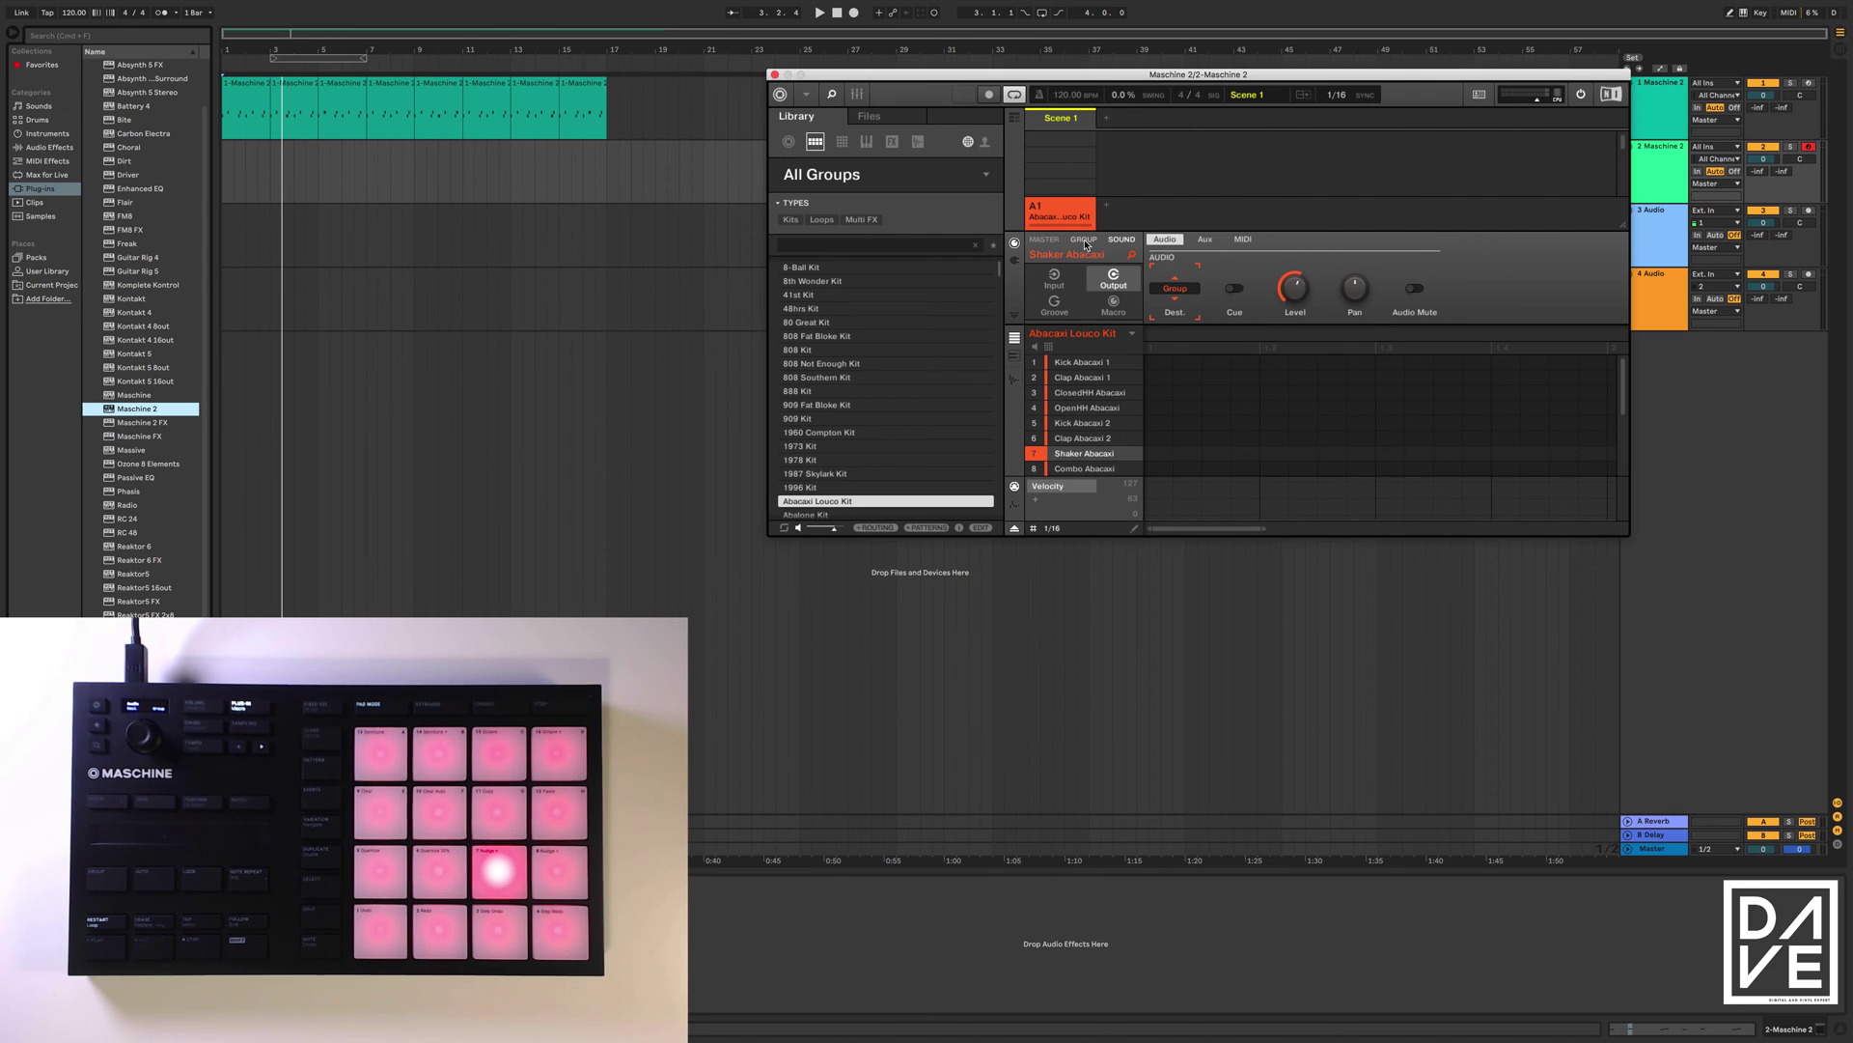
click(1055, 278)
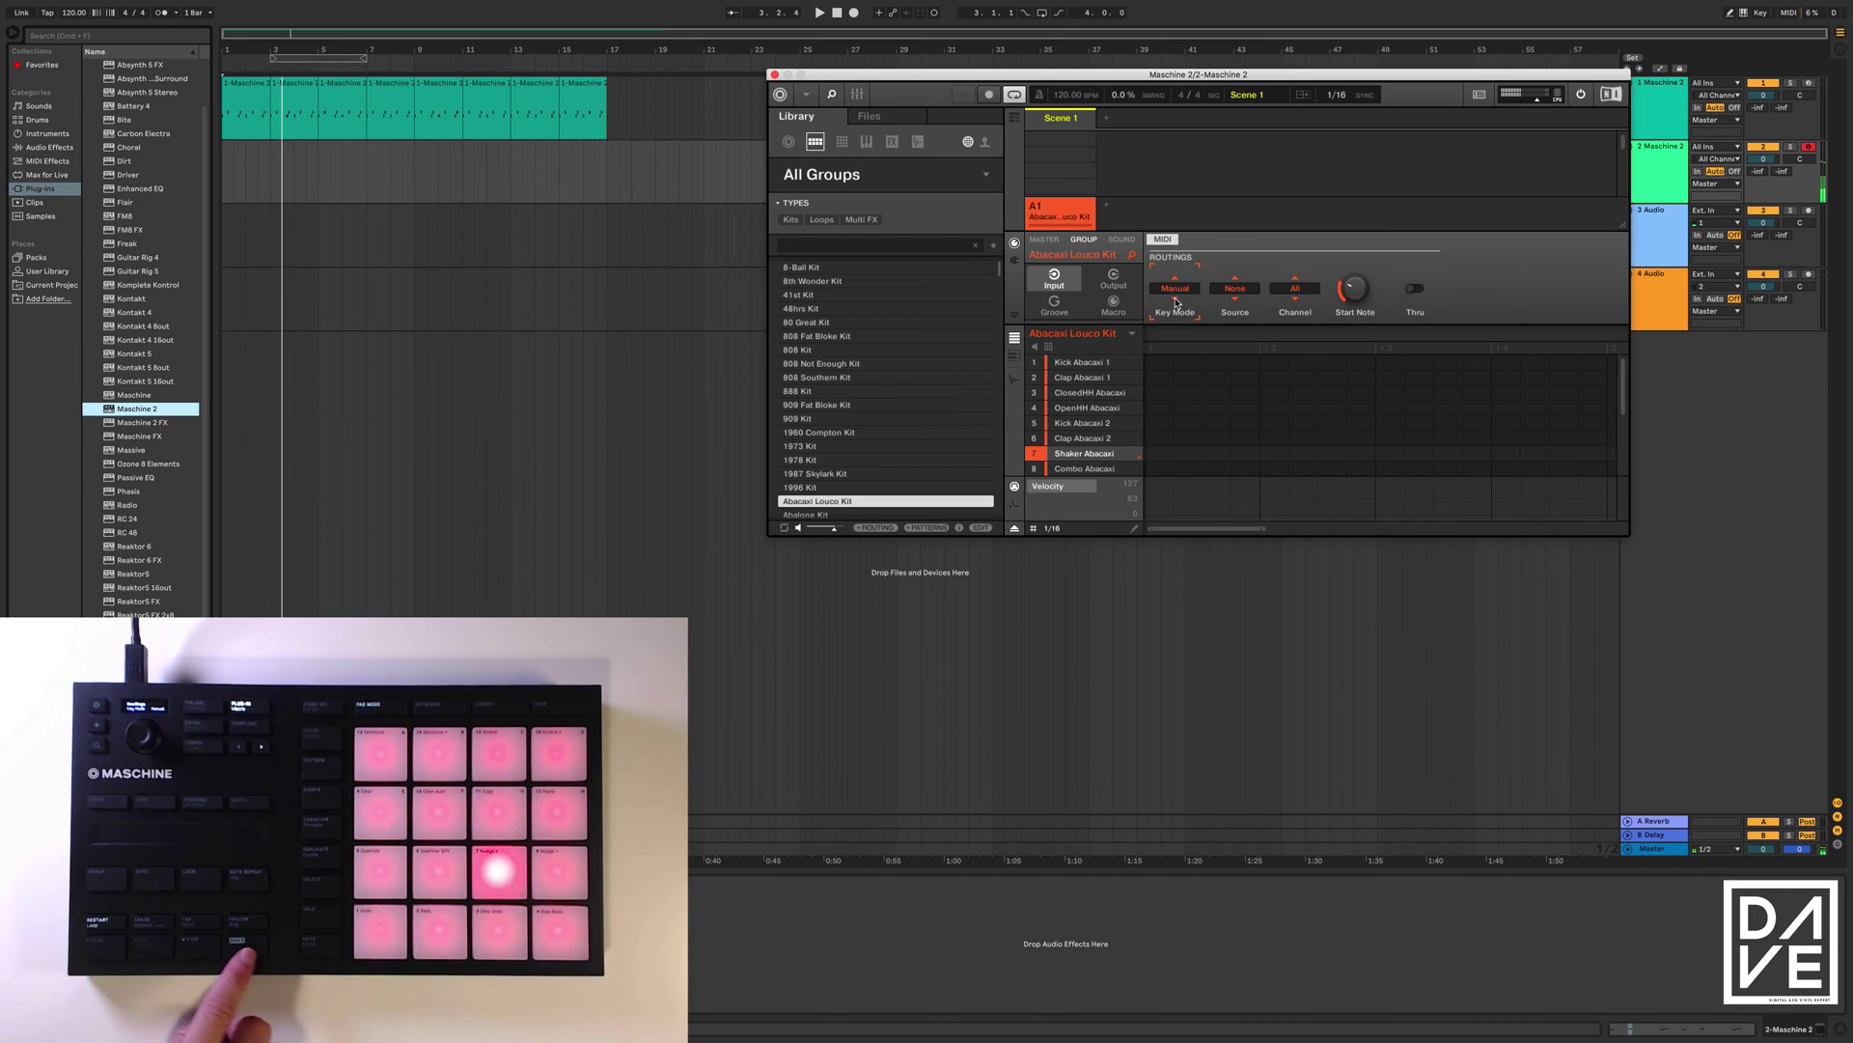
click(855, 16)
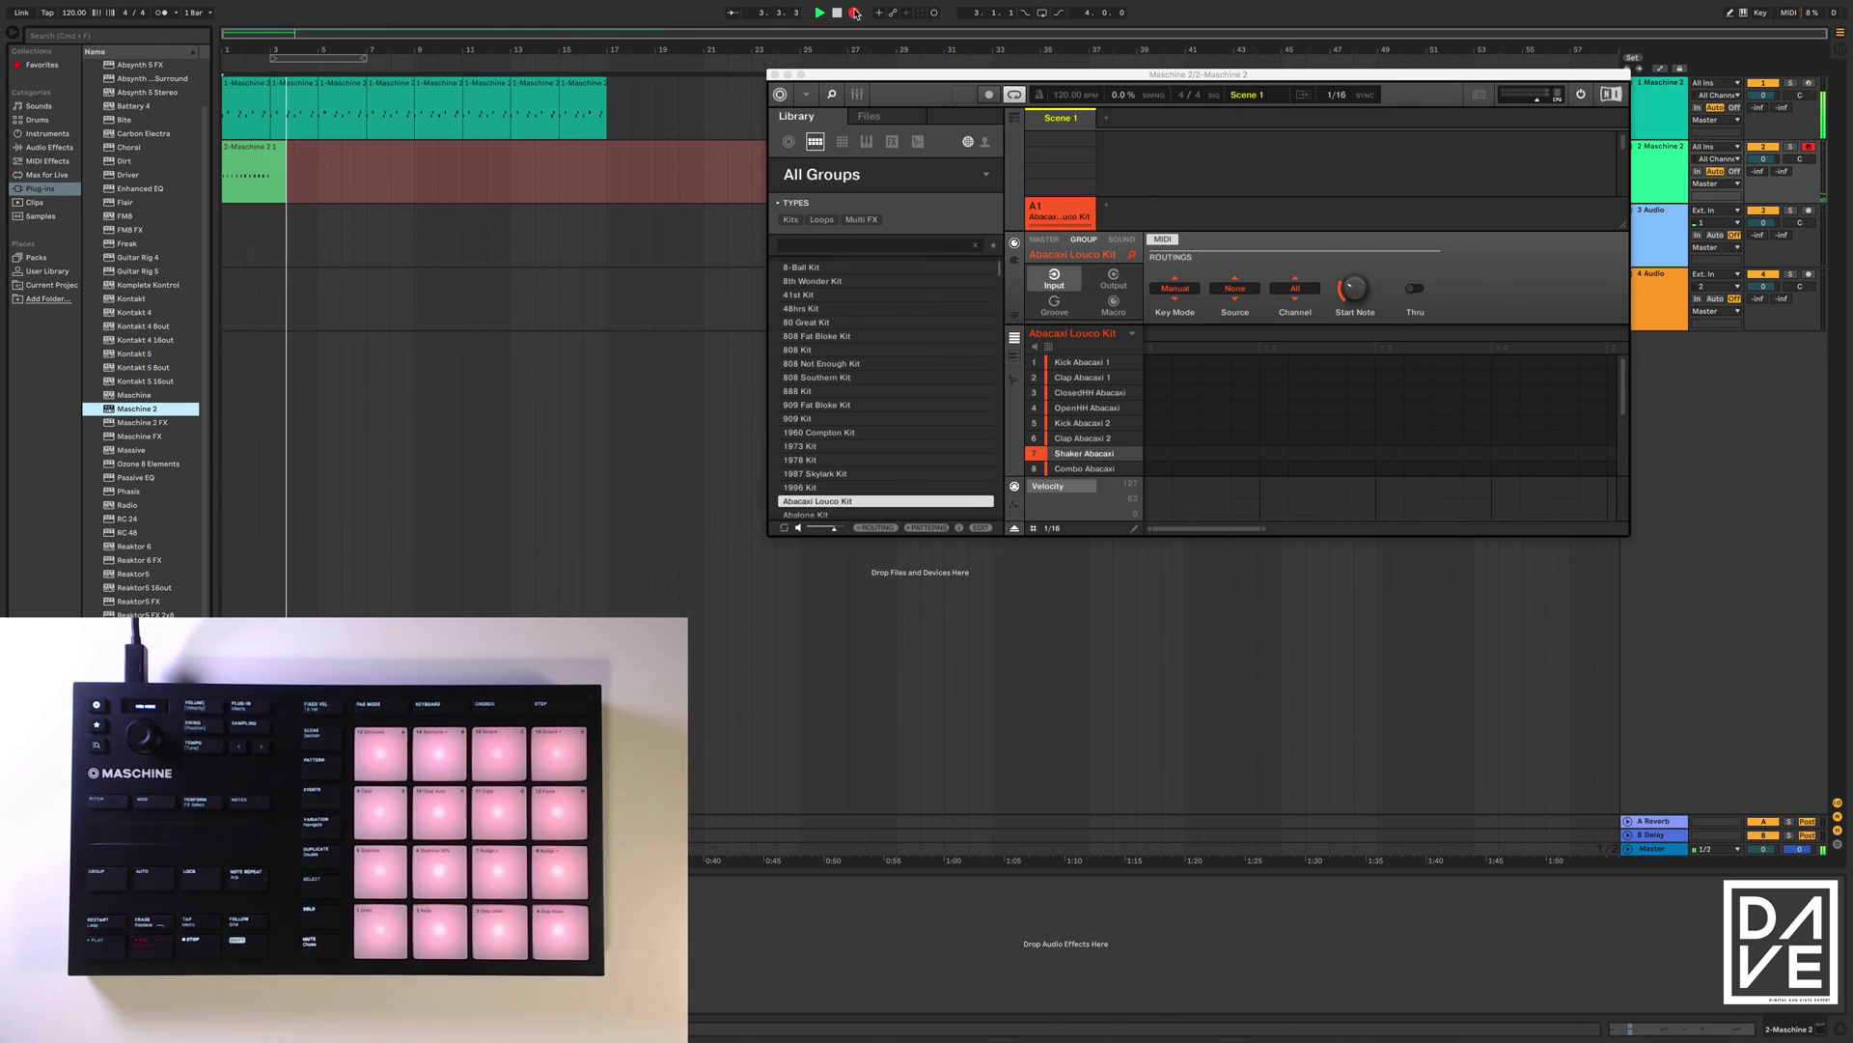
click(836, 13)
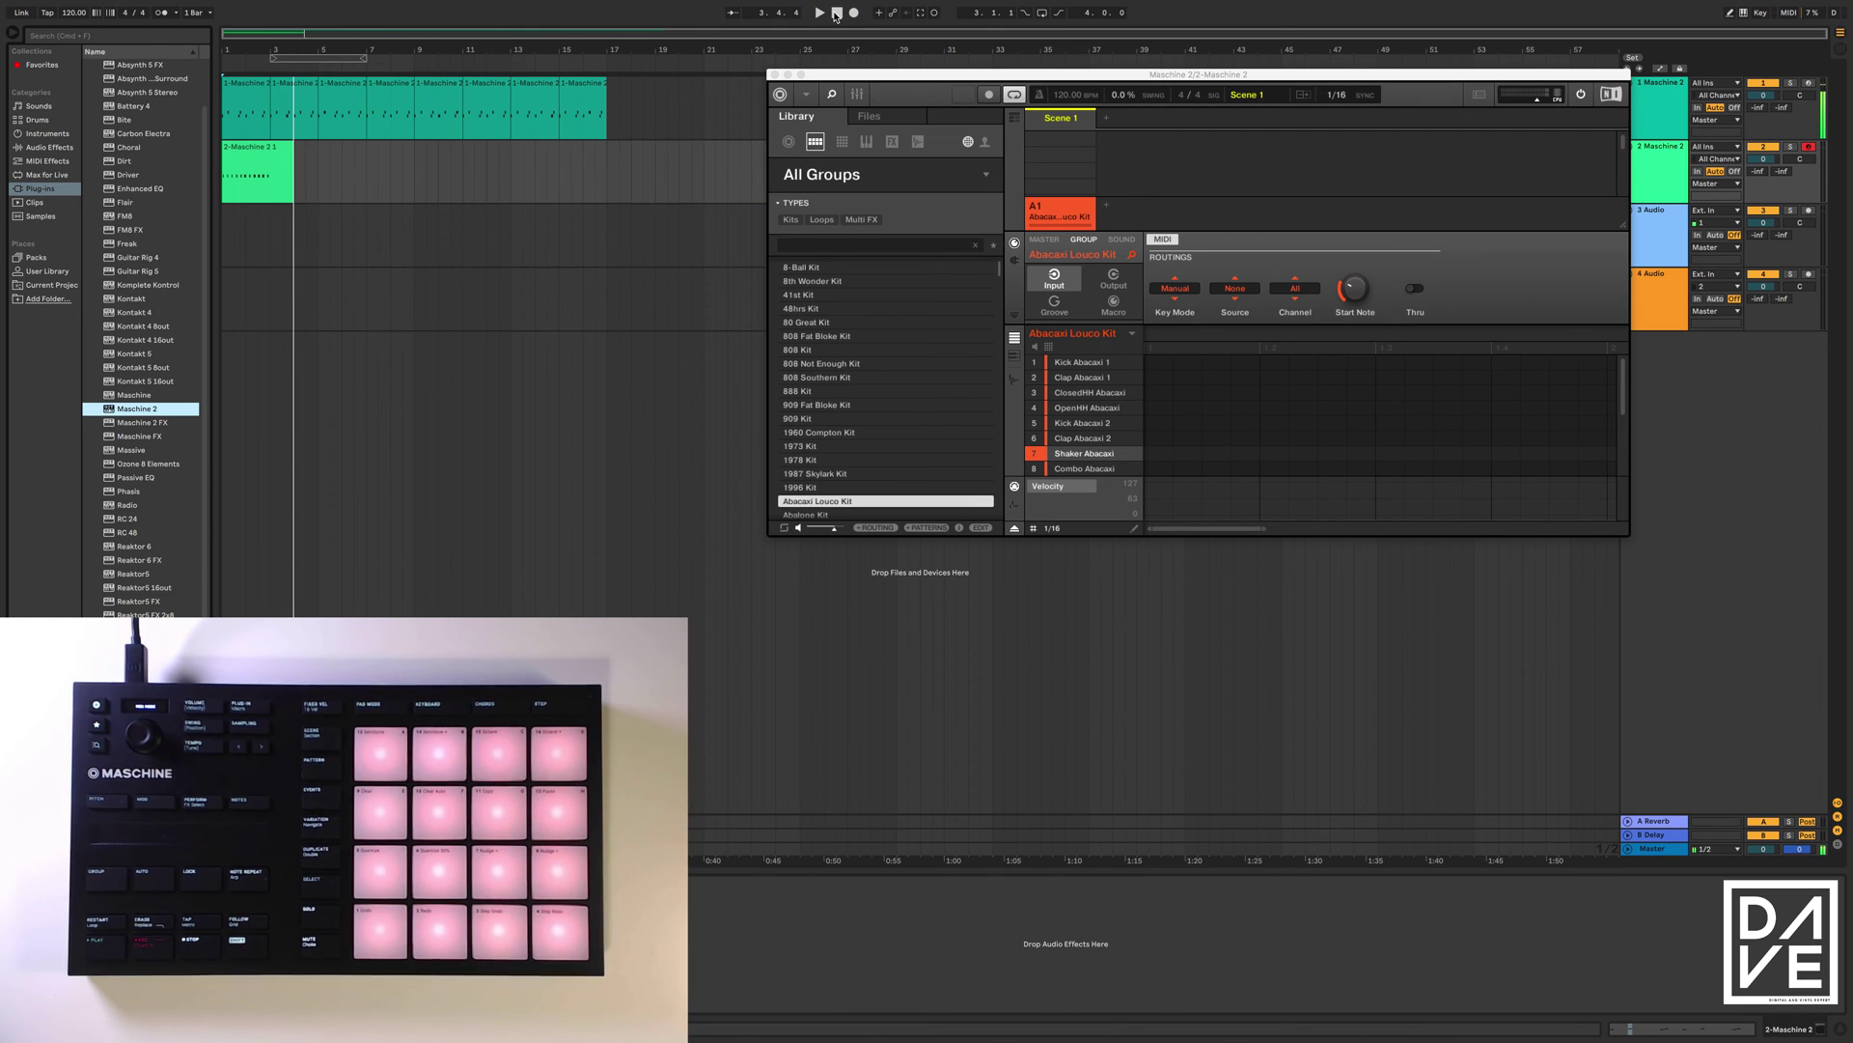
- Trim the recorded shaker clip to two bars and quantize its F#1 notes
double_click(238, 145)
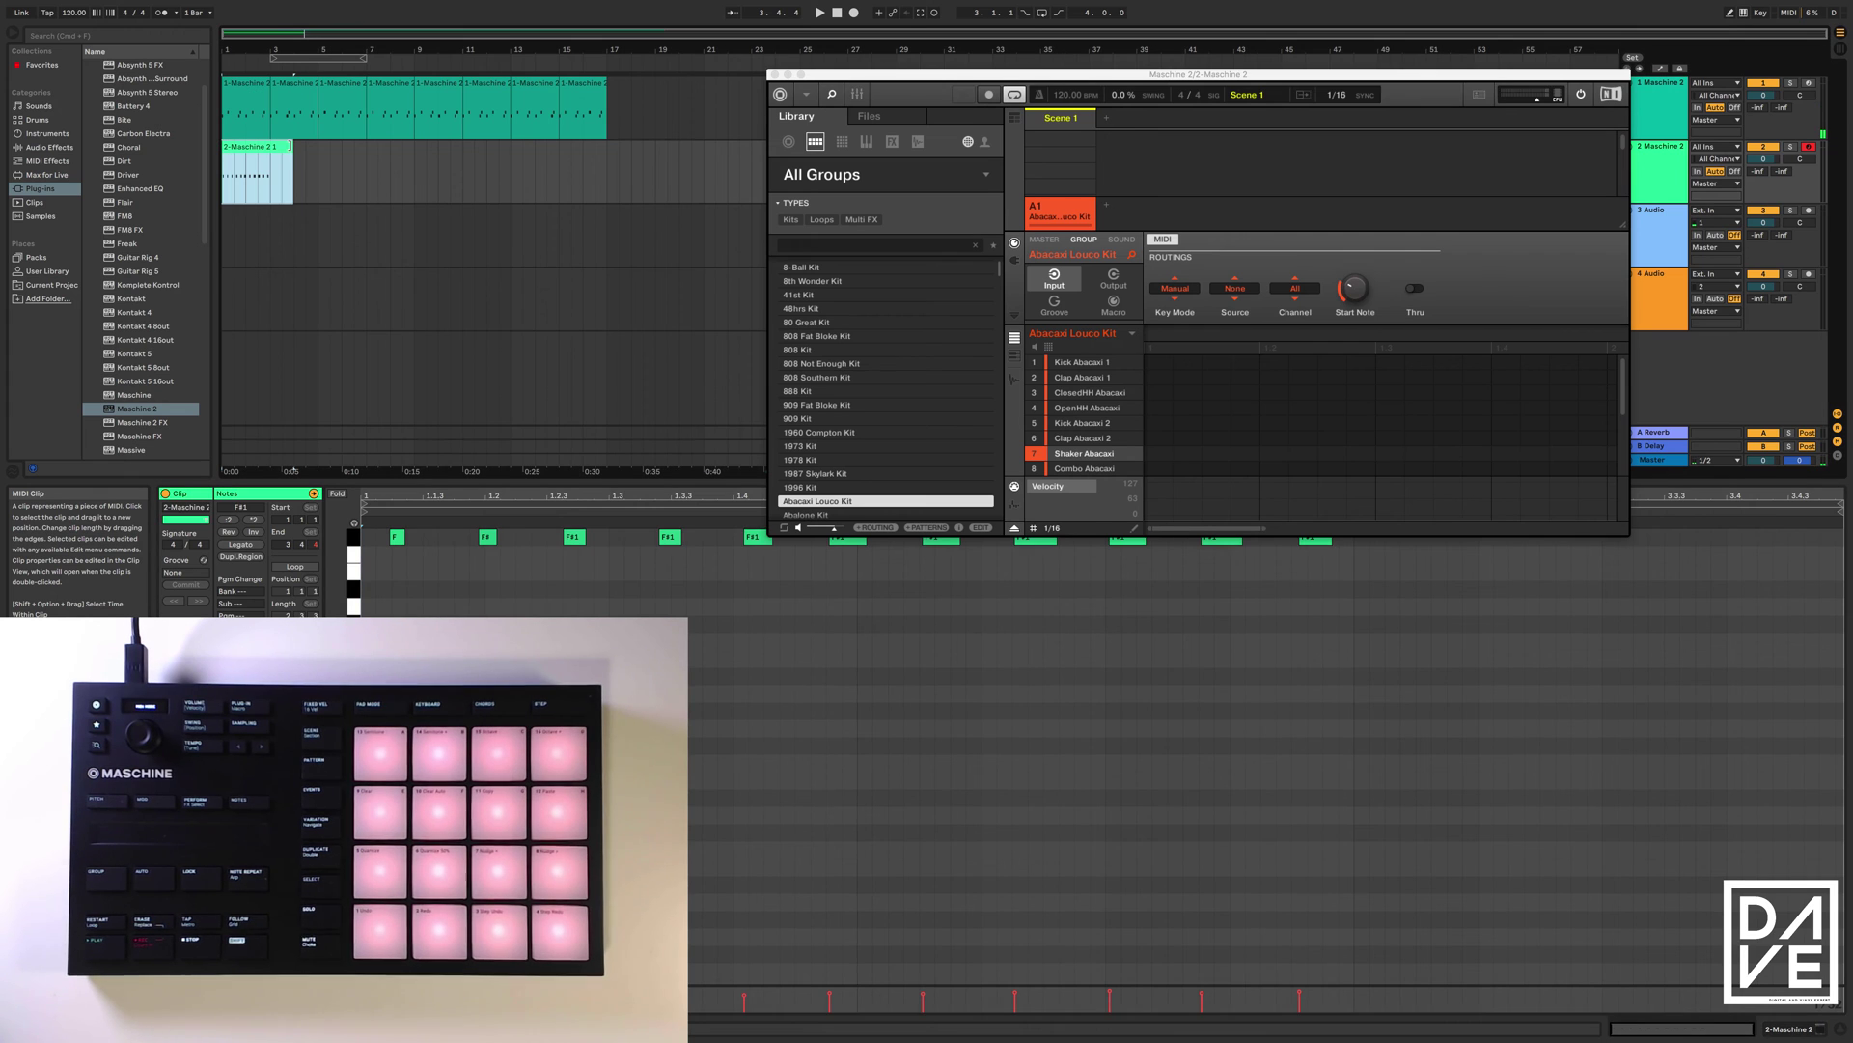
drag(291, 145, 269, 146)
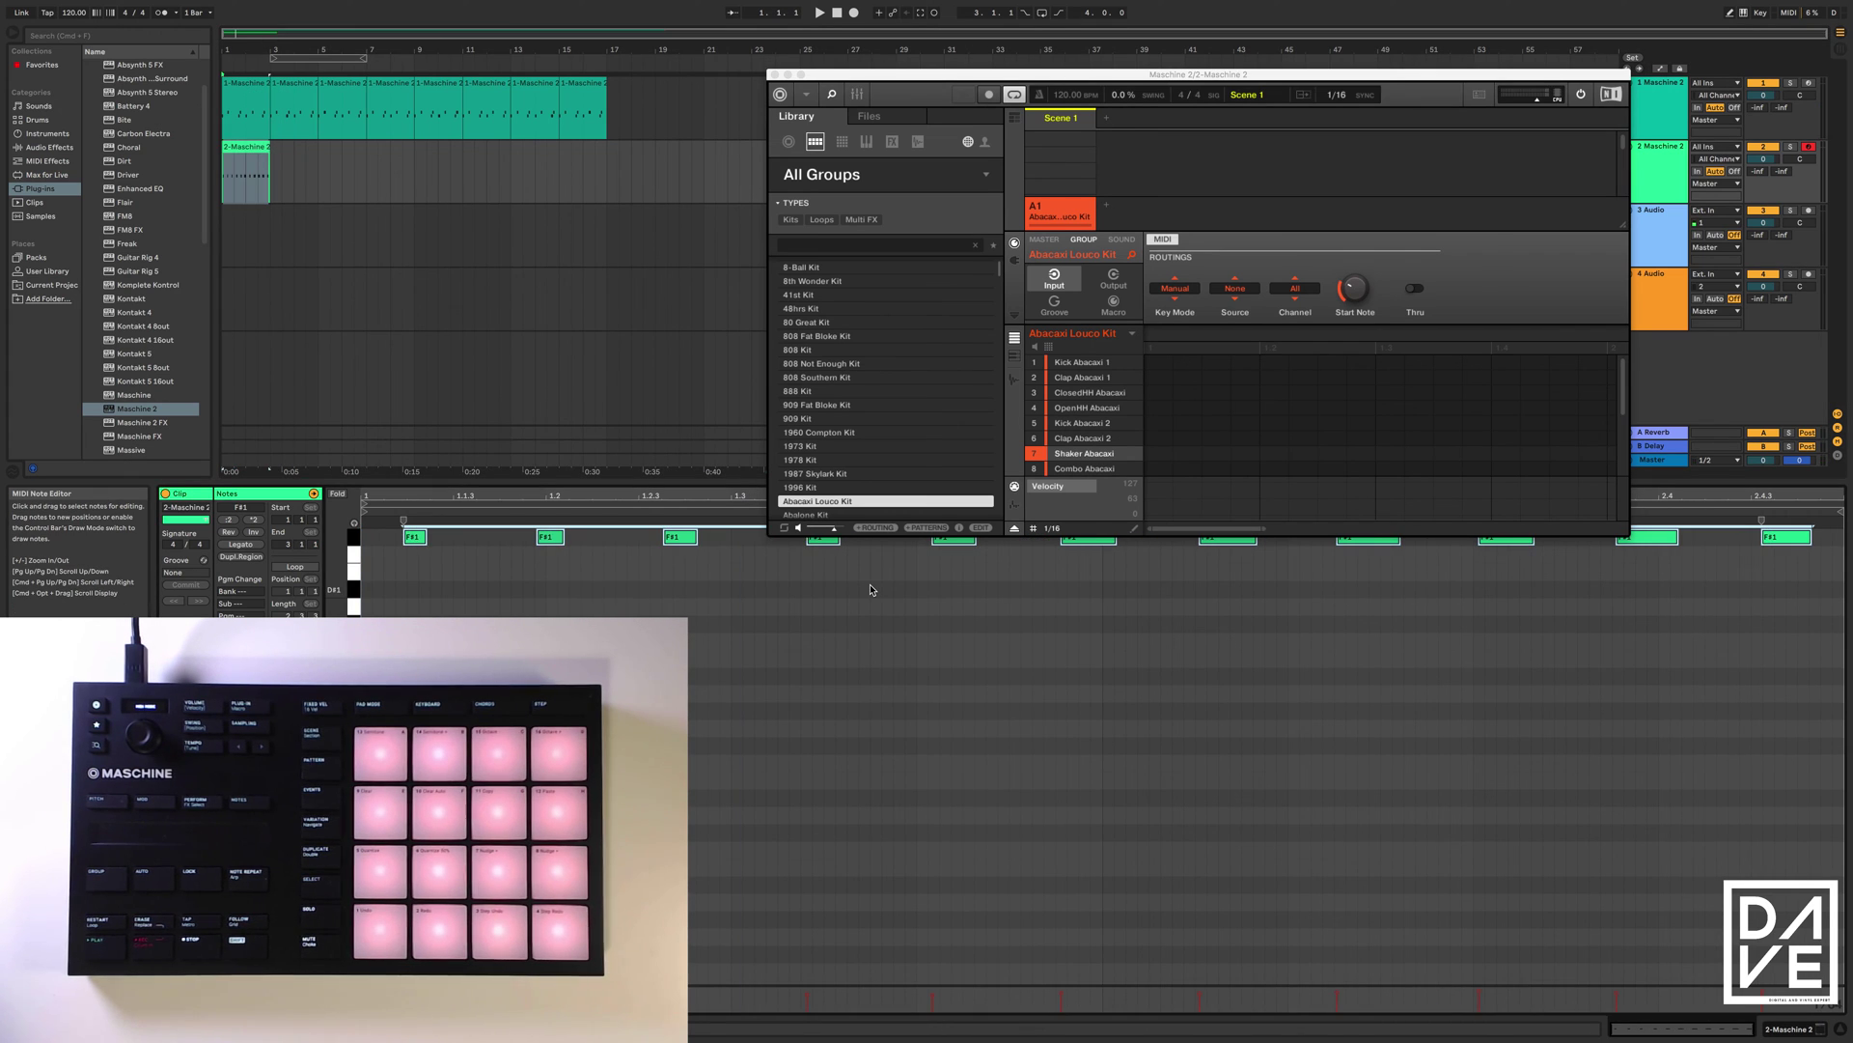
click(821, 13)
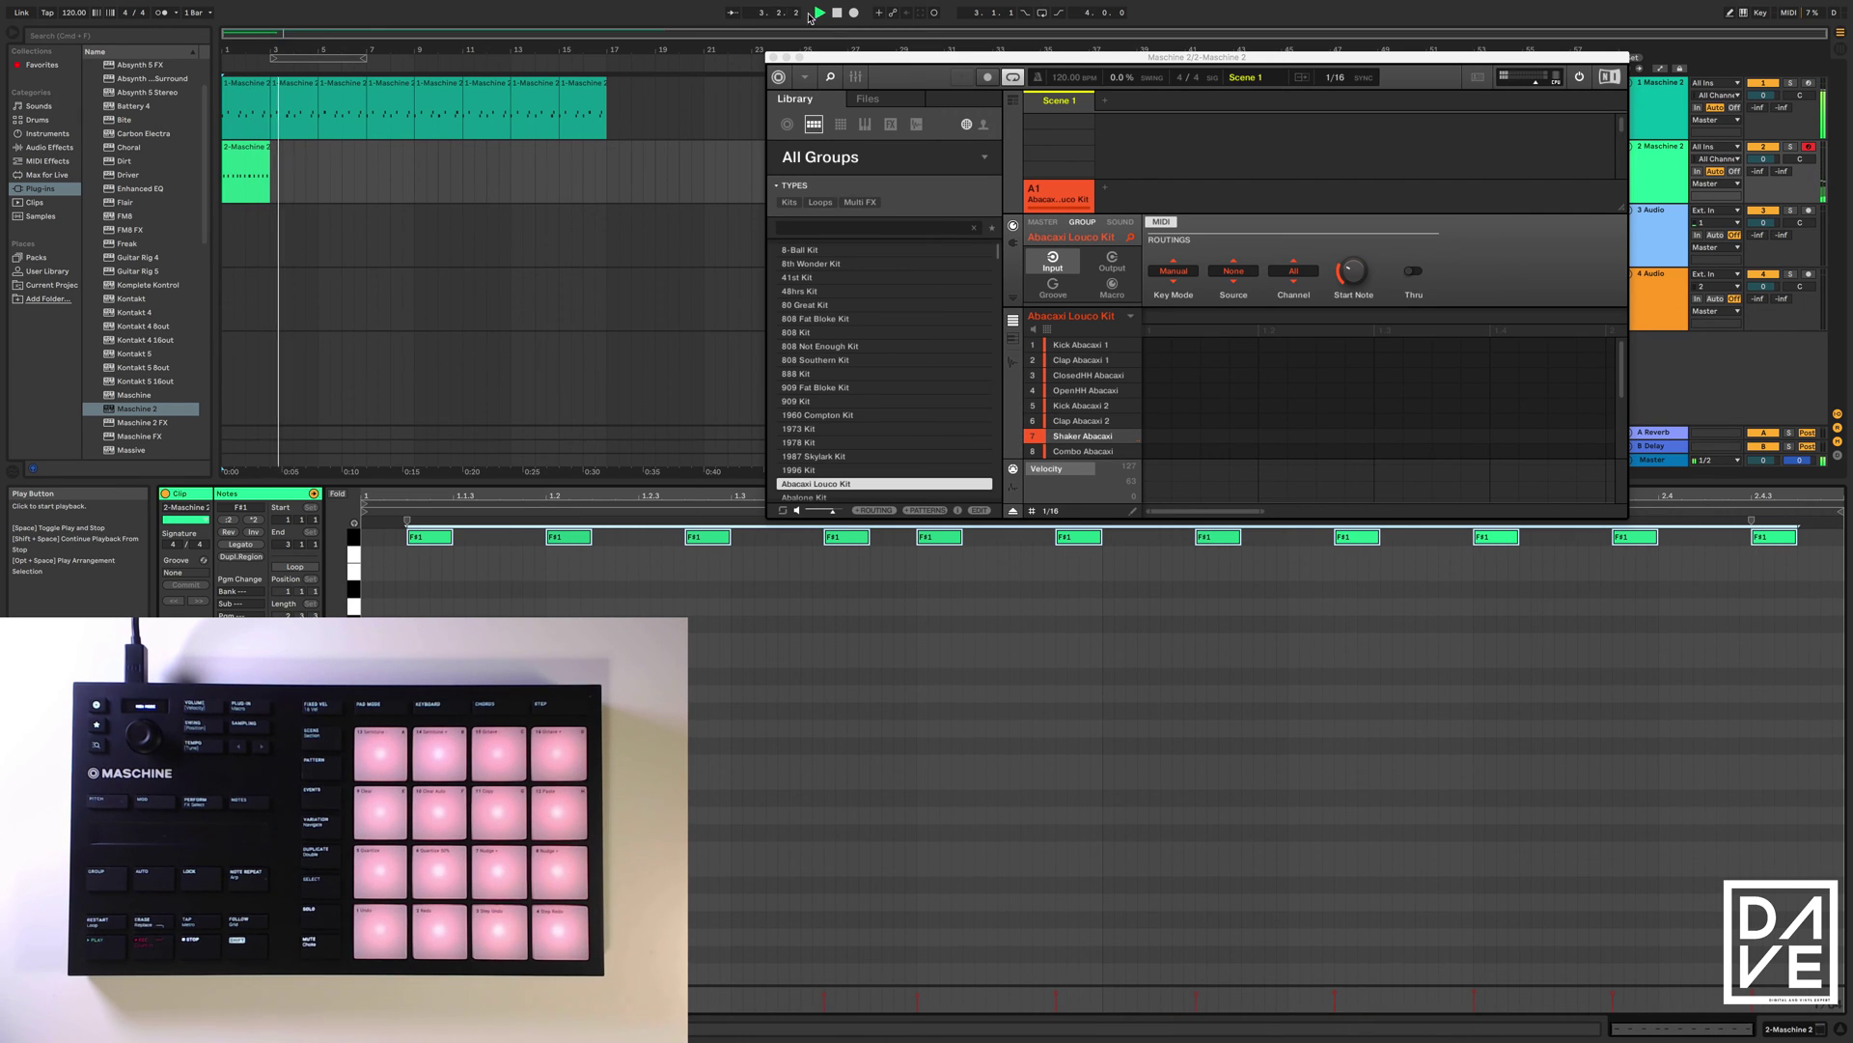
key(space)
- Duplicate the two-bar shaker clip seven times, filling the second track up to bar 17
click(242, 148)
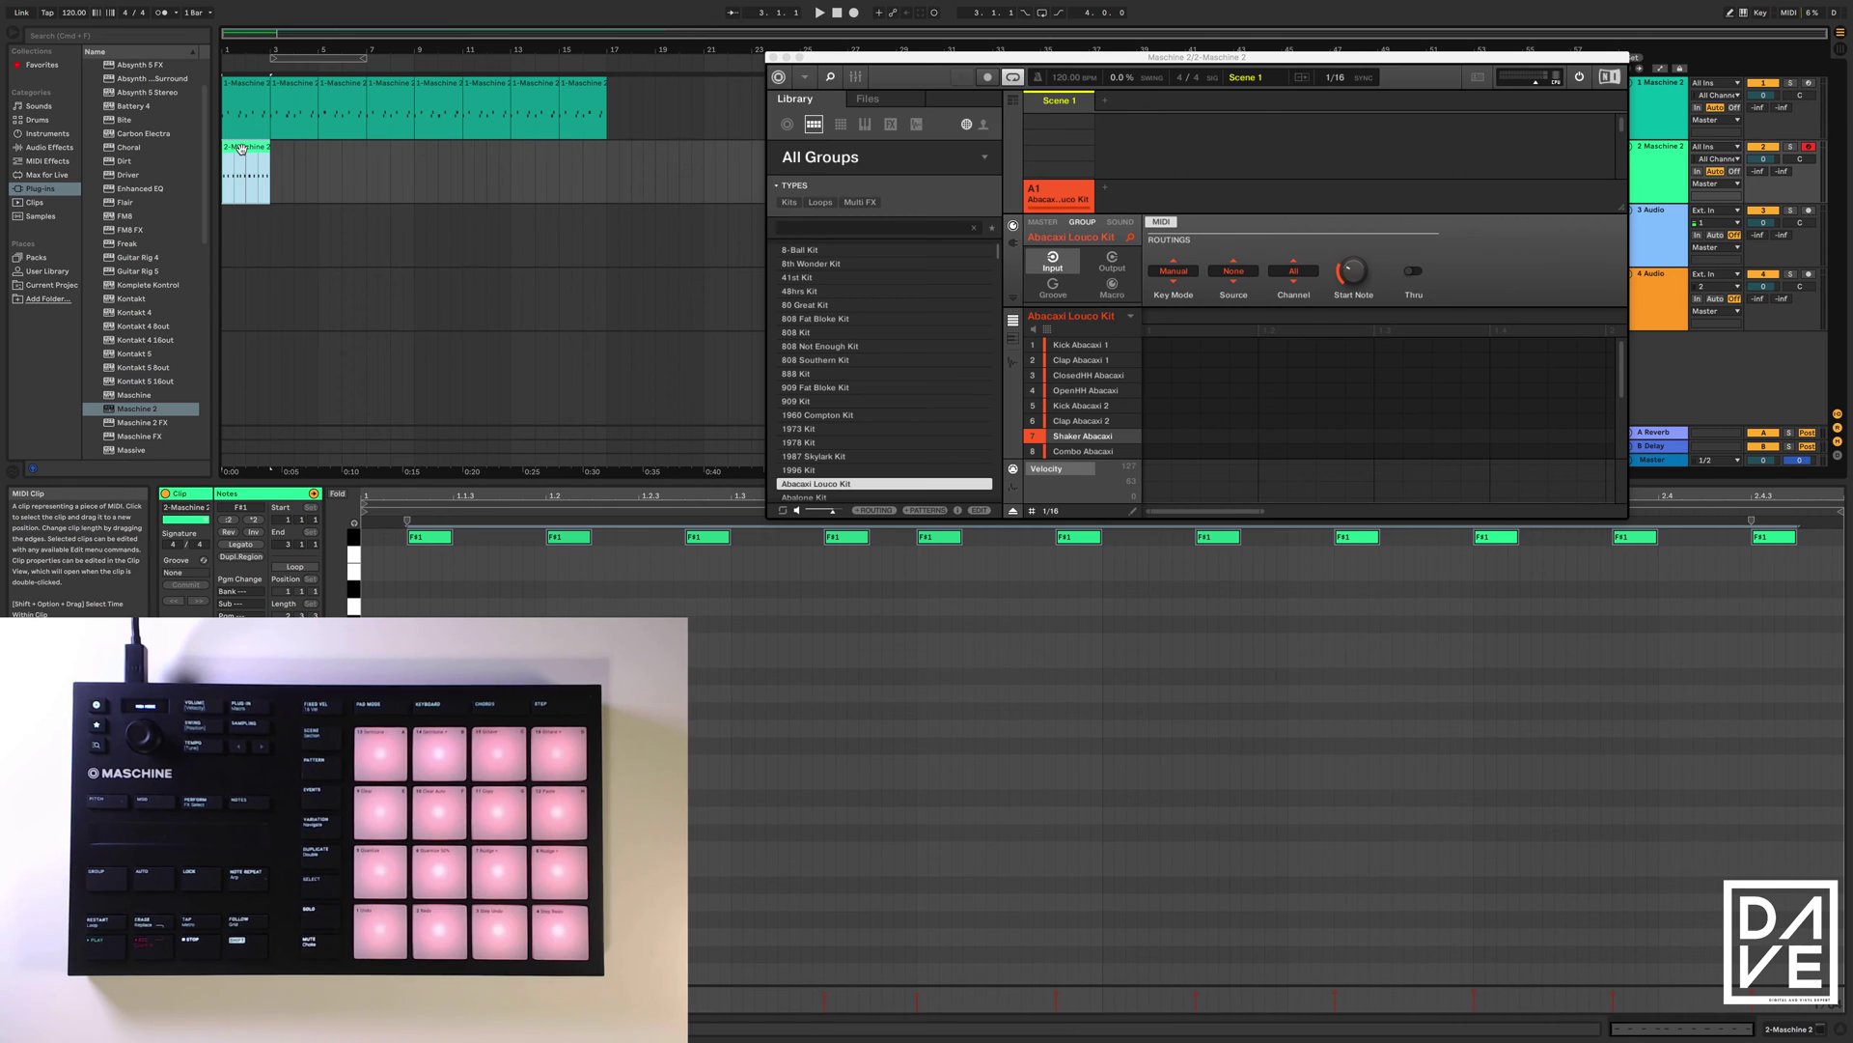
key(super+d)
key(super+d)
key(super+d)
key(super+d)
key(super+d)
key(super+d)
key(super+d)
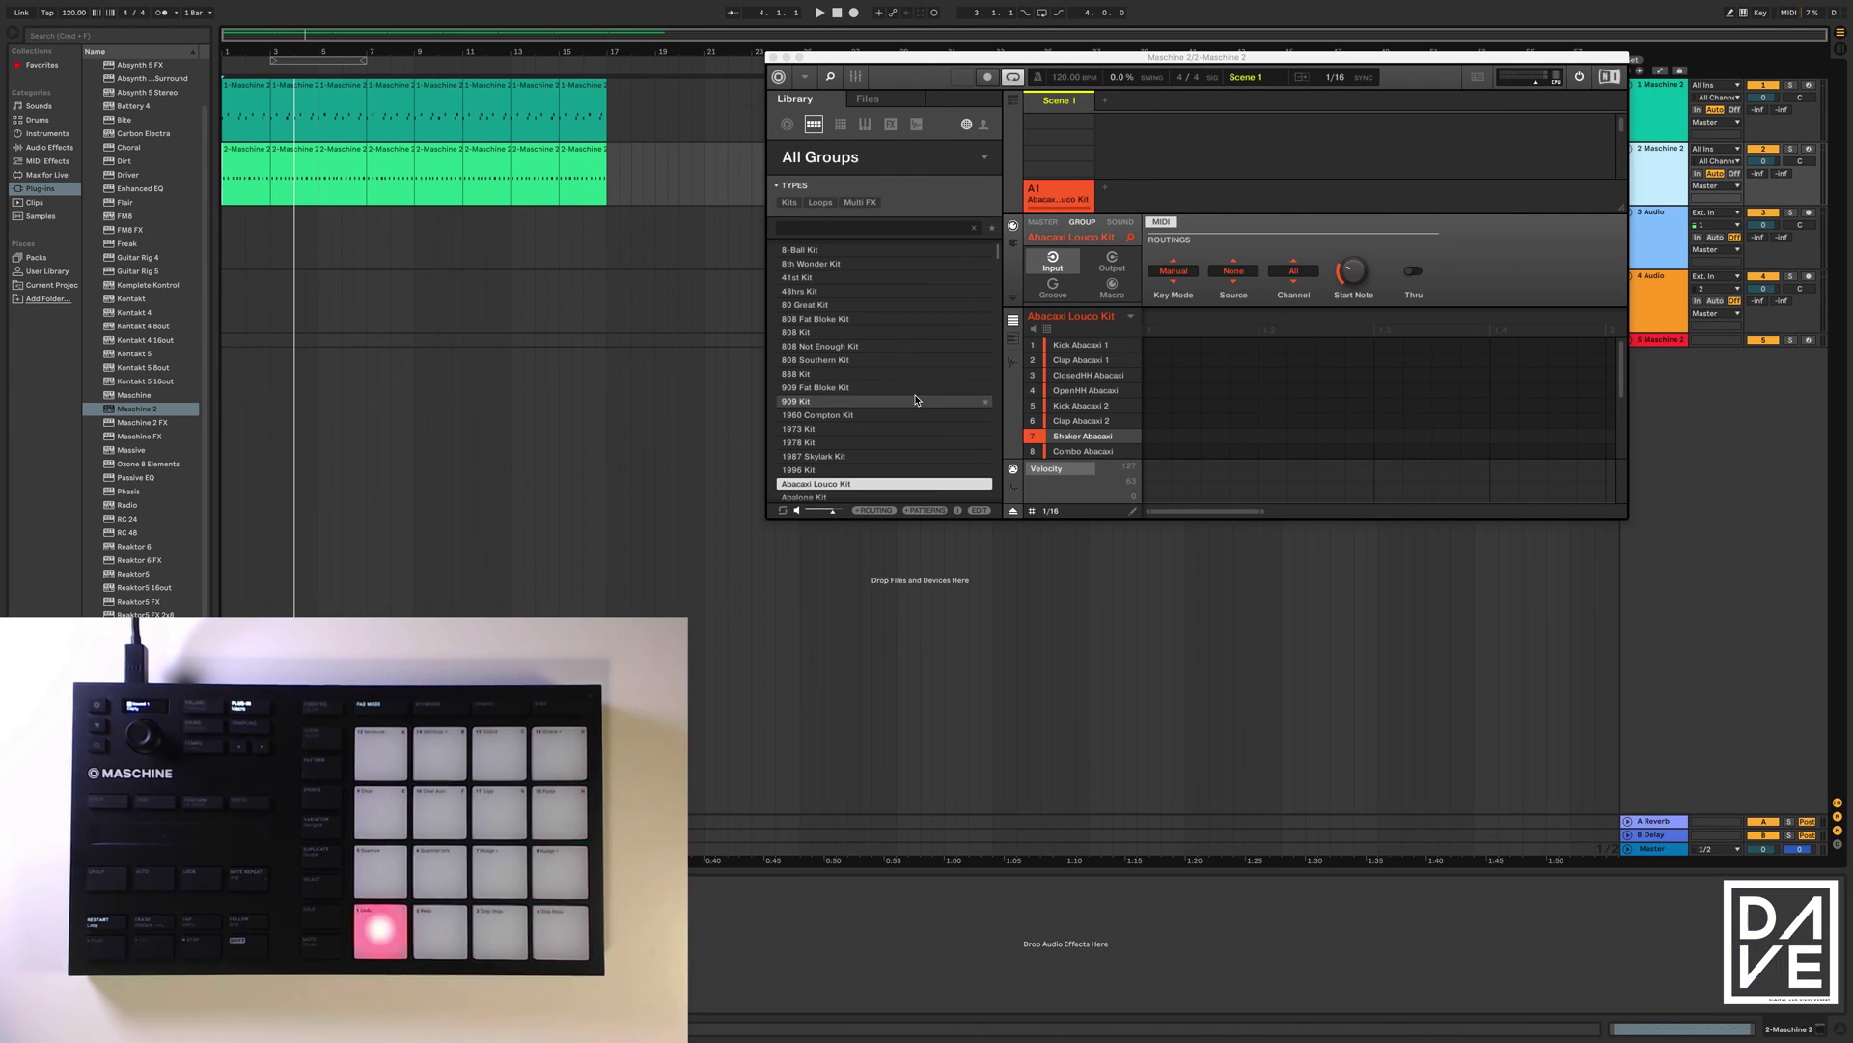
- Add a Maschine 2 track below the audio tracks, and insert a new MIDI track directly under the second Maschine track
drag(131, 409, 1723, 377)
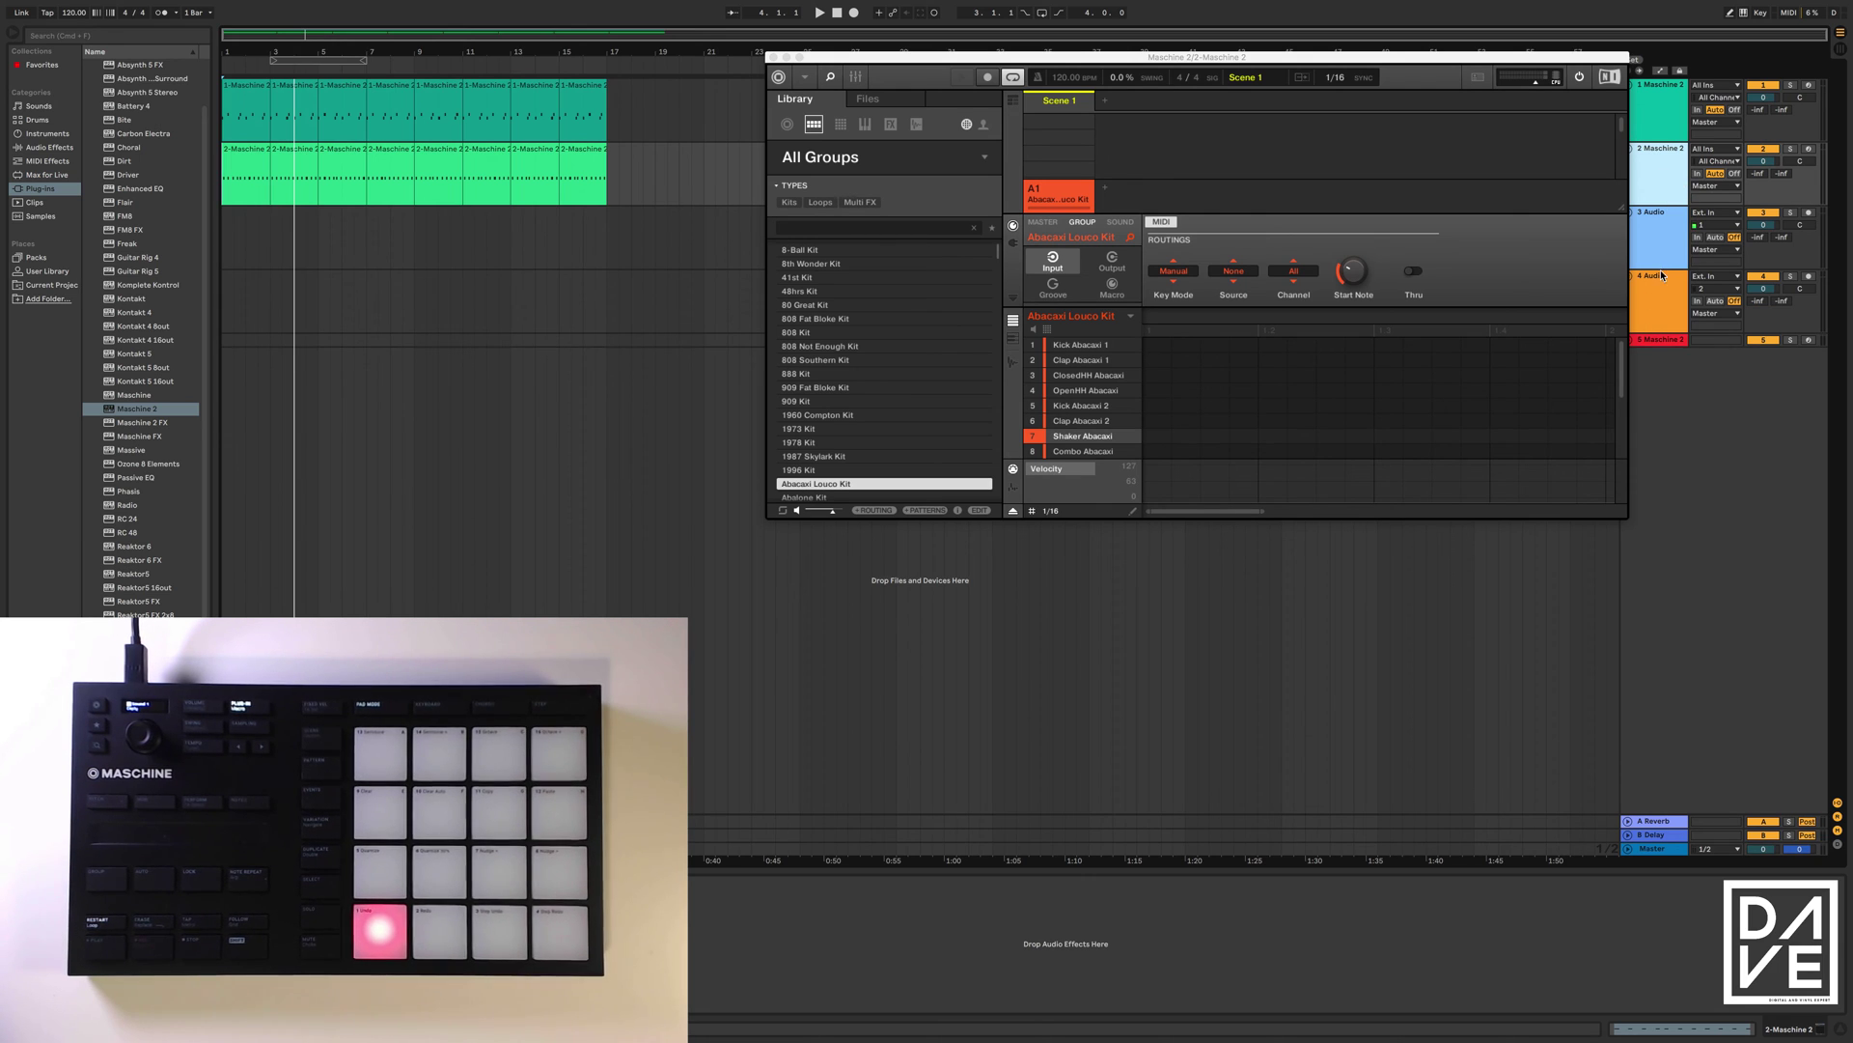
right_click(1659, 224)
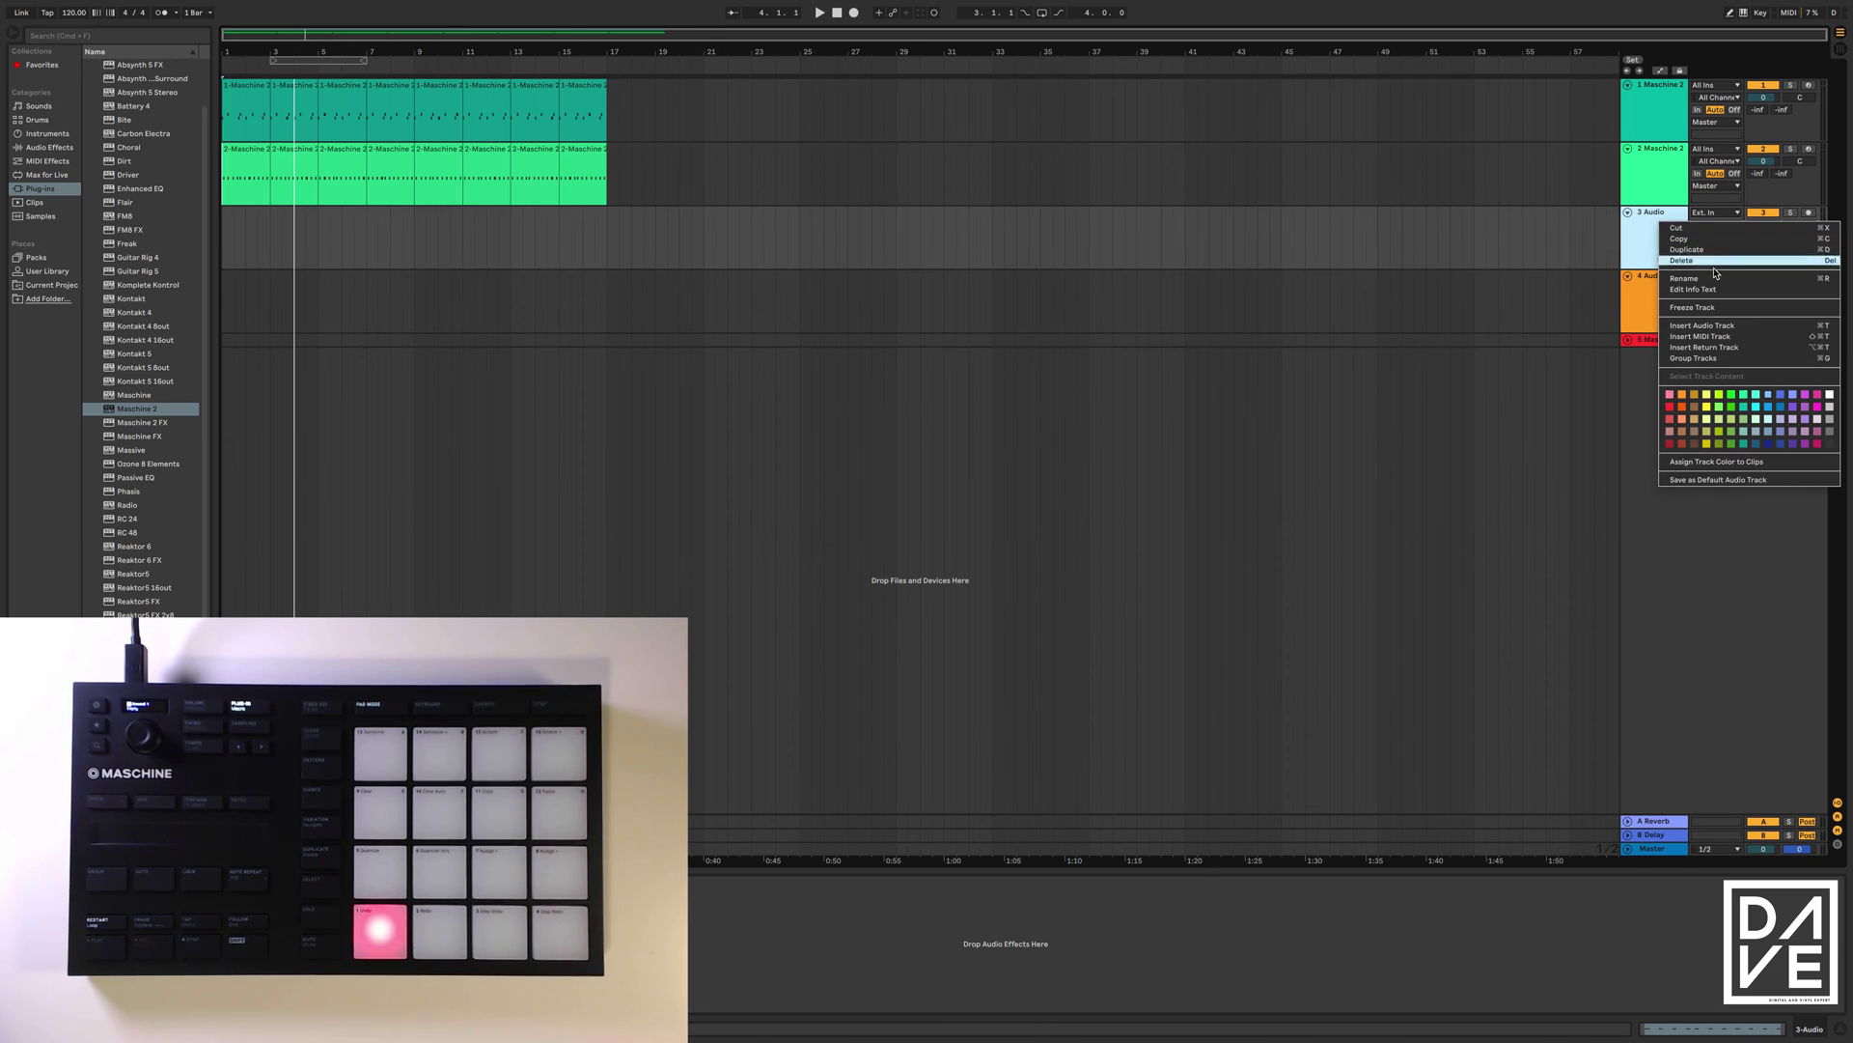
click(1710, 337)
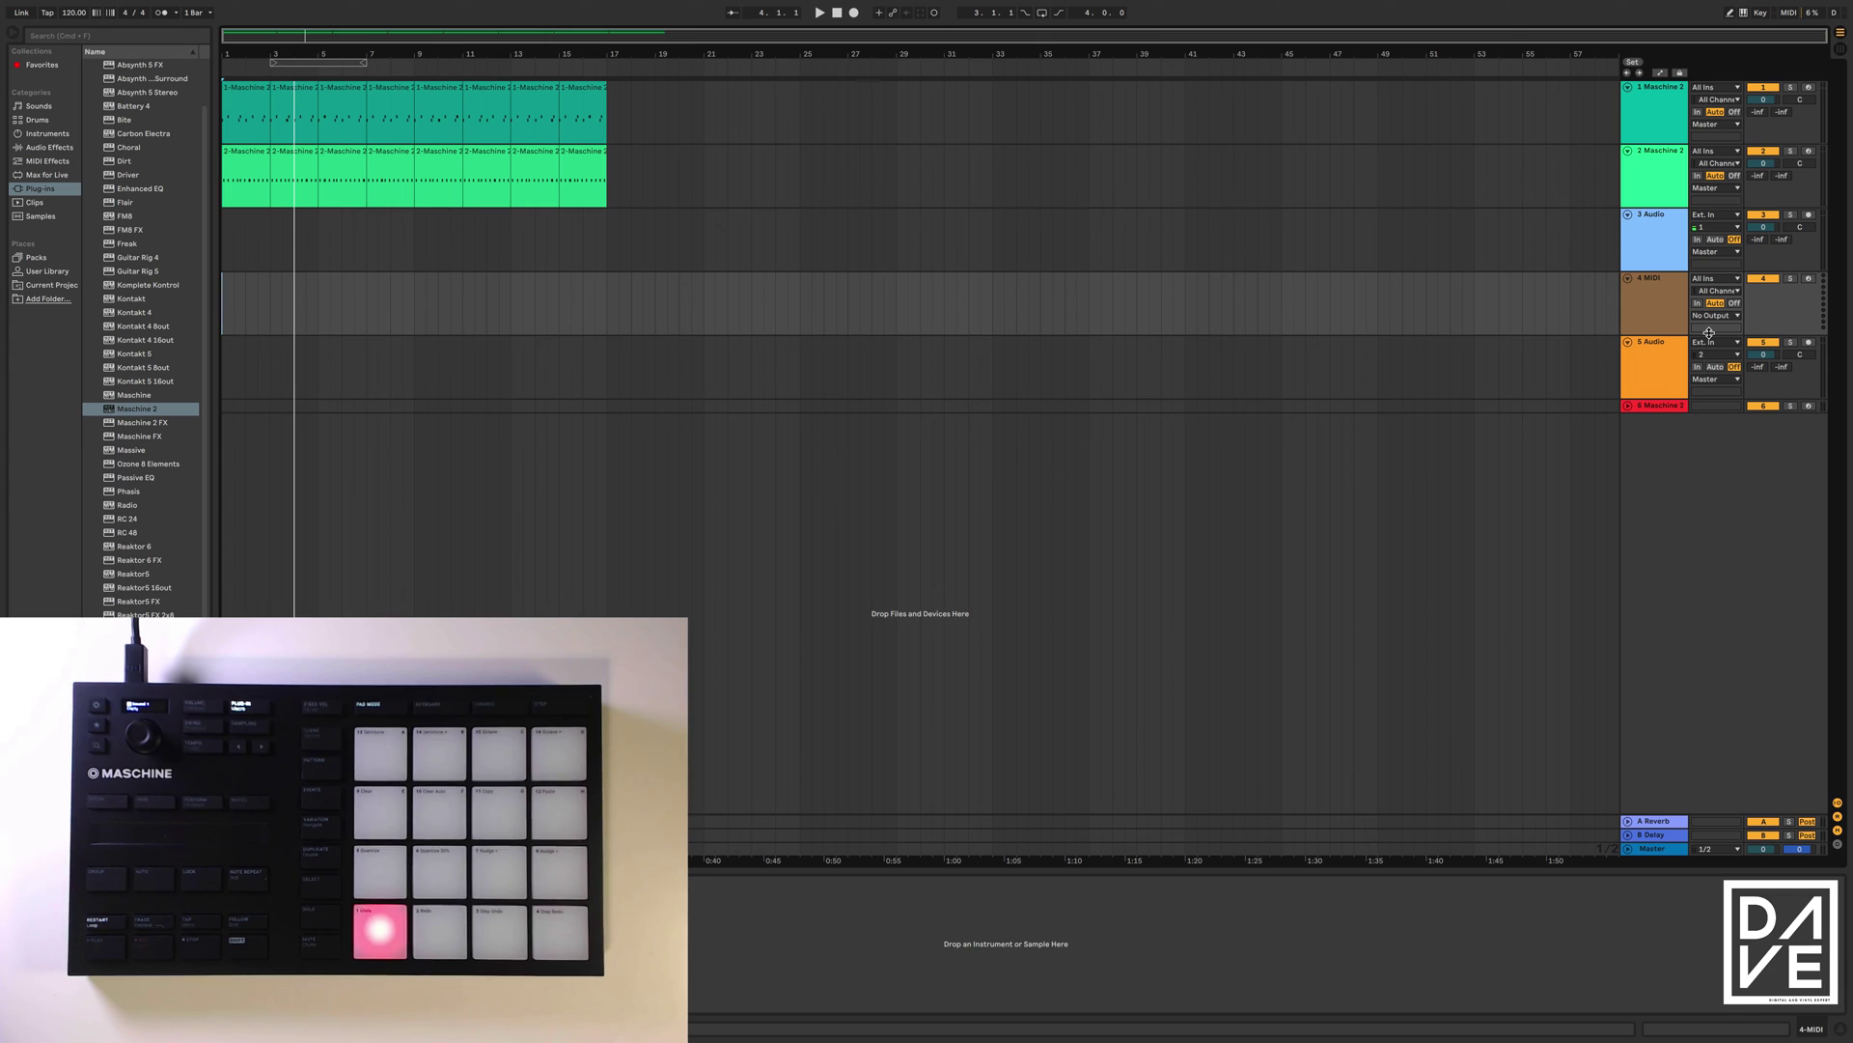
drag(1657, 294, 1651, 208)
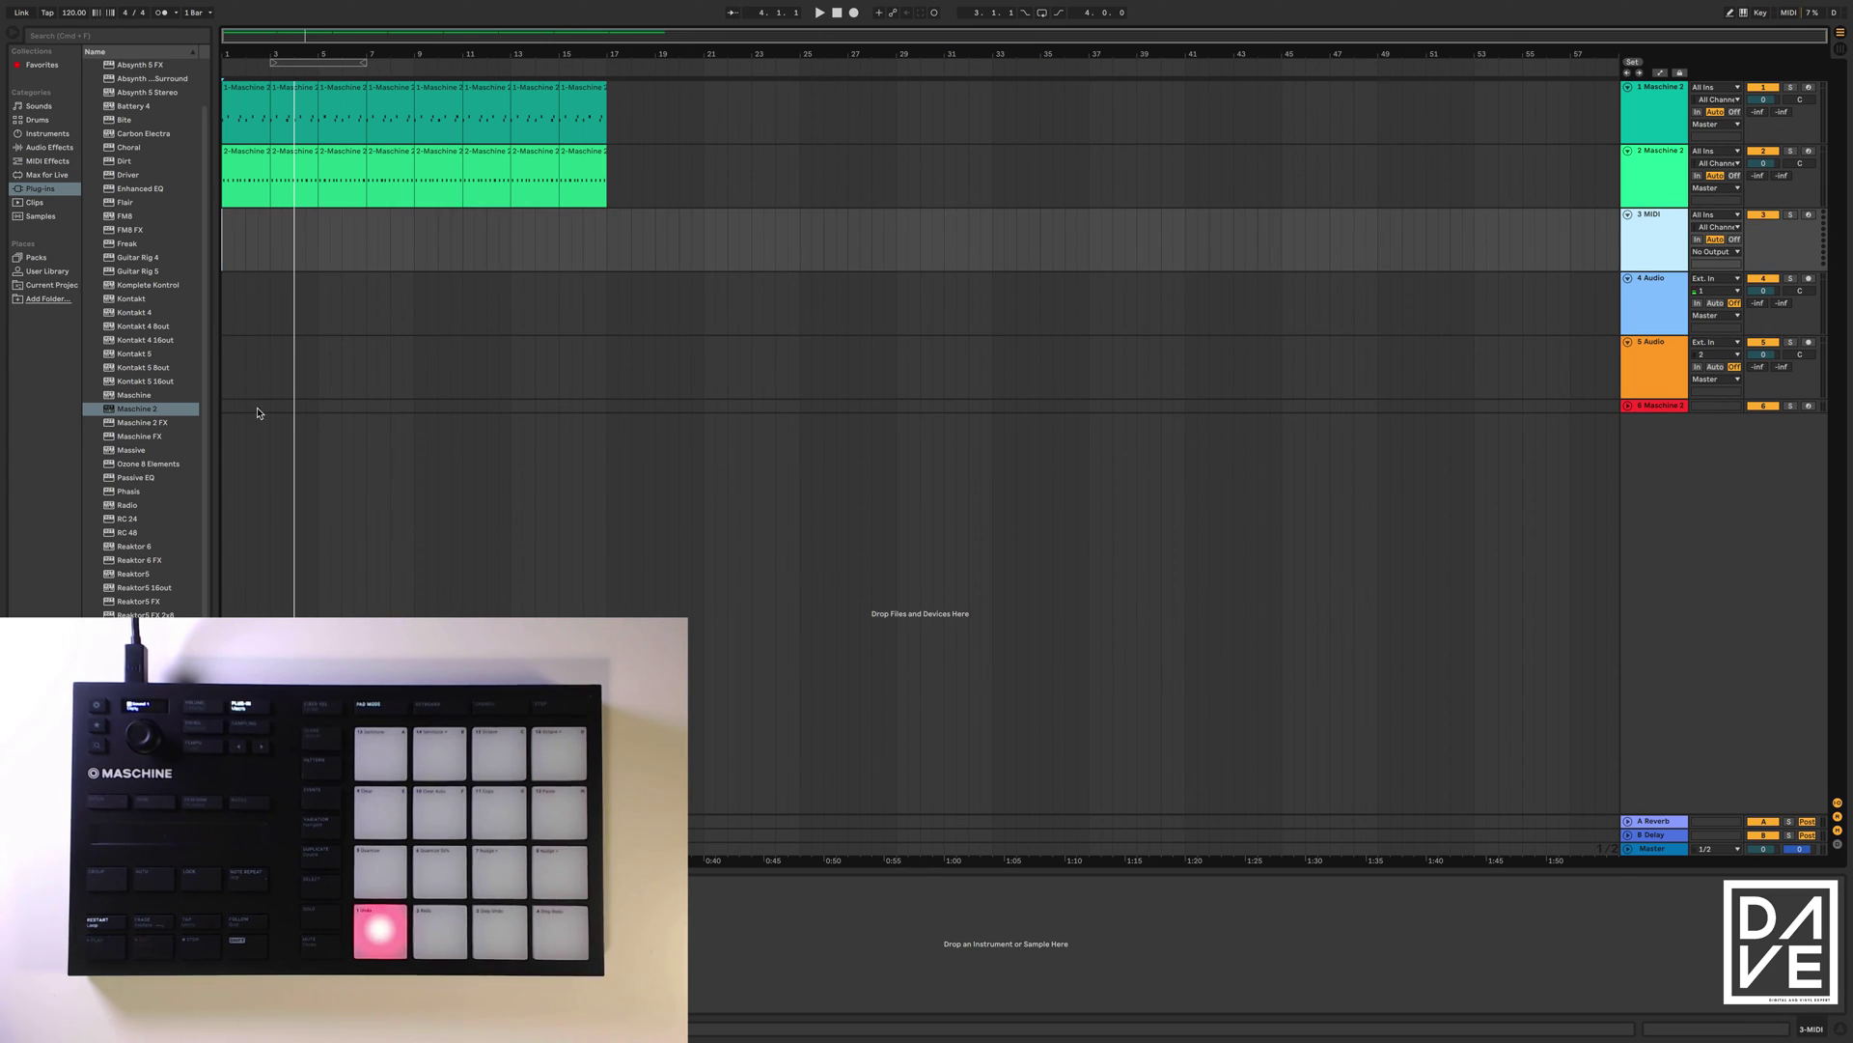
- Load Maschine 2 with the Absorbed Kit on the third track and open the kit group's MIDI input routings
click(133, 409)
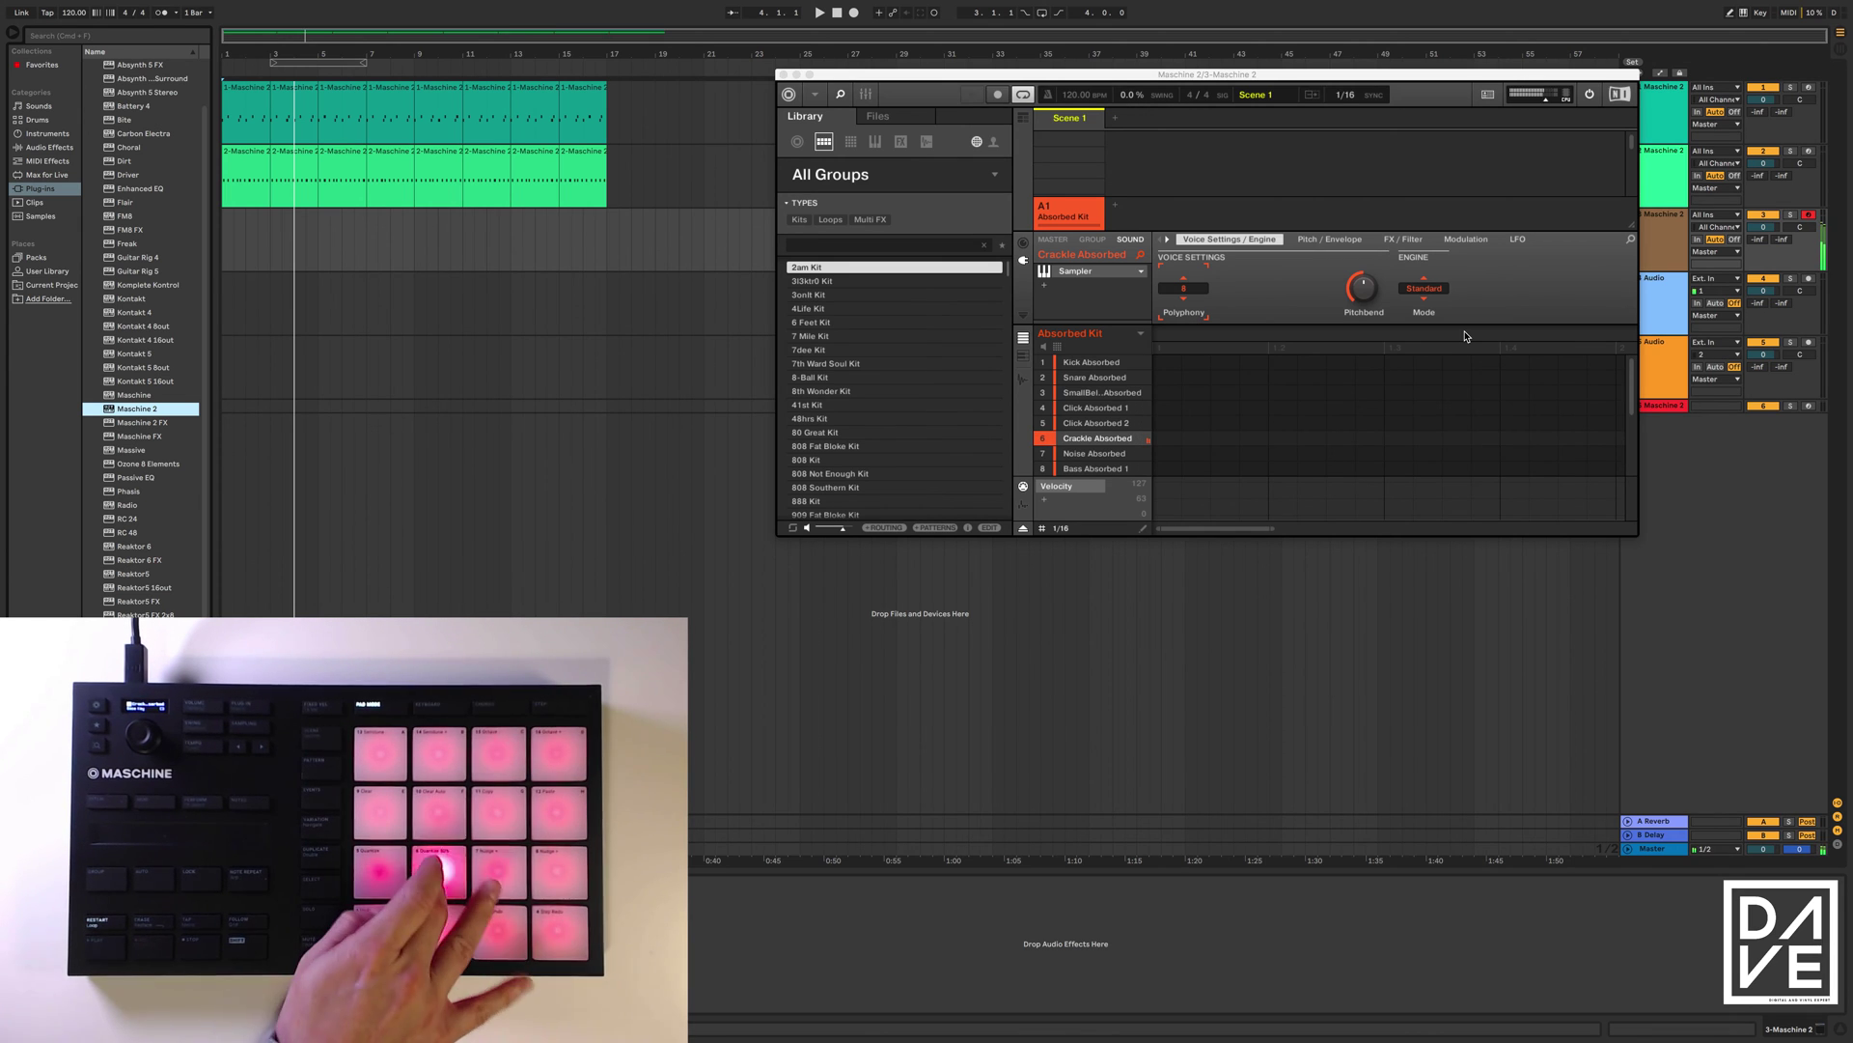
click(1024, 244)
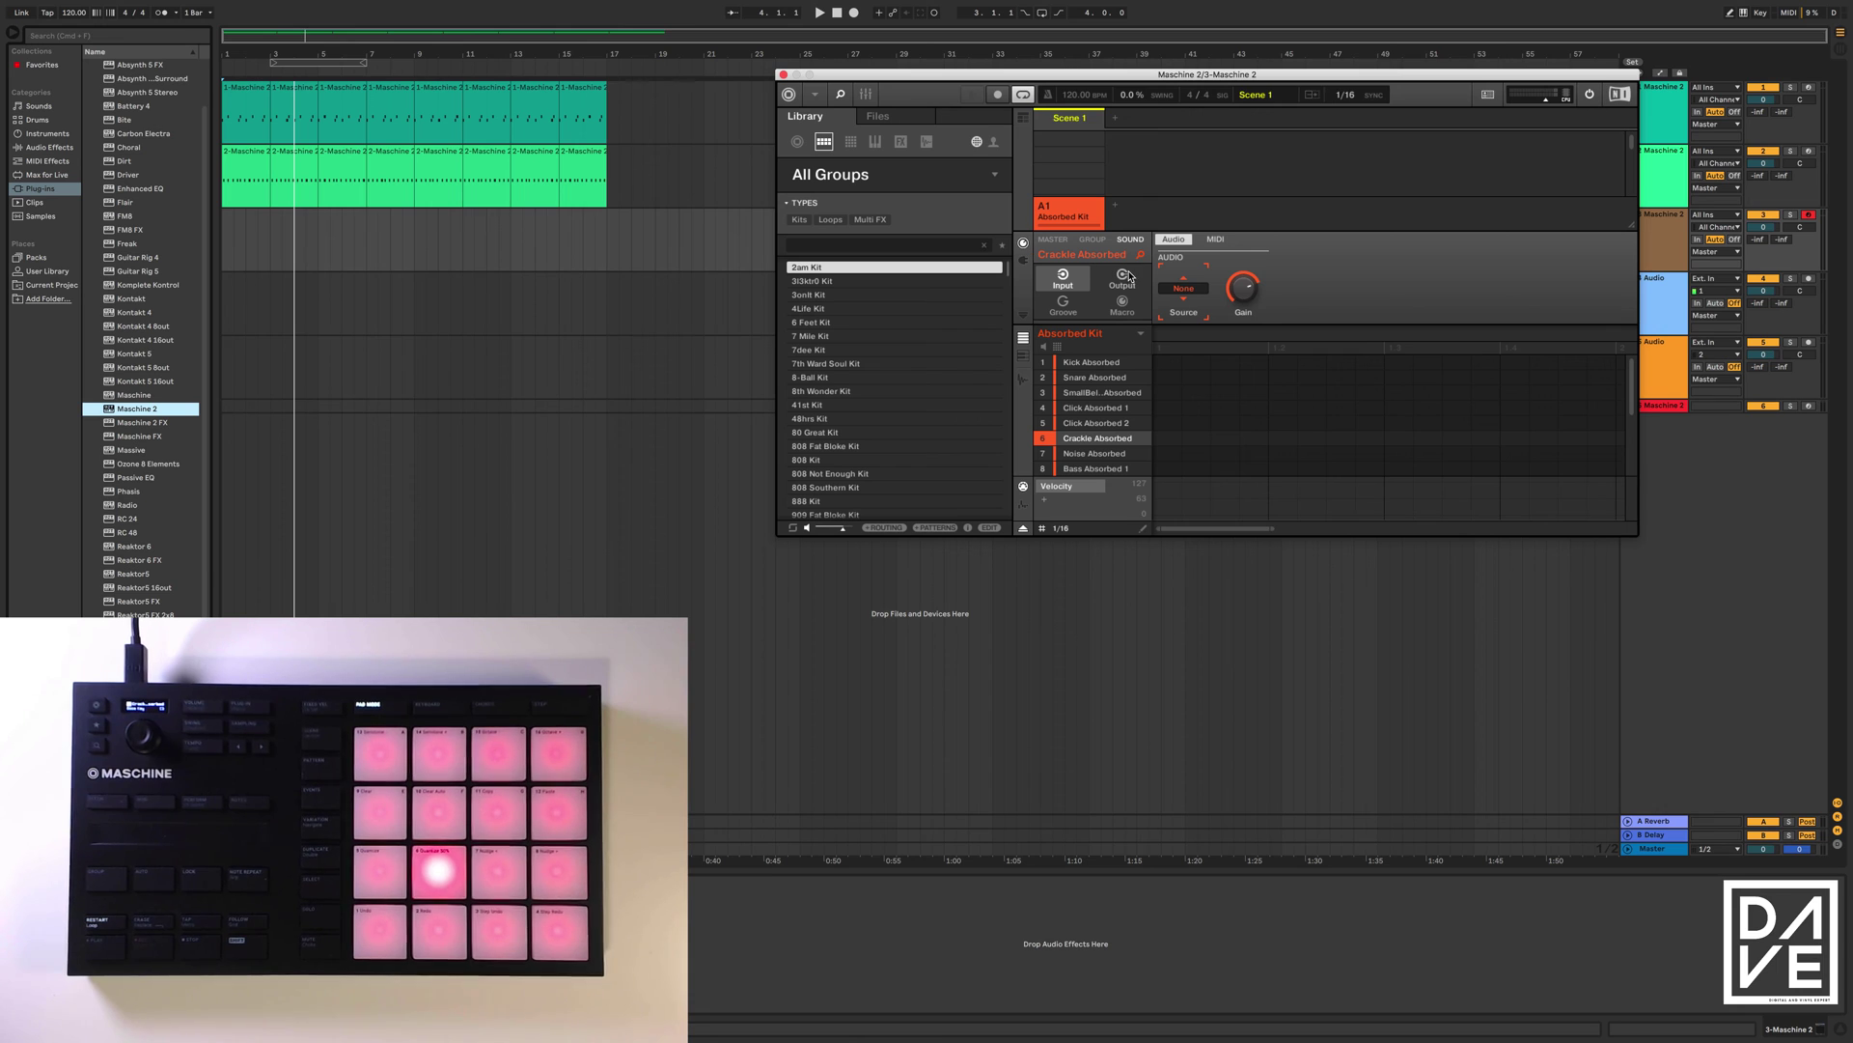
click(1091, 242)
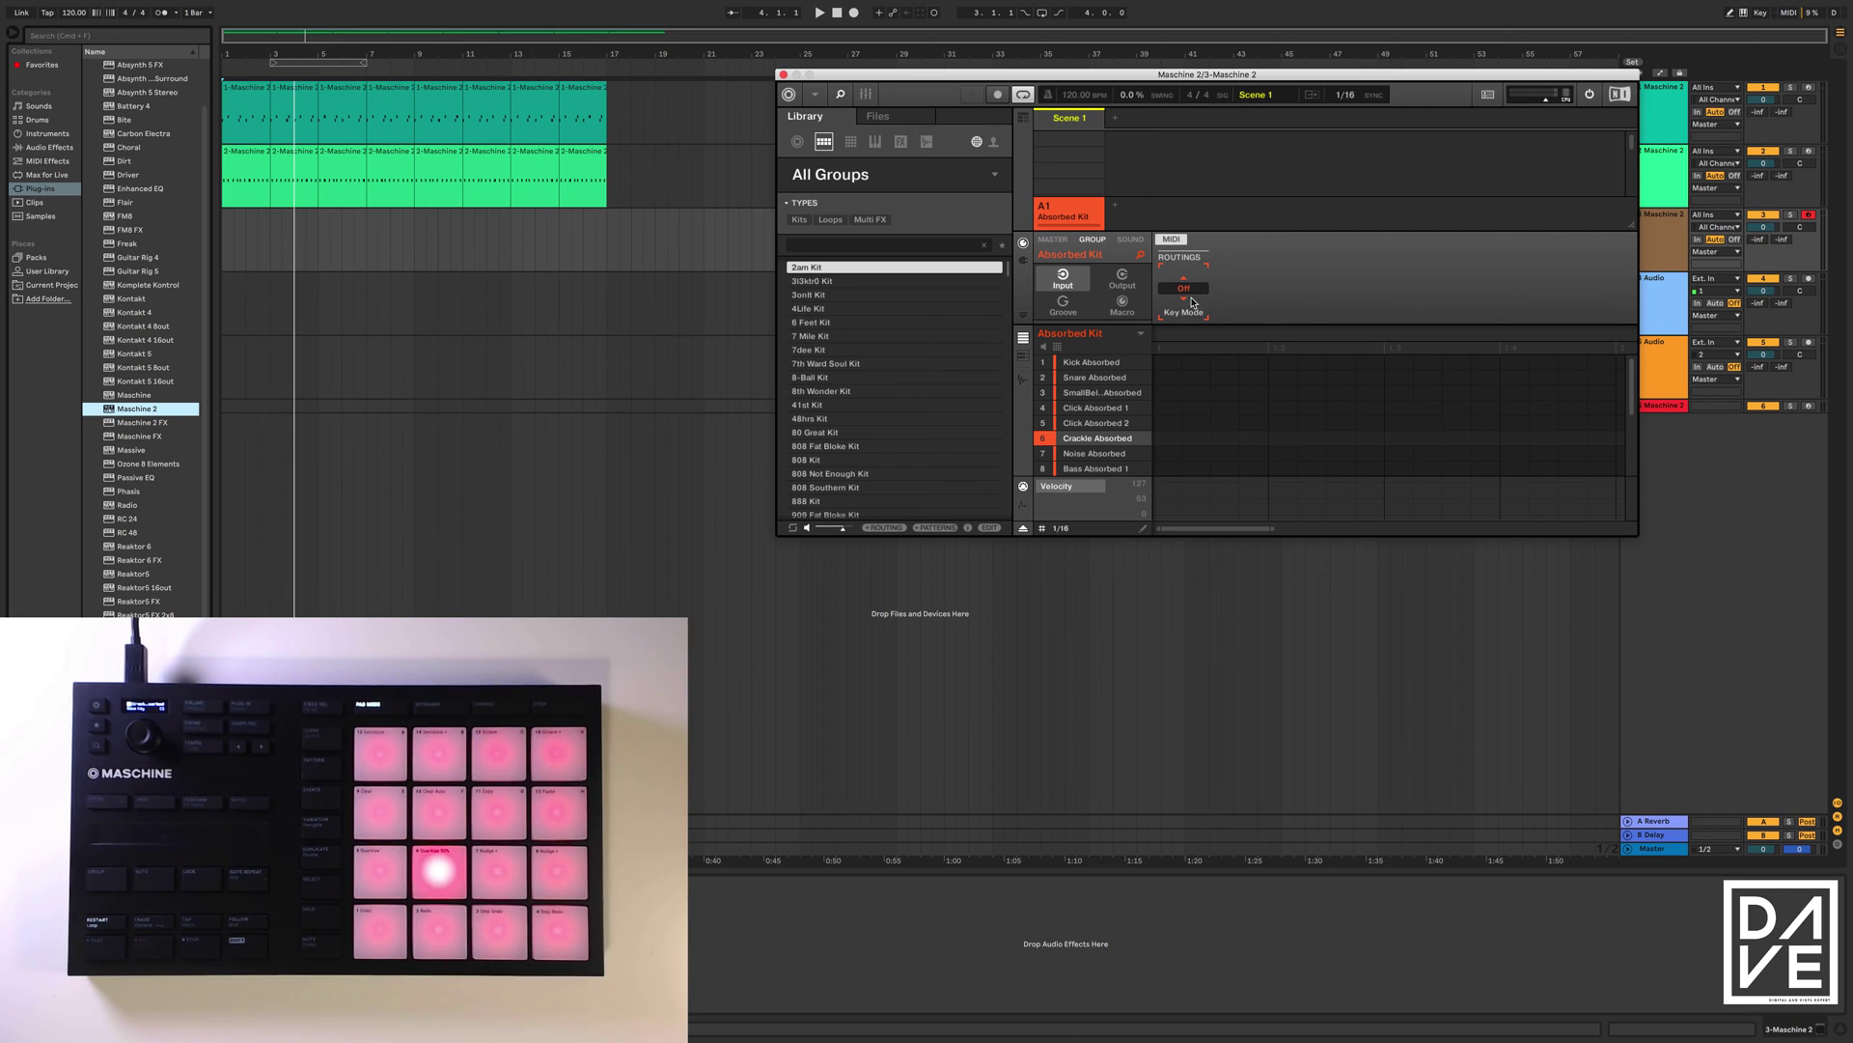
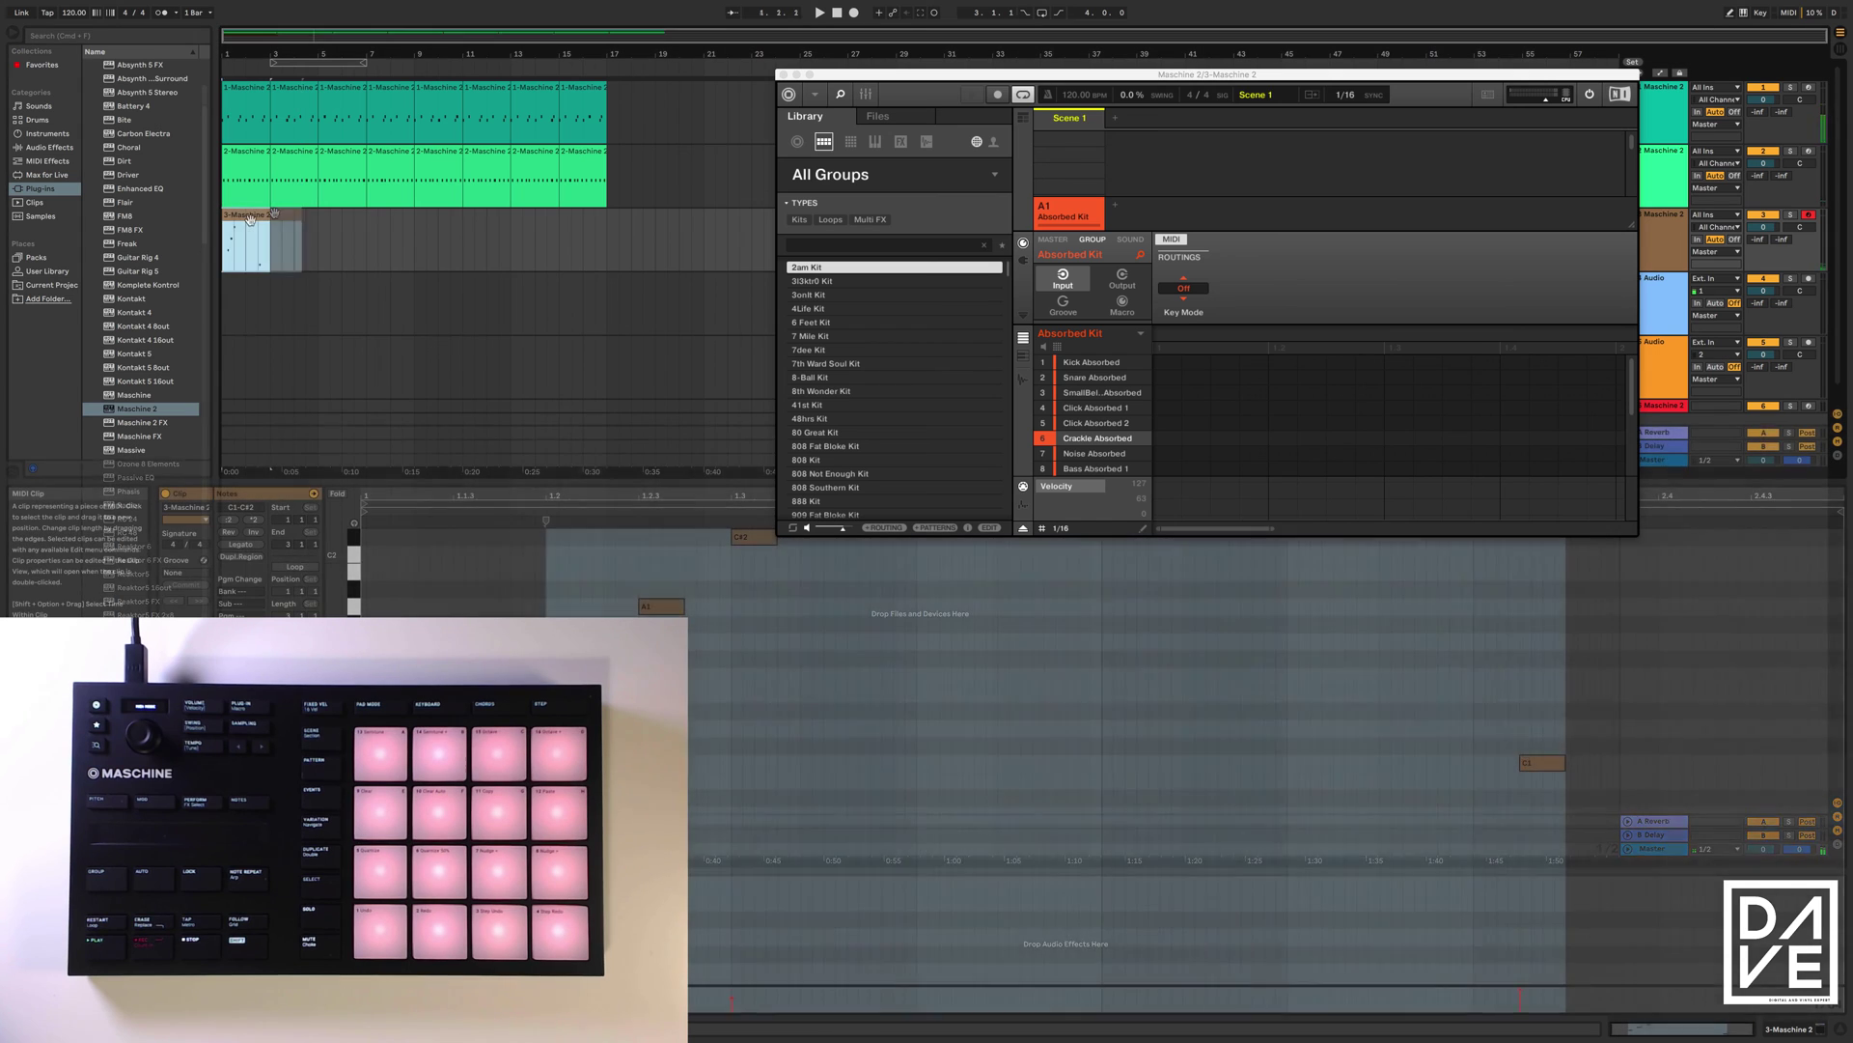
- Copy the third track's two-bar Absorbed Kit clip to bars 5, 9 and 13, leaving two-bar gaps between the clips
key(super+d)
drag(305, 215, 353, 214)
key(super+d)
key(super+d)
click(516, 328)
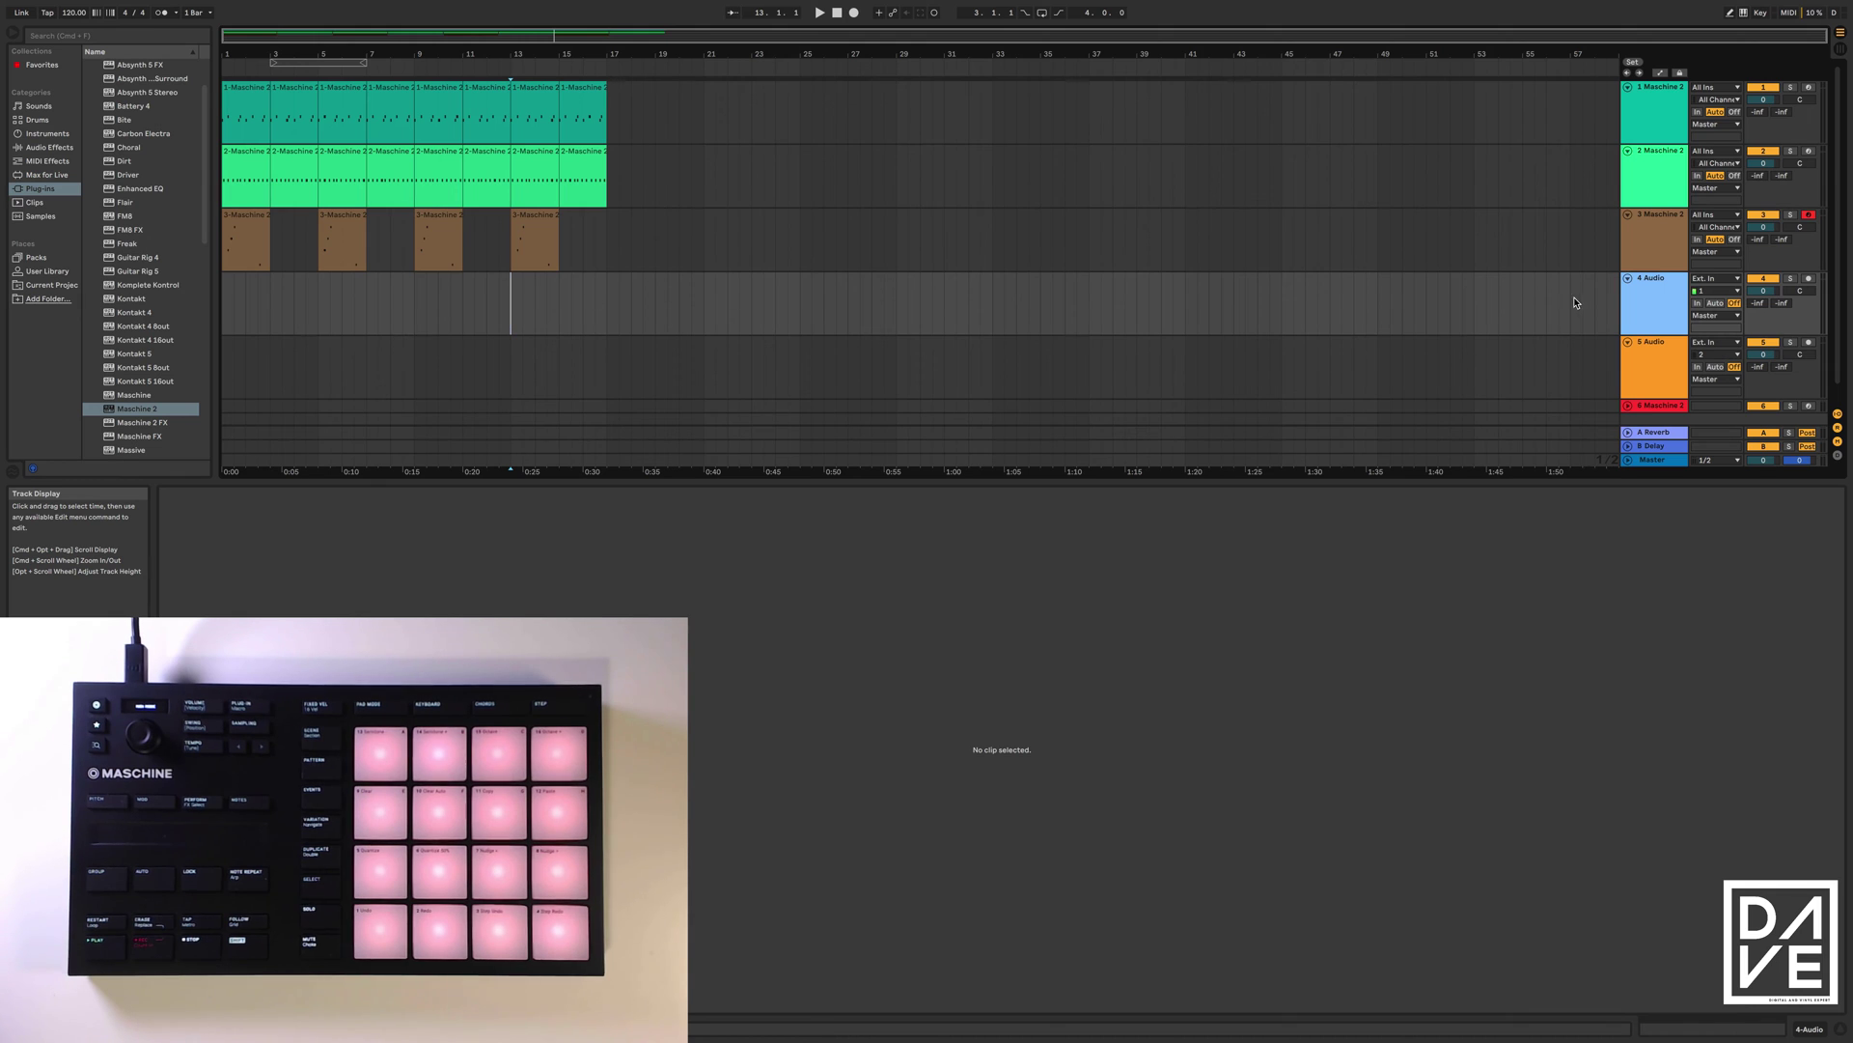
- Set up a fourth Maschine 2 track with the Daphne sound and record a melody on it from bar 1
right_click(1653, 284)
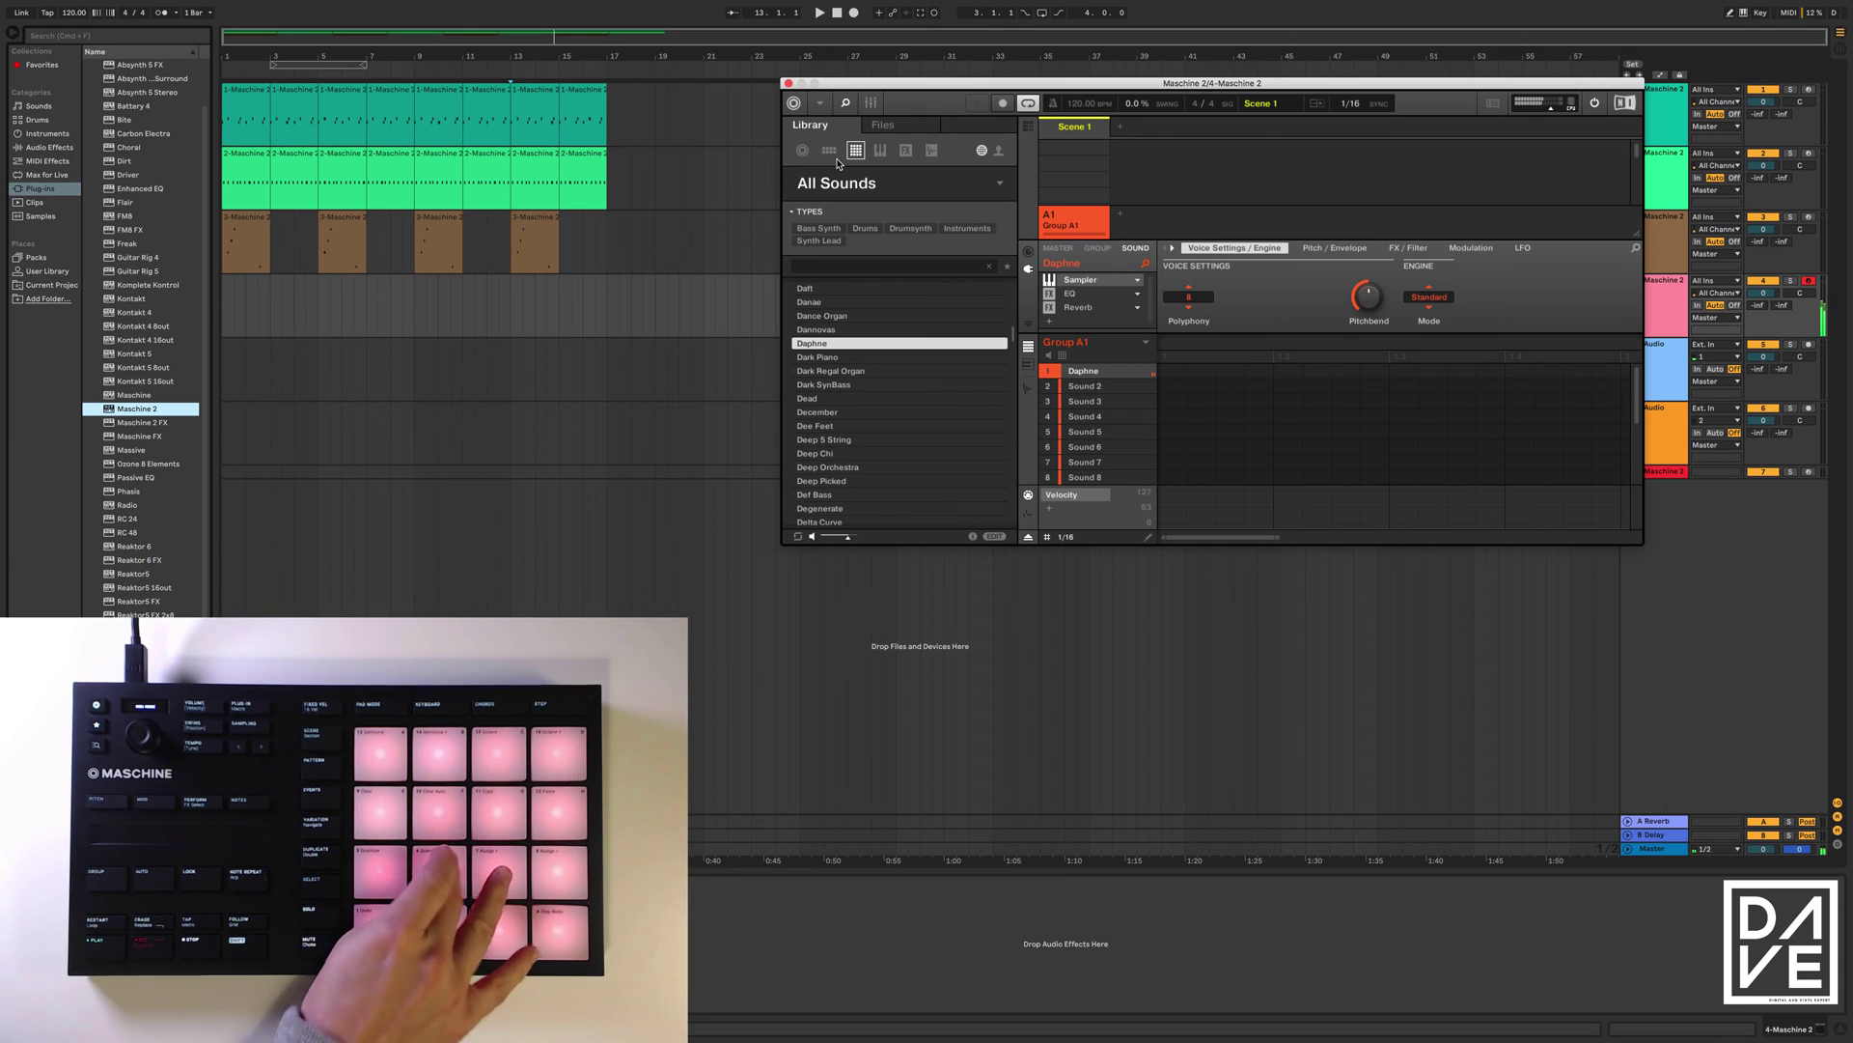
click(836, 13)
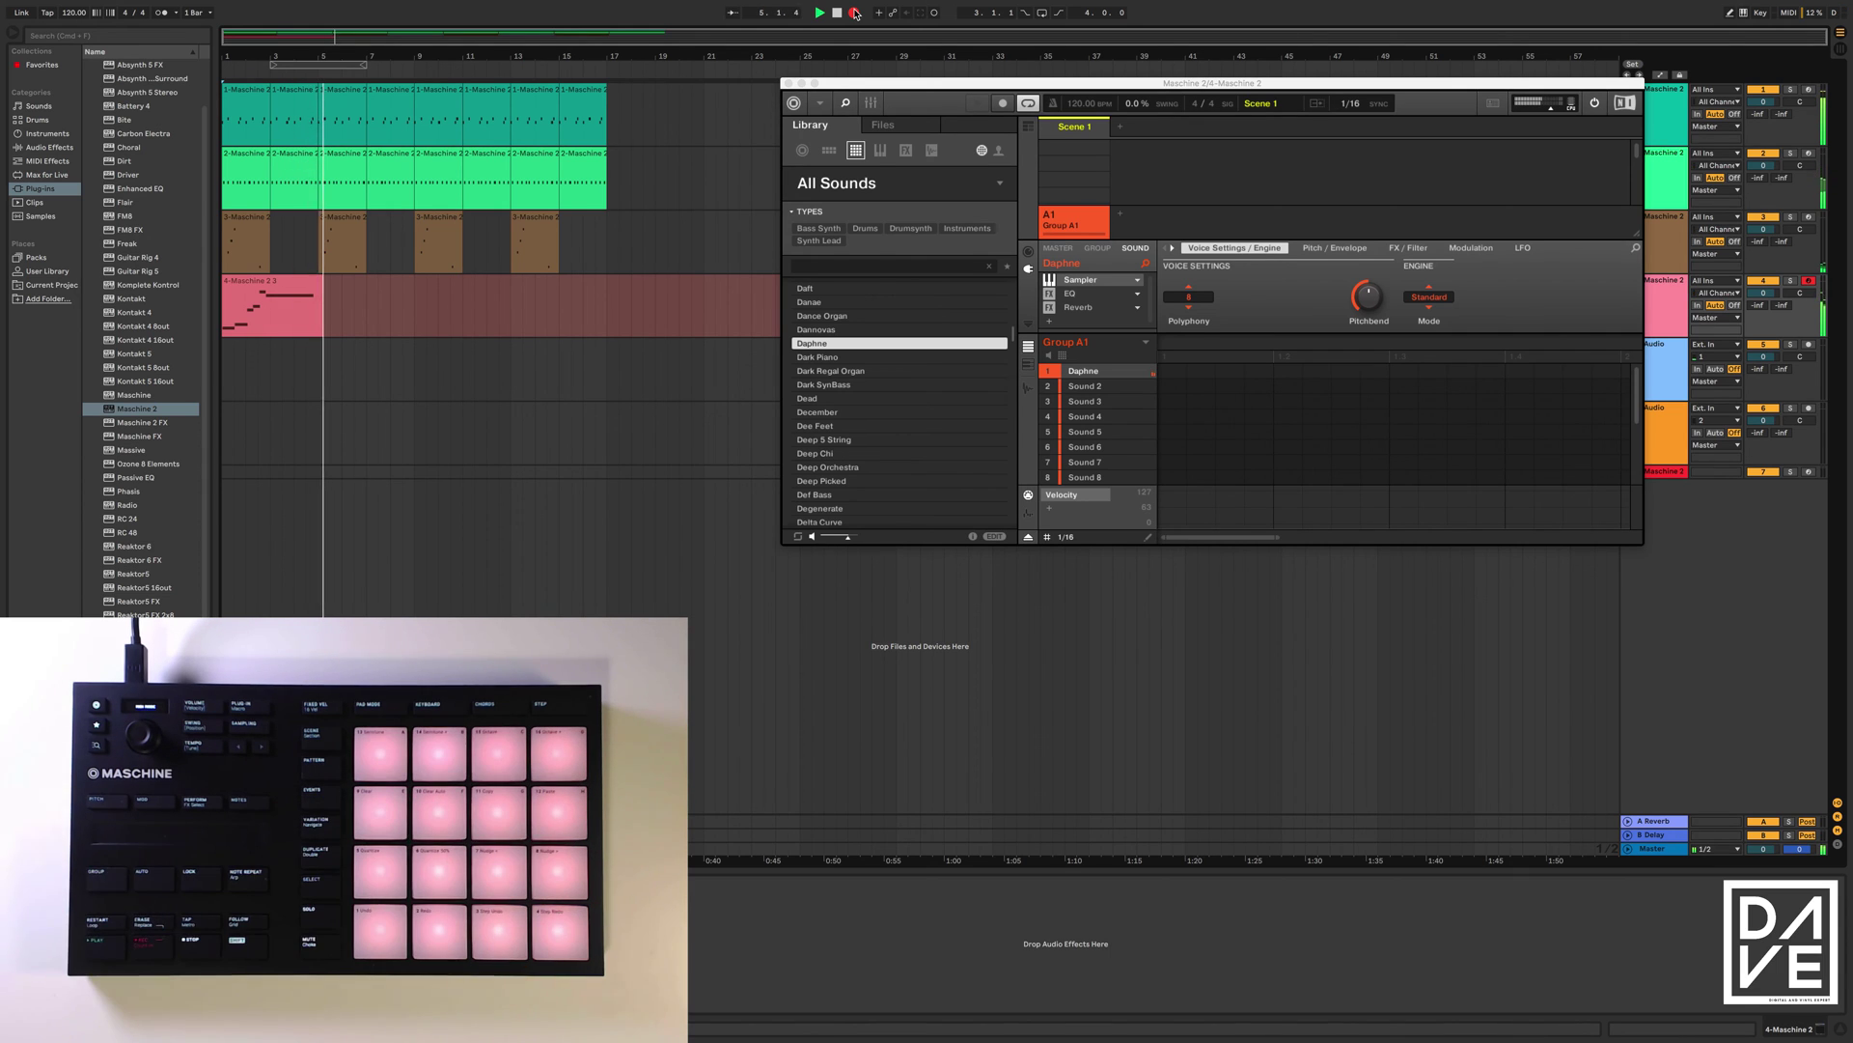
key(space)
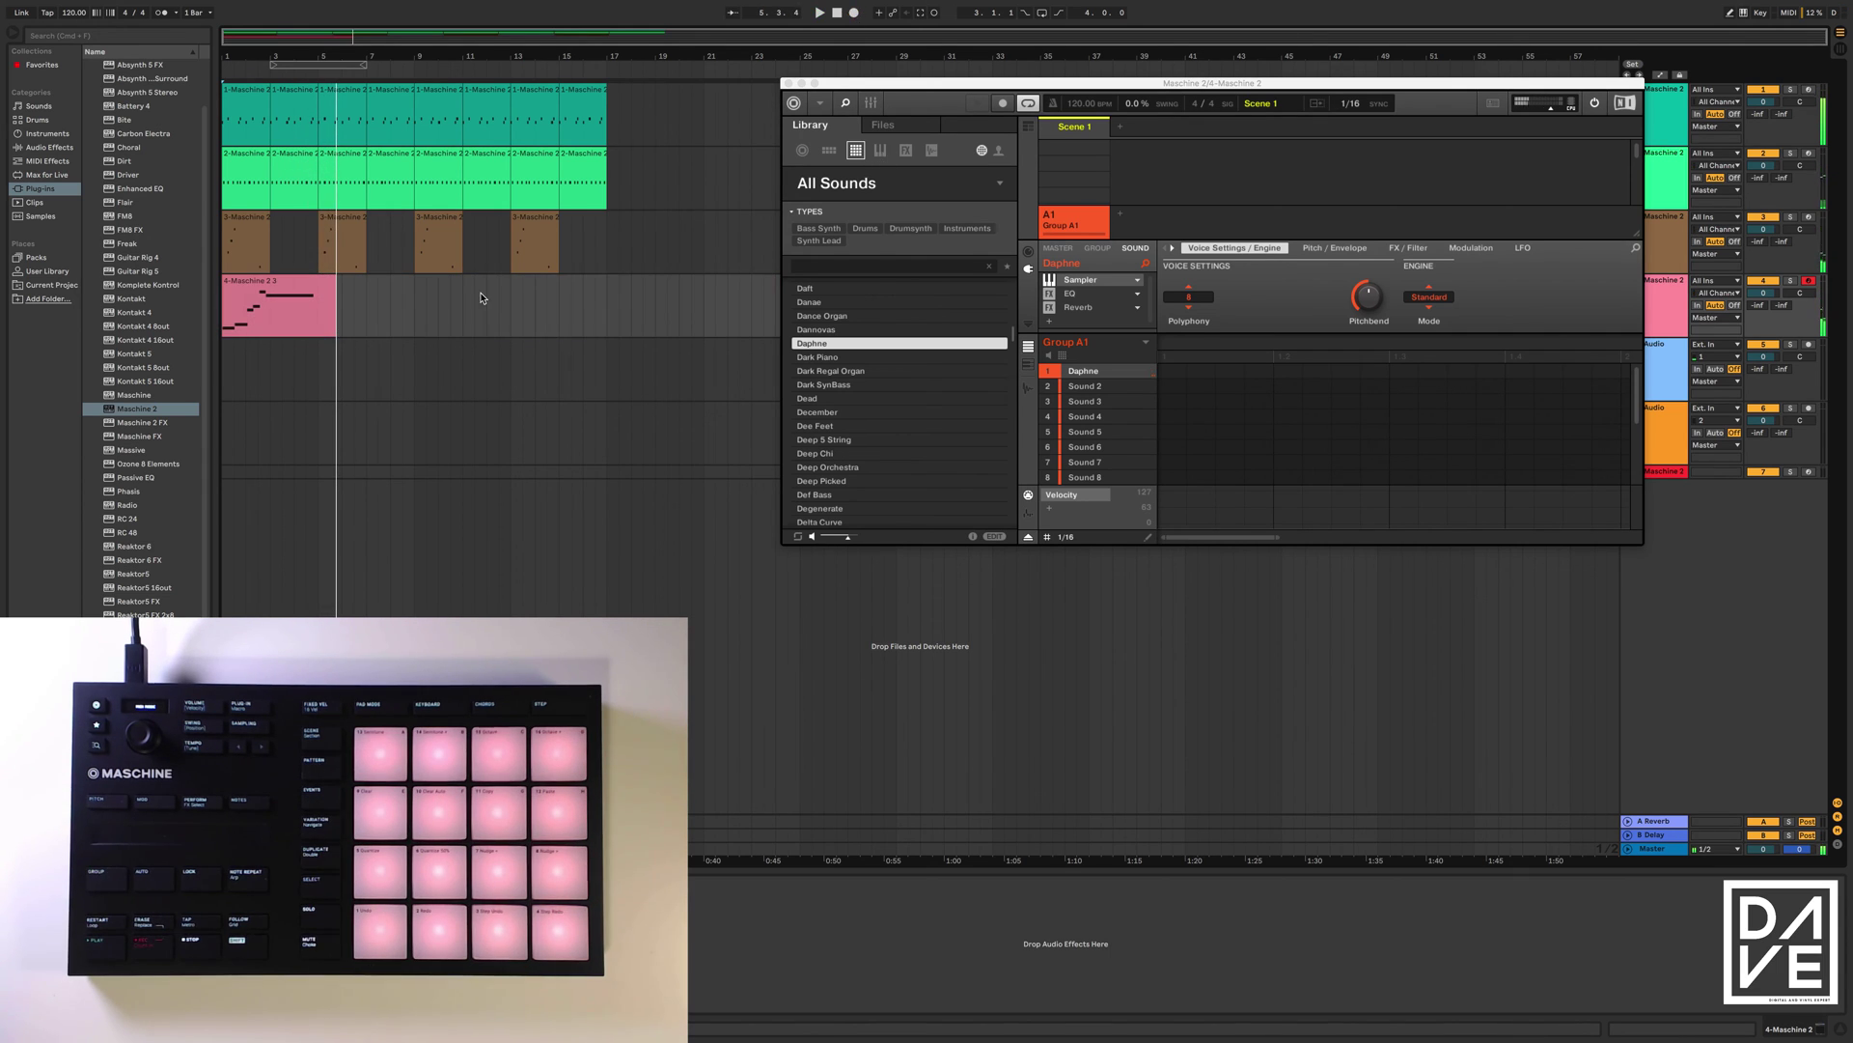
- Trim the recorded Daphne melody clip to end at bar 5 and nudge all its notes slightly earlier
click(333, 283)
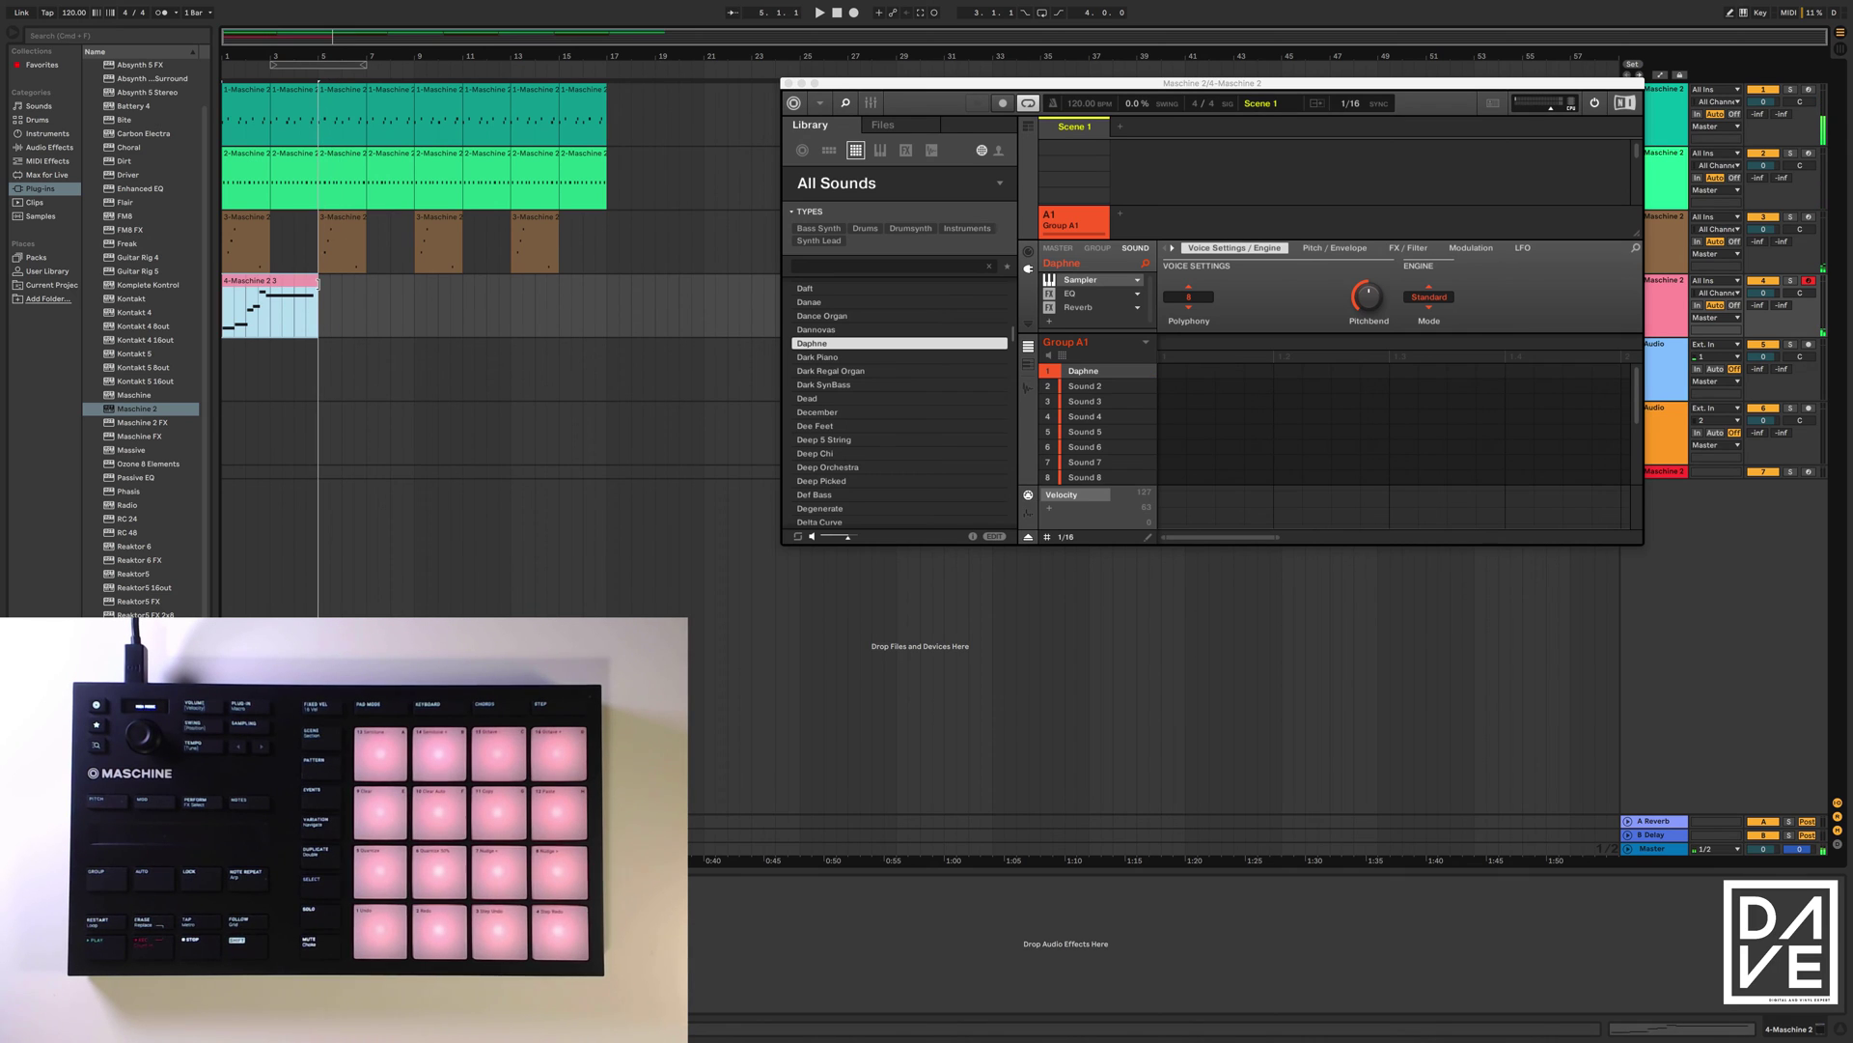
double_click(297, 283)
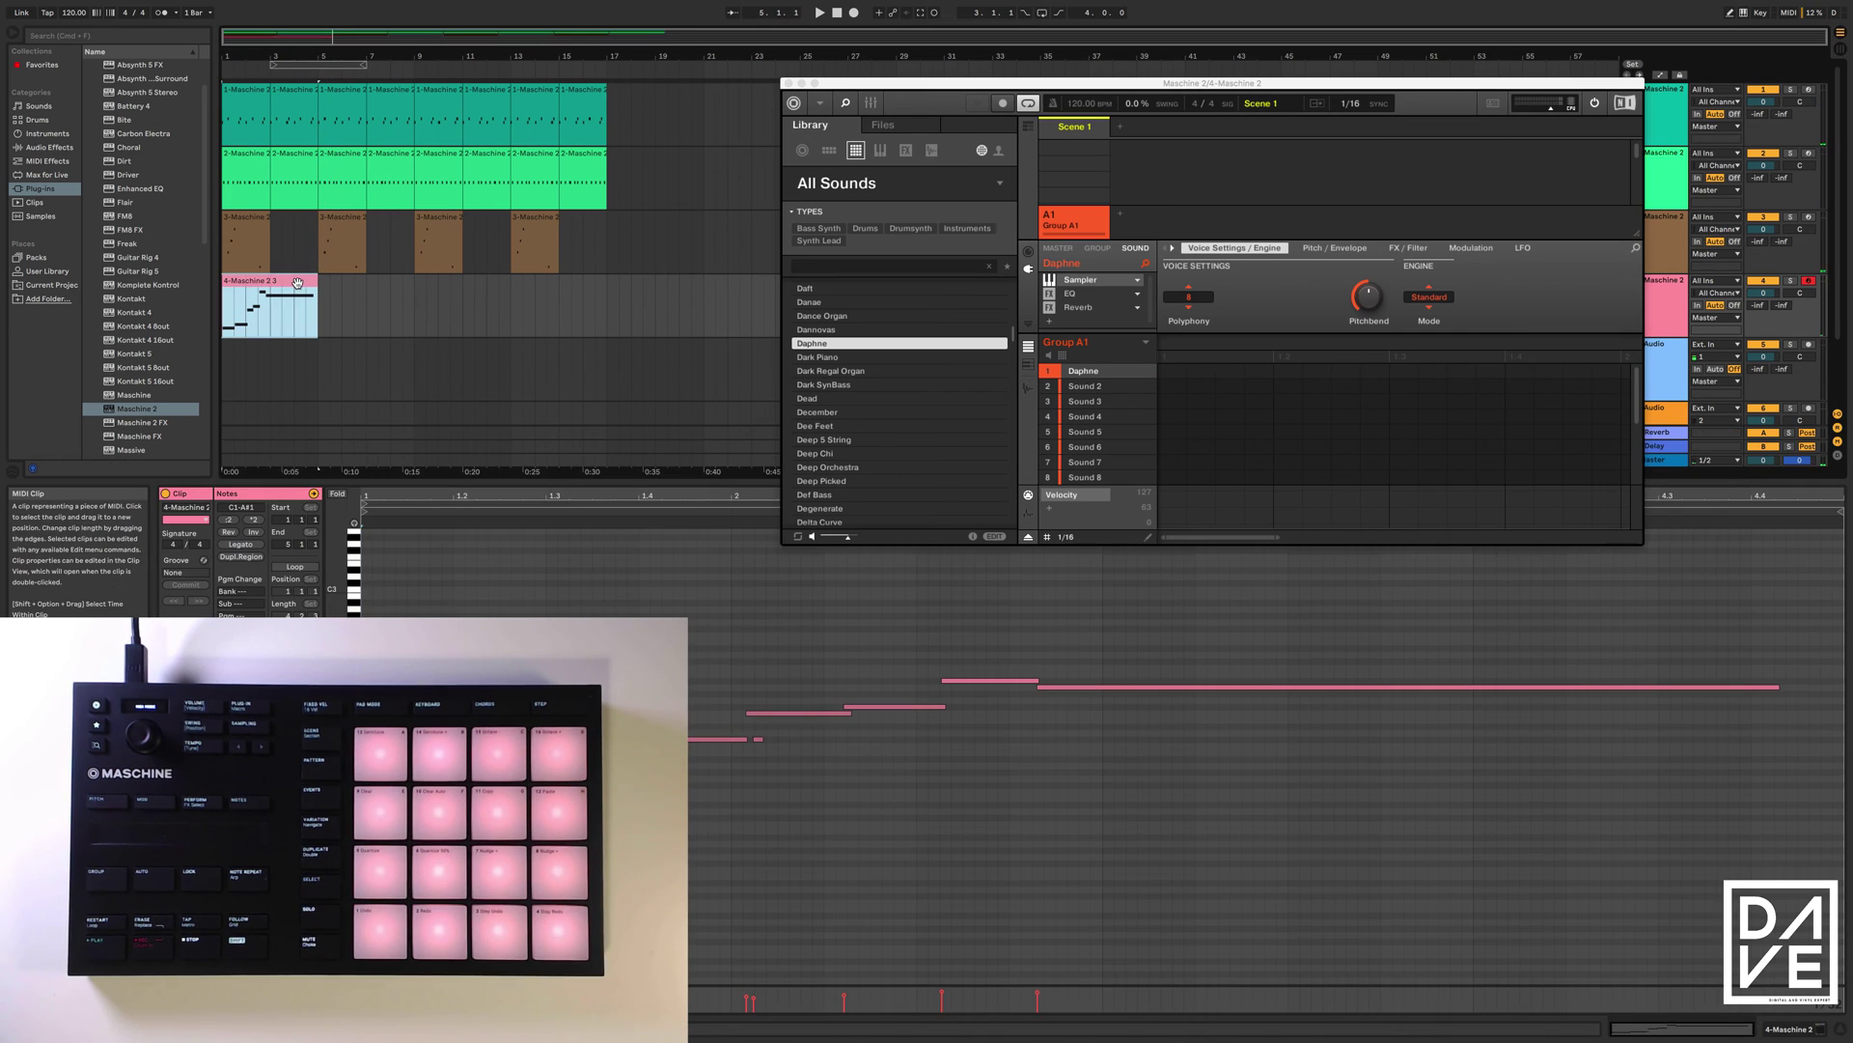
click(591, 588)
key(super+a)
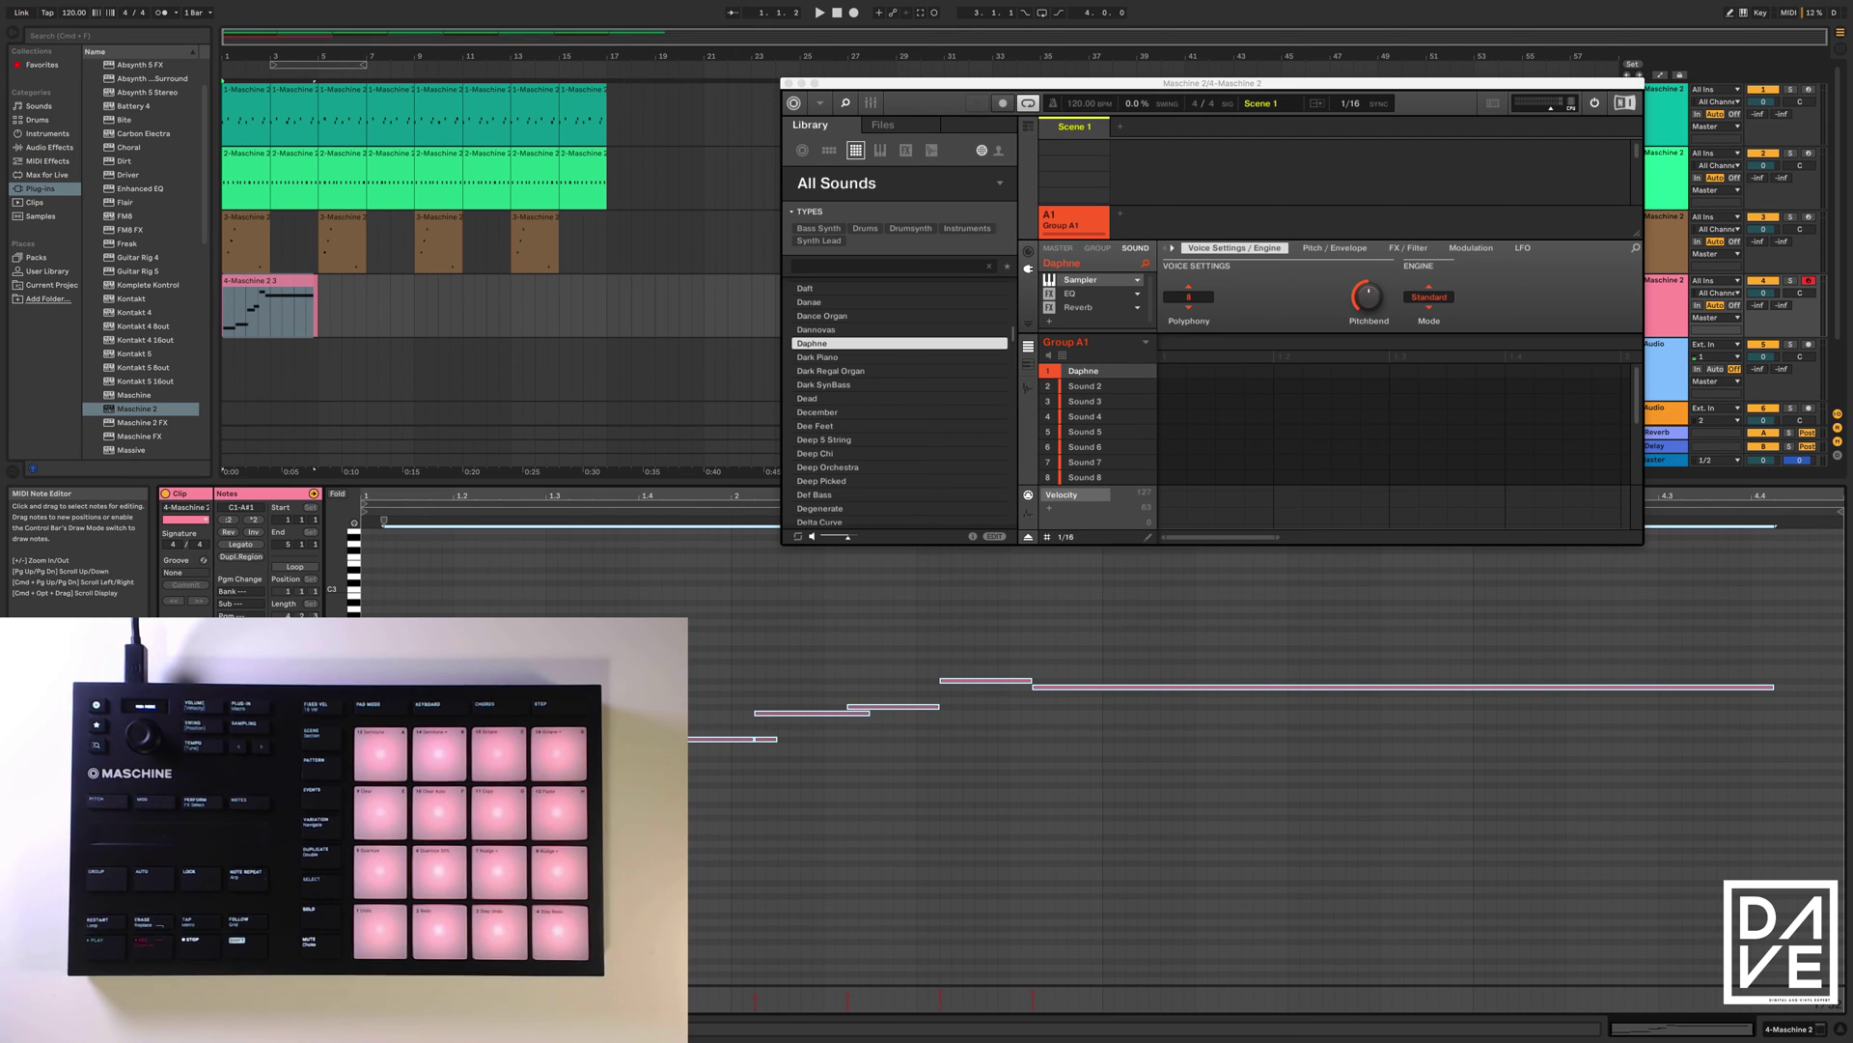
key(Left)
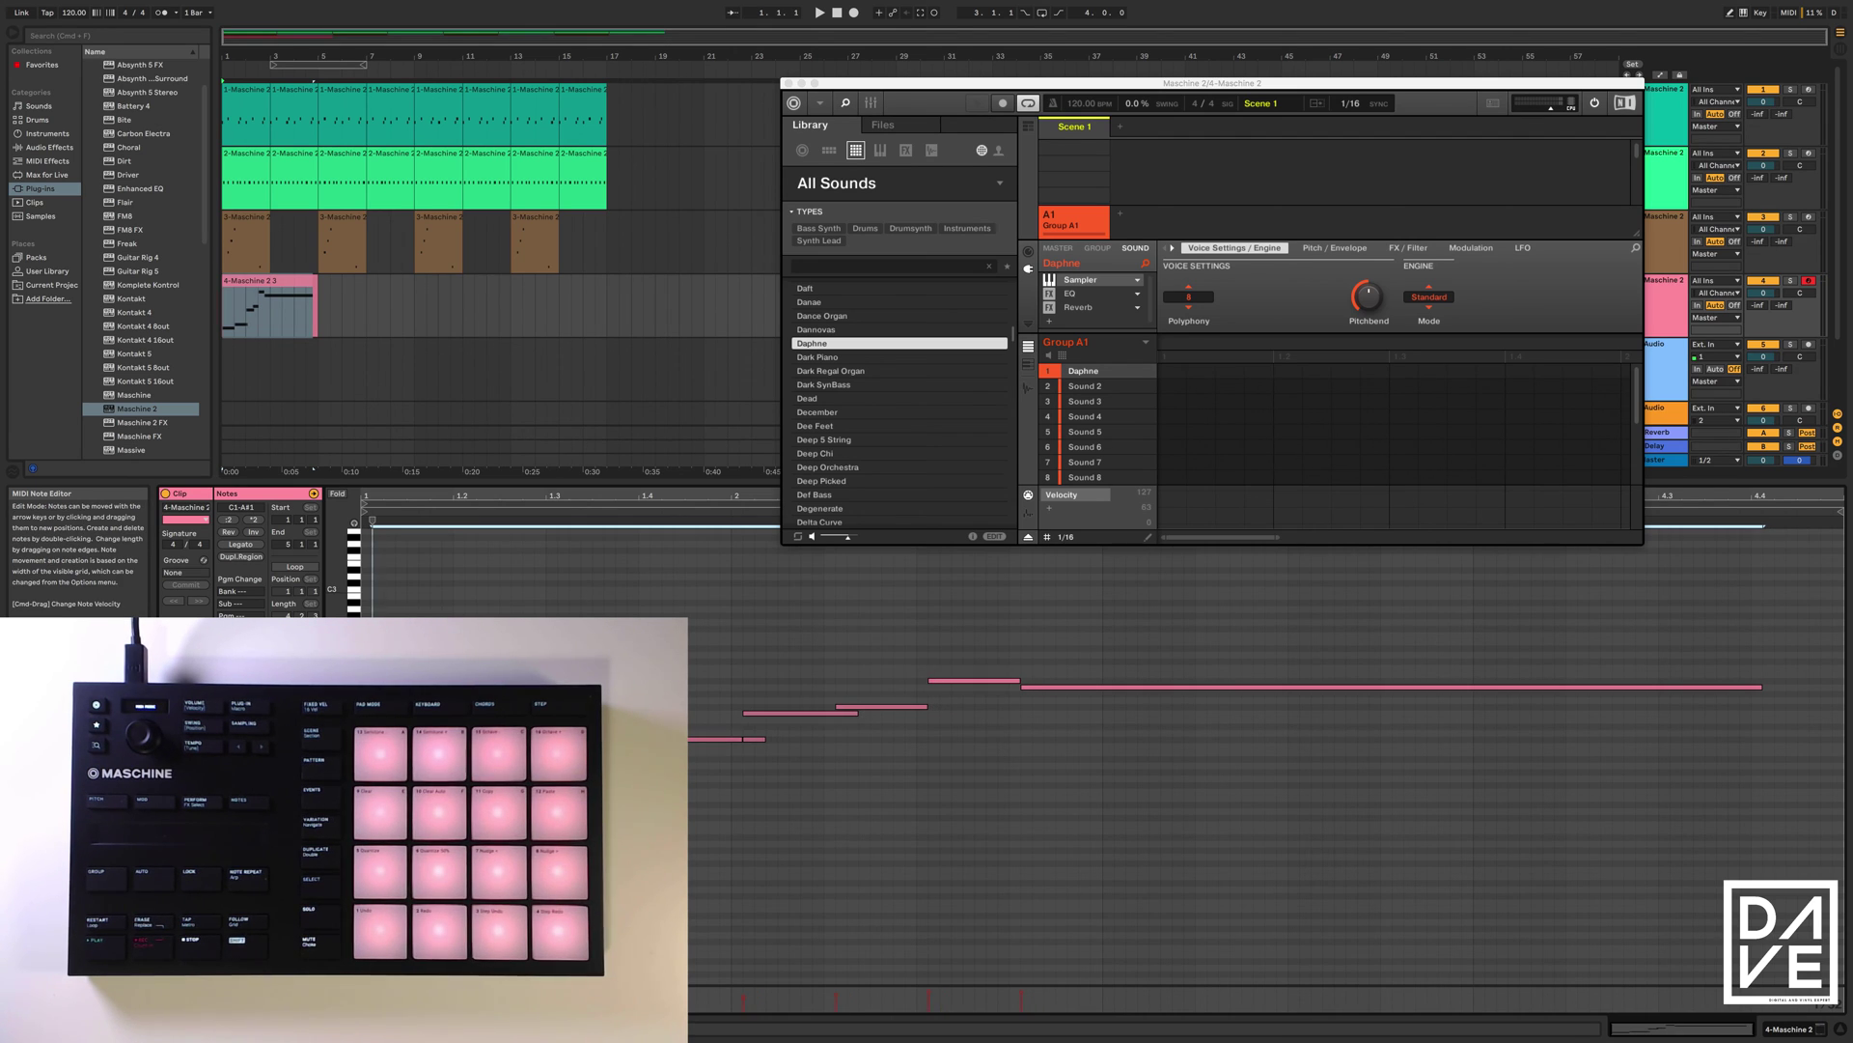
click(530, 426)
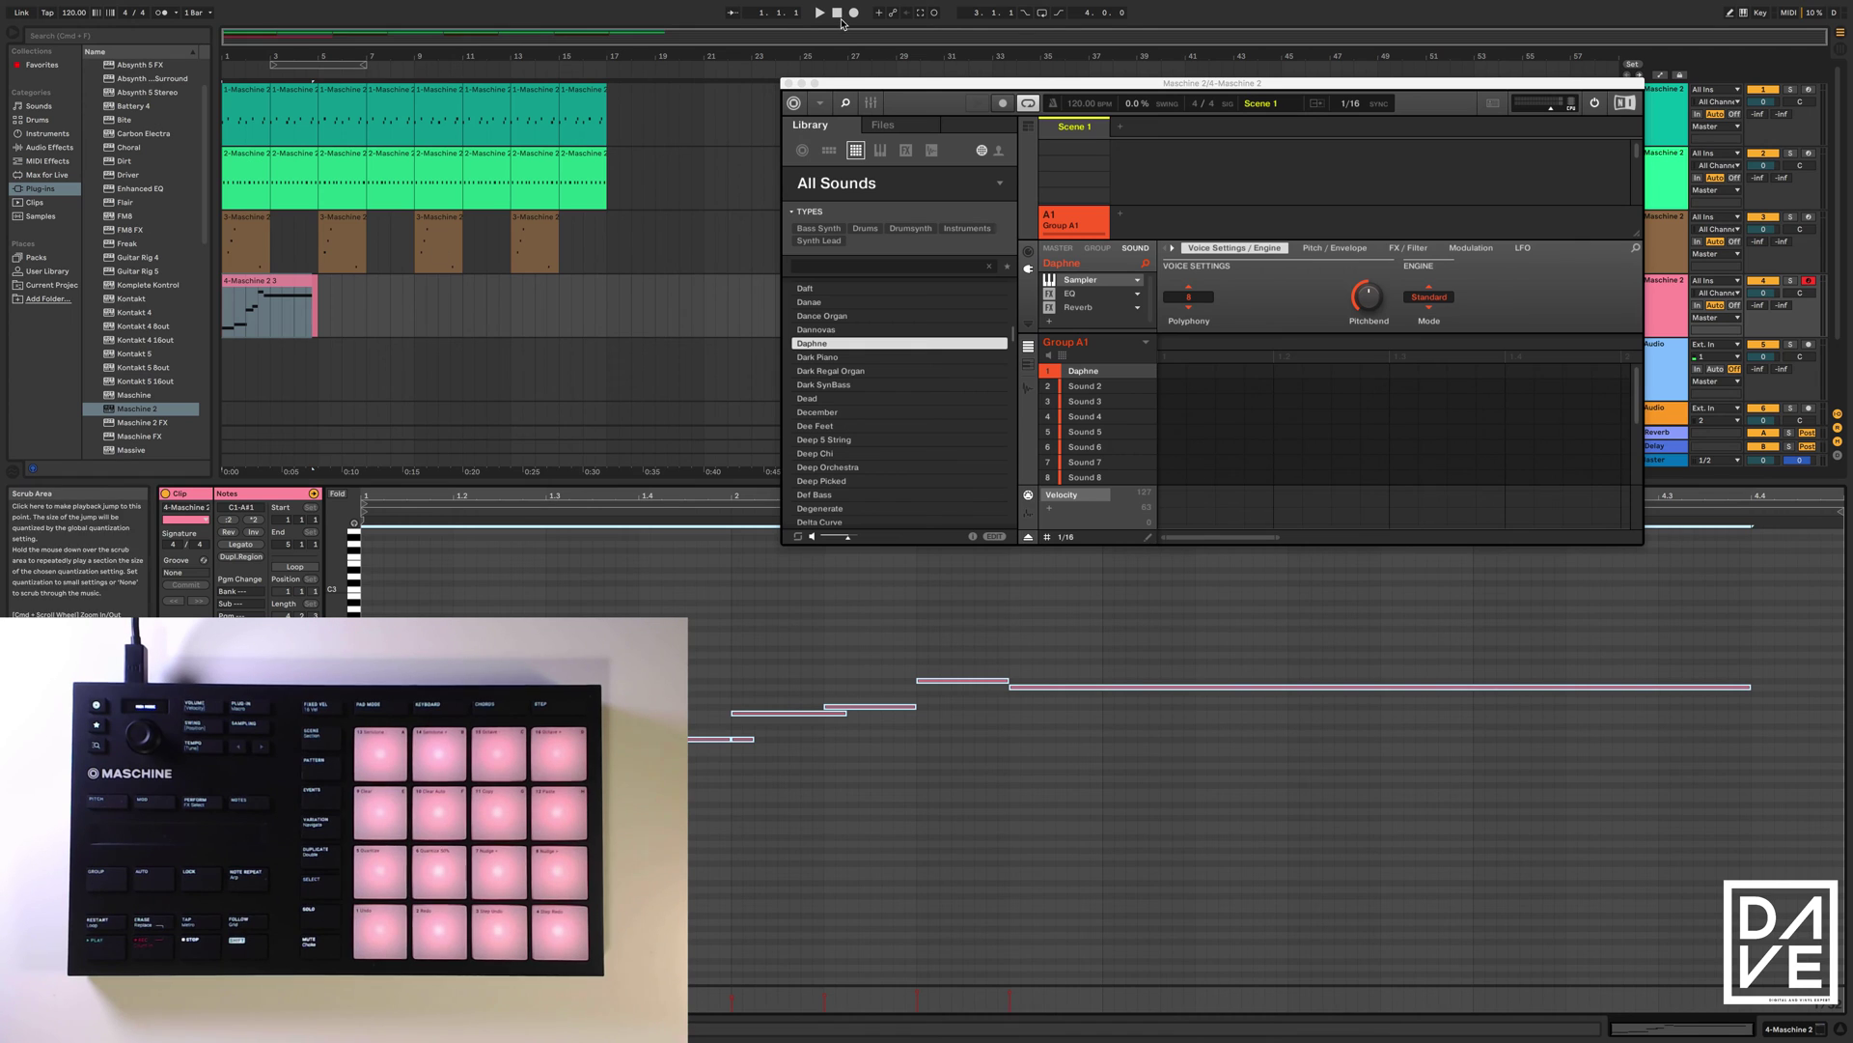
click(819, 13)
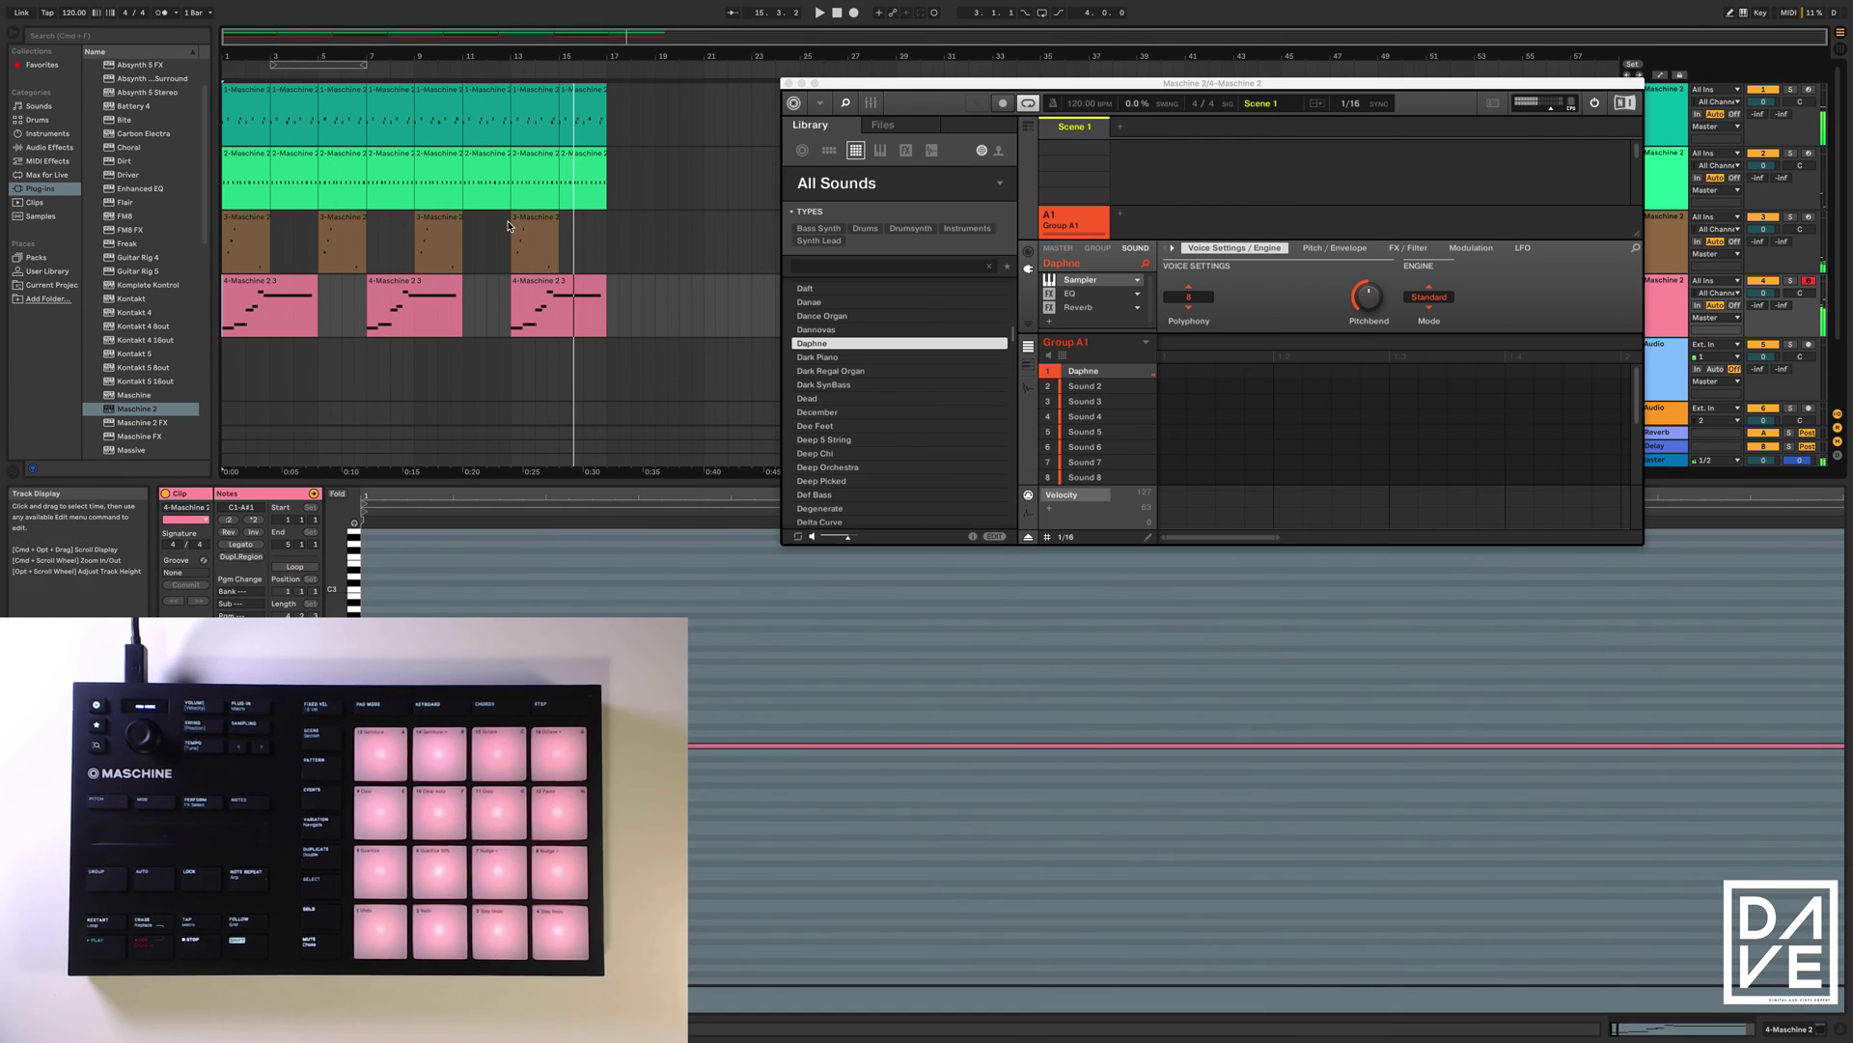
- Move all four Absorbed Kit clips on the third track two bars later, so the first one starts at bar 3
click(529, 228)
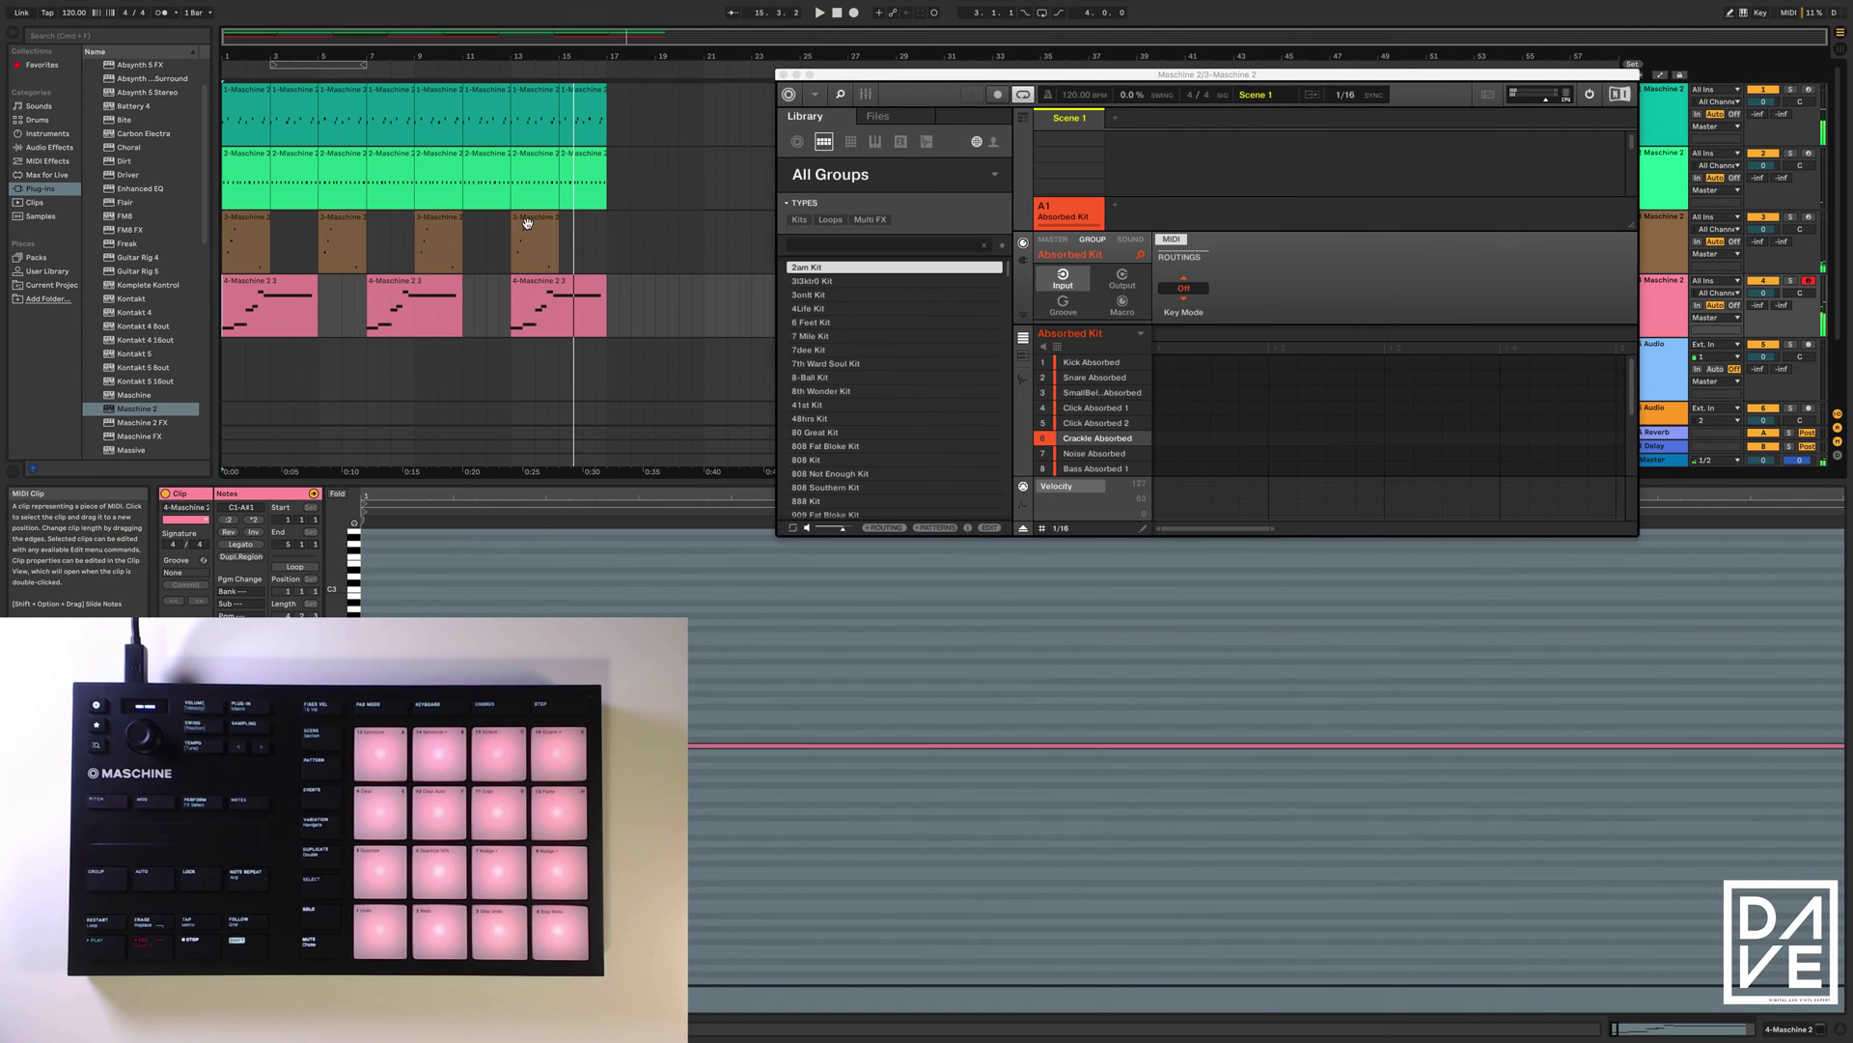
shift+click(249, 220)
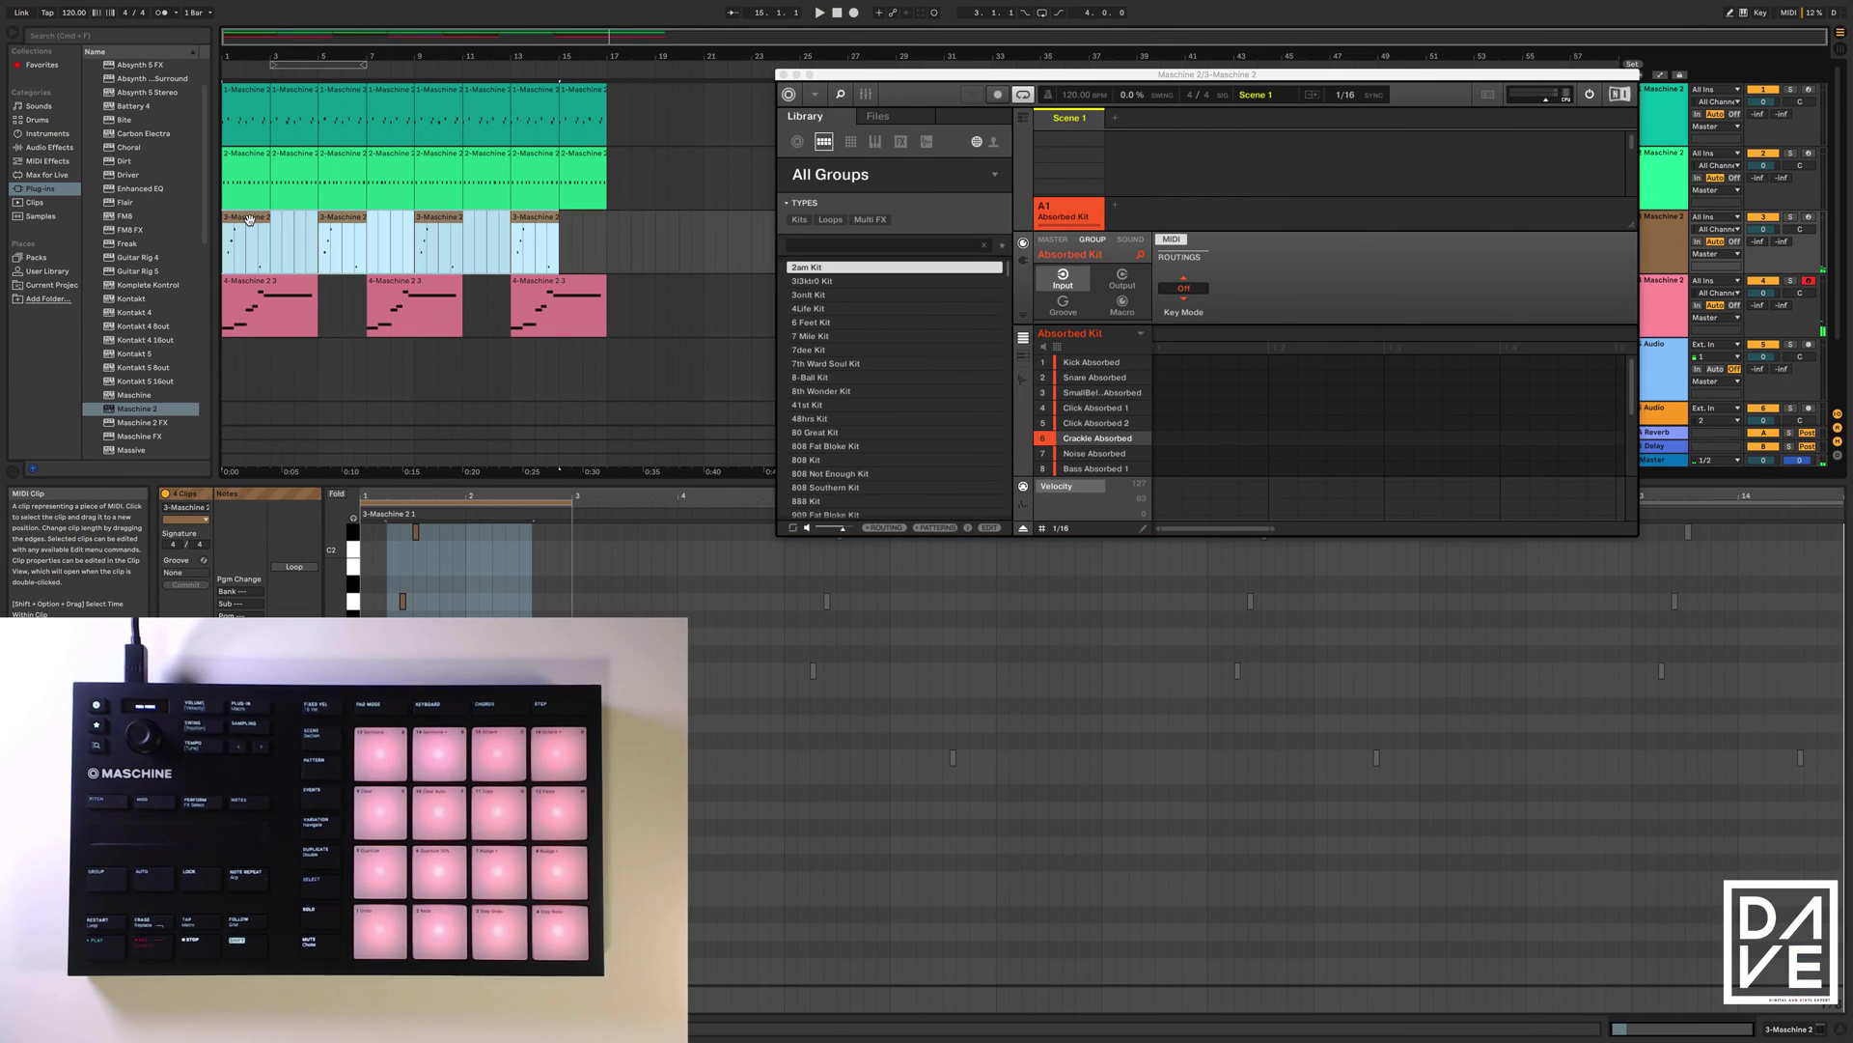
drag(249, 220, 295, 218)
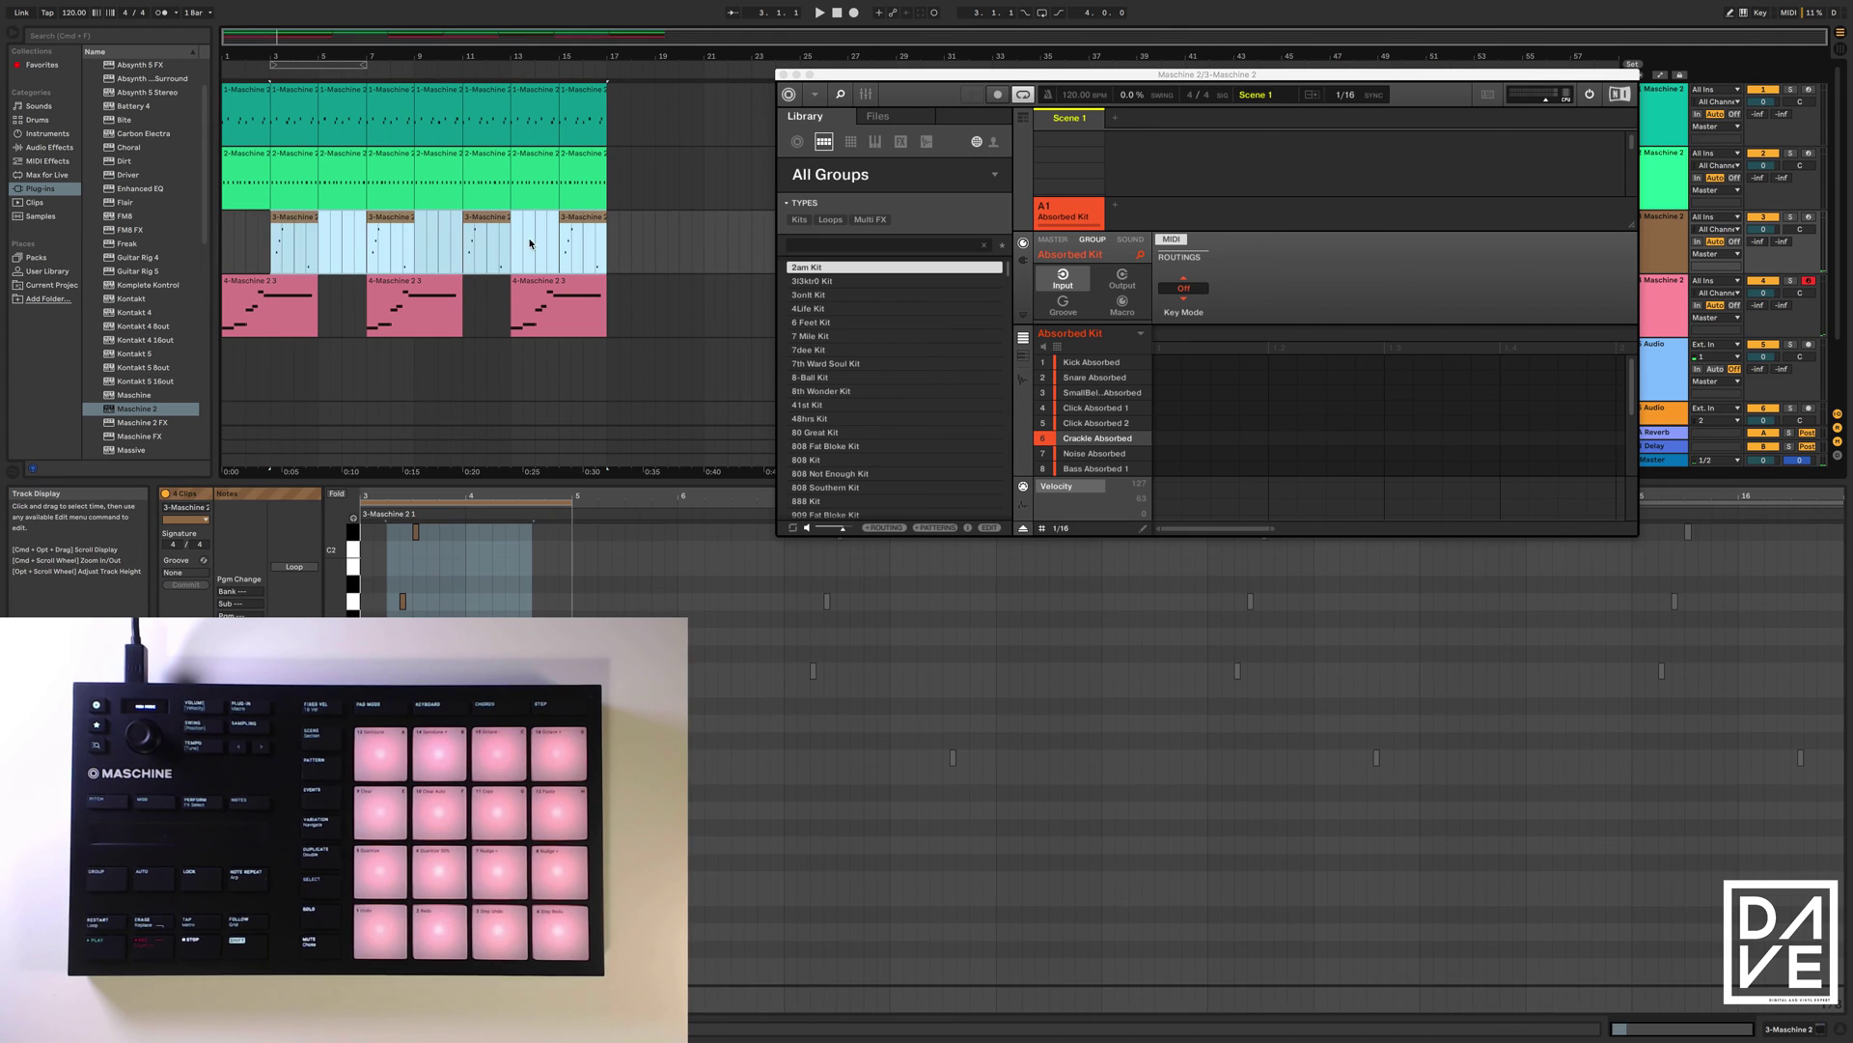
click(236, 241)
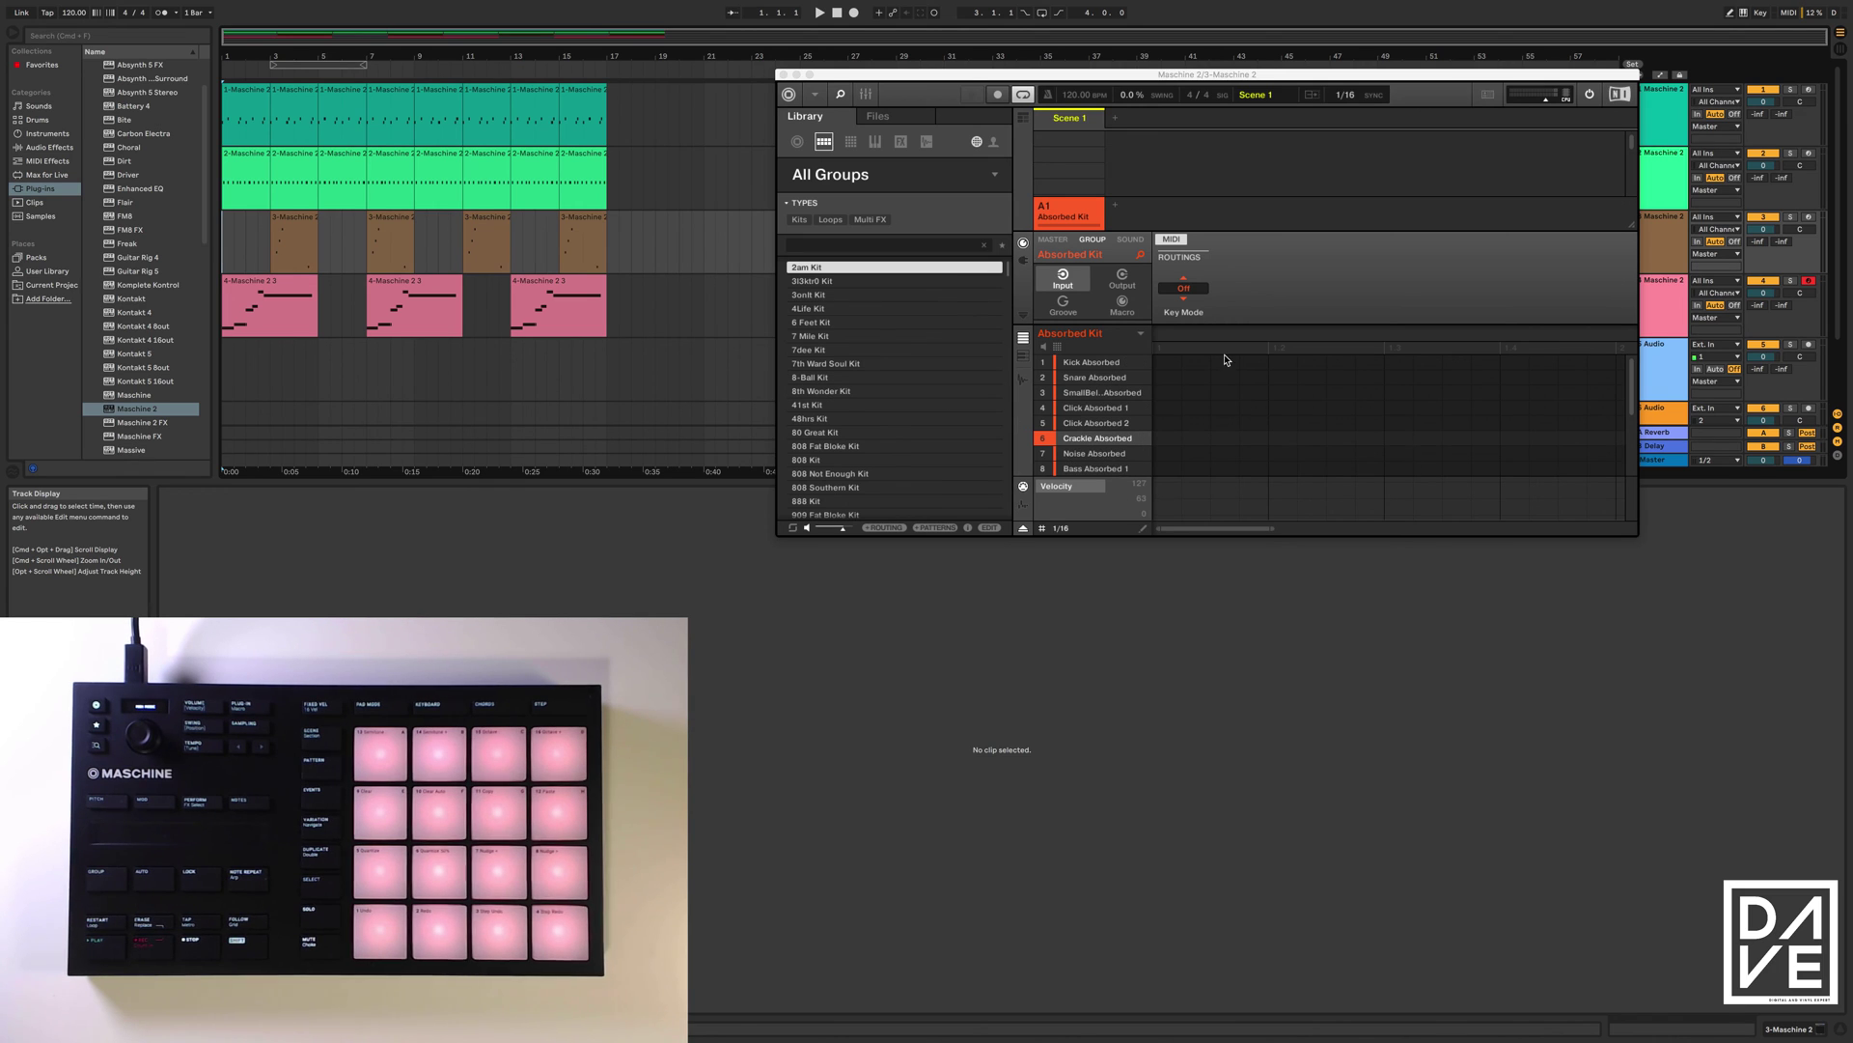
- Insert a MIDI track directly below the fourth Maschine track and load Maschine 2 on it
right_click(1663, 343)
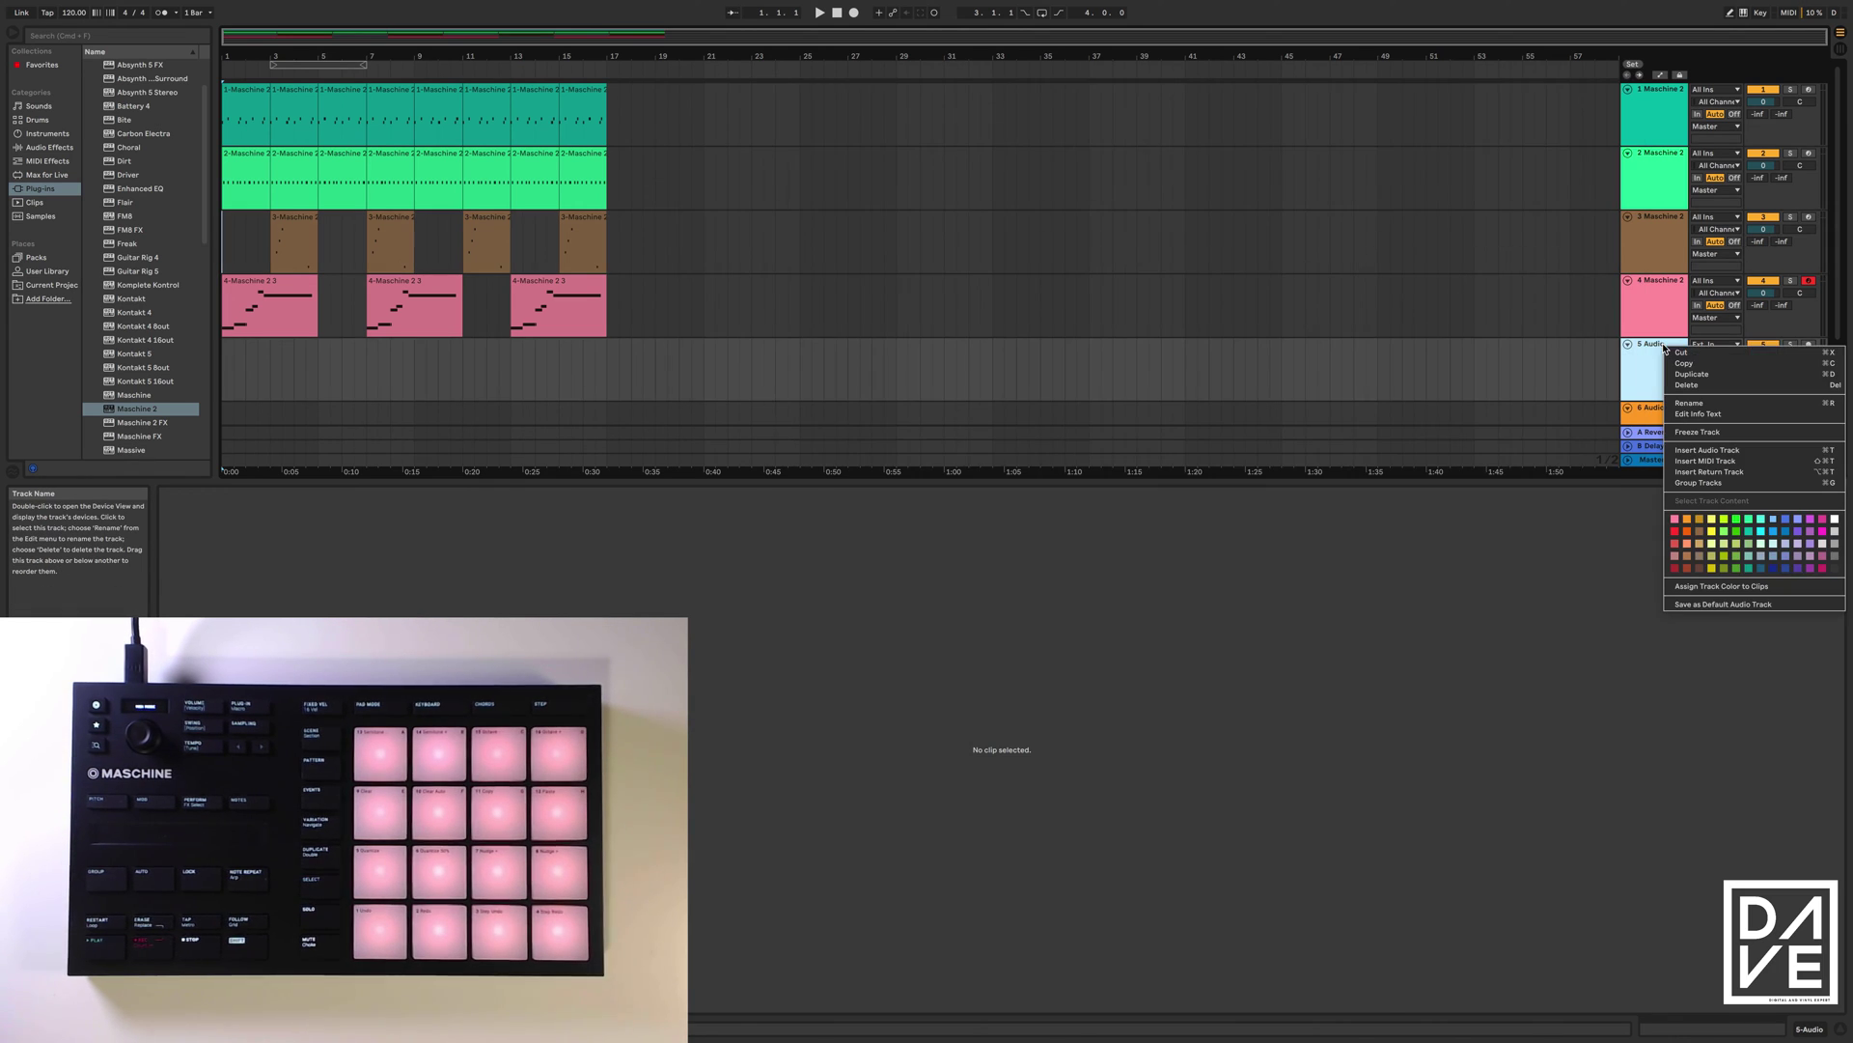
click(1705, 460)
drag(1666, 349, 1656, 304)
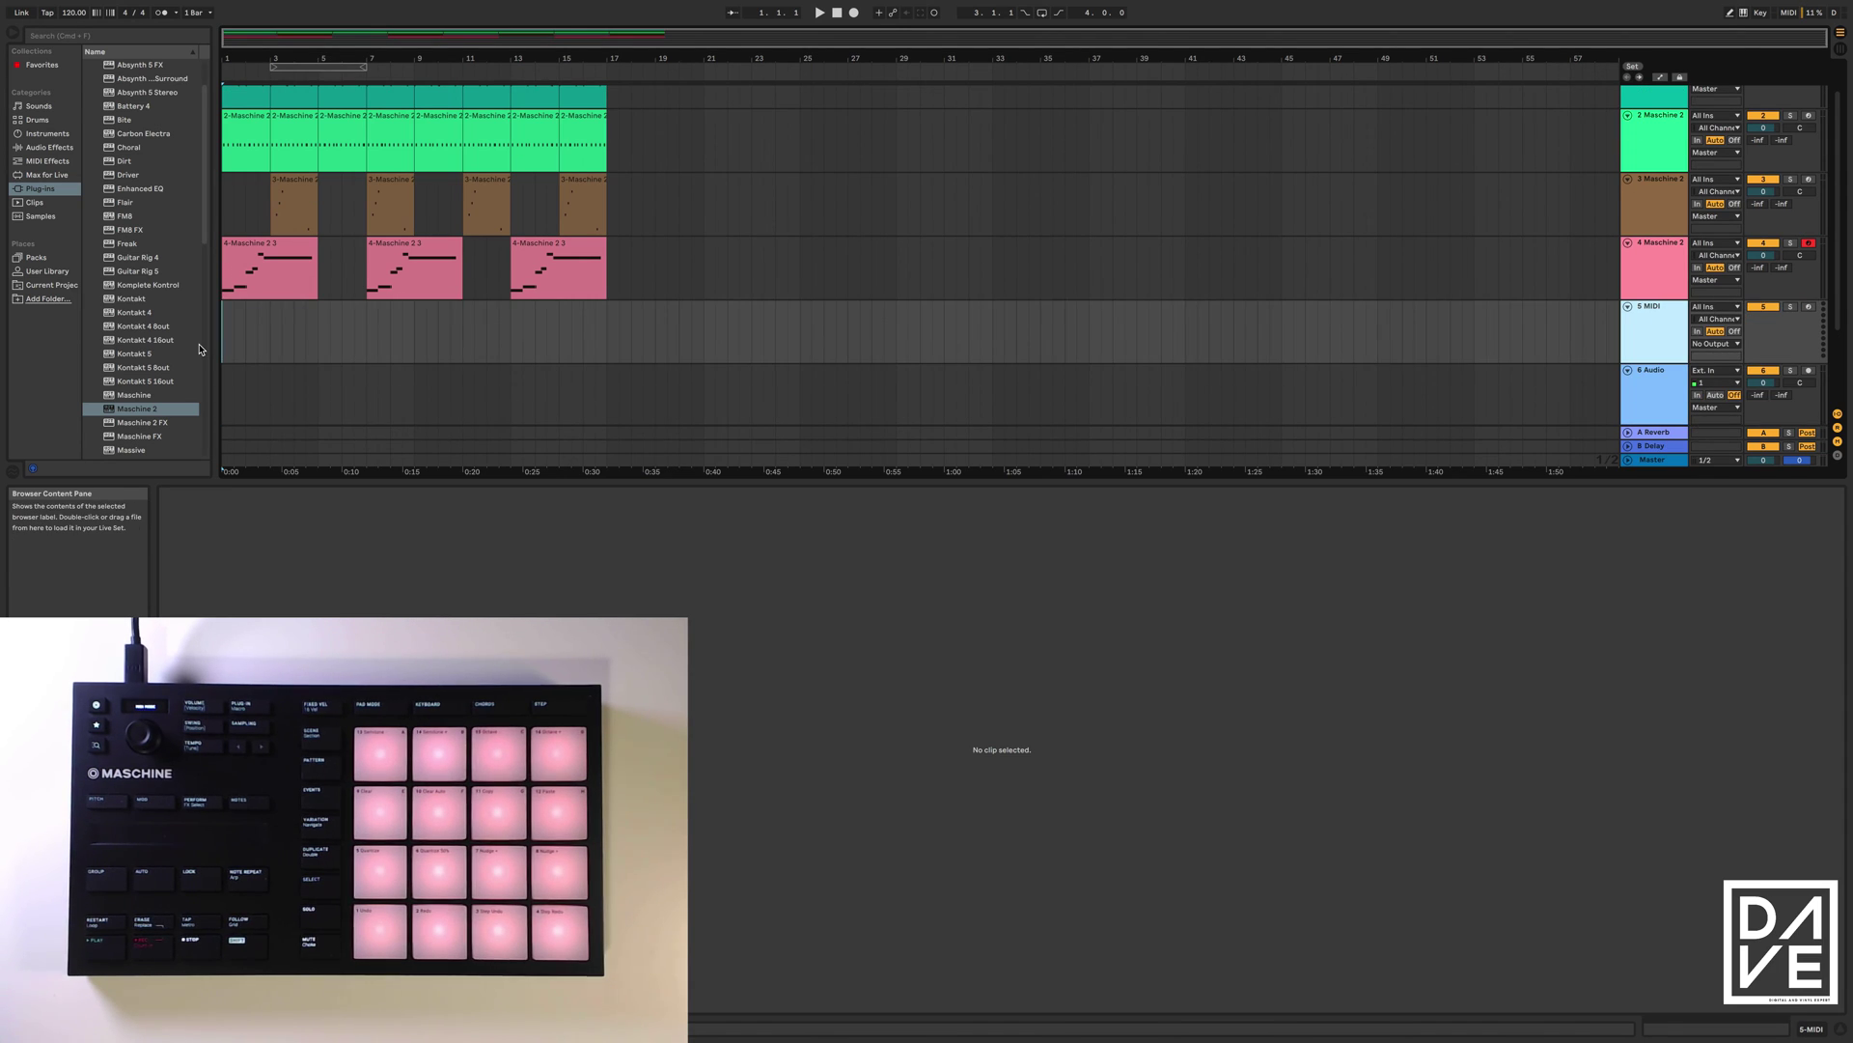
click(138, 408)
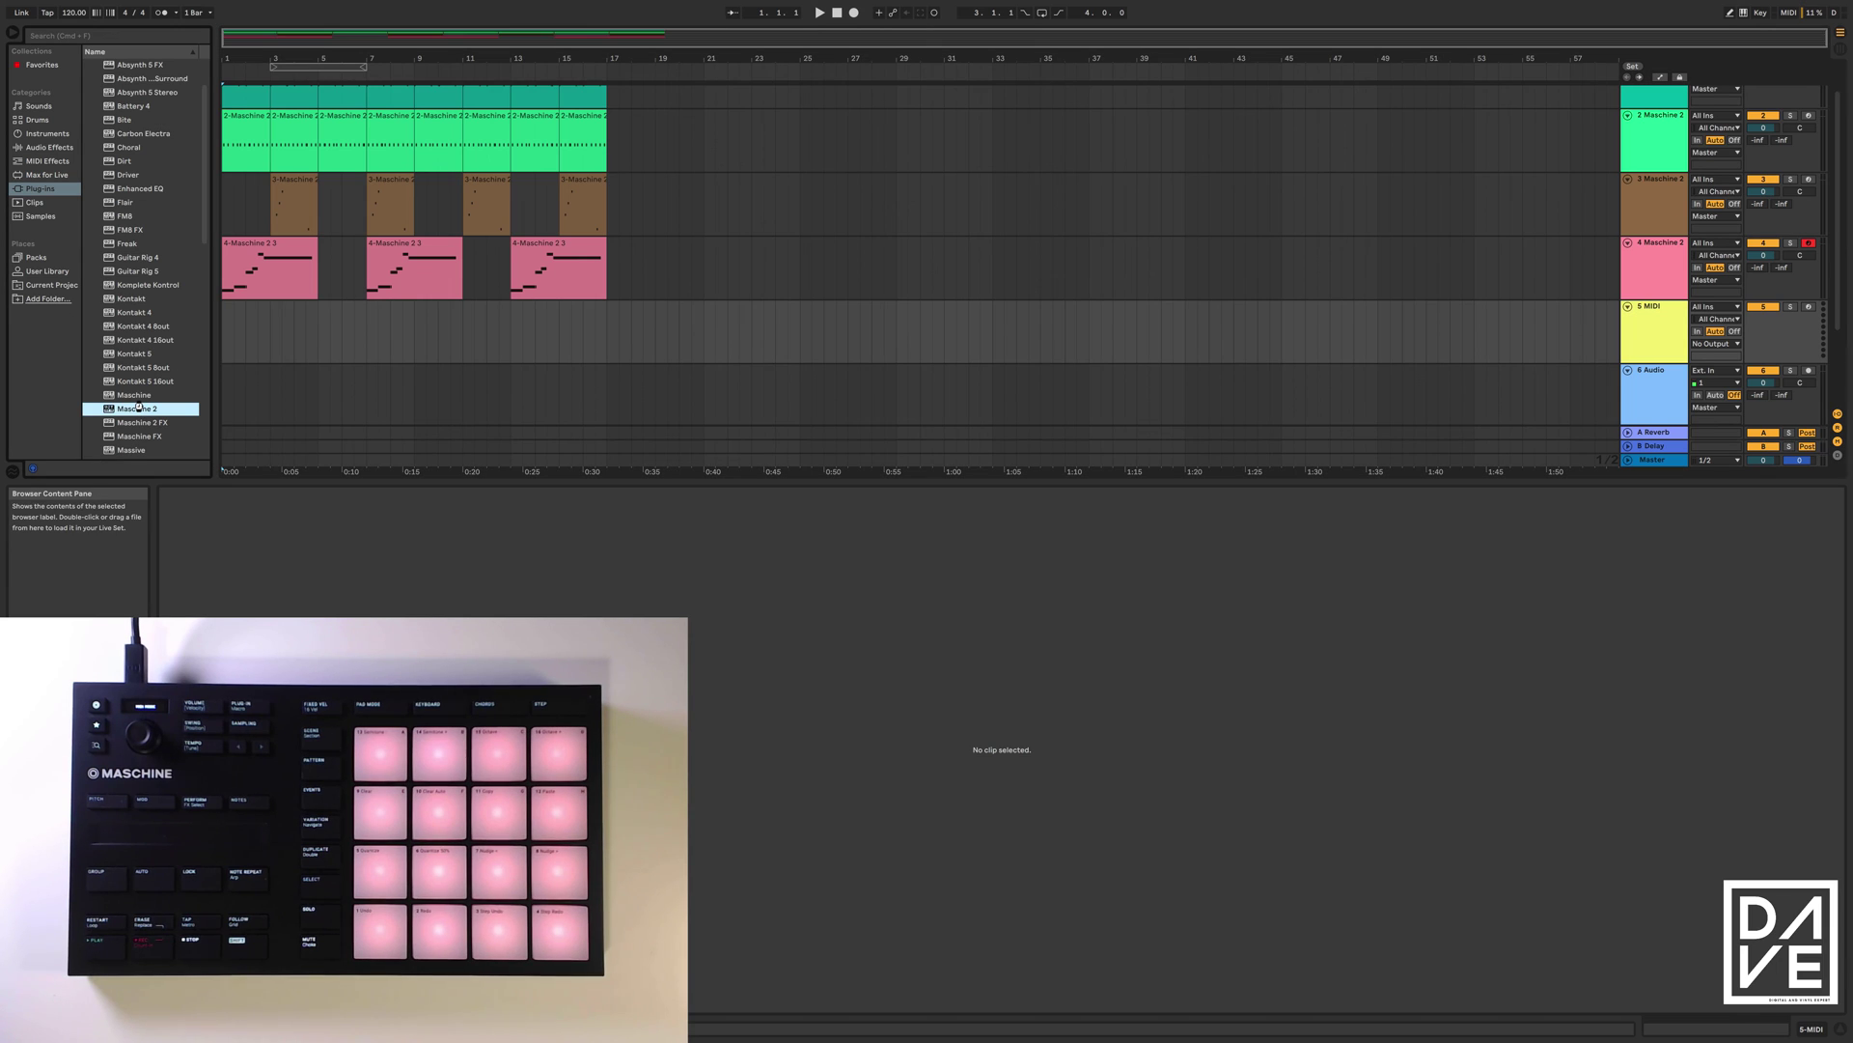
double_click(138, 407)
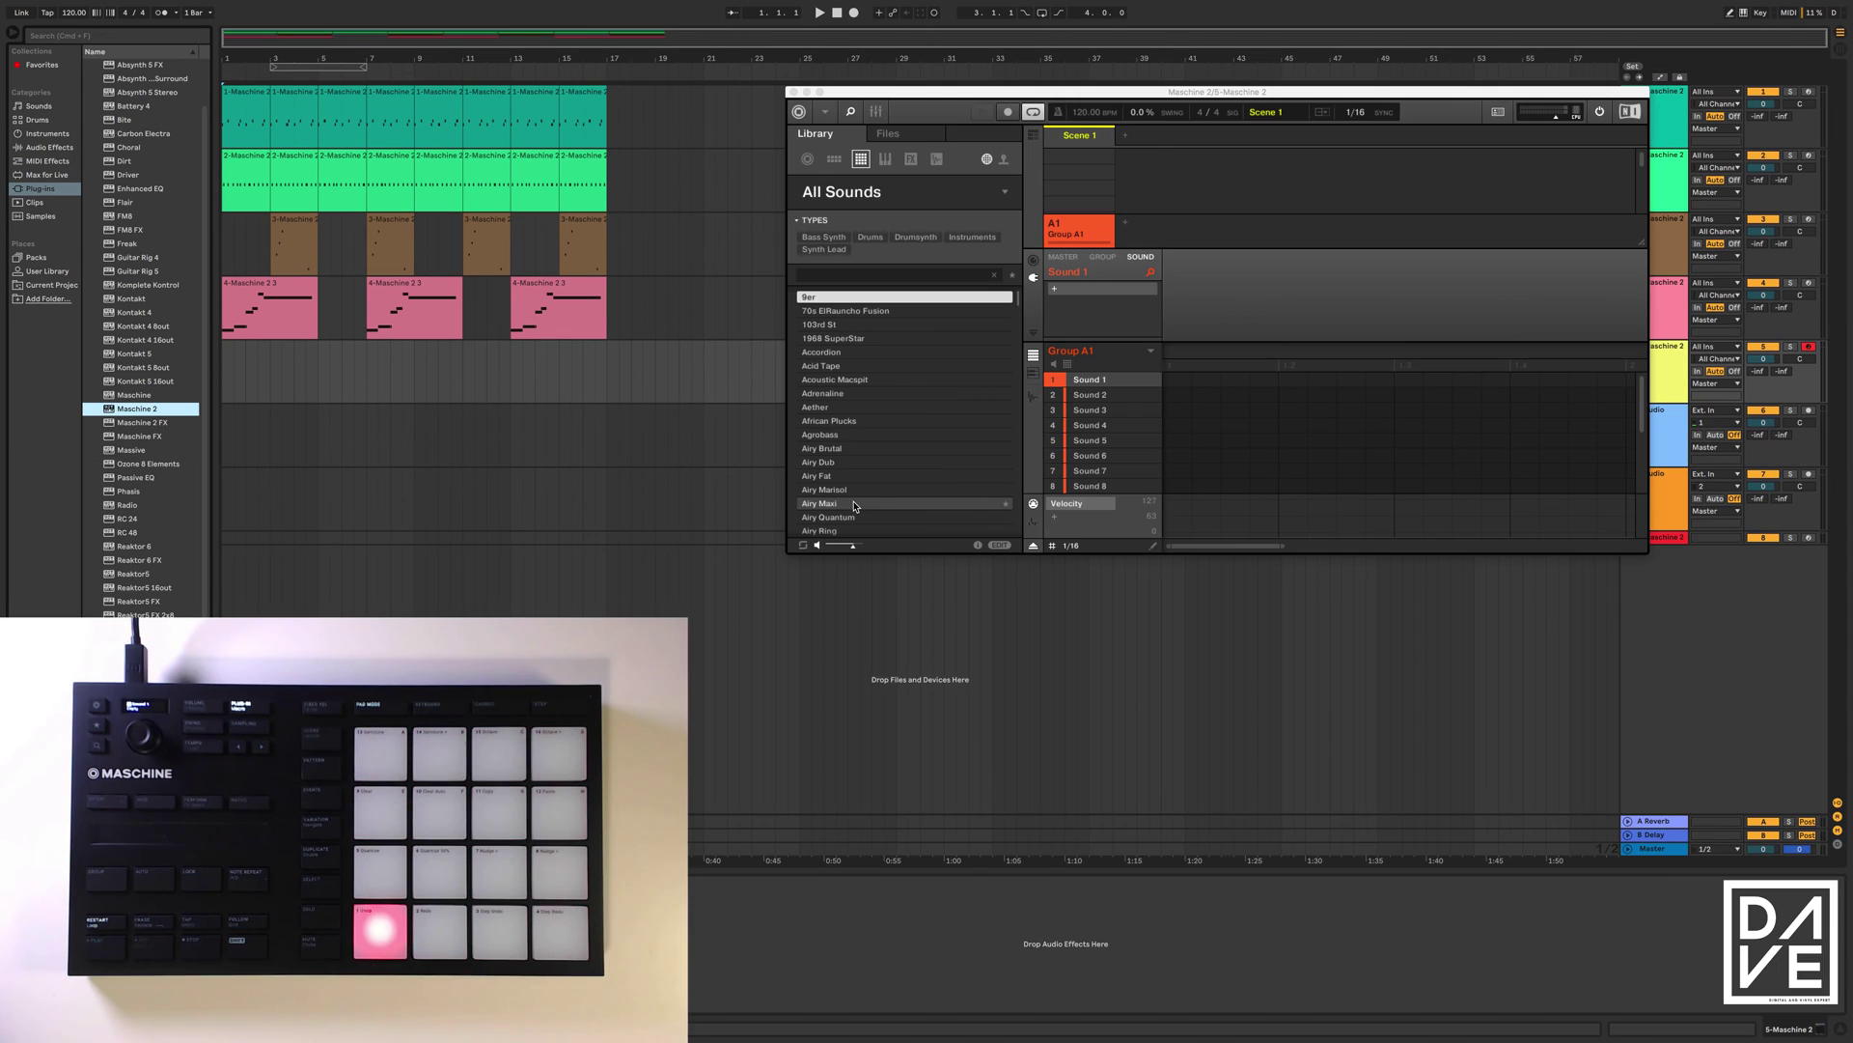
- Load the African Plucks sound on the fifth track and record a plucked melody into Maschine's Pattern 1
click(888, 421)
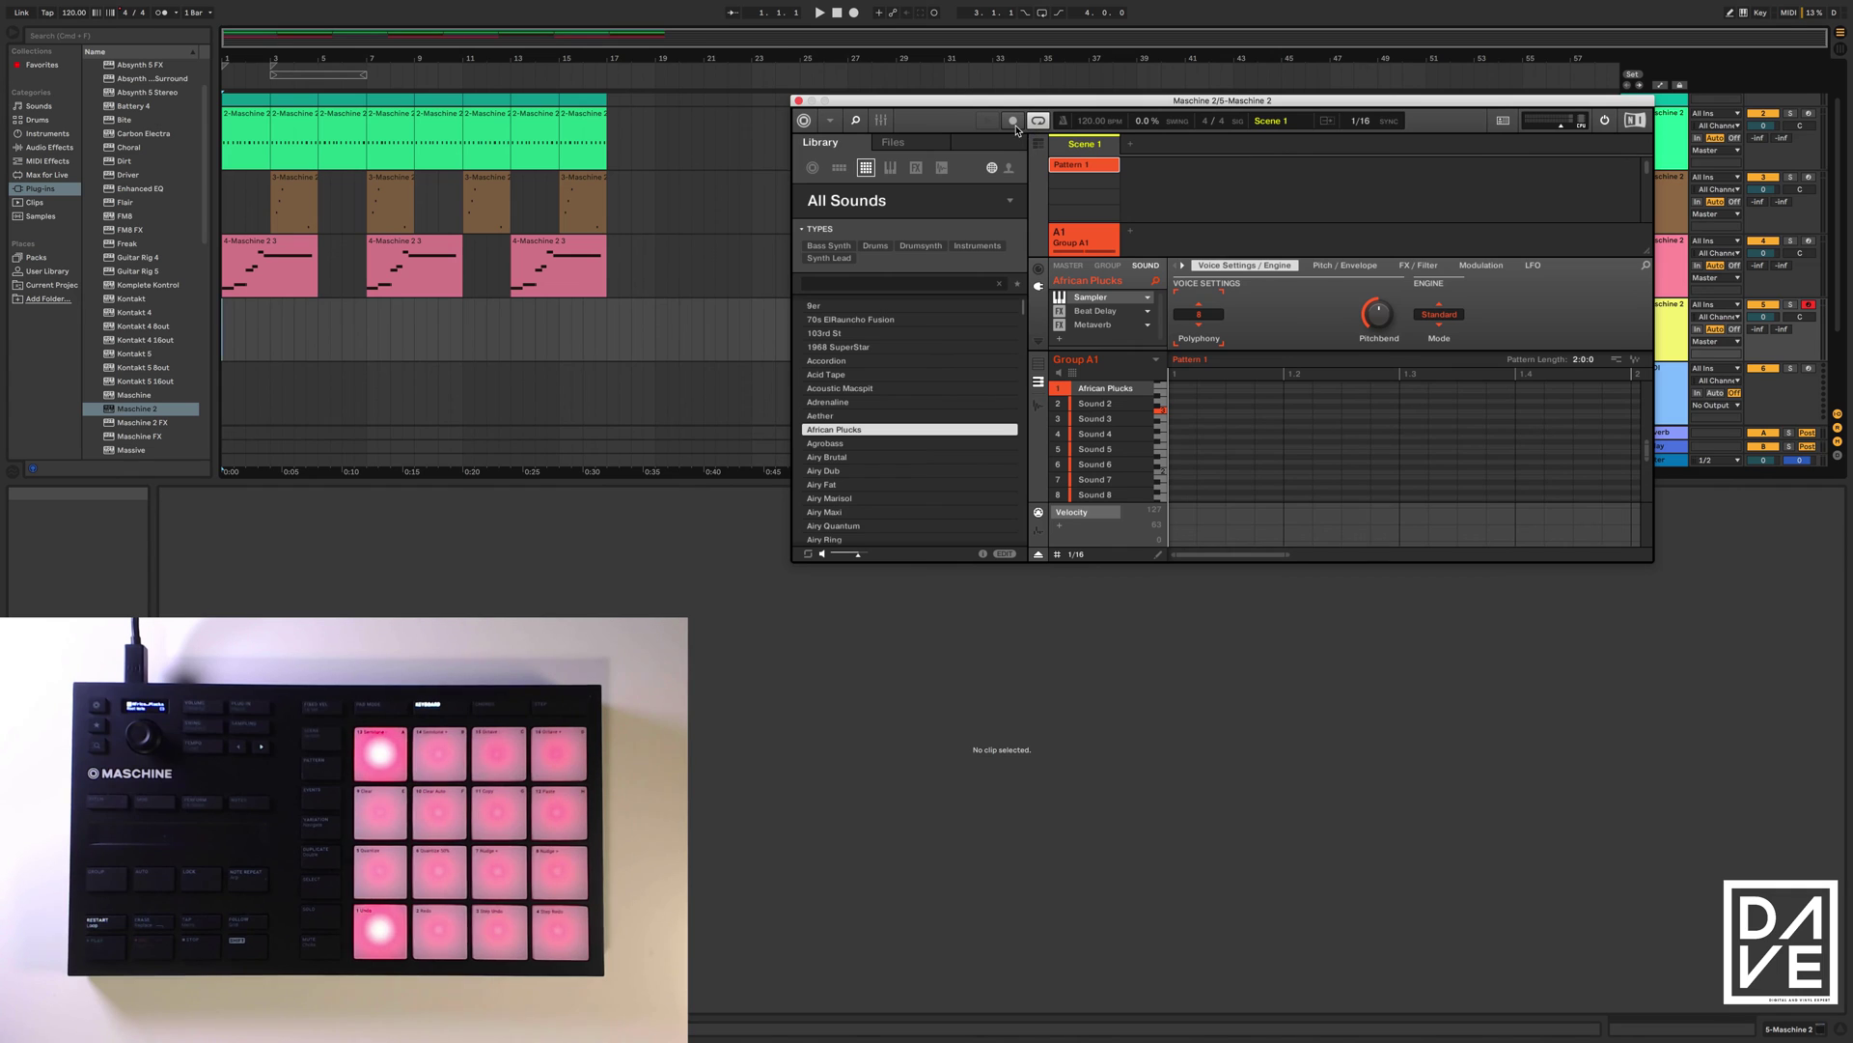
click(855, 14)
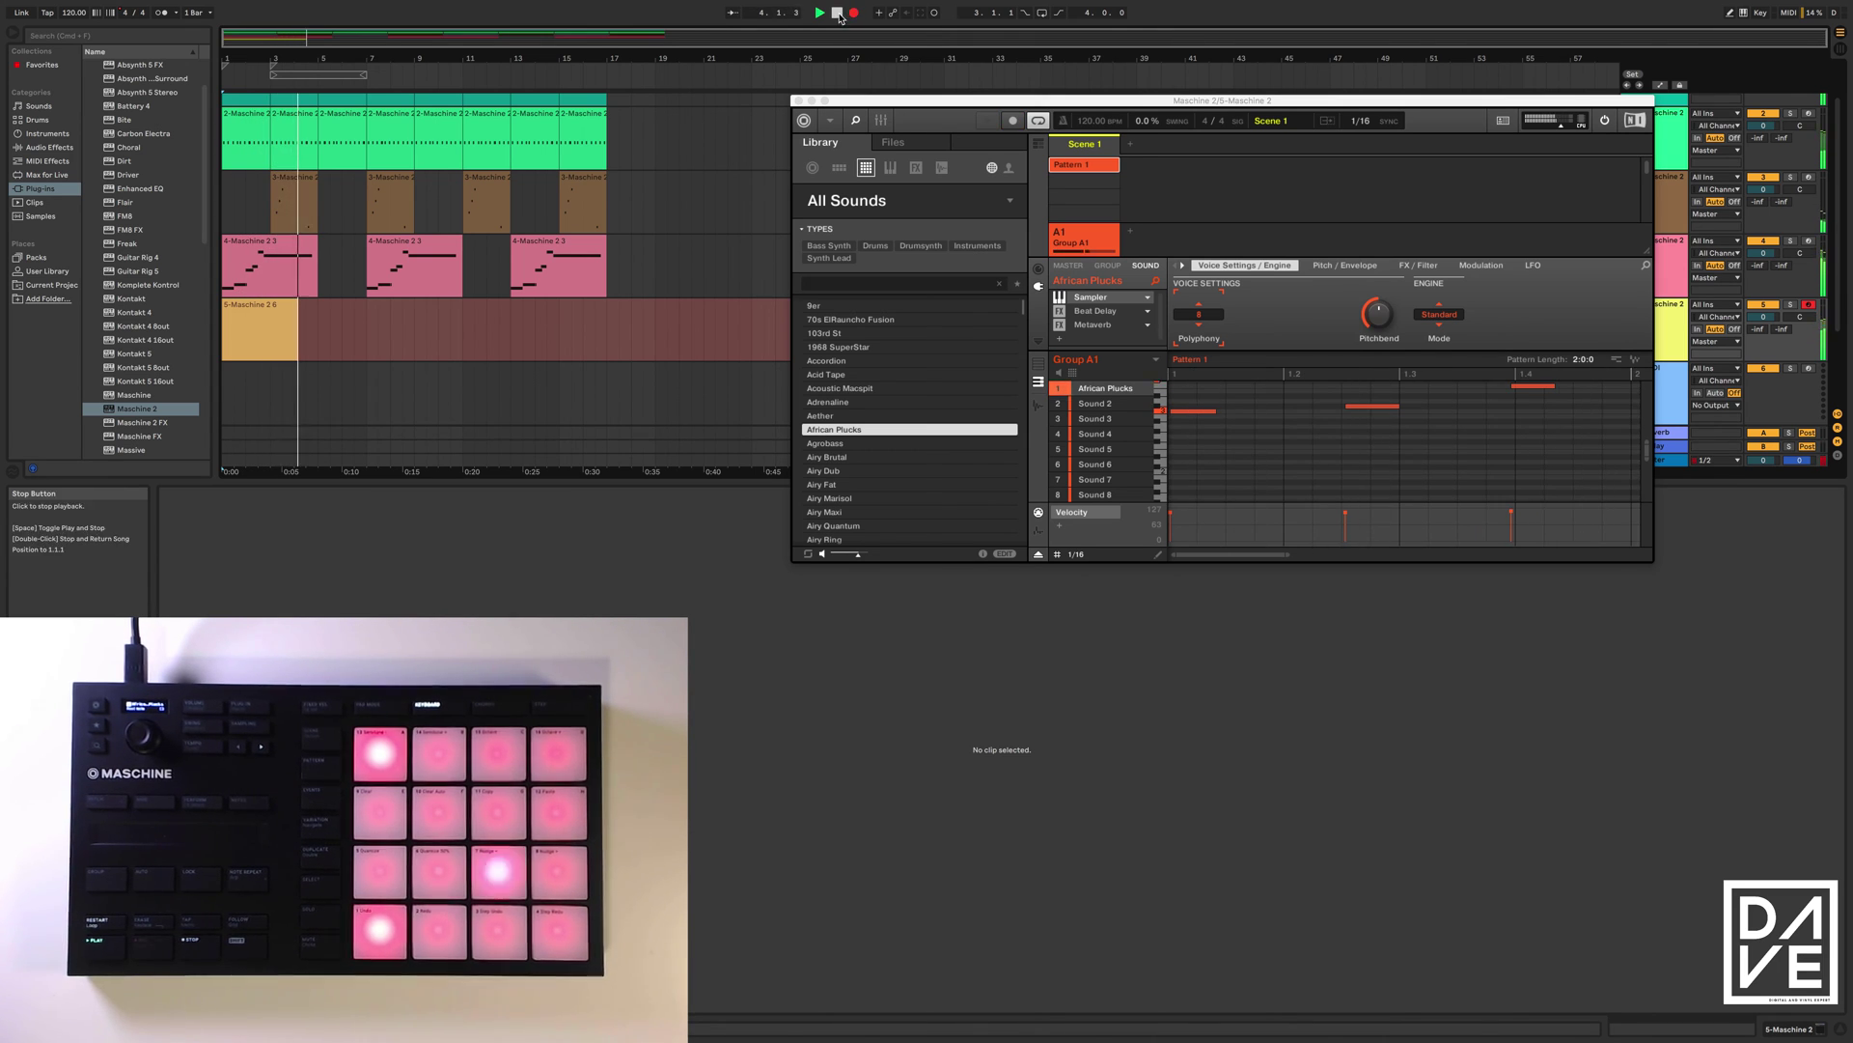
click(838, 14)
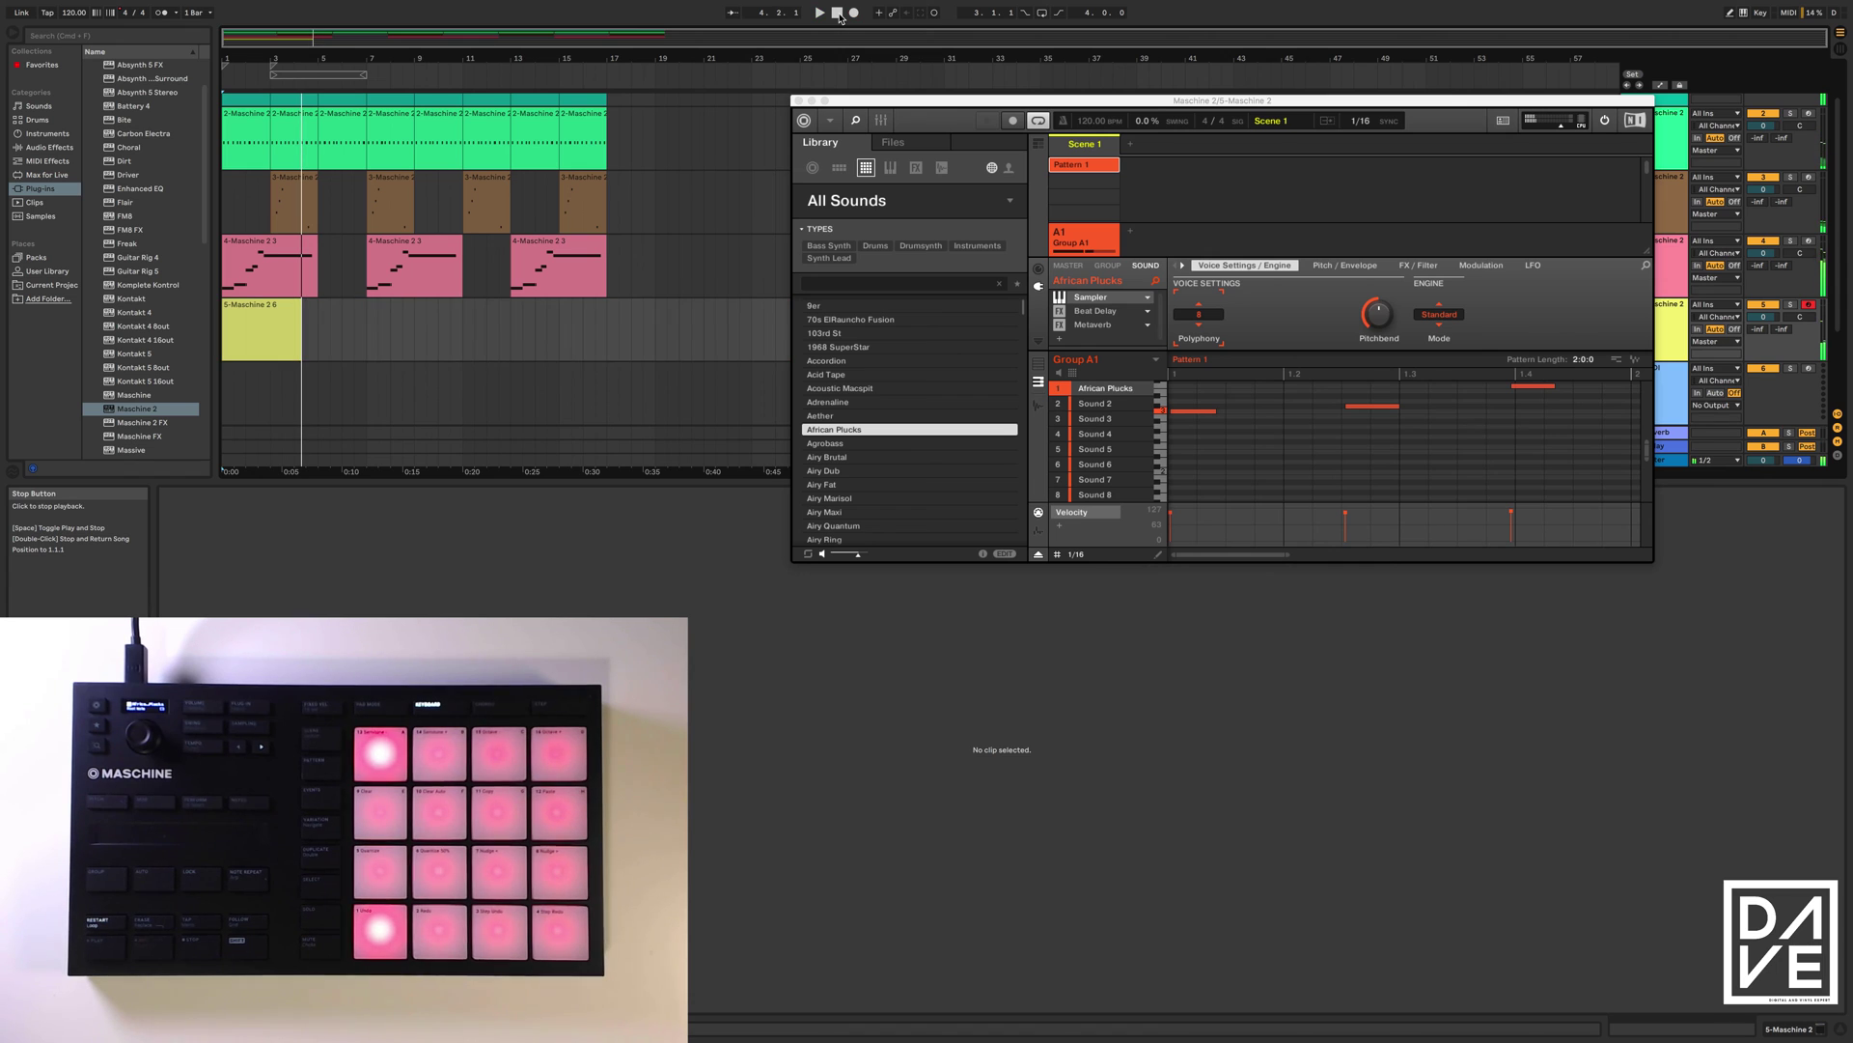
- Delete the fifth track's empty clip and export the African Plucks pattern as MIDI to bar 1 of the track below, importing tempo and signature data
click(272, 311)
key(Delete)
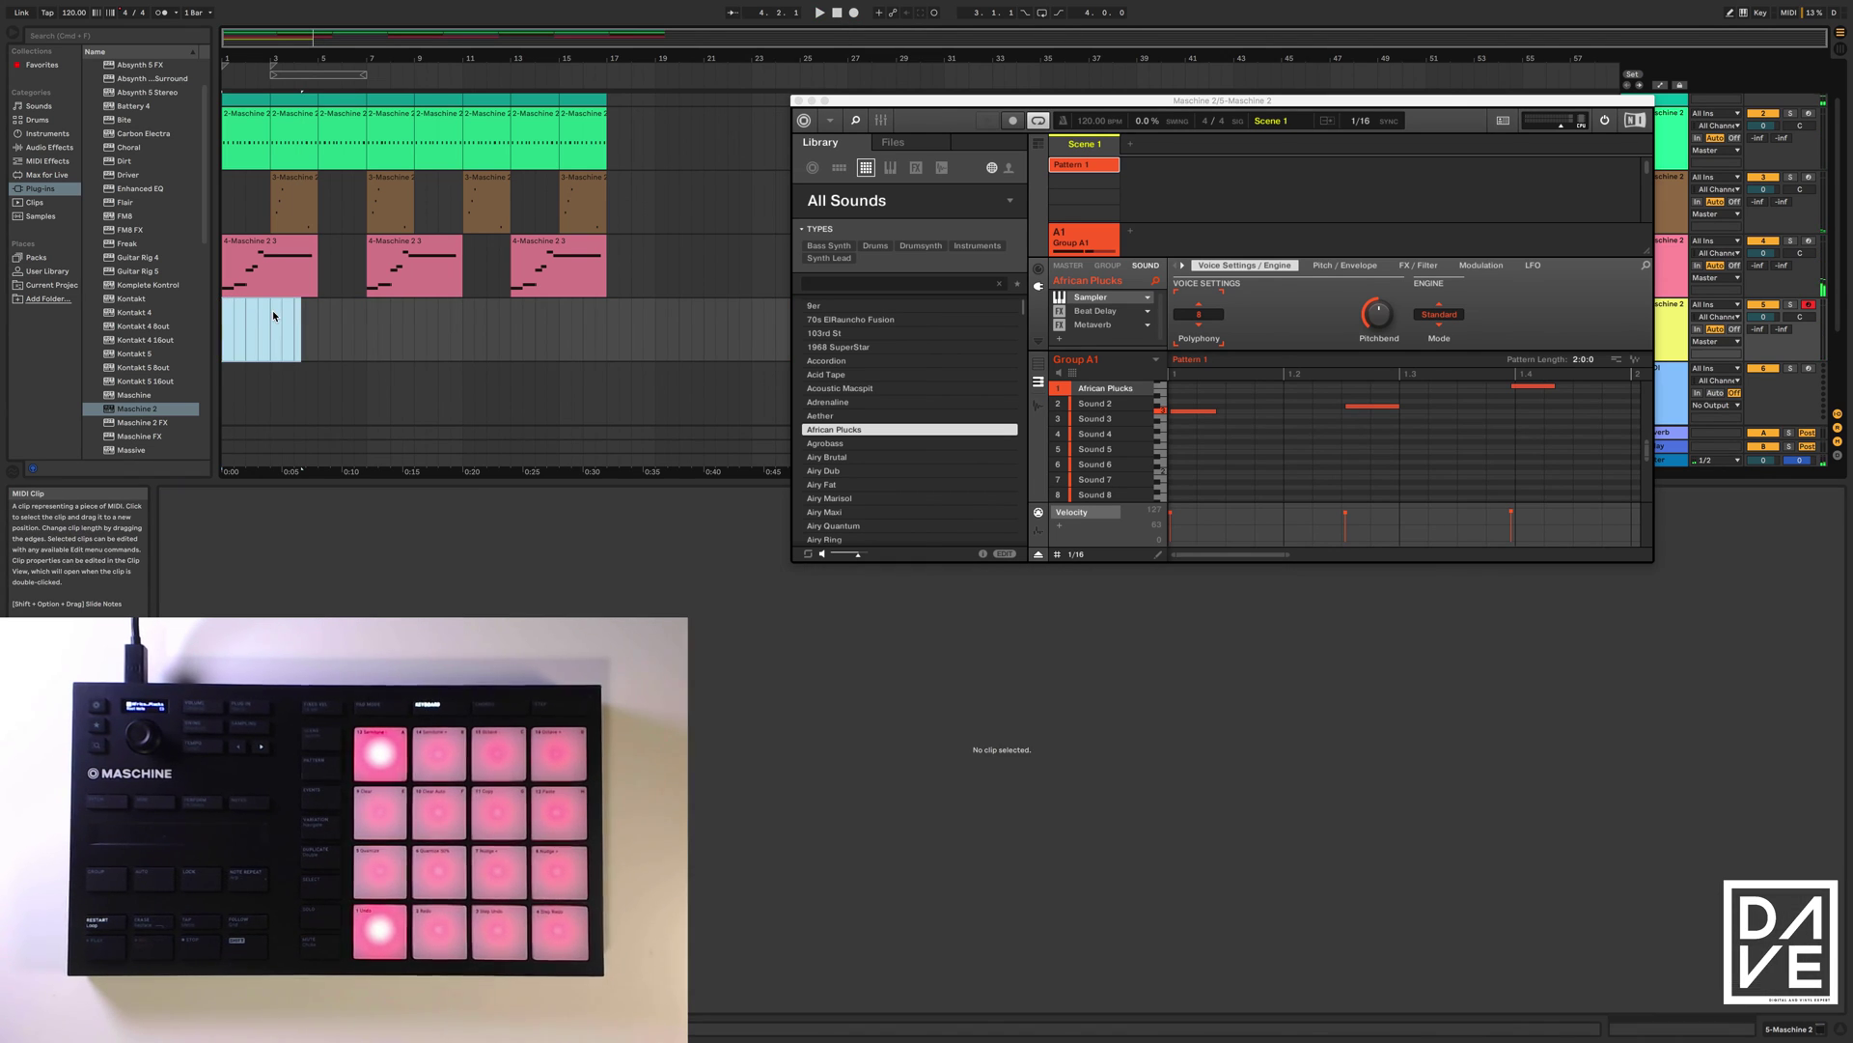
click(1263, 453)
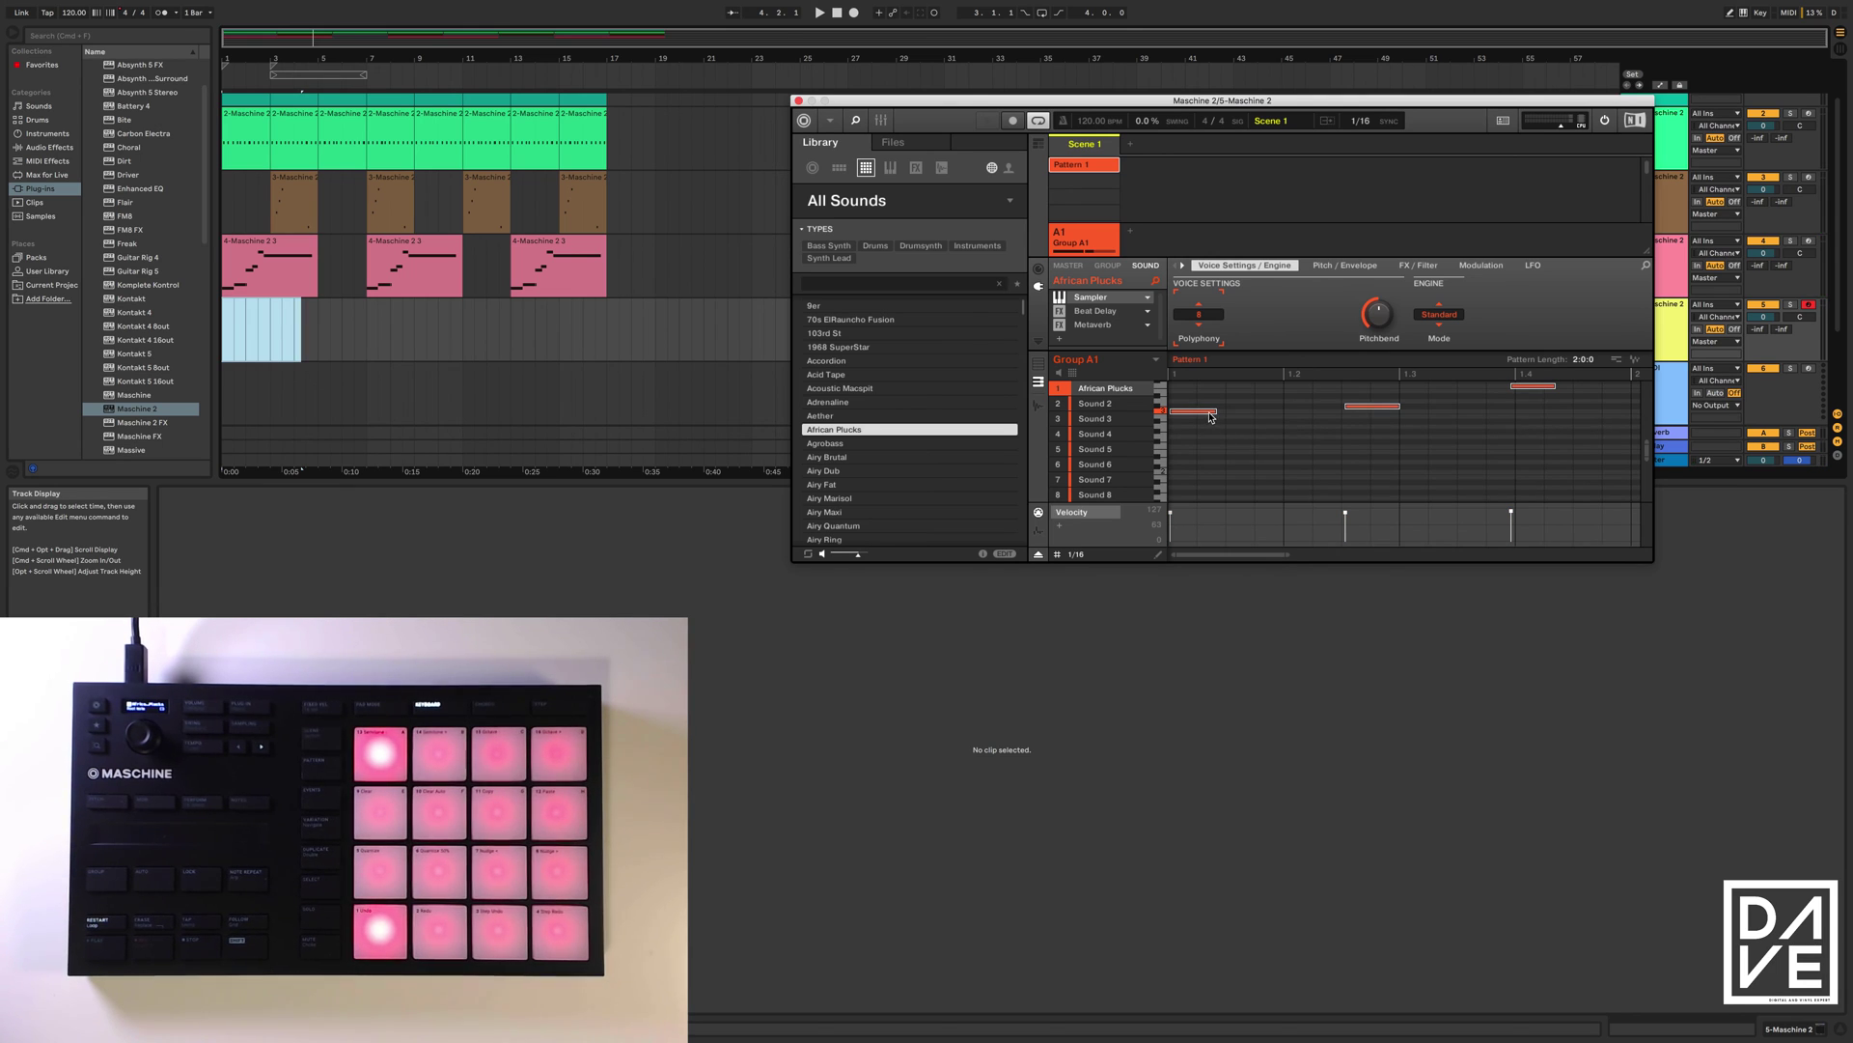
right_click(1211, 415)
click(1243, 421)
drag(1068, 395, 225, 398)
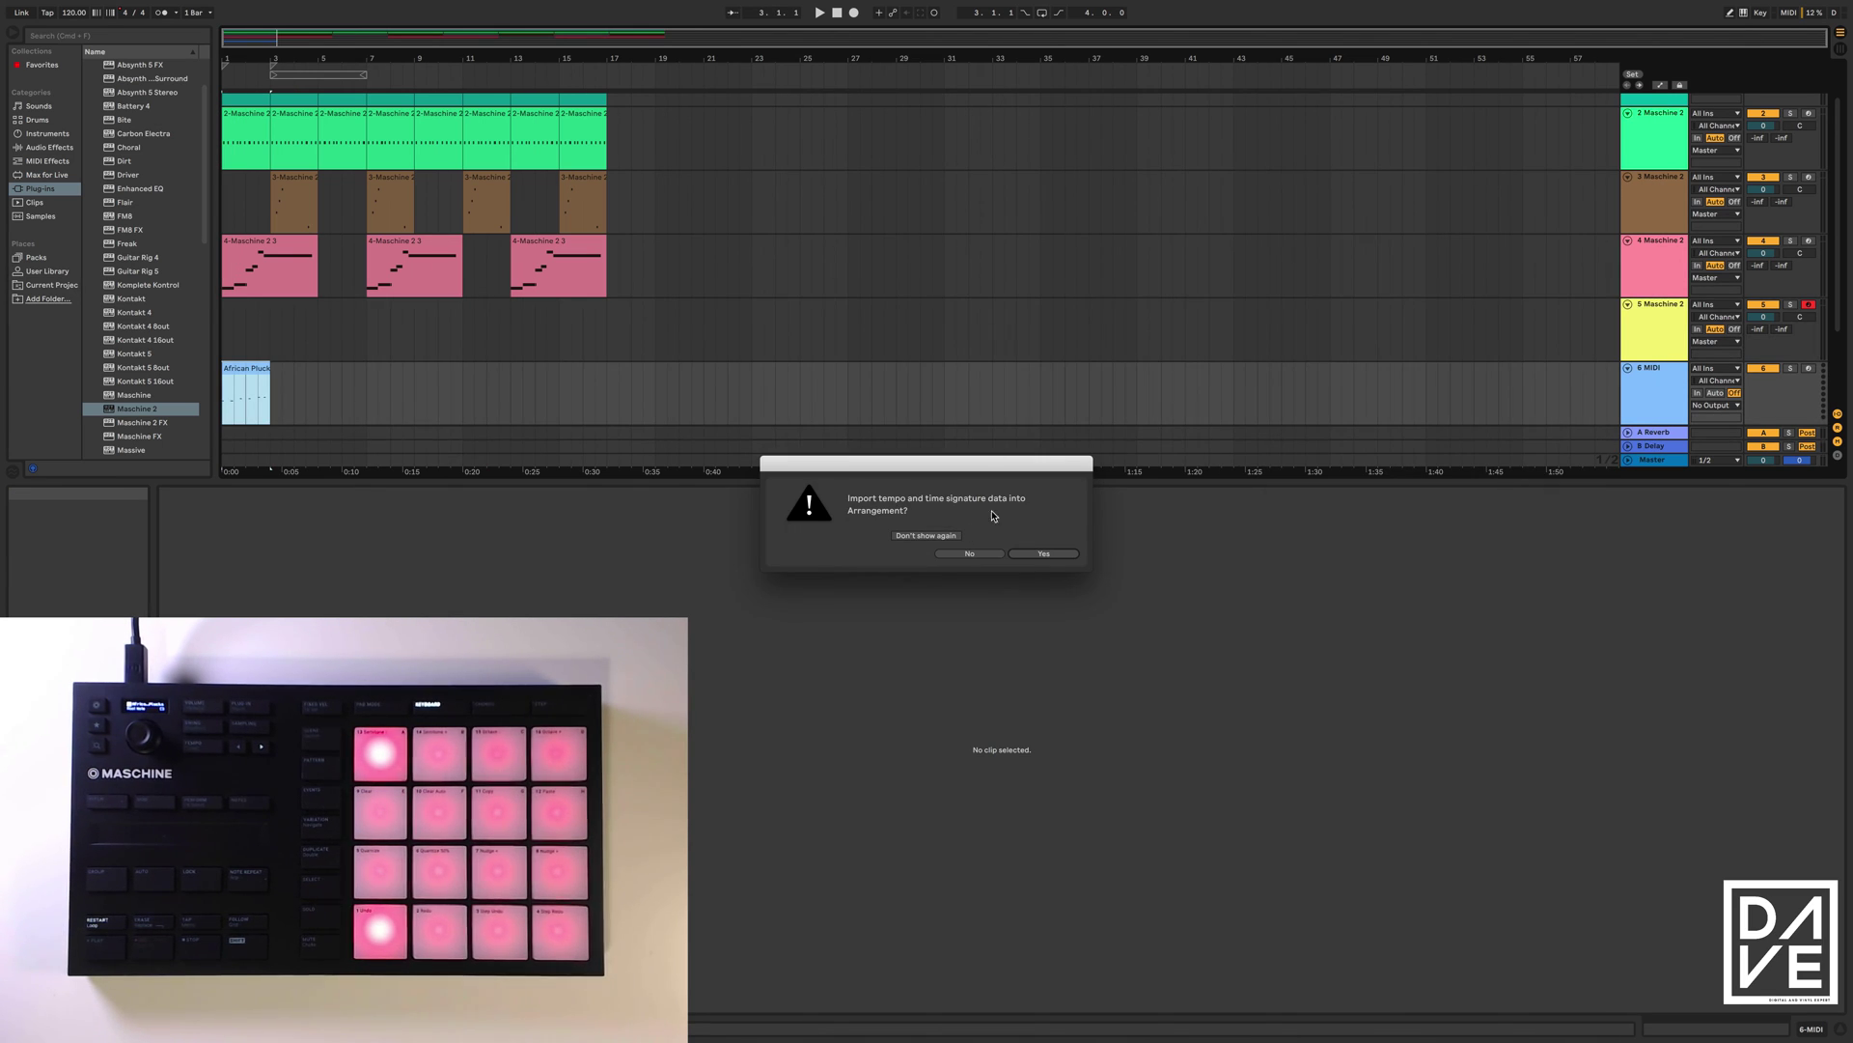
click(1031, 555)
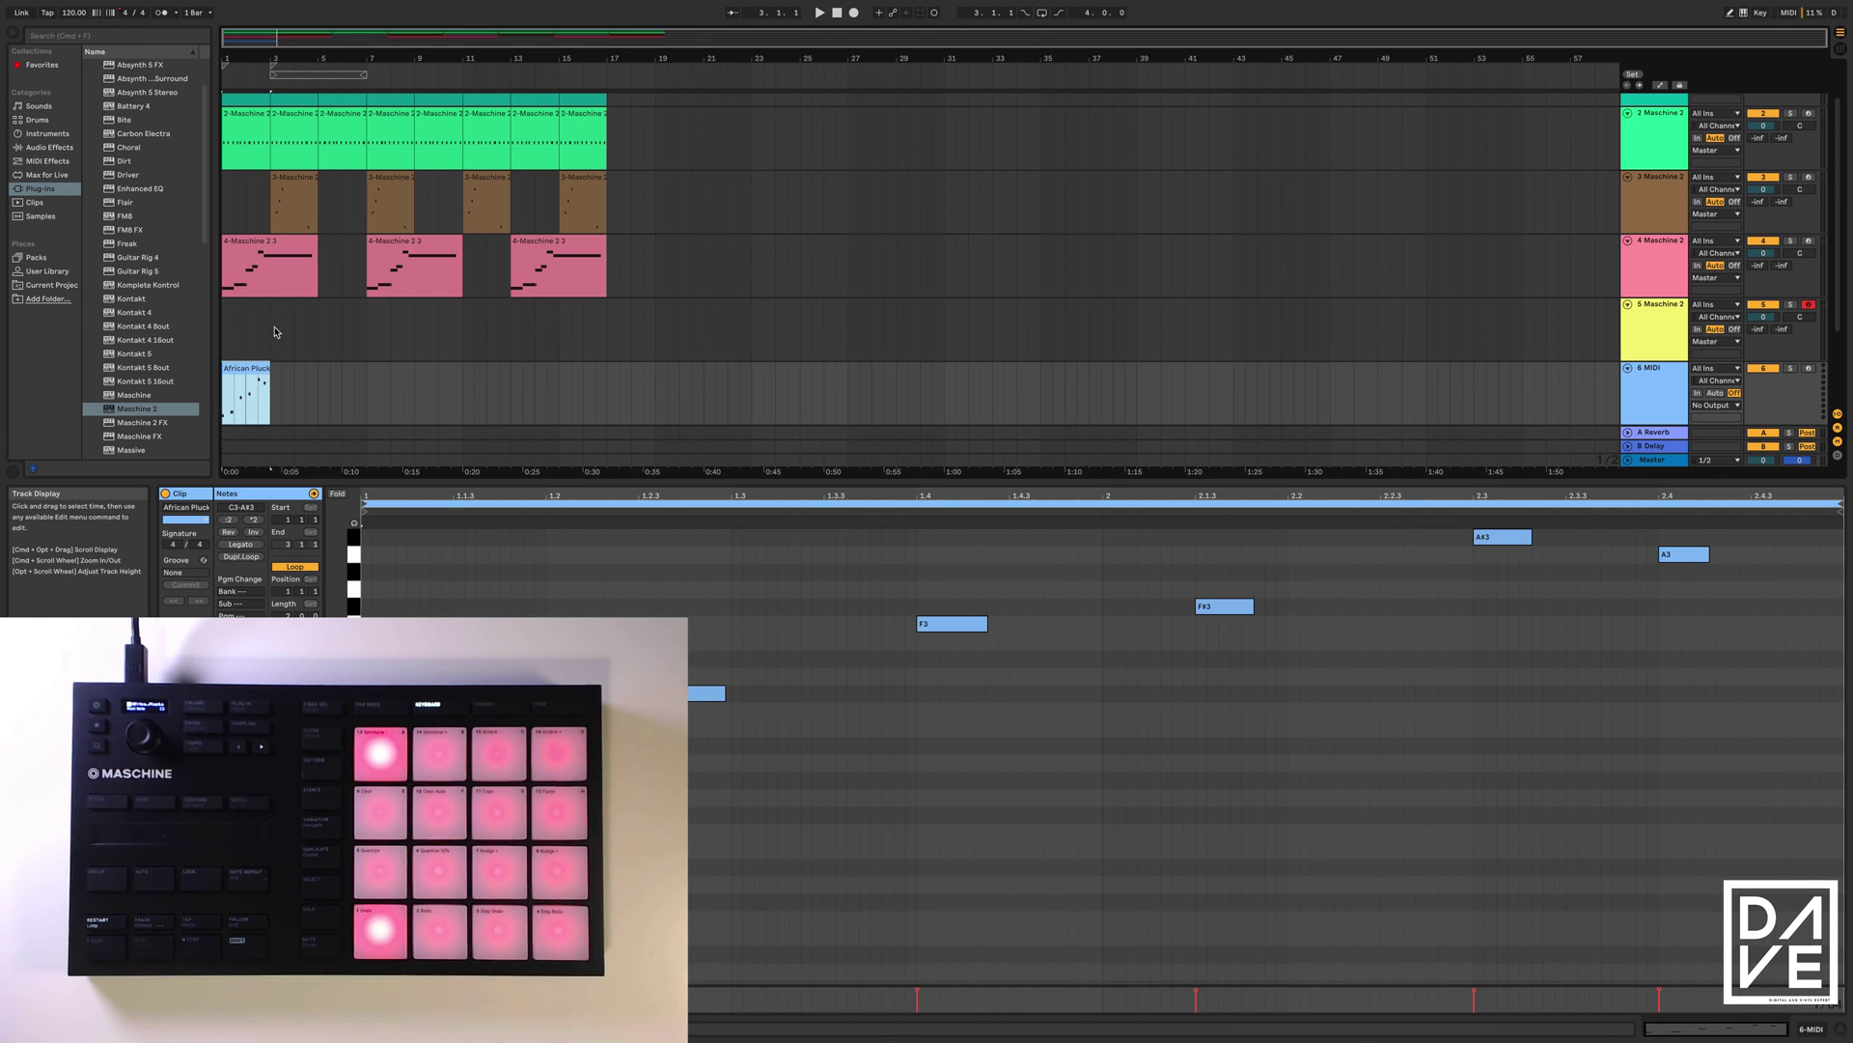
- Move the imported African Plucks clip up to bar 1 of the fifth track, which holds its Maschine 2 instance
click(560, 323)
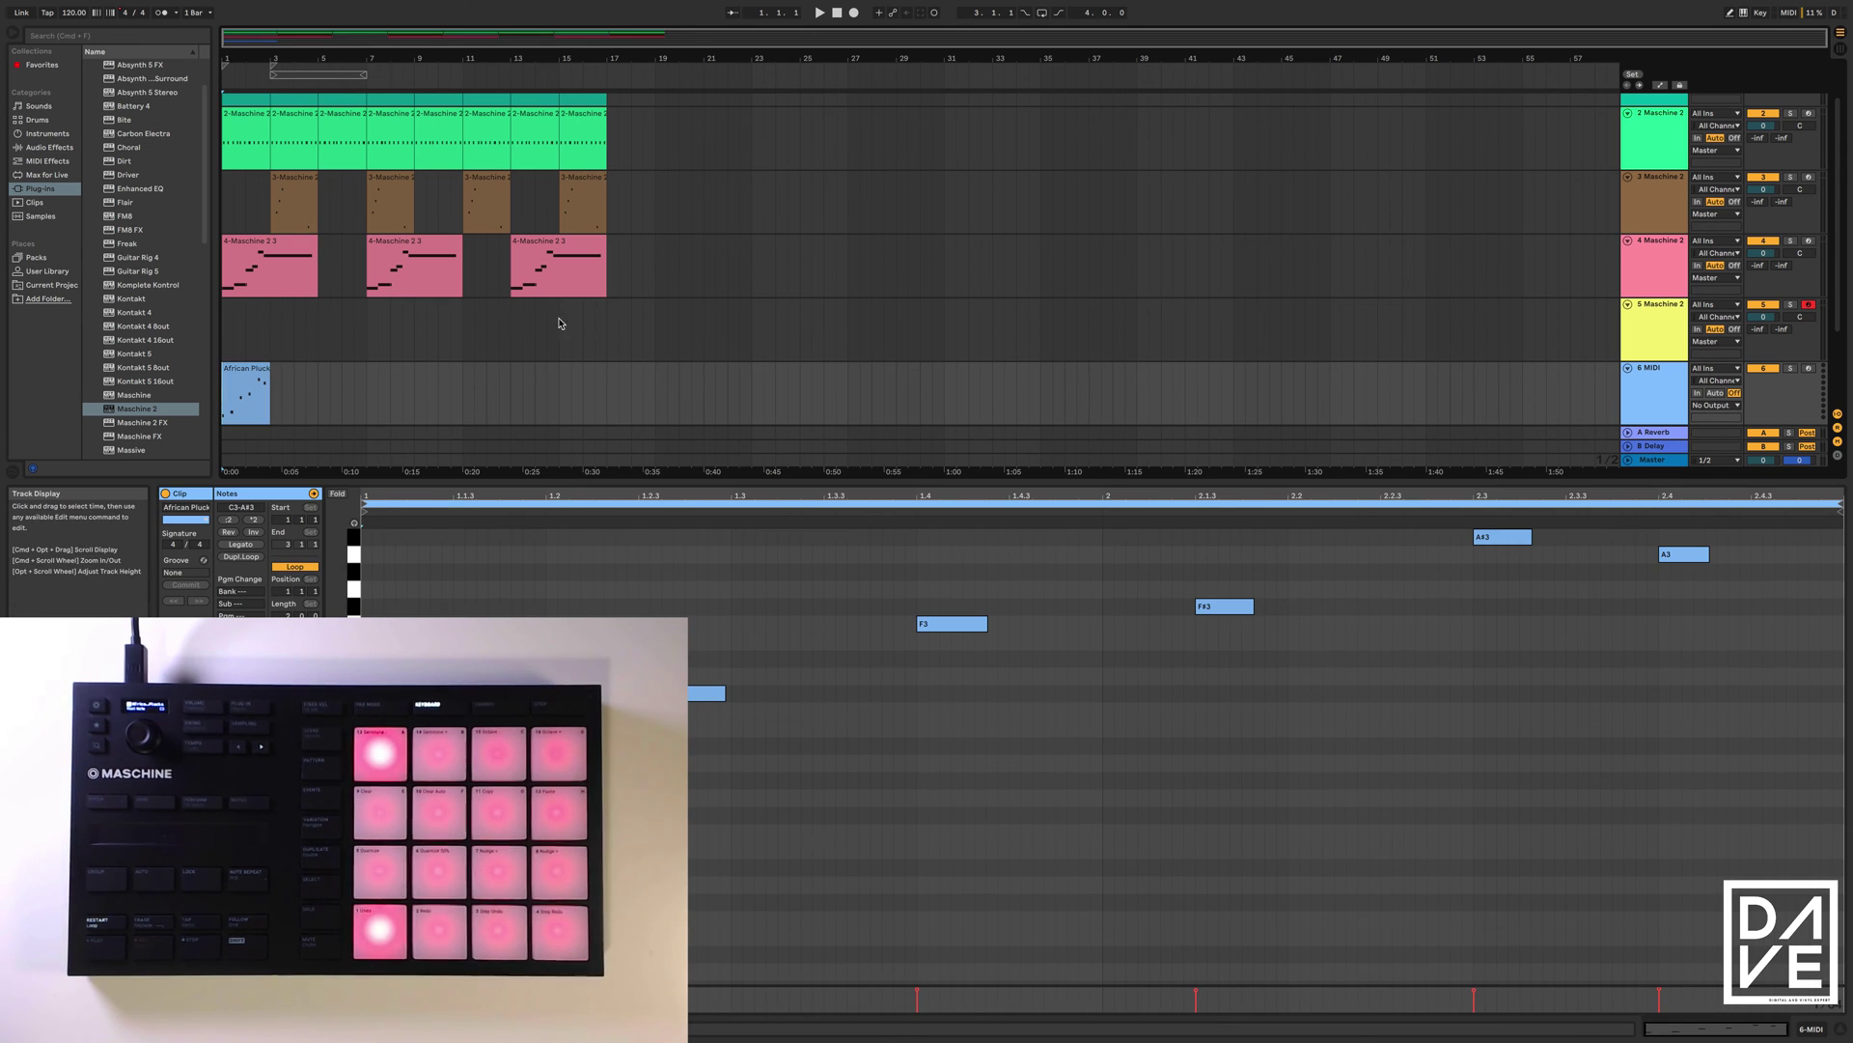
click(1641, 307)
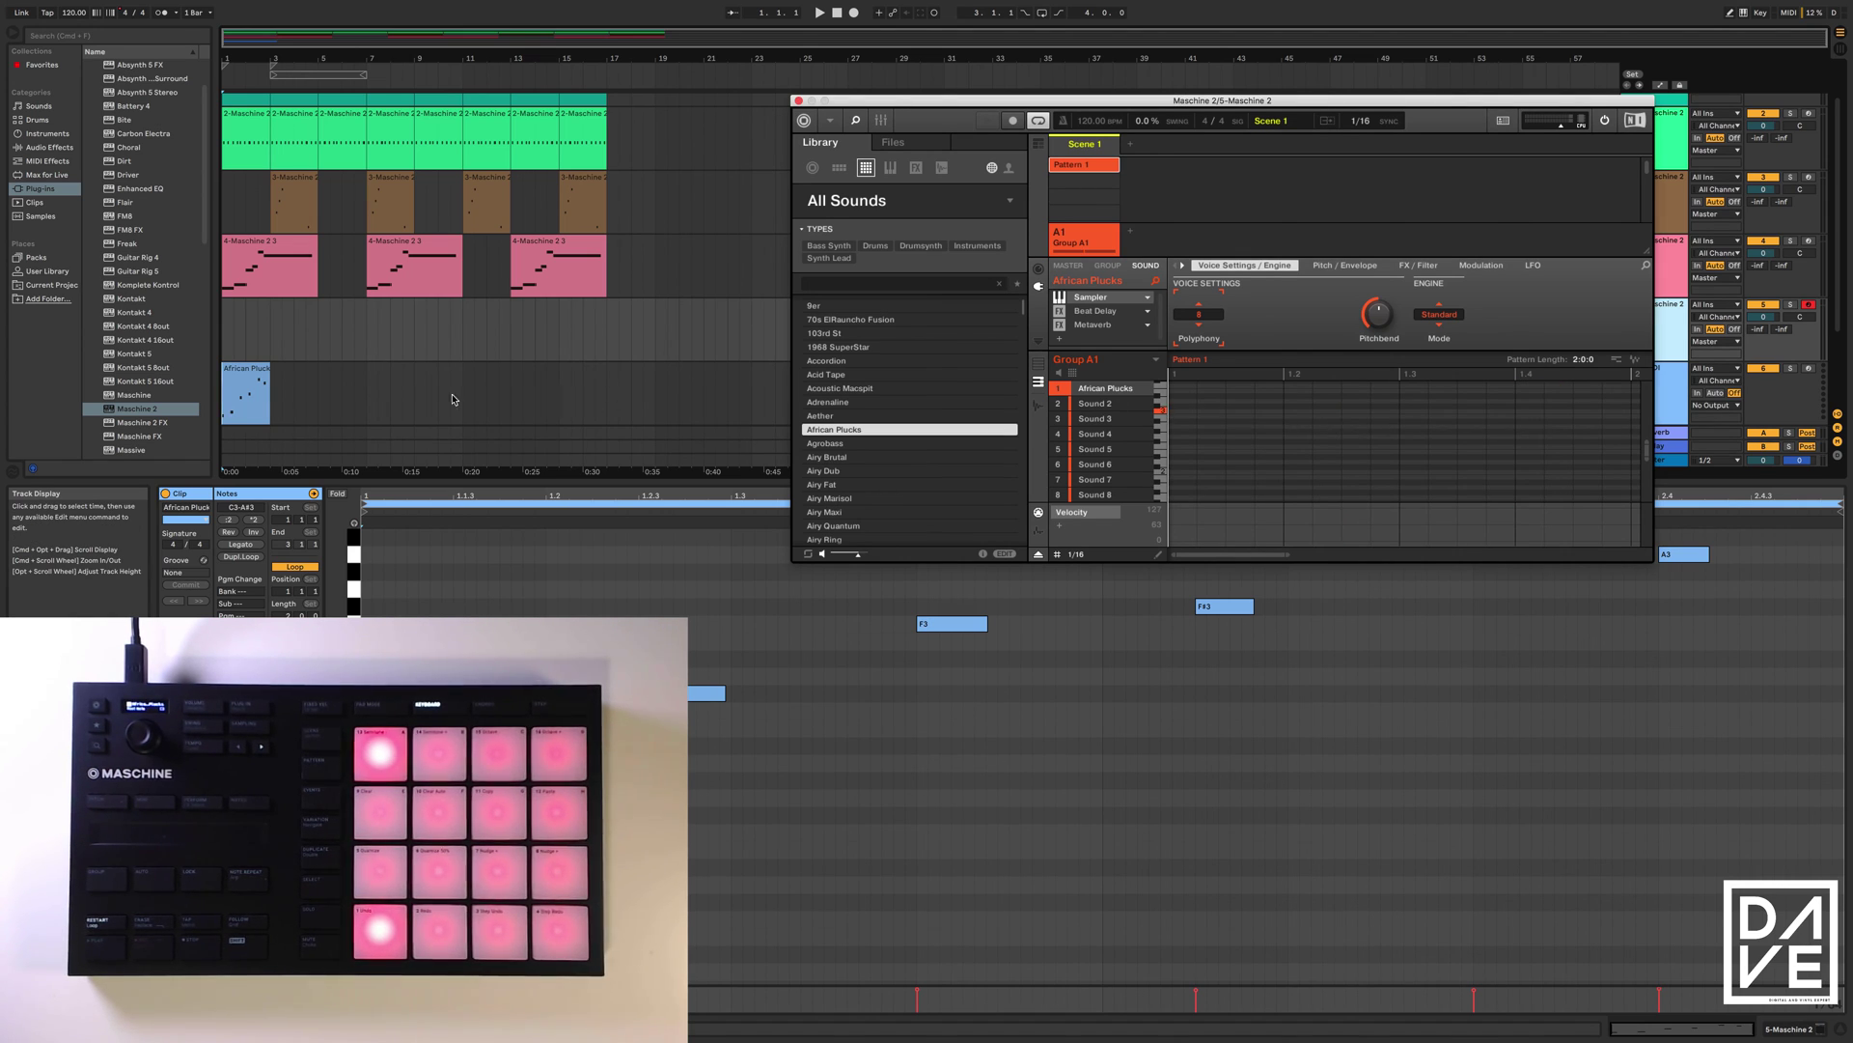
click(331, 391)
drag(247, 396, 254, 350)
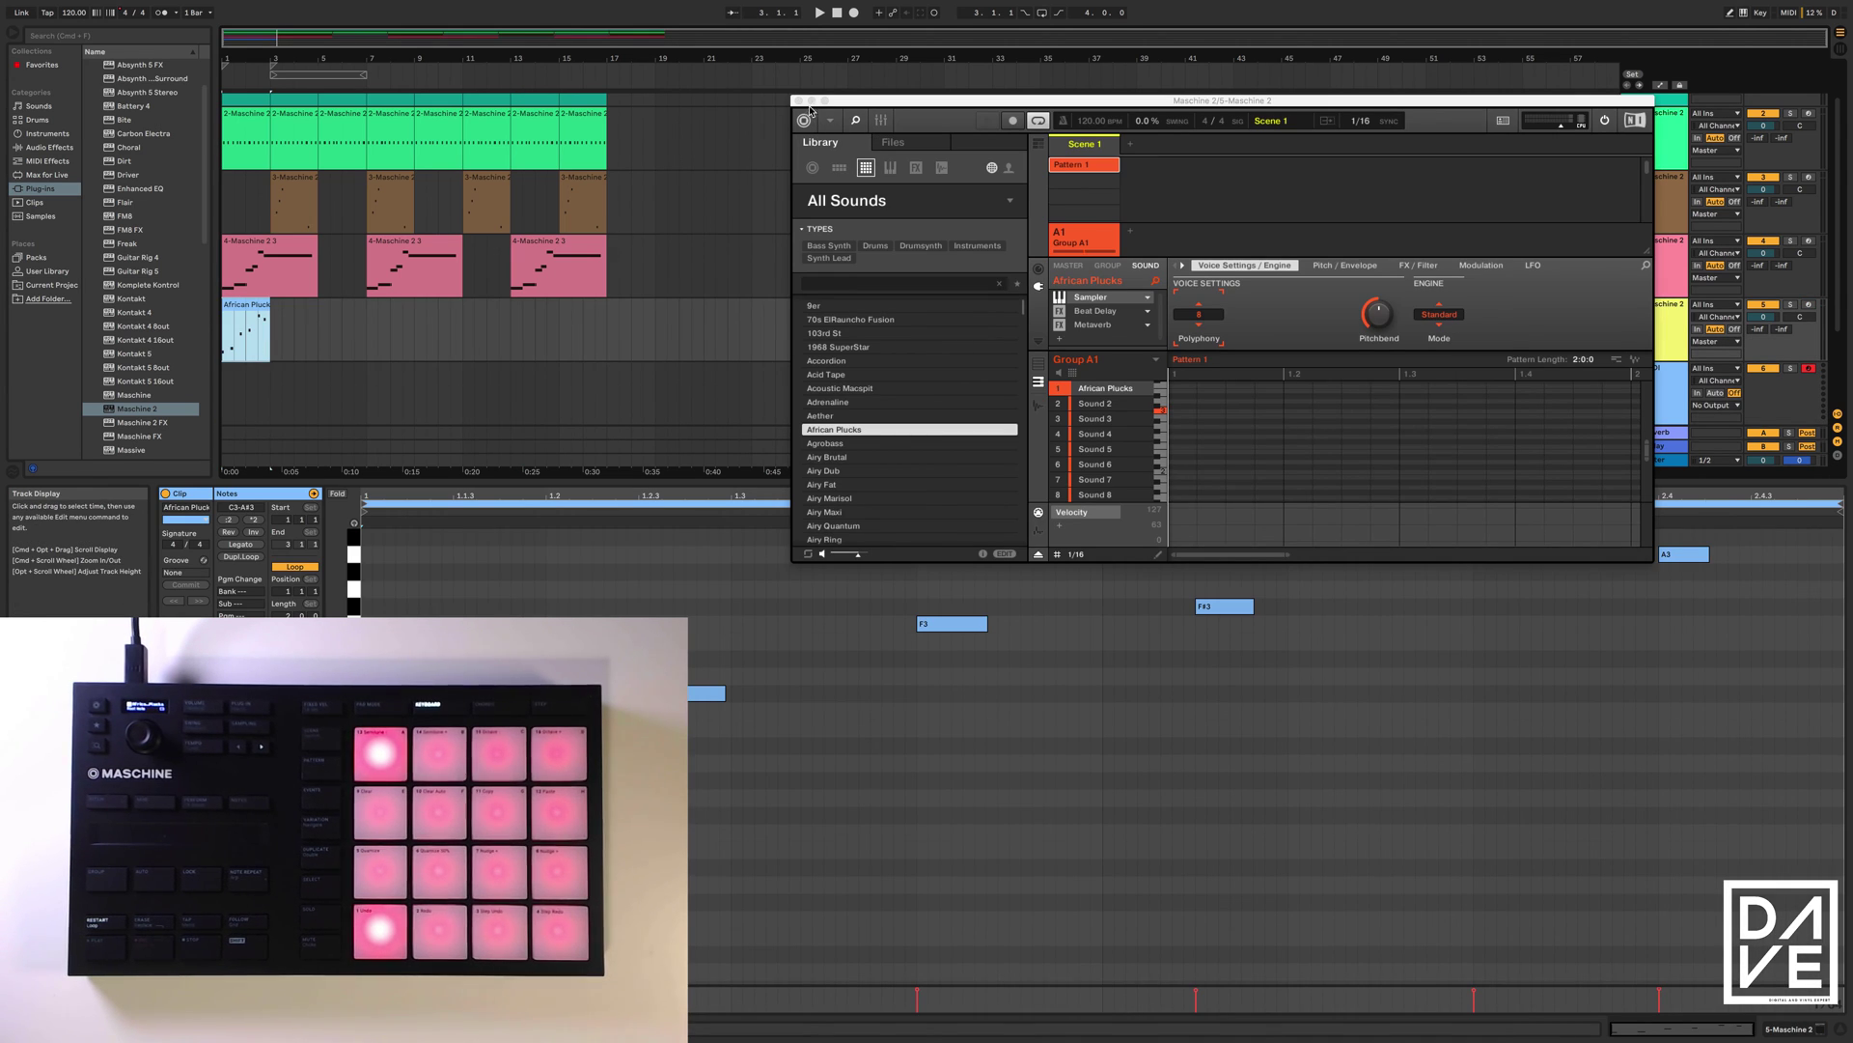
- Play the arrangement from the start and repeat the African Plucks clip with gaps along the fifth track up to bar 17
click(837, 13)
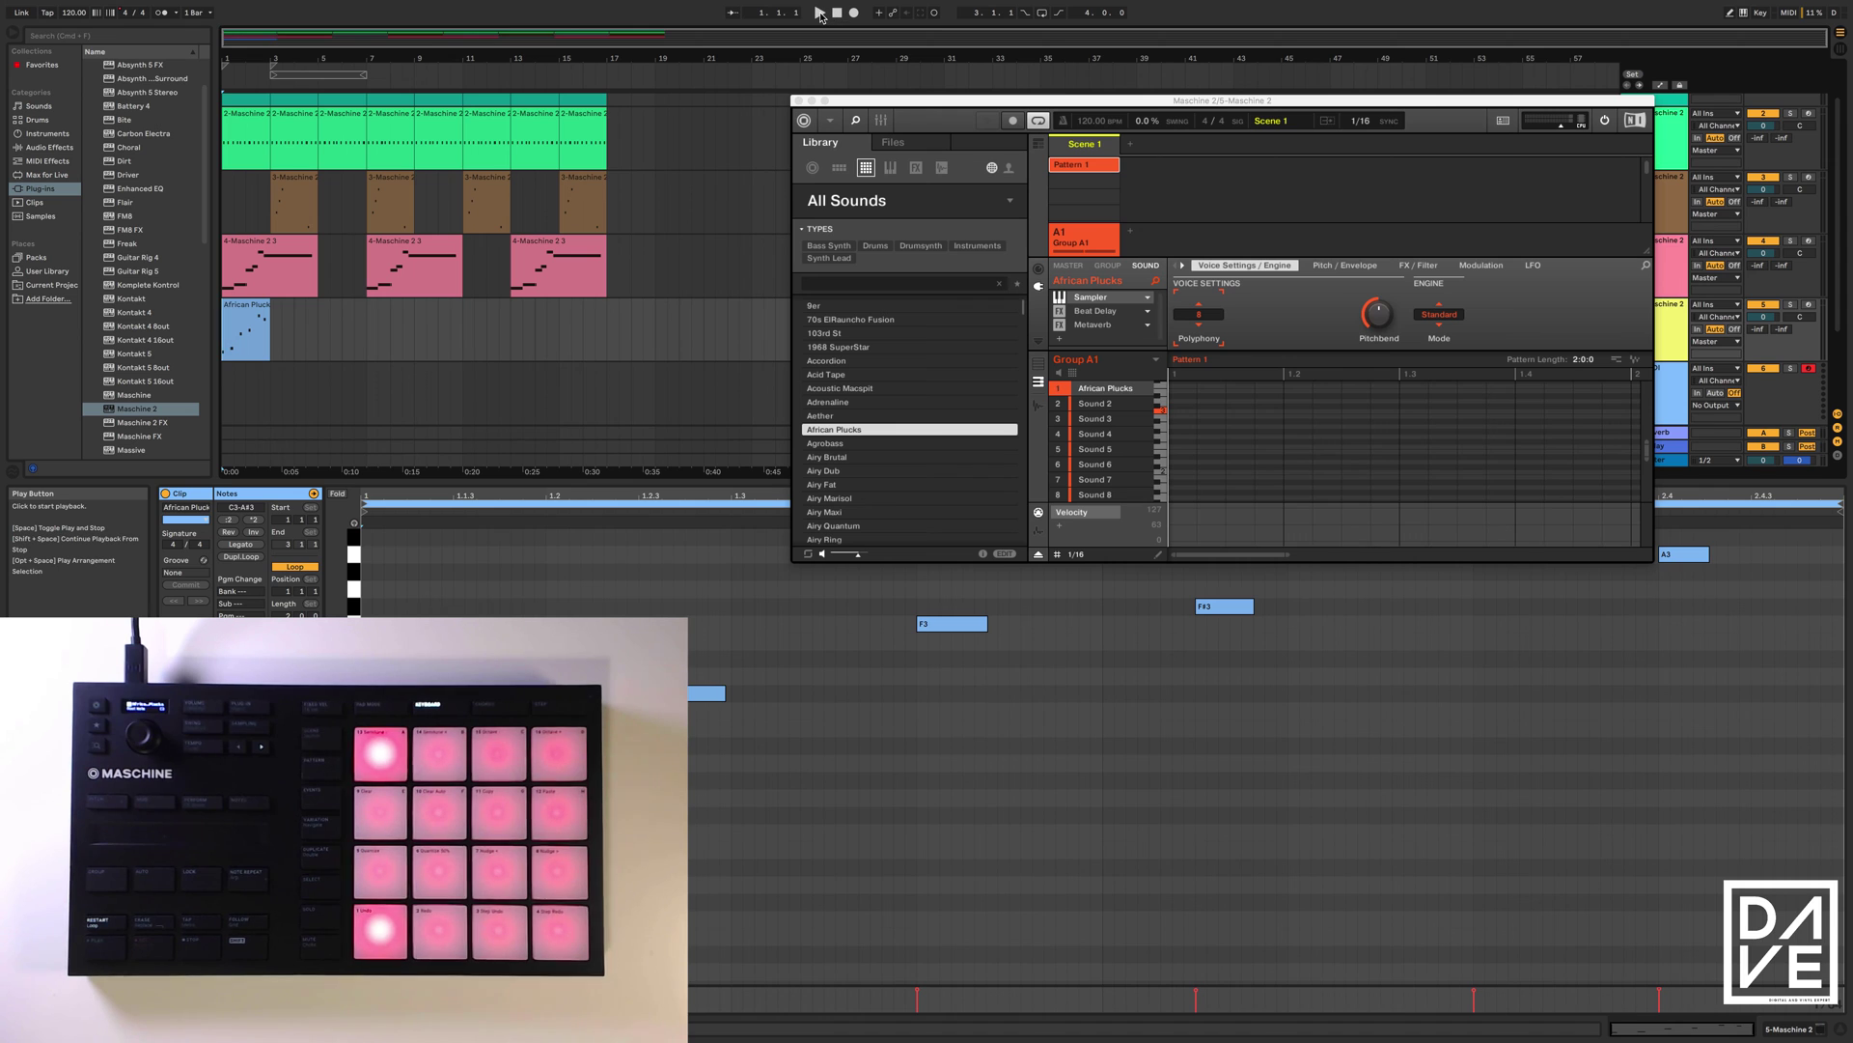
click(819, 14)
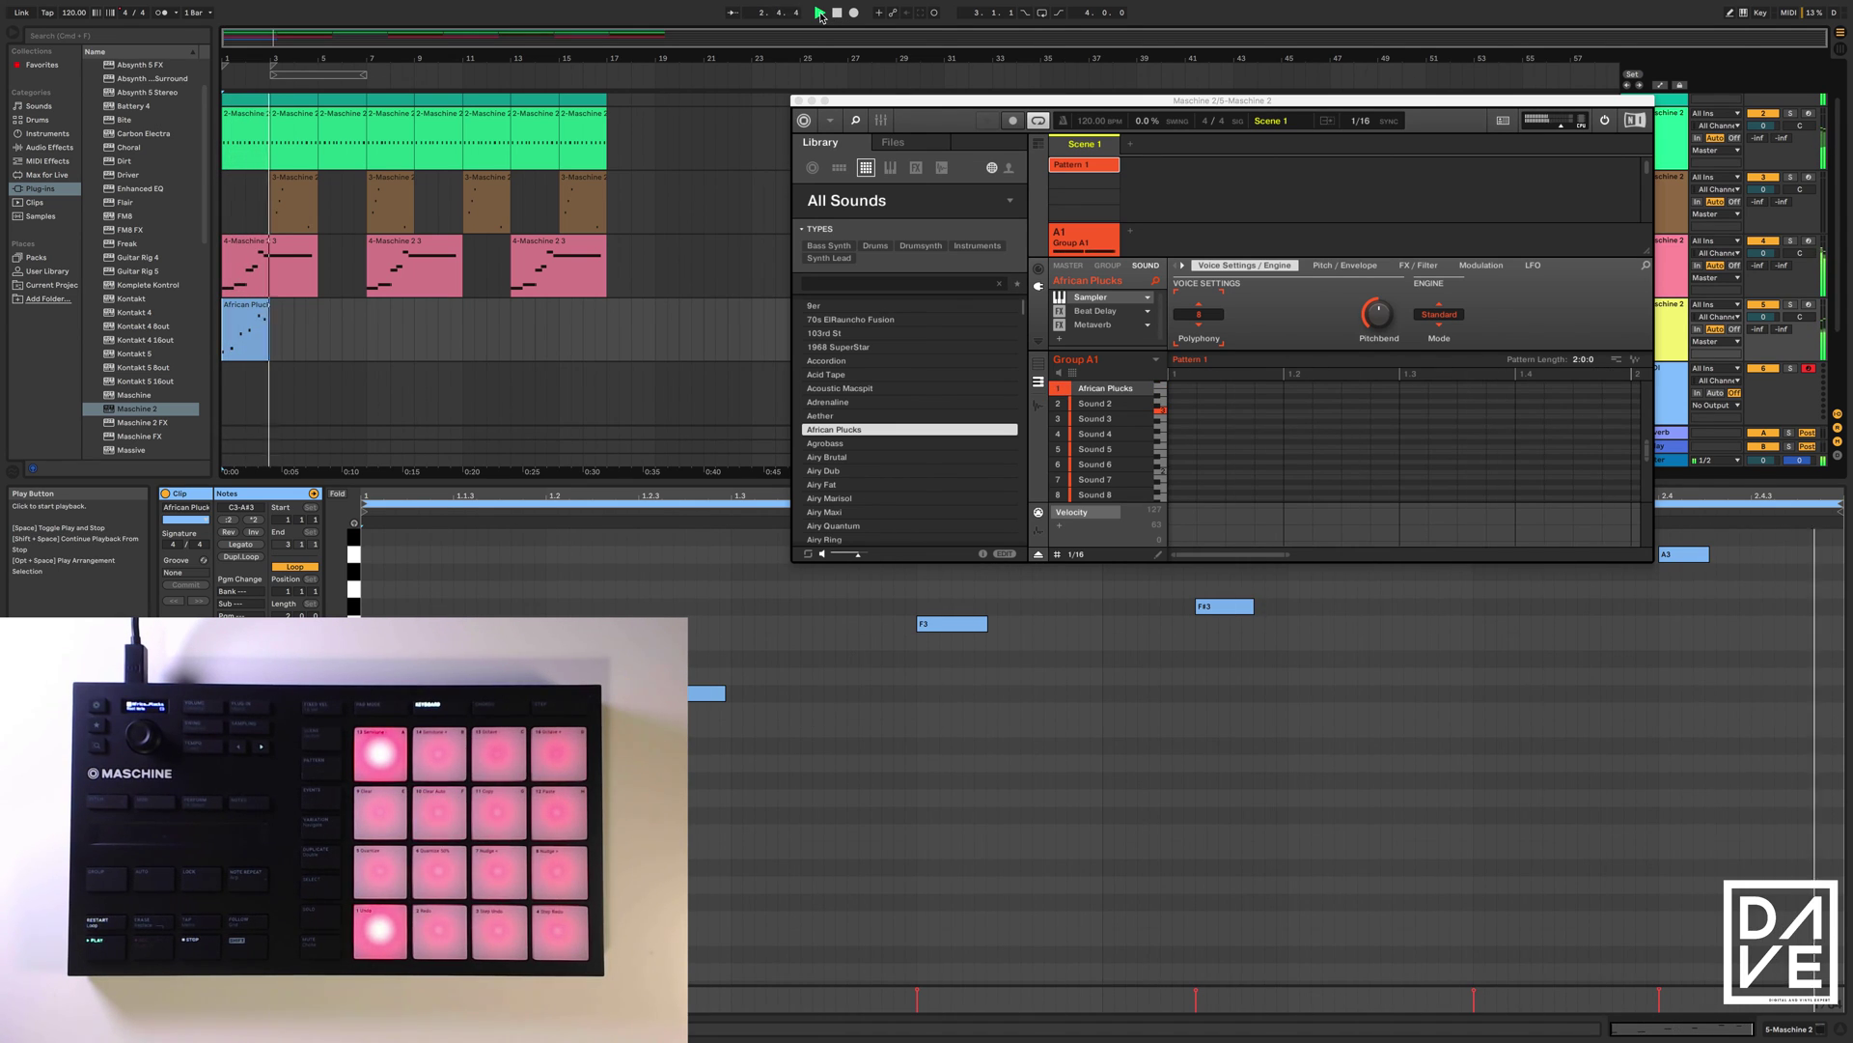
click(249, 305)
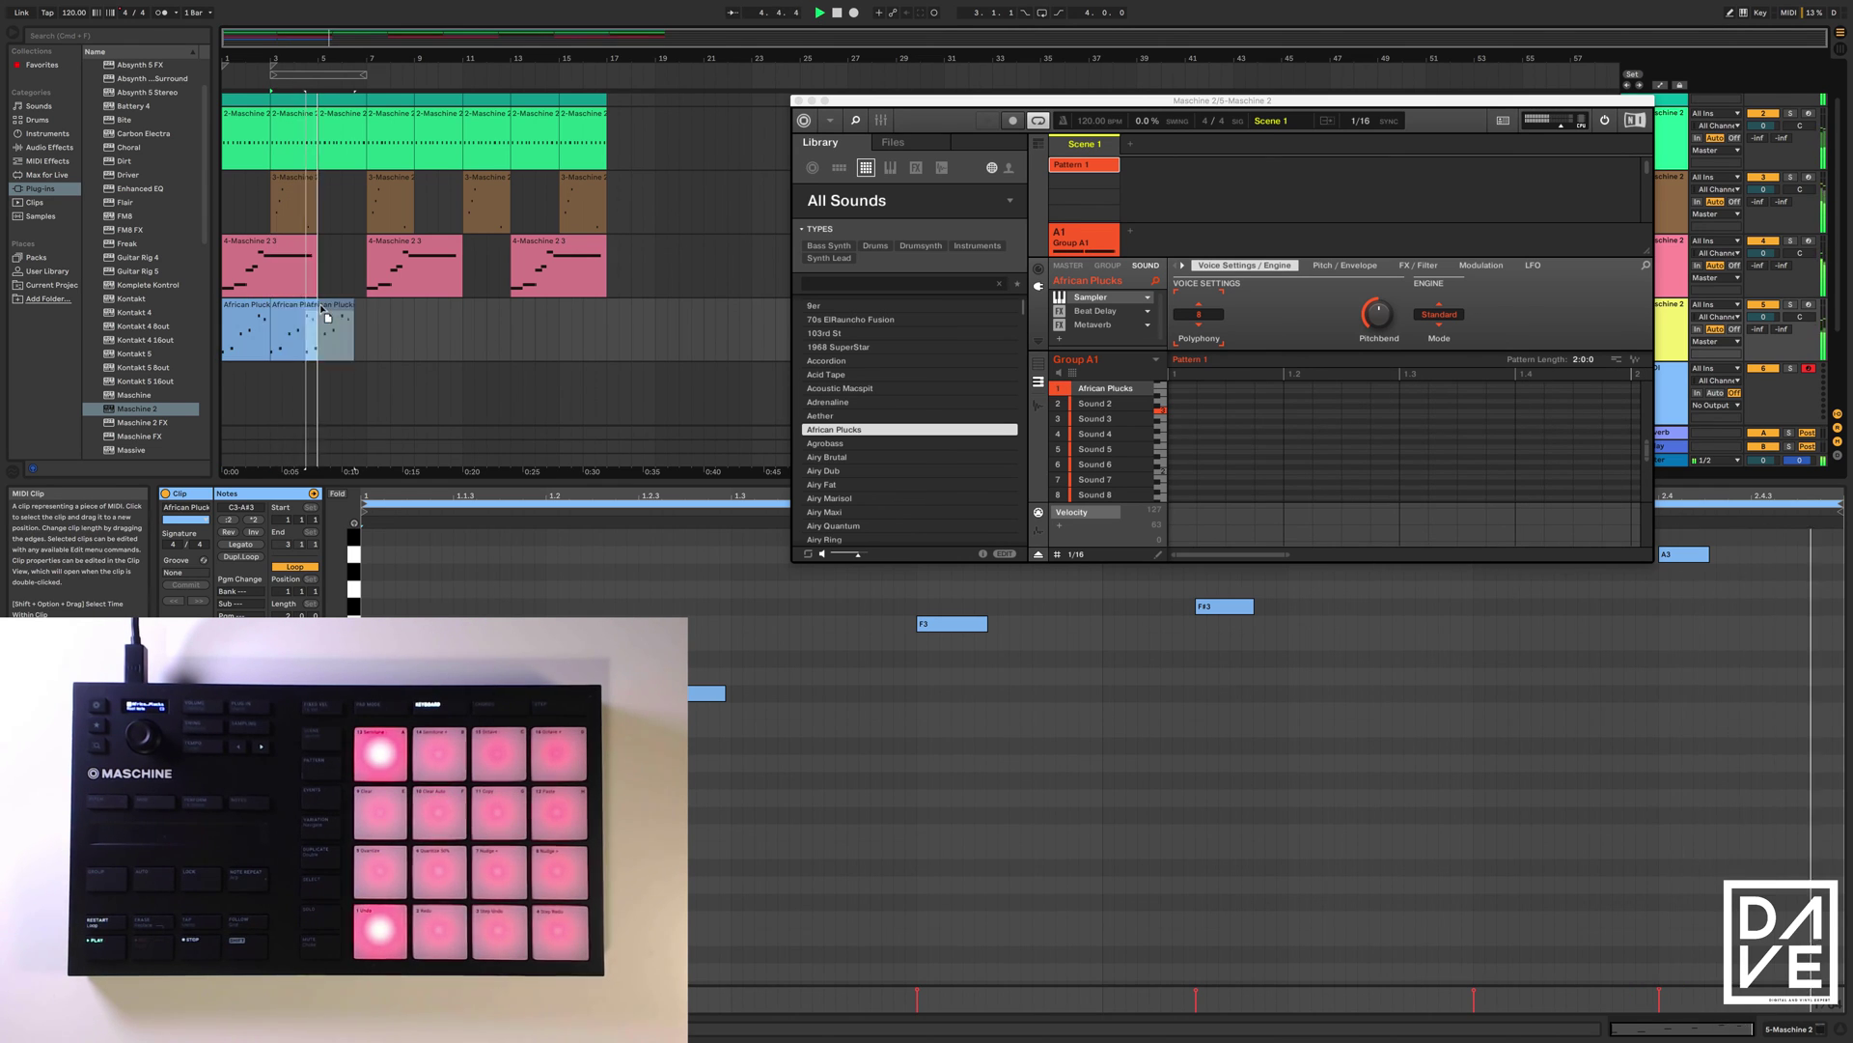
click(346, 309)
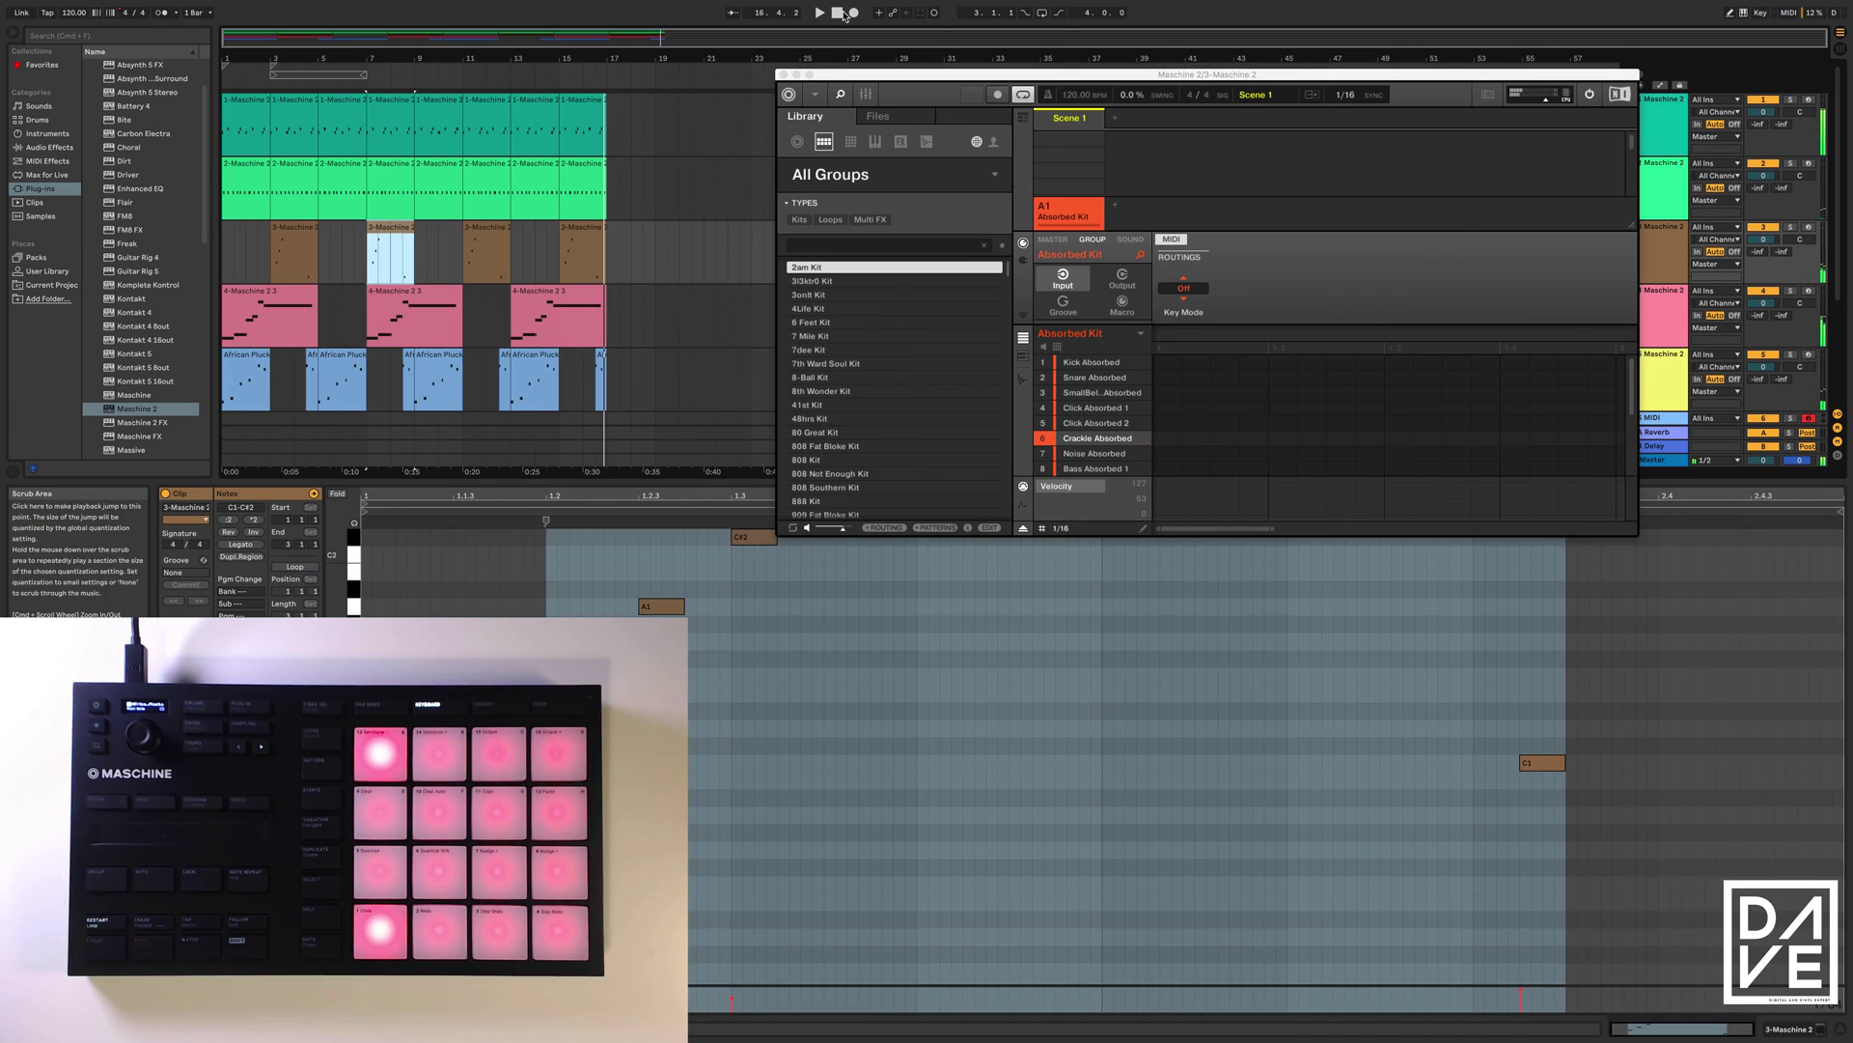
click(839, 13)
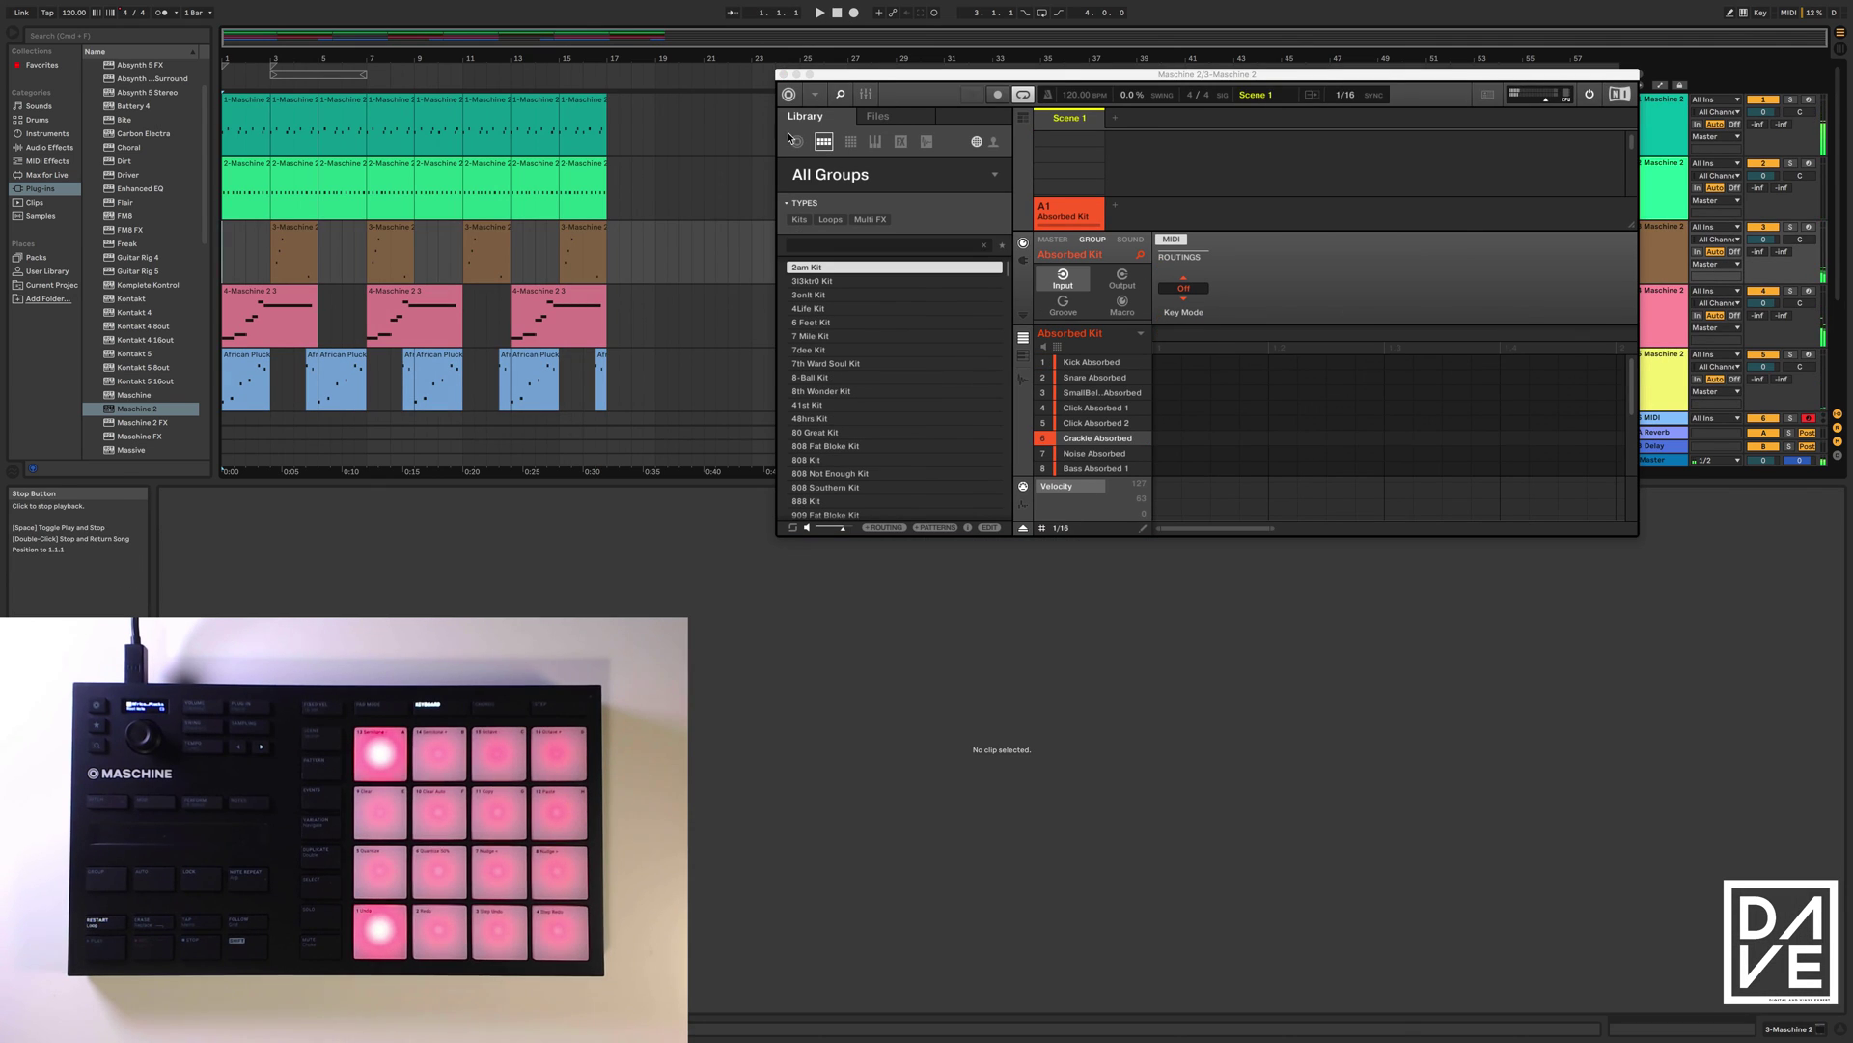
- Load Maschine 2 on the empty sixth MIDI track
scroll(1656, 289, down, 3)
click(1656, 262)
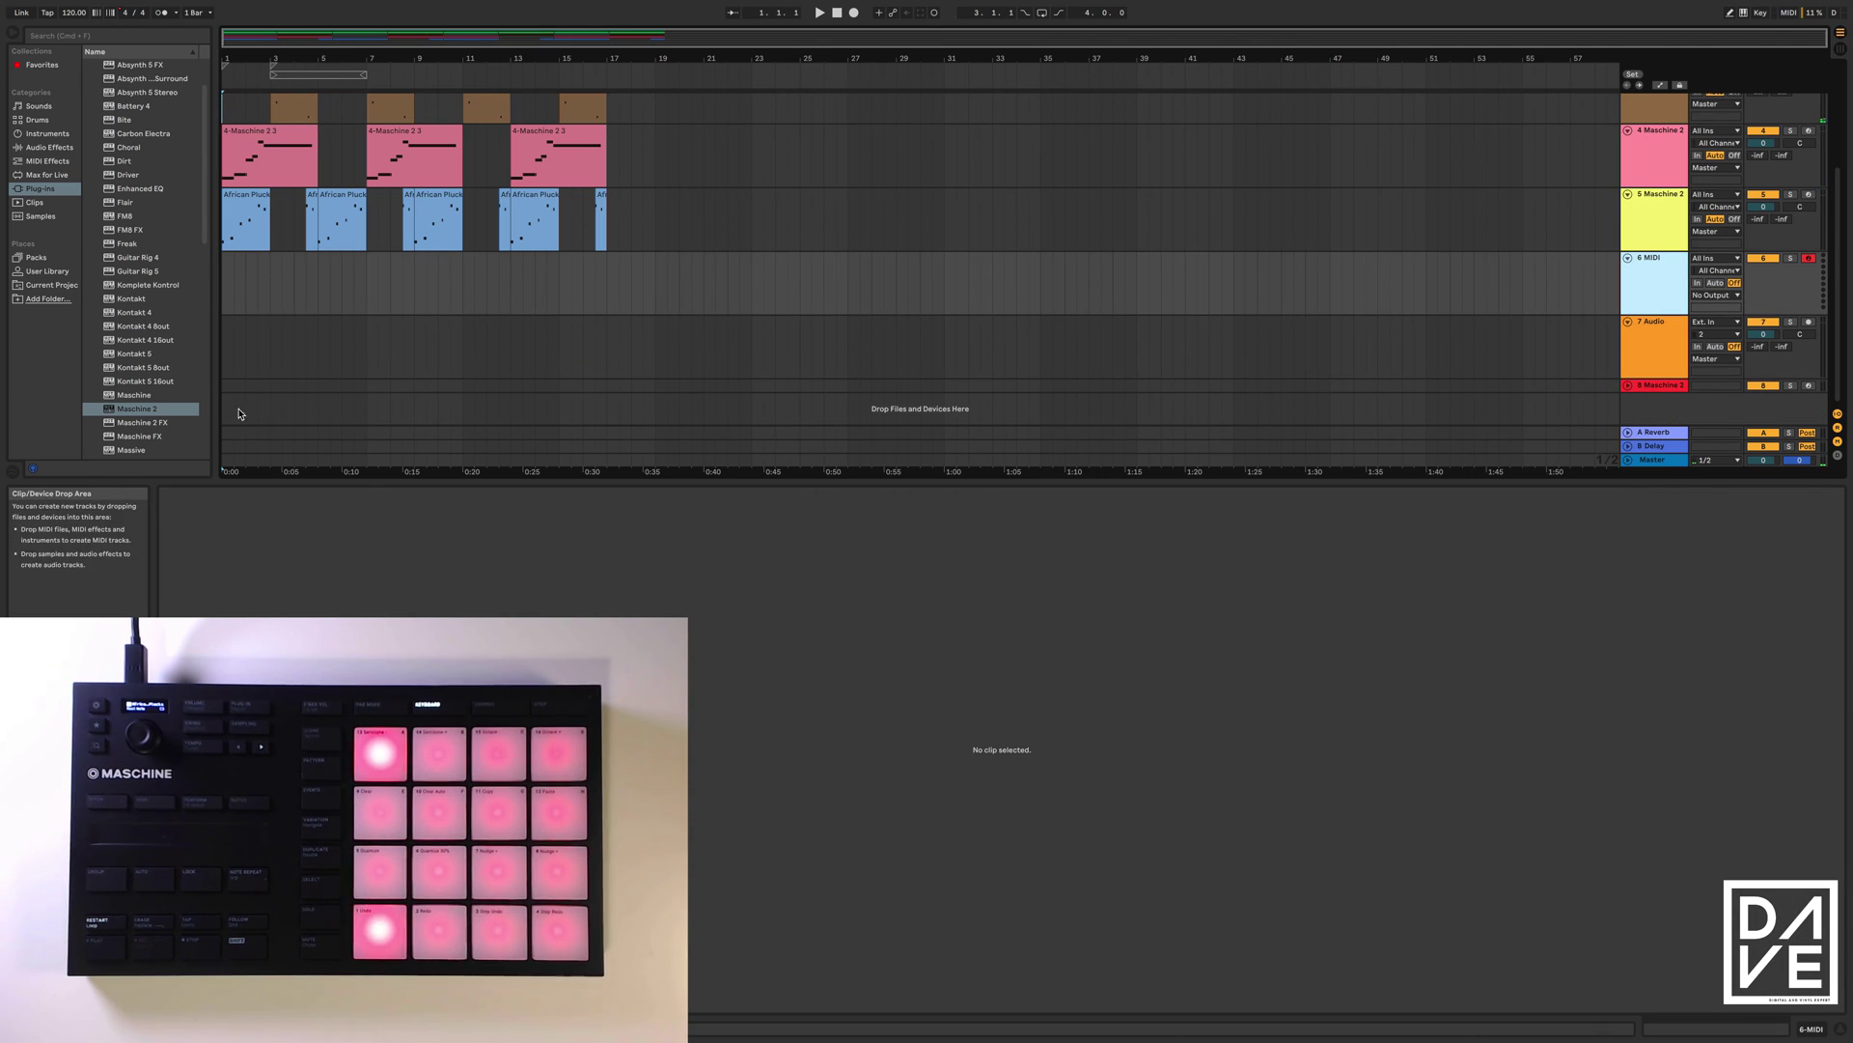
click(136, 409)
double_click(136, 410)
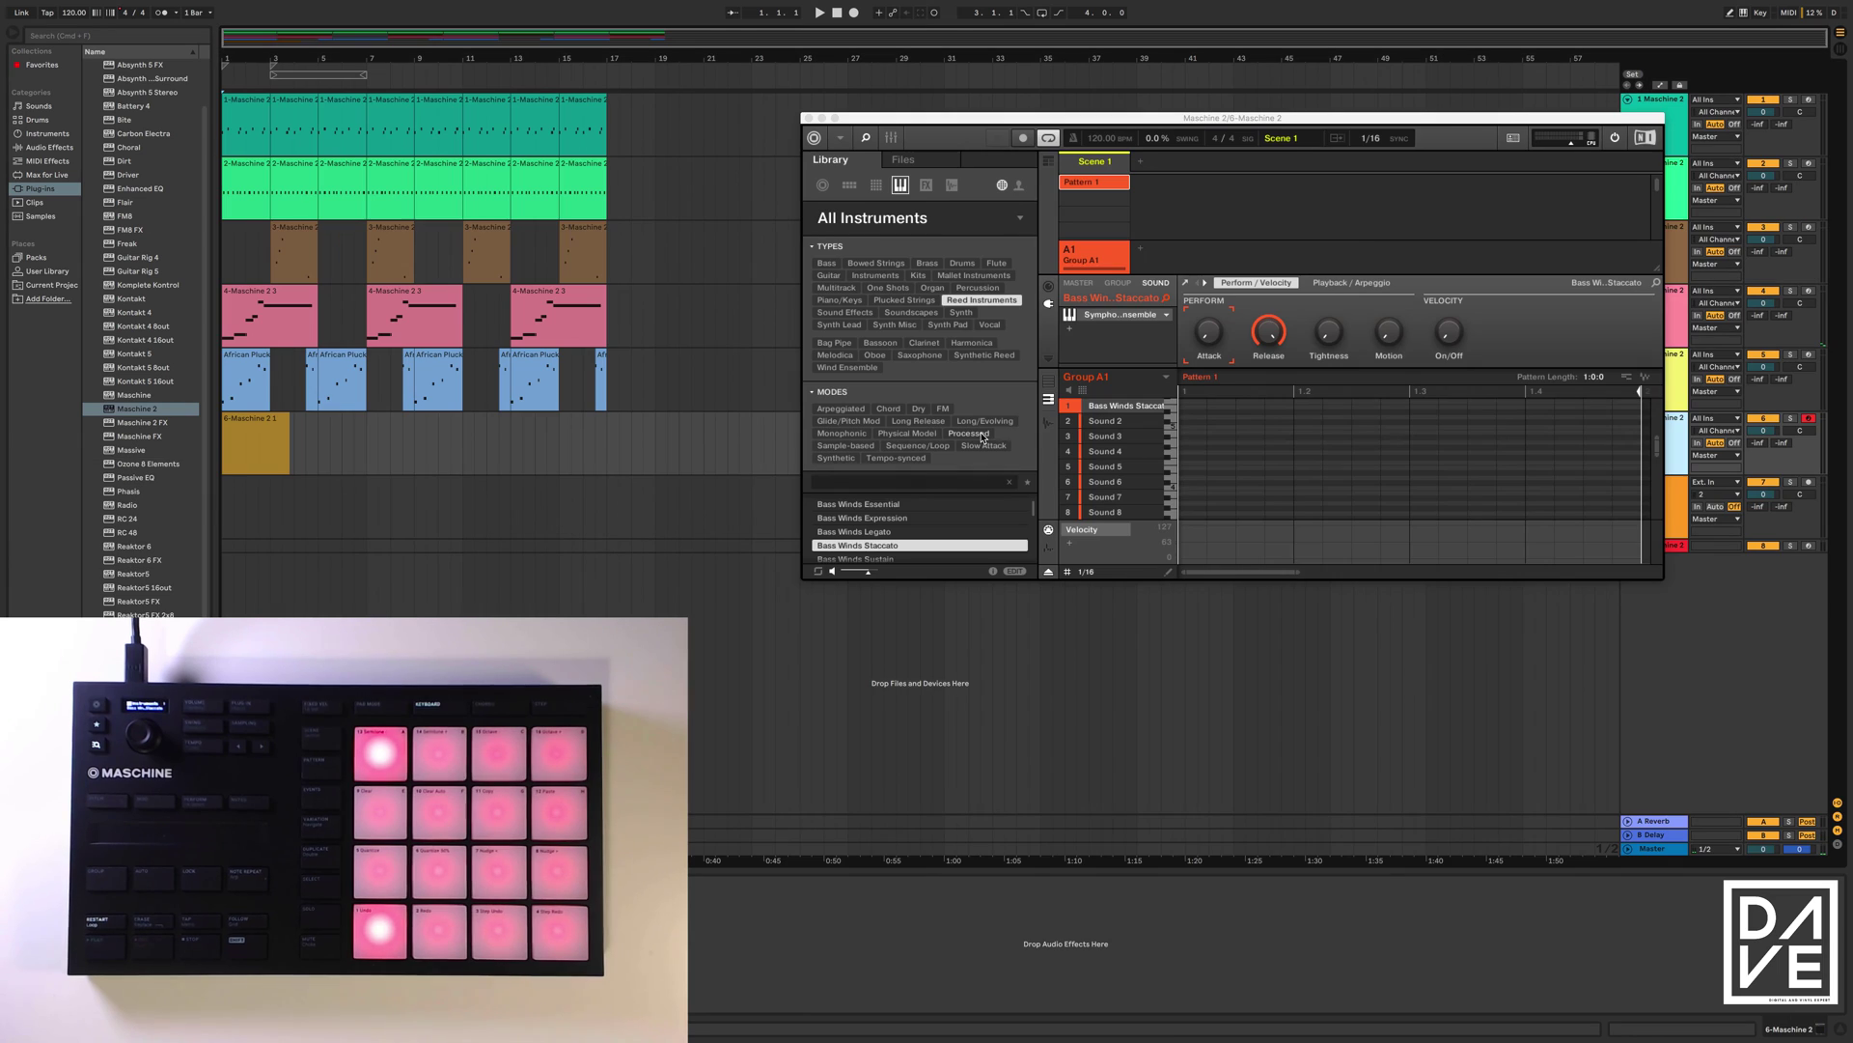
- Load the APT Cackle Gates MW instrument from Sound Effects on the sixth track and record a sustained note into Pattern 1
click(844, 312)
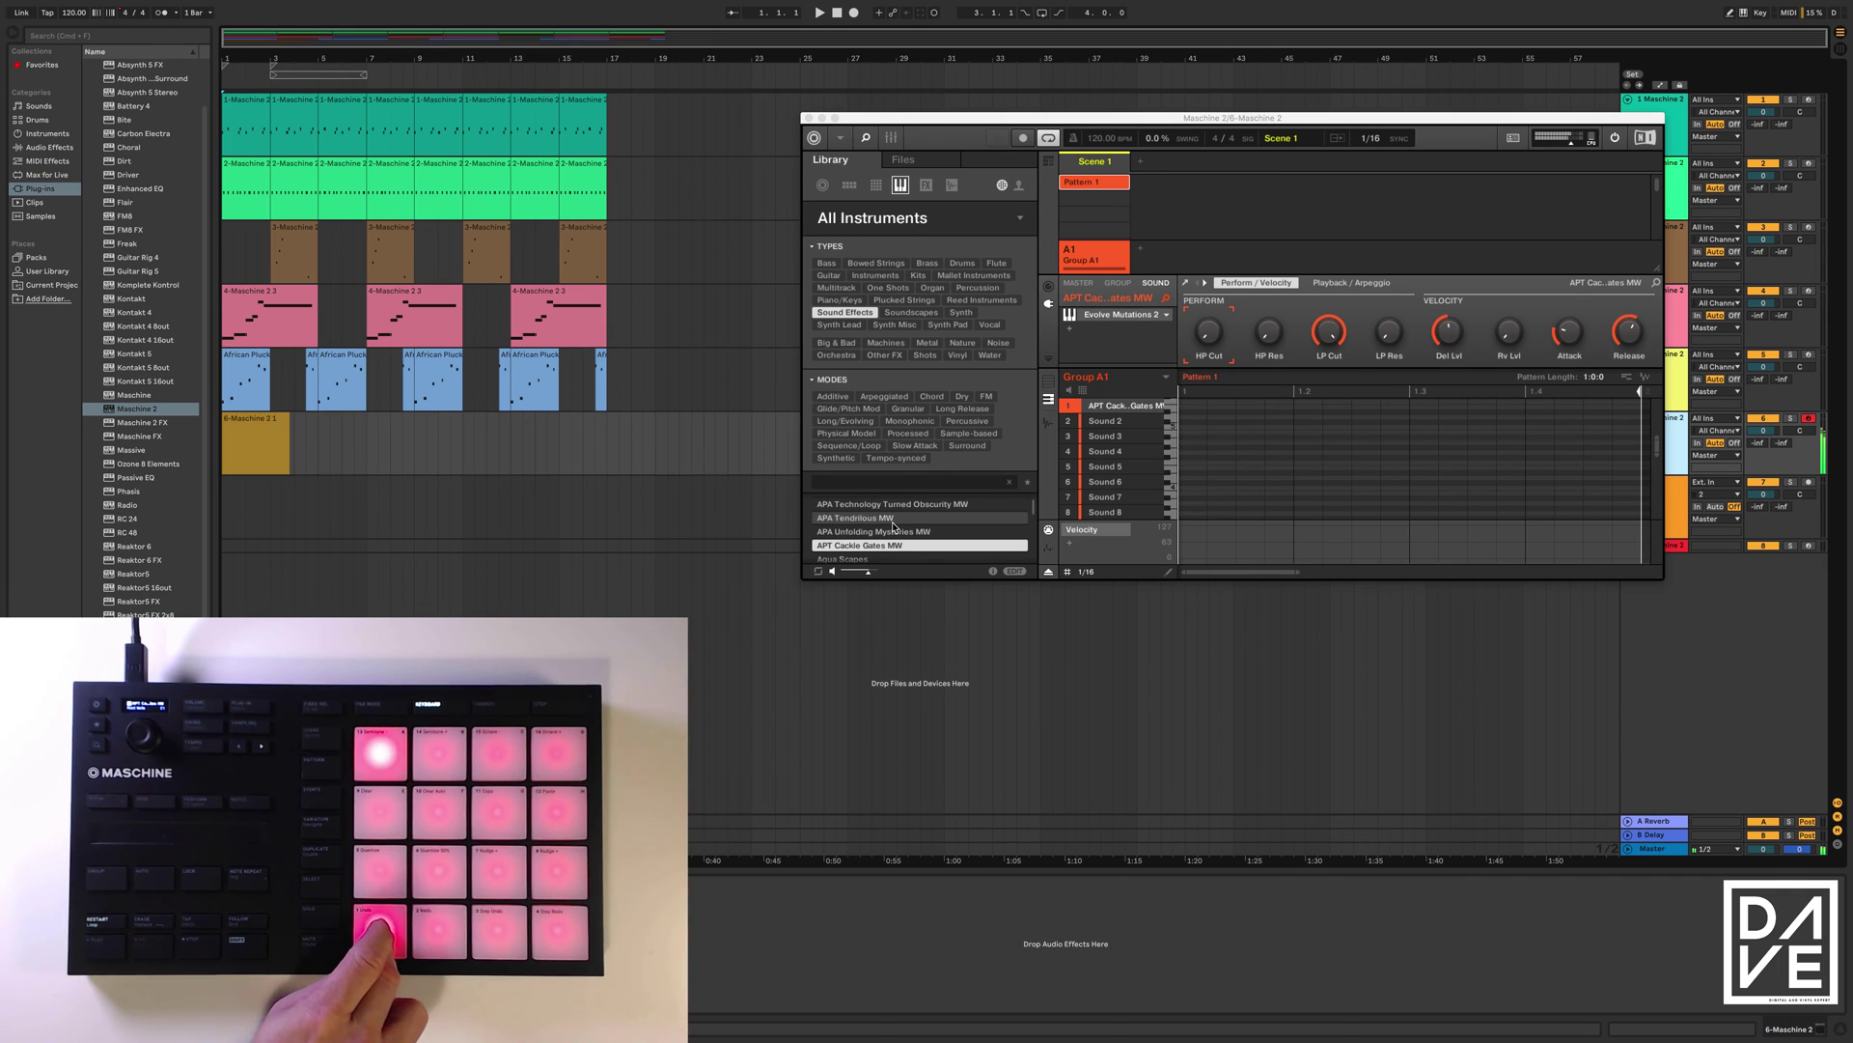
key(super+z)
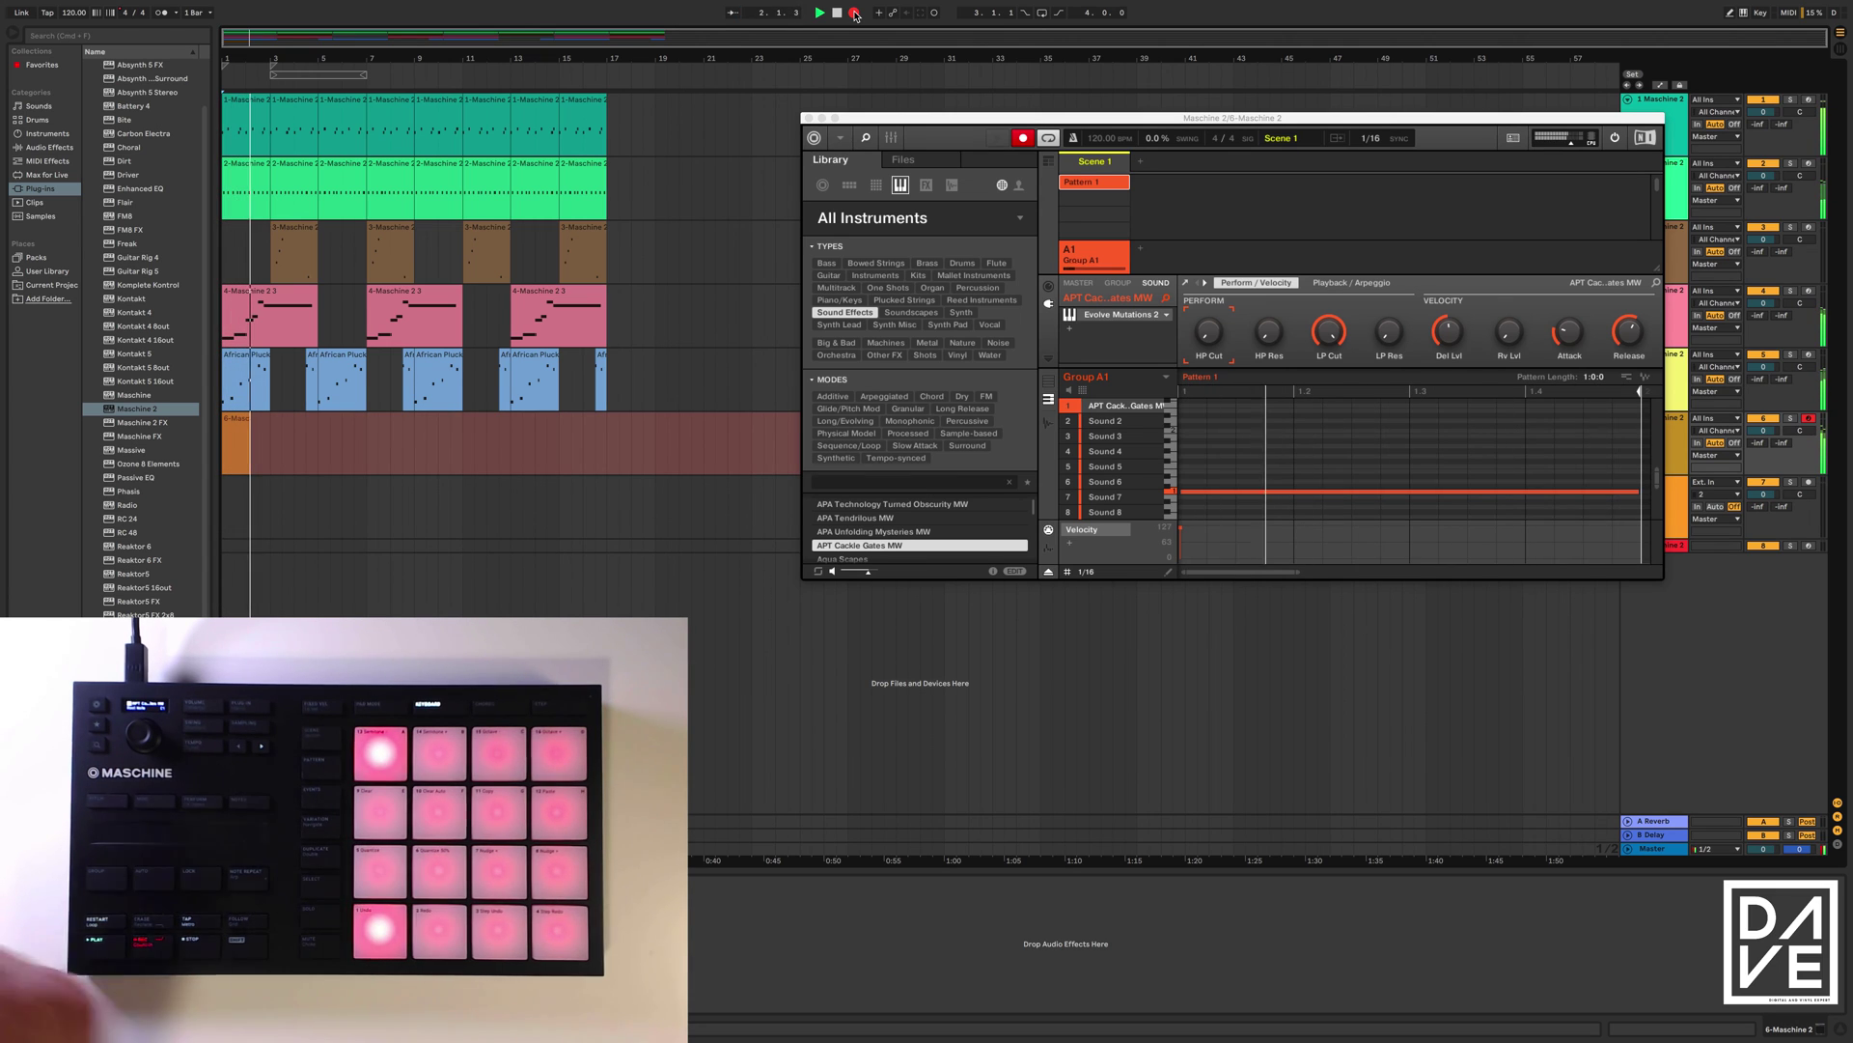
click(839, 13)
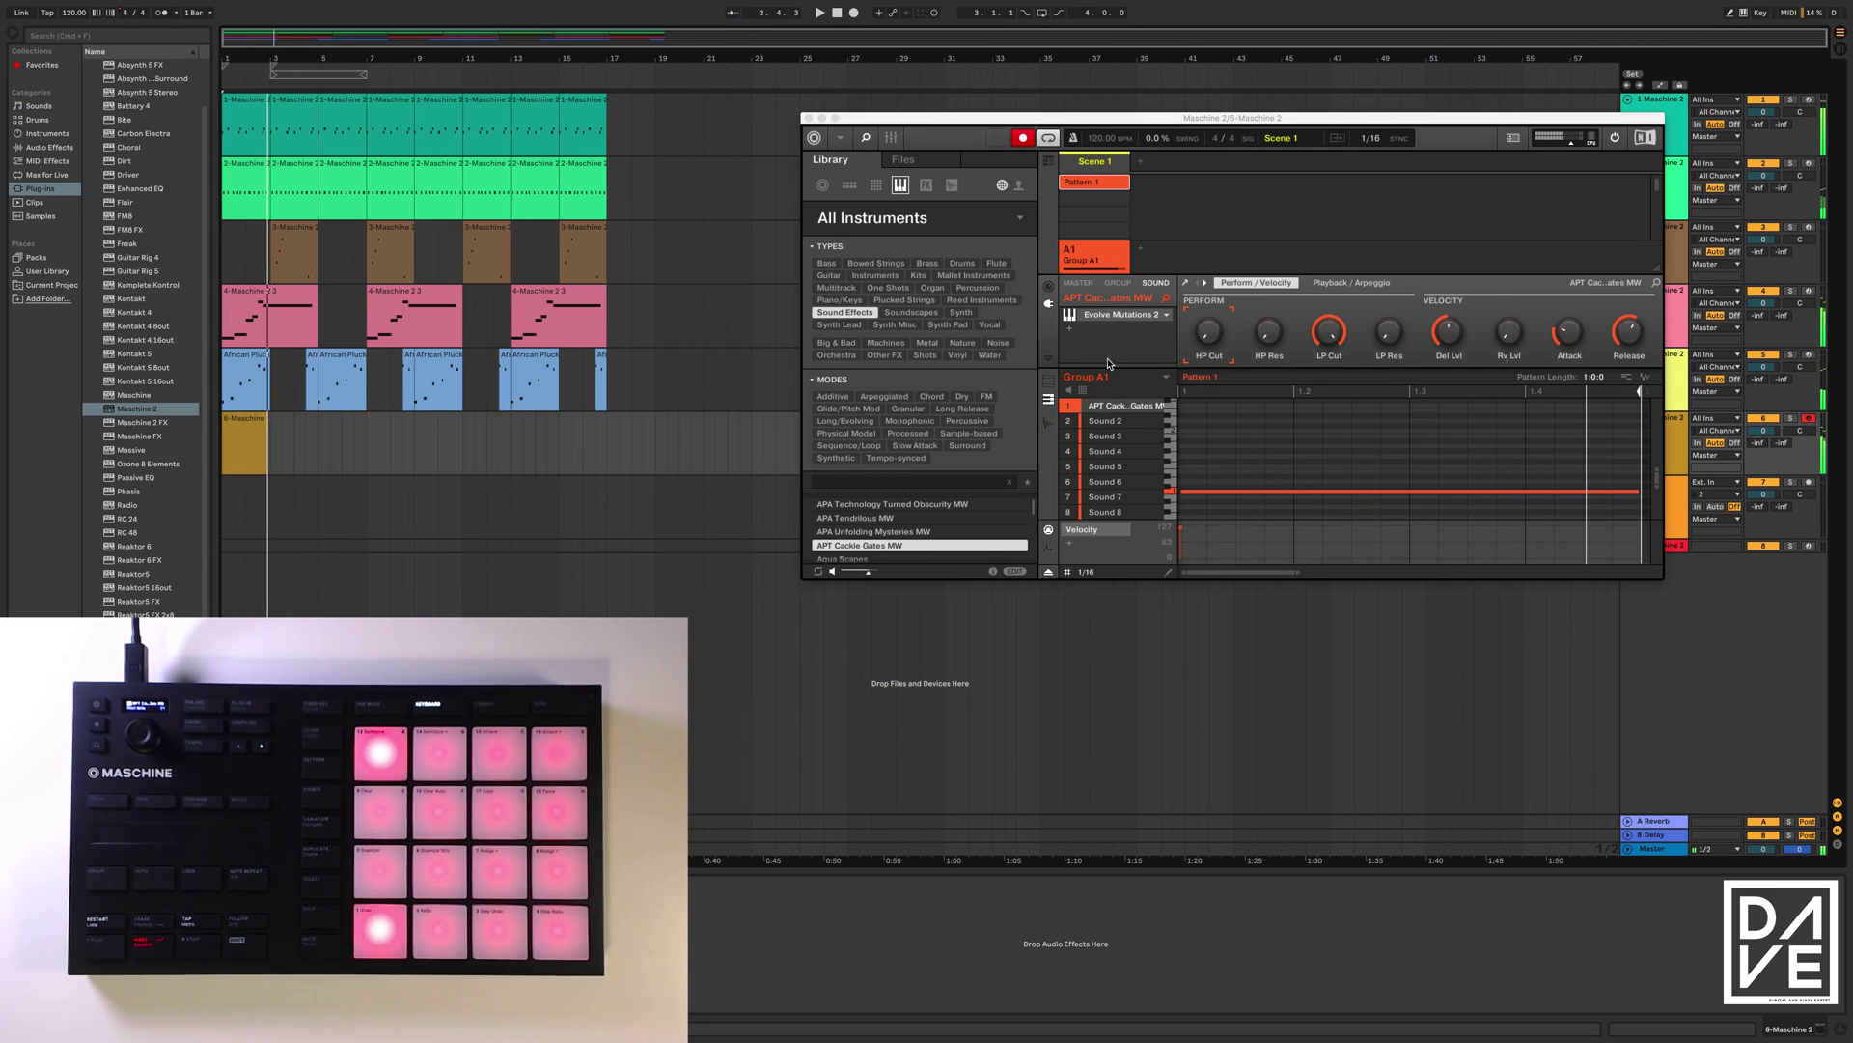
click(1027, 141)
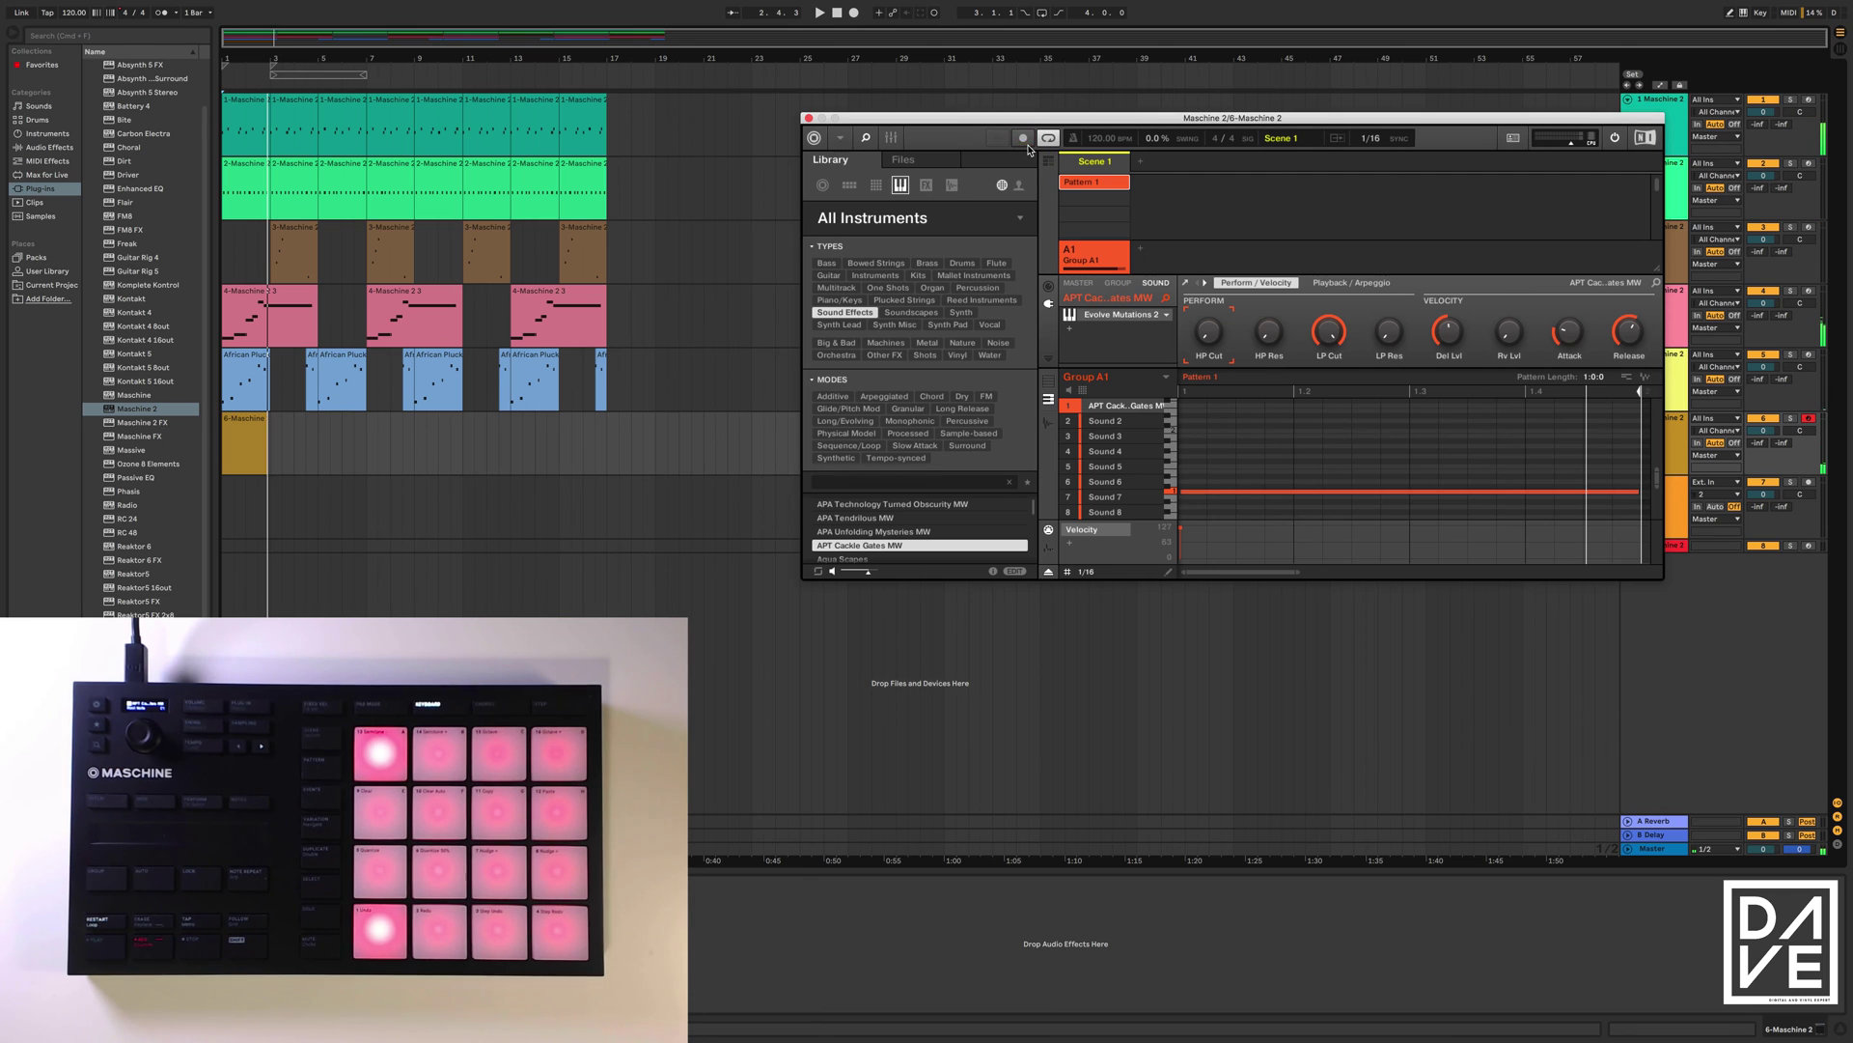
- Quantize the recorded sustained note in Maschine's Pattern 1
click(1293, 493)
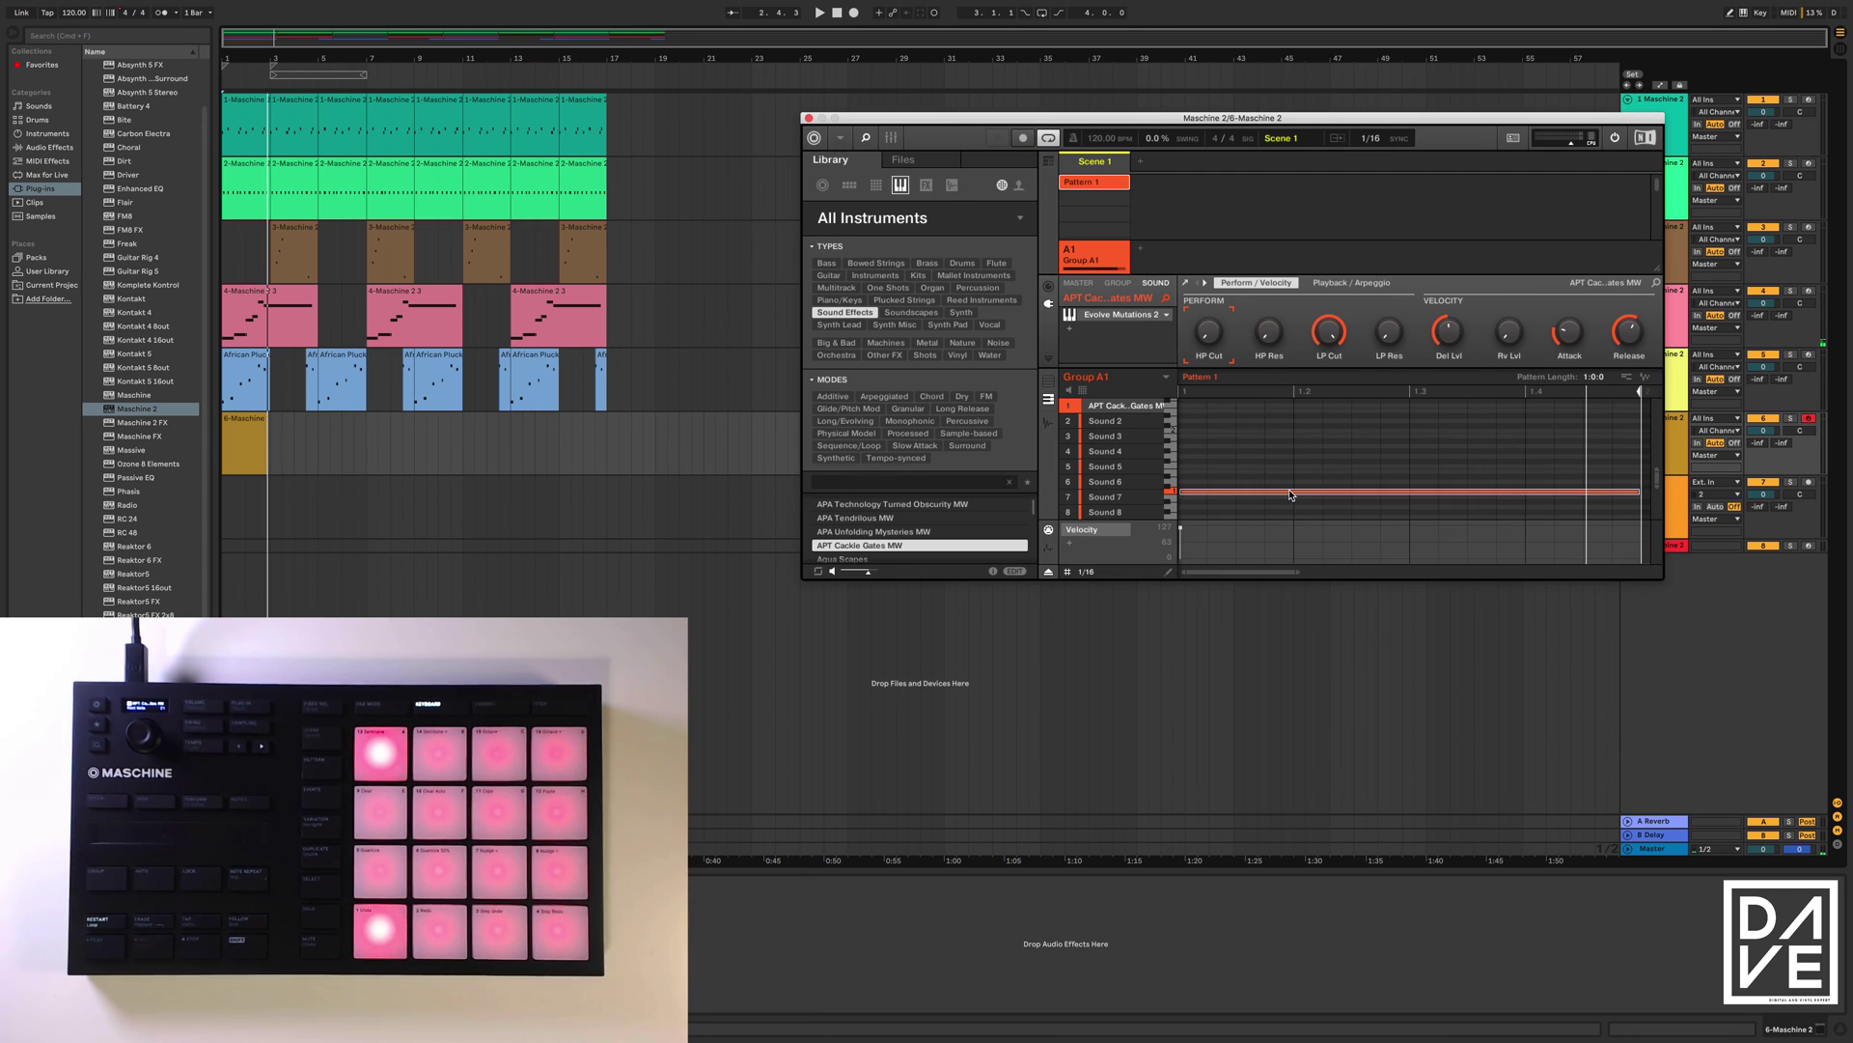
right_click(1292, 494)
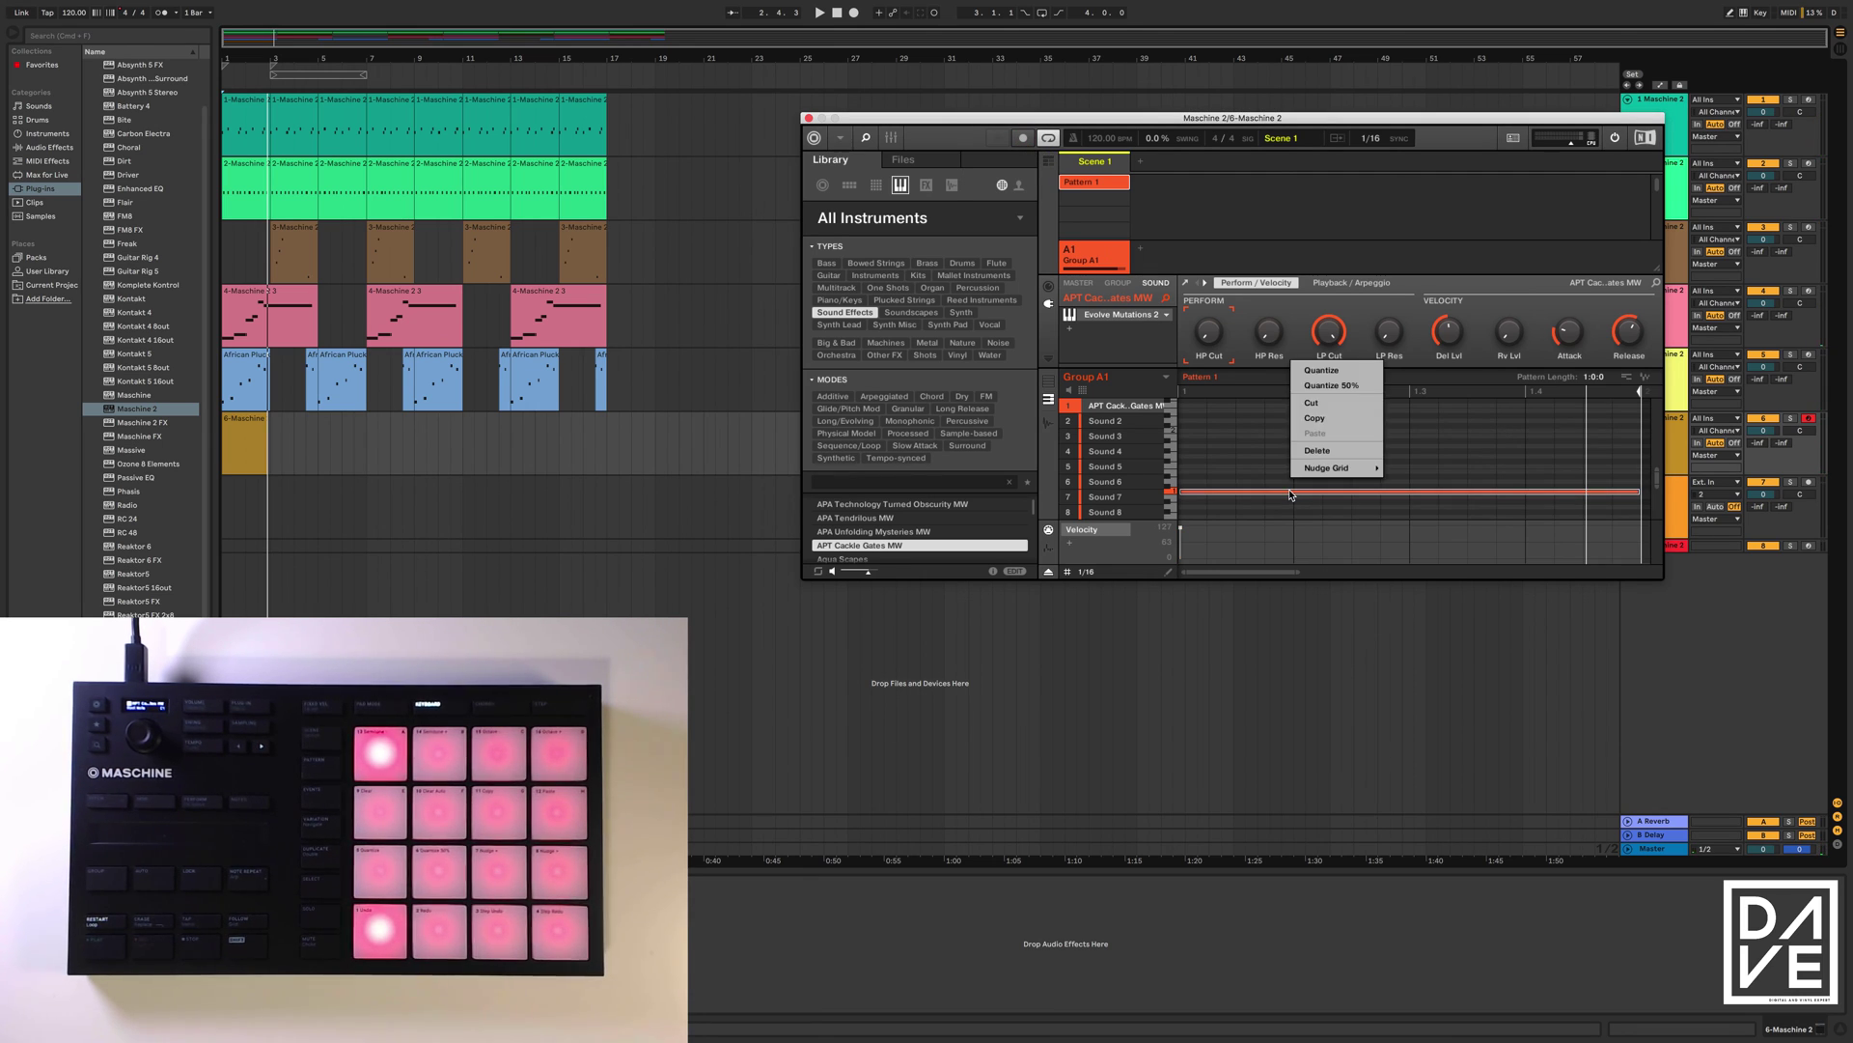
click(1321, 370)
scroll(1571, 501, right, 2)
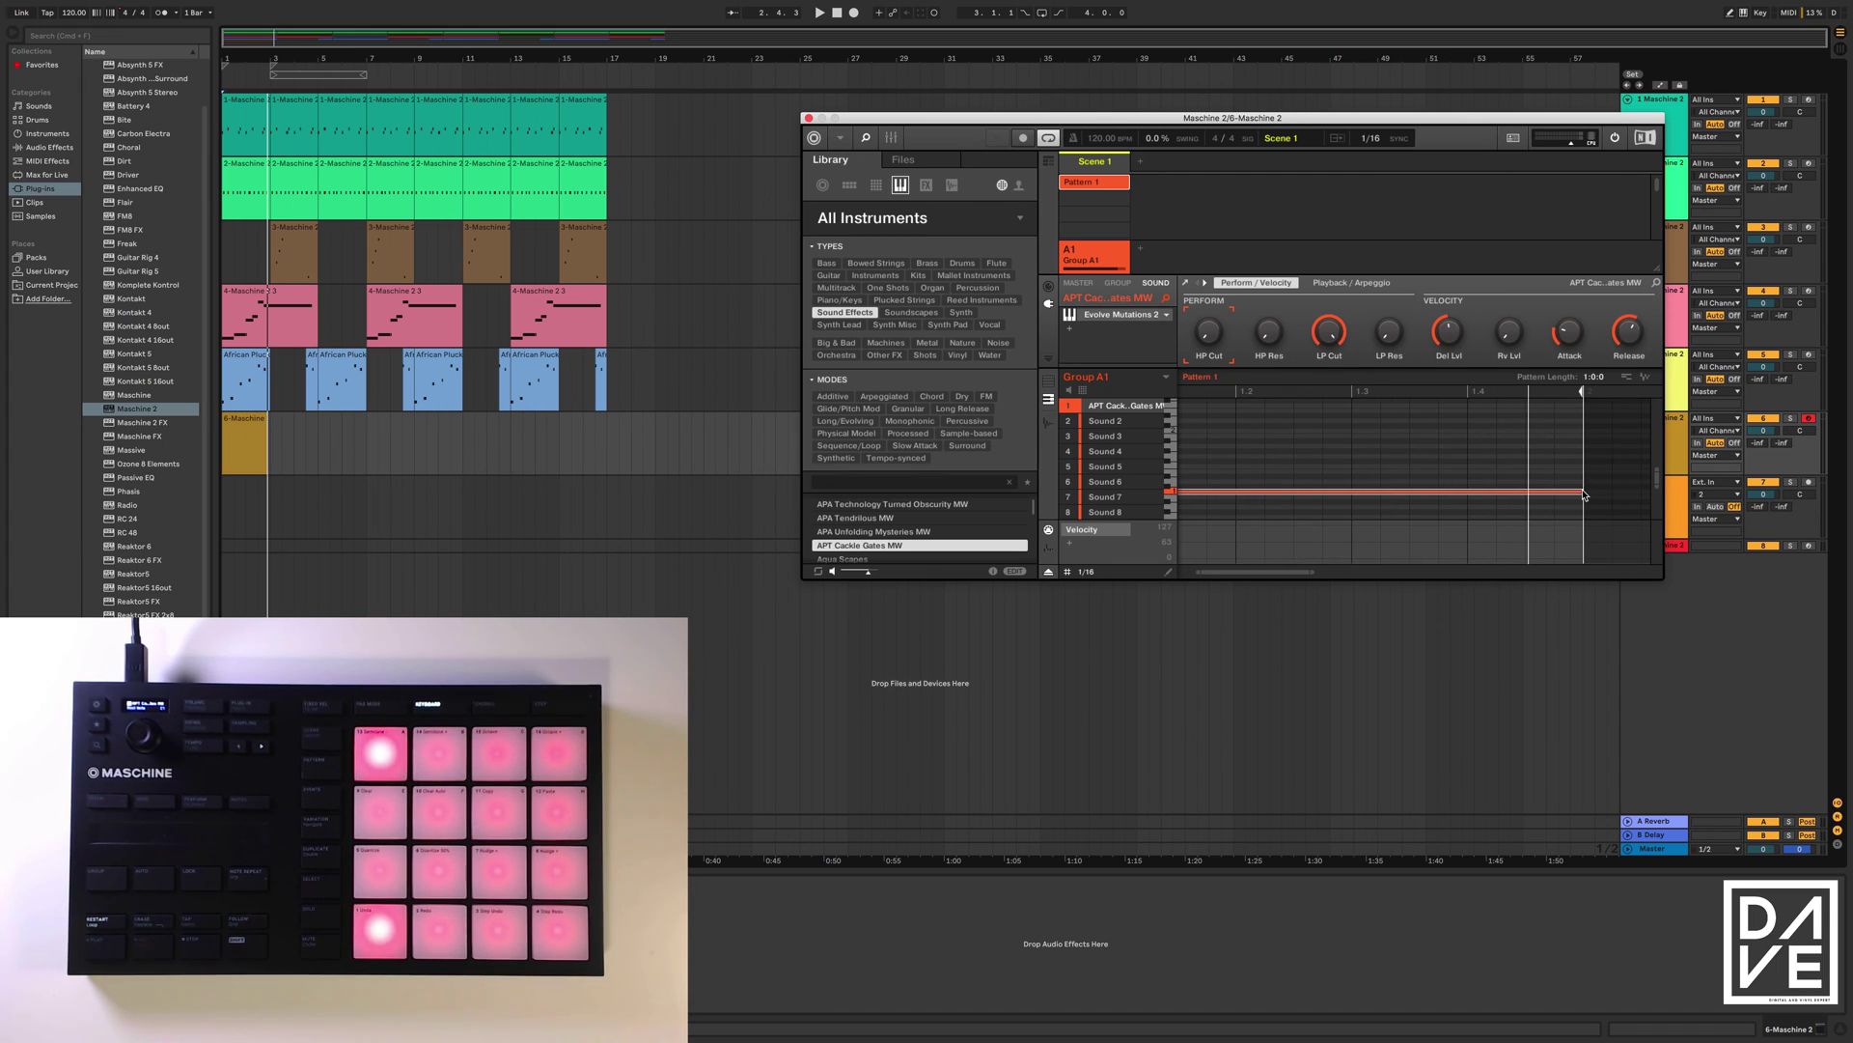
scroll(1462, 452, left, 2)
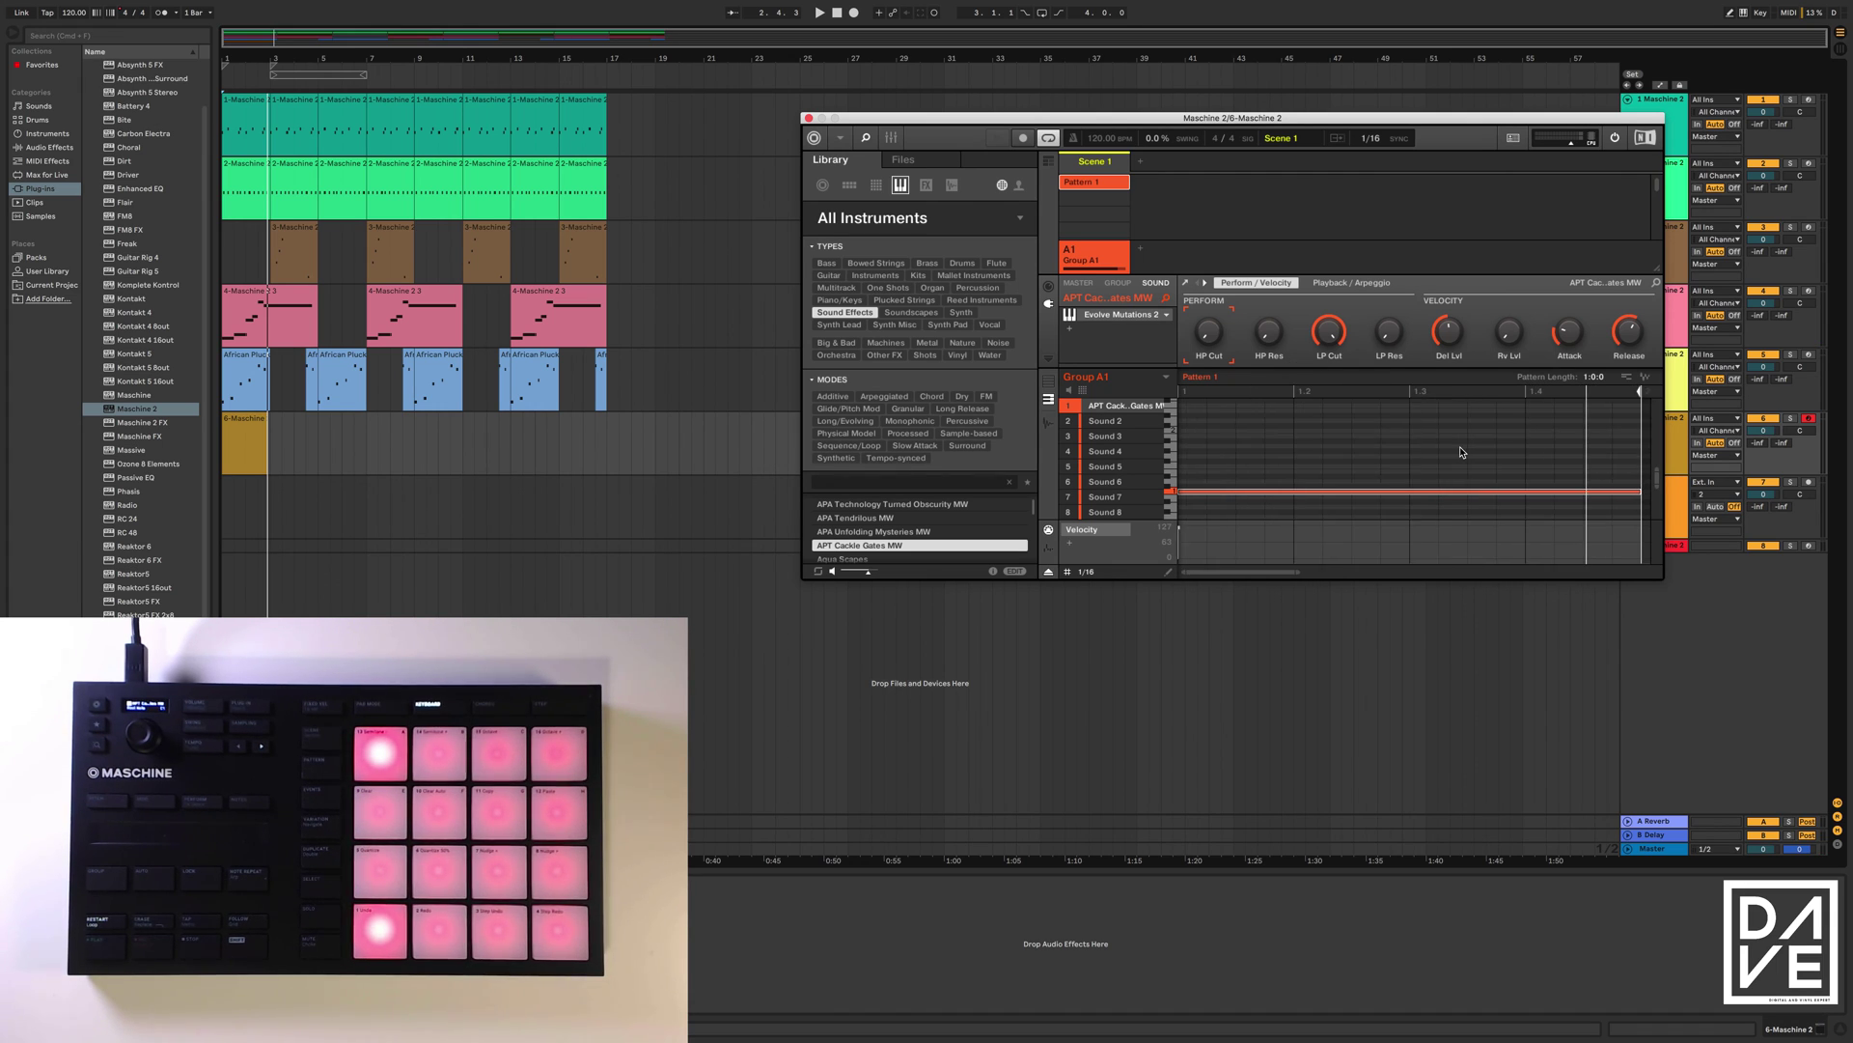
- Export the APT Cackle Gates pattern as audio to bar 1 of the seventh track and re-warp the clip at 120 BPM
click(1644, 378)
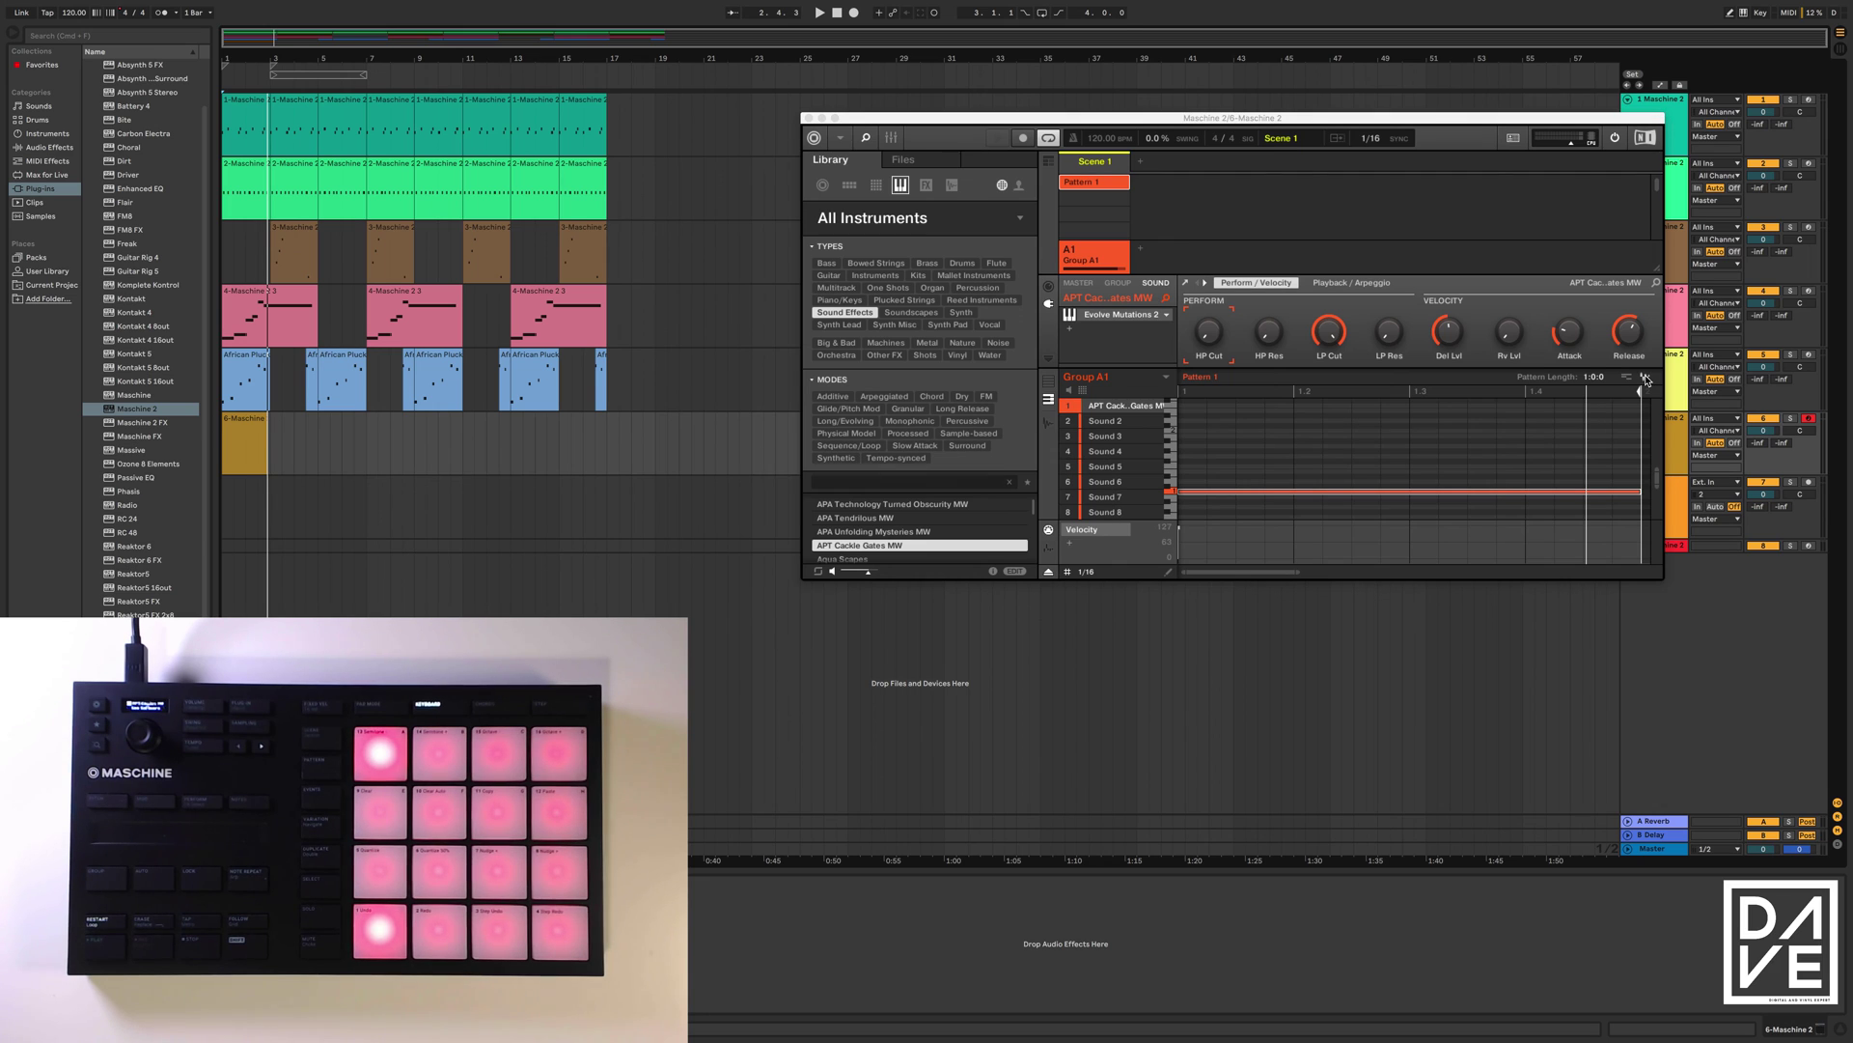
mouse_move(1602, 383)
mouse_down()
mouse_move(1127, 436)
mouse_move(764, 432)
mouse_move(227, 527)
mouse_move(296, 493)
mouse_up()
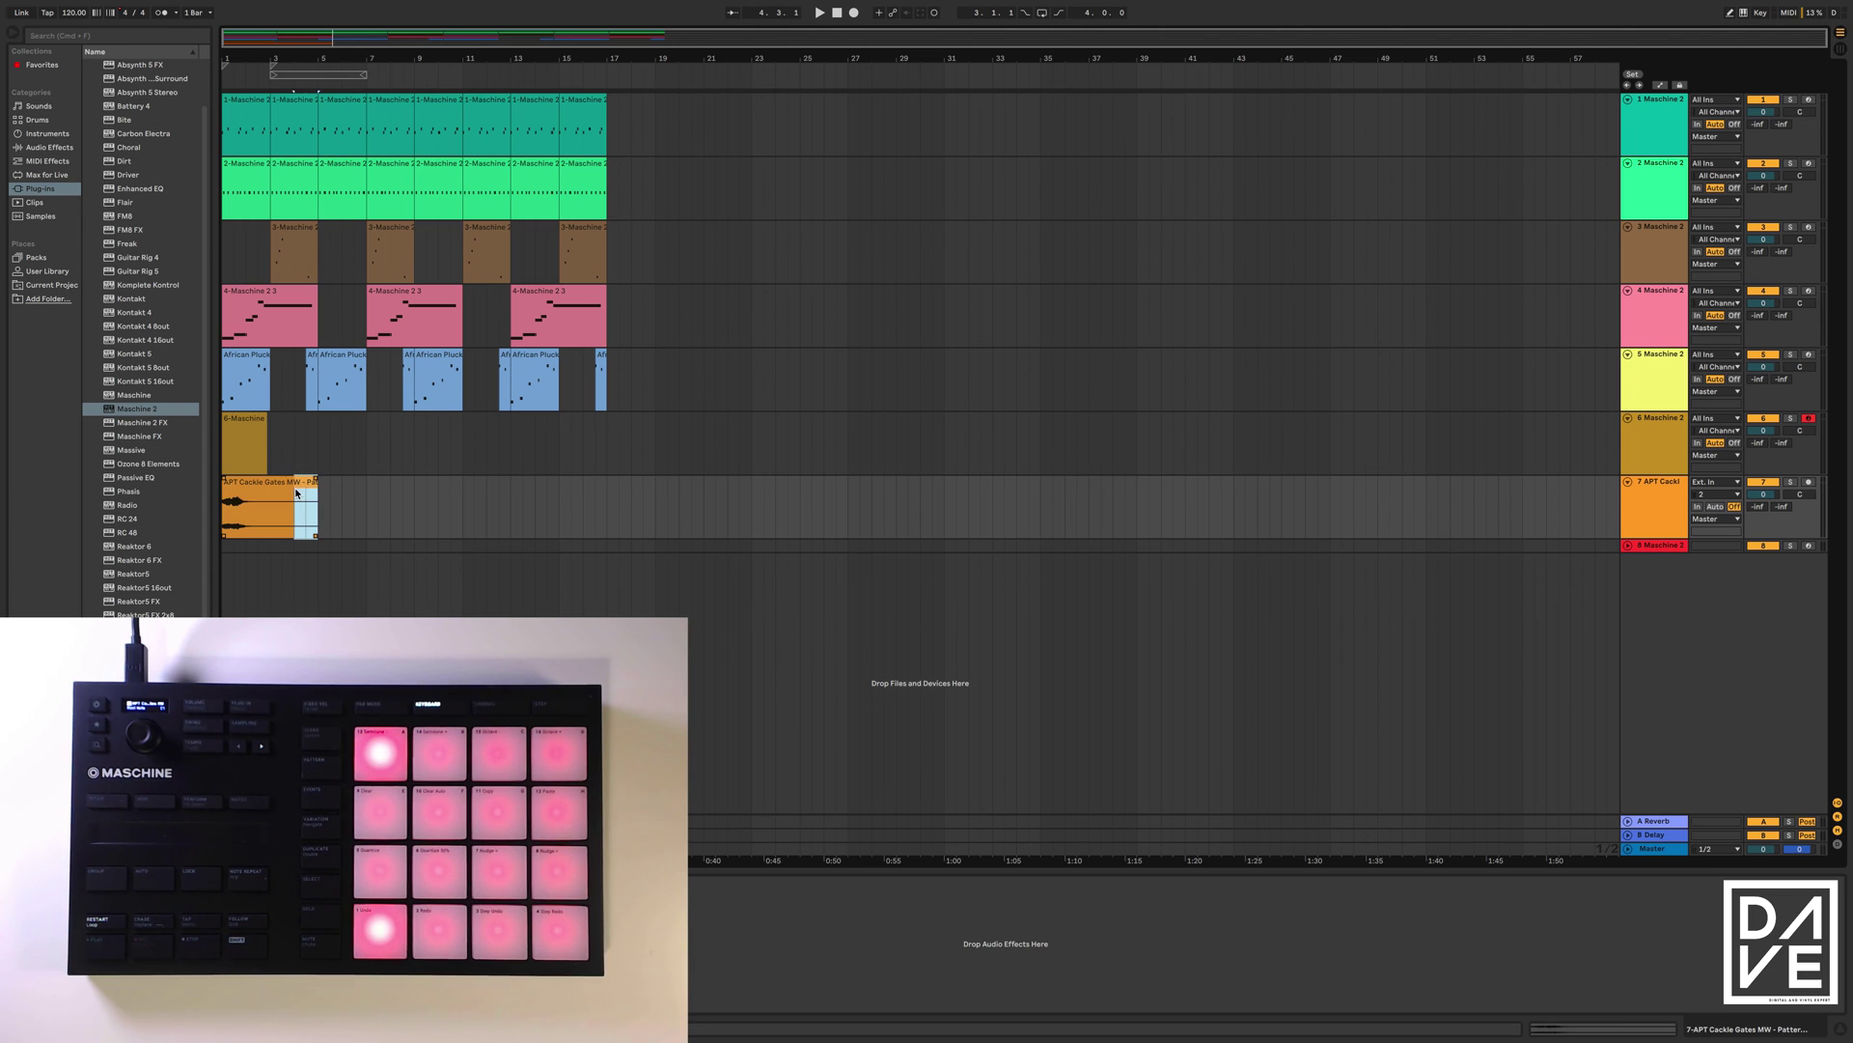
double_click(271, 483)
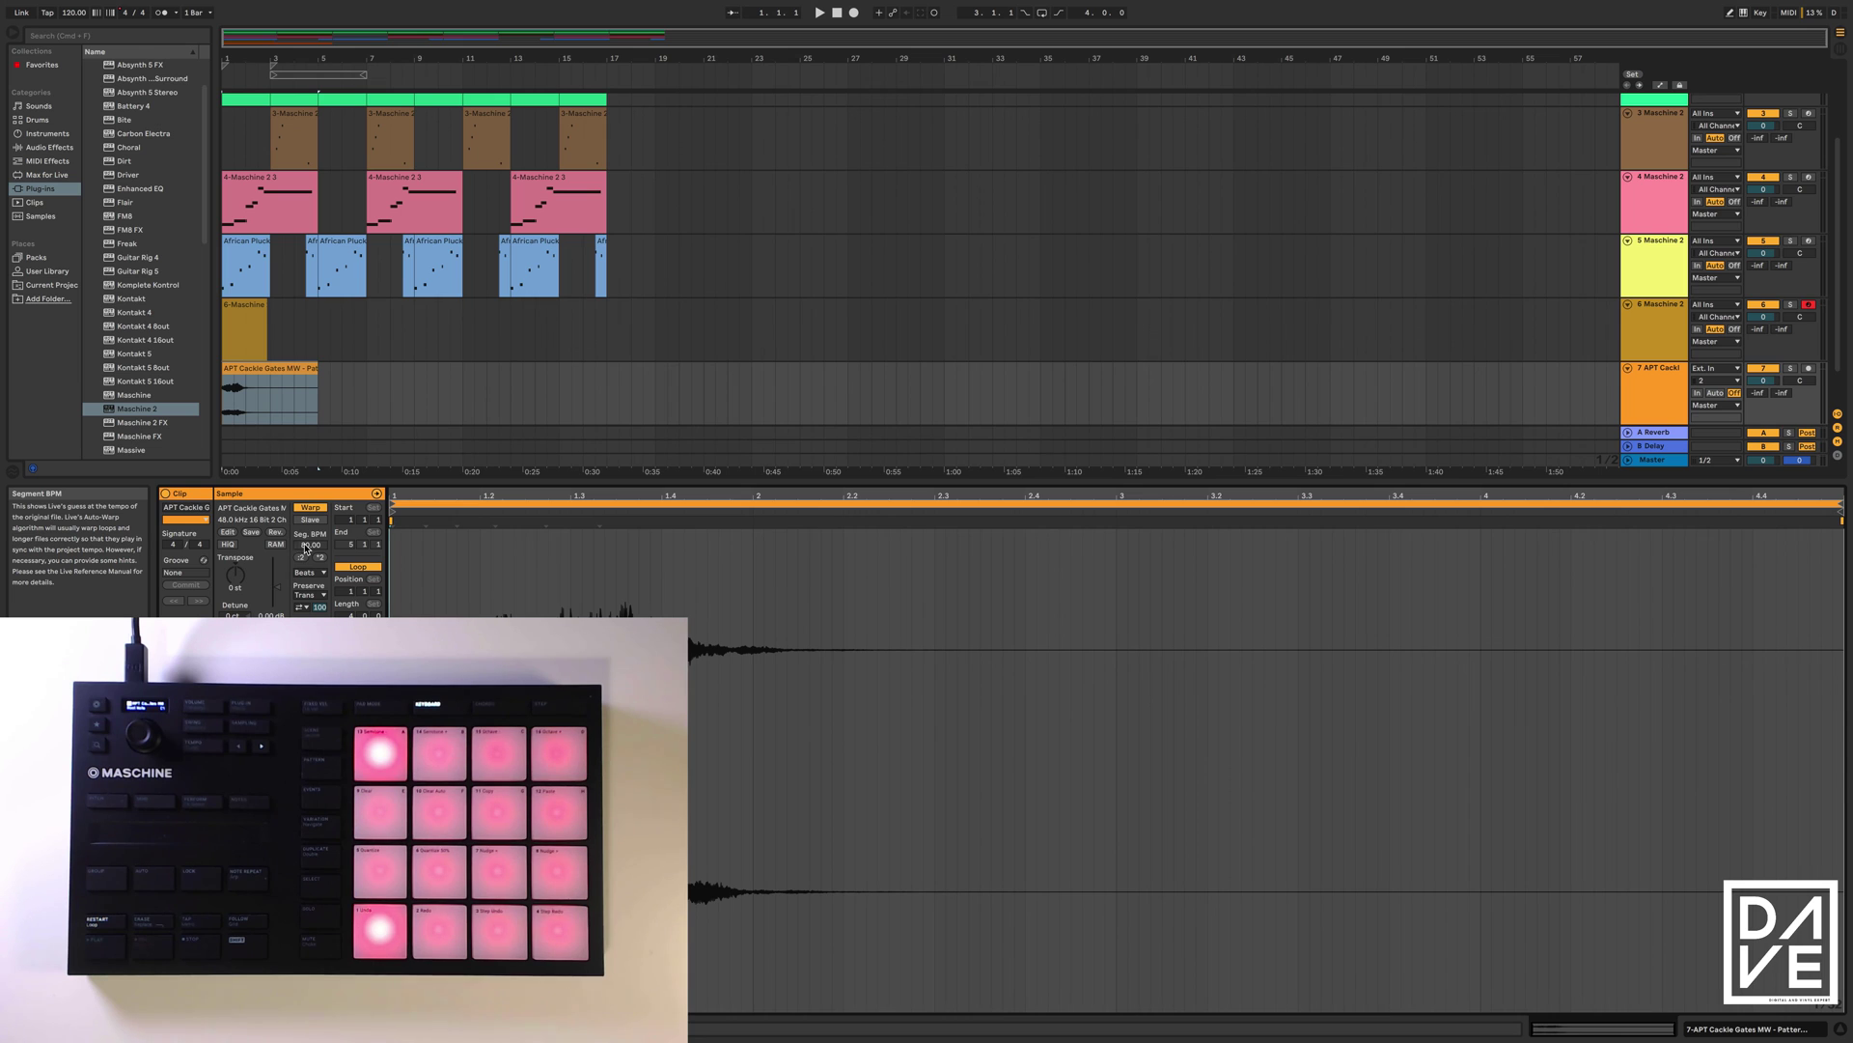
click(312, 507)
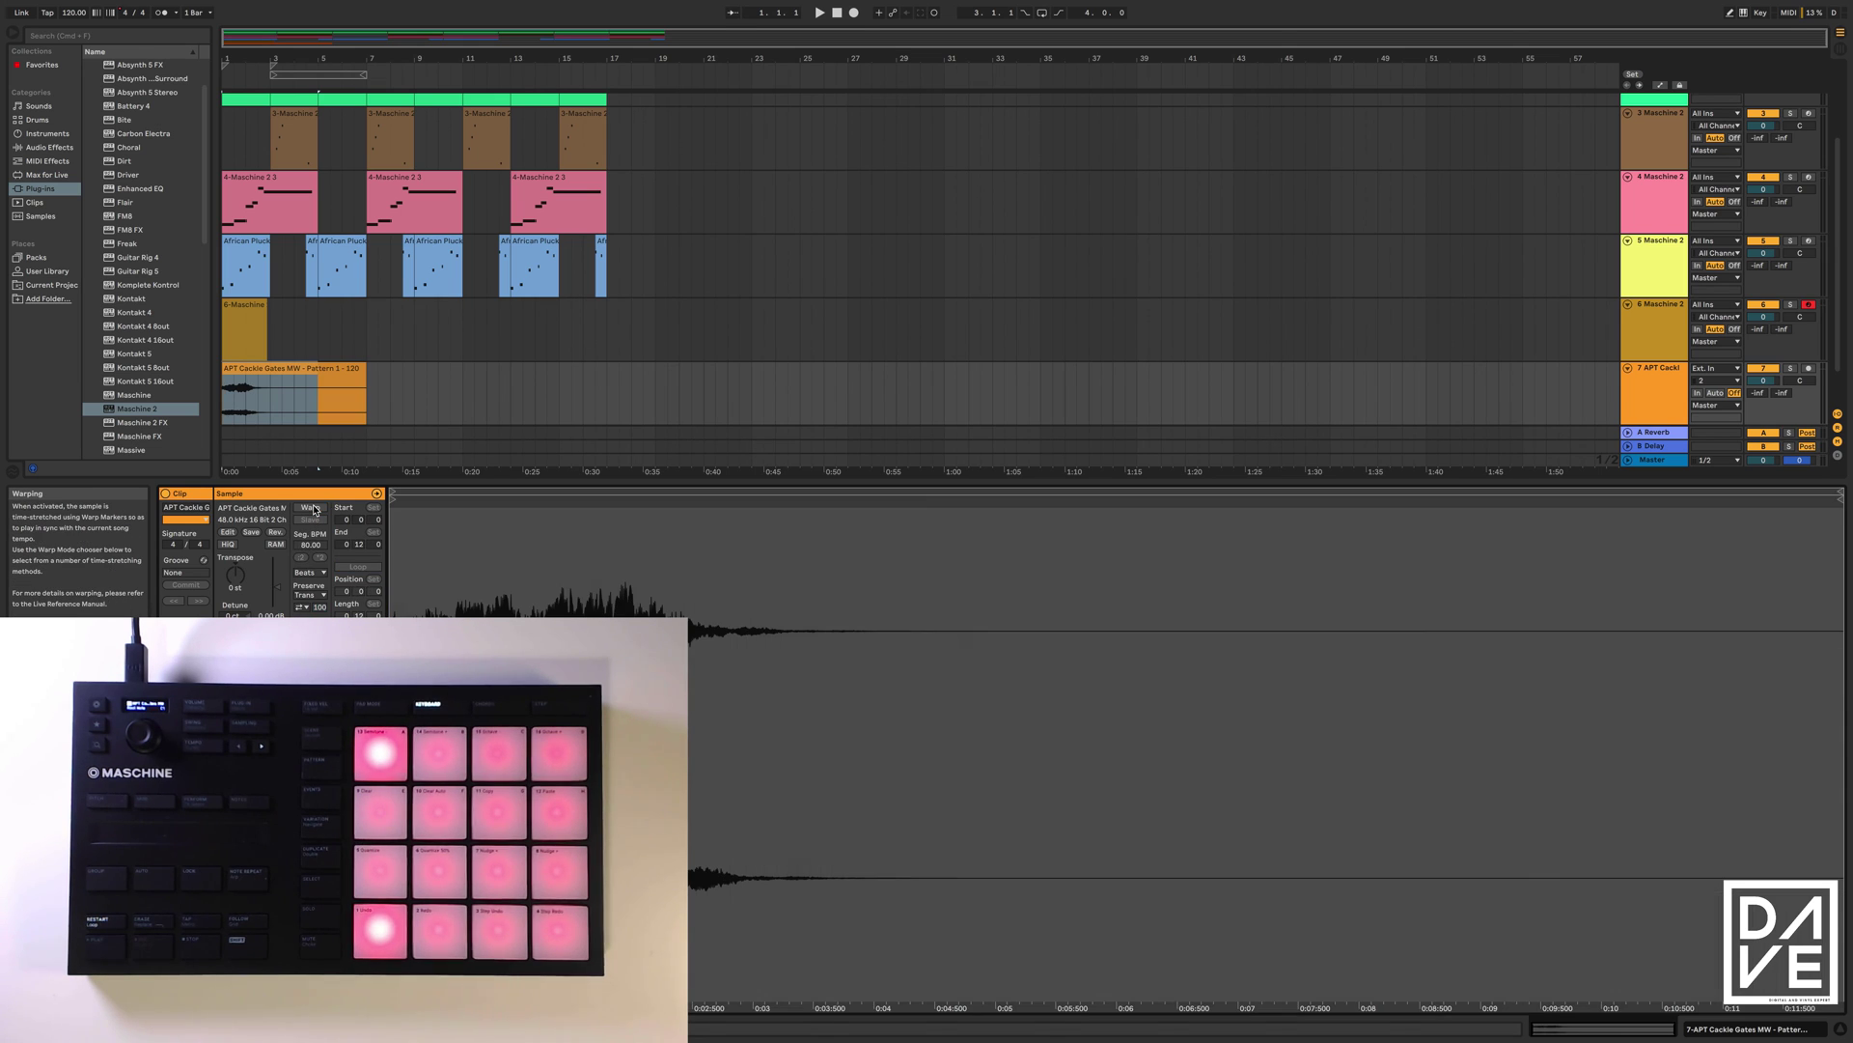
click(312, 507)
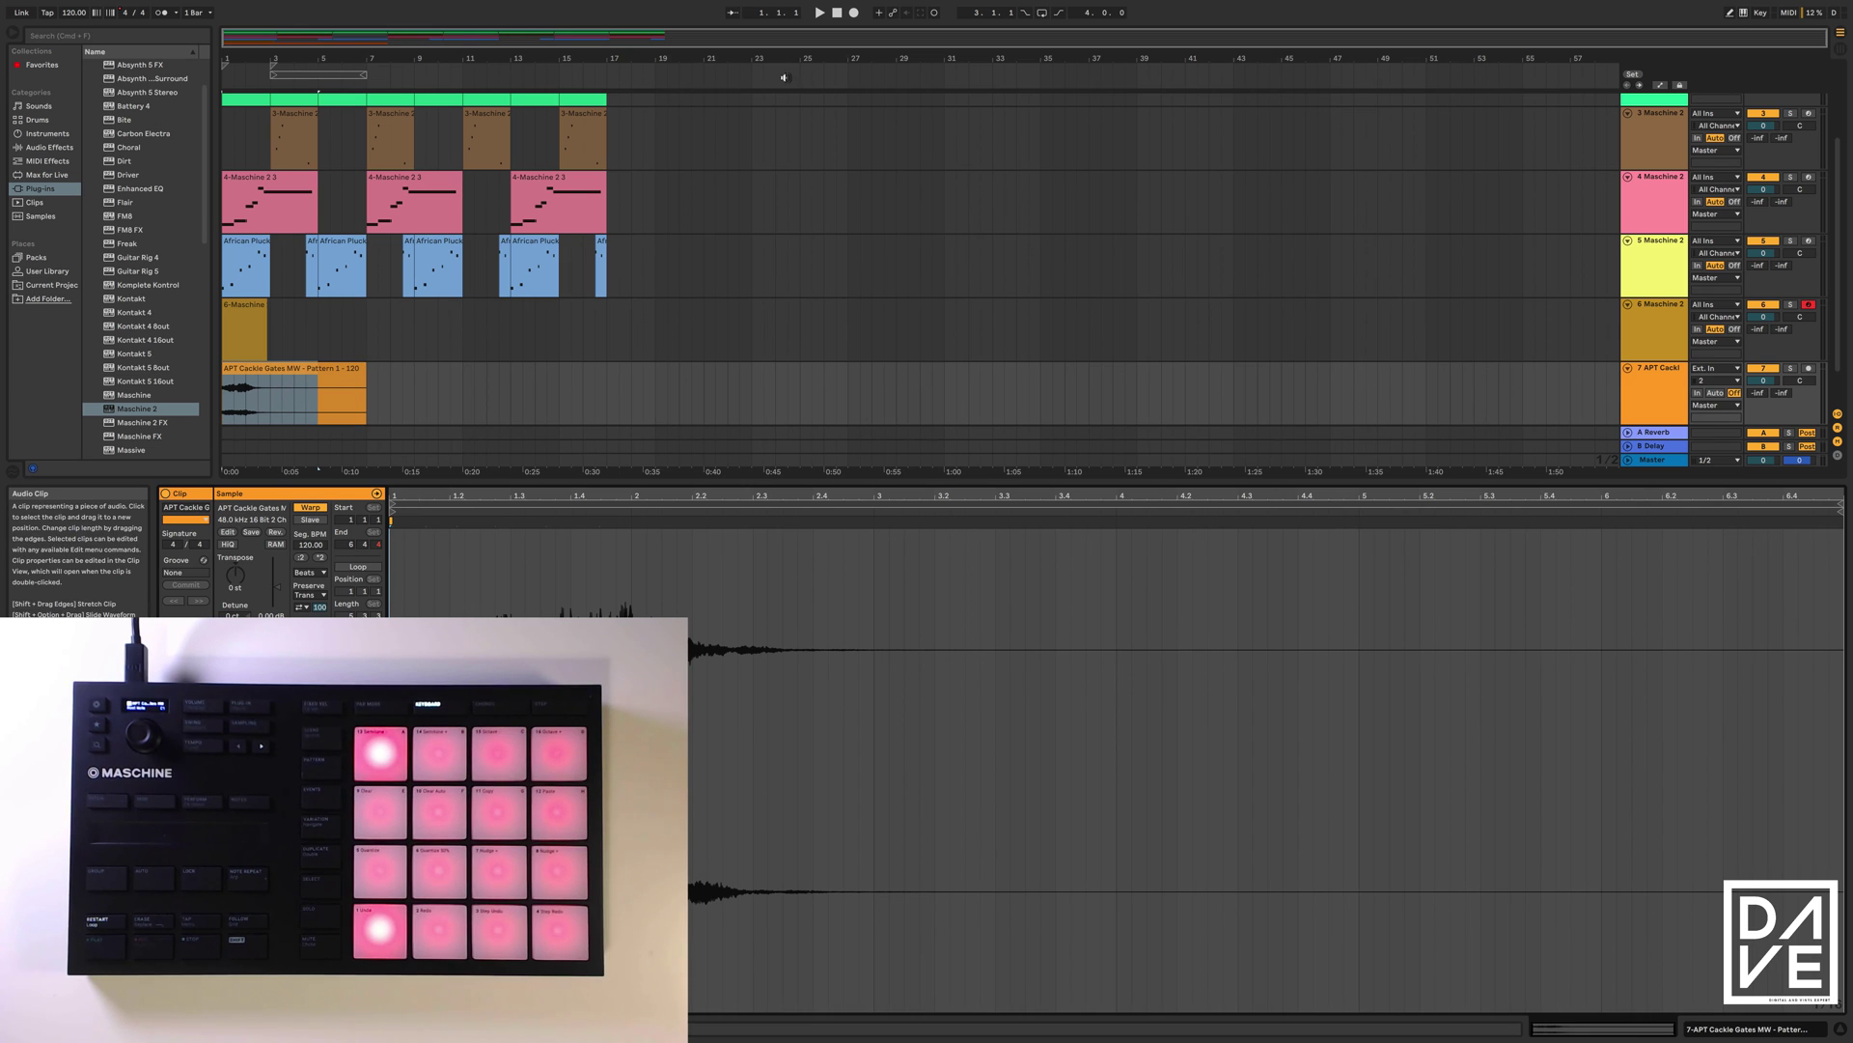
- Trim the APT Cackle Gates audio clip to end at bar 3 and duplicate it seven times to fill the track to bar 17
click(402, 394)
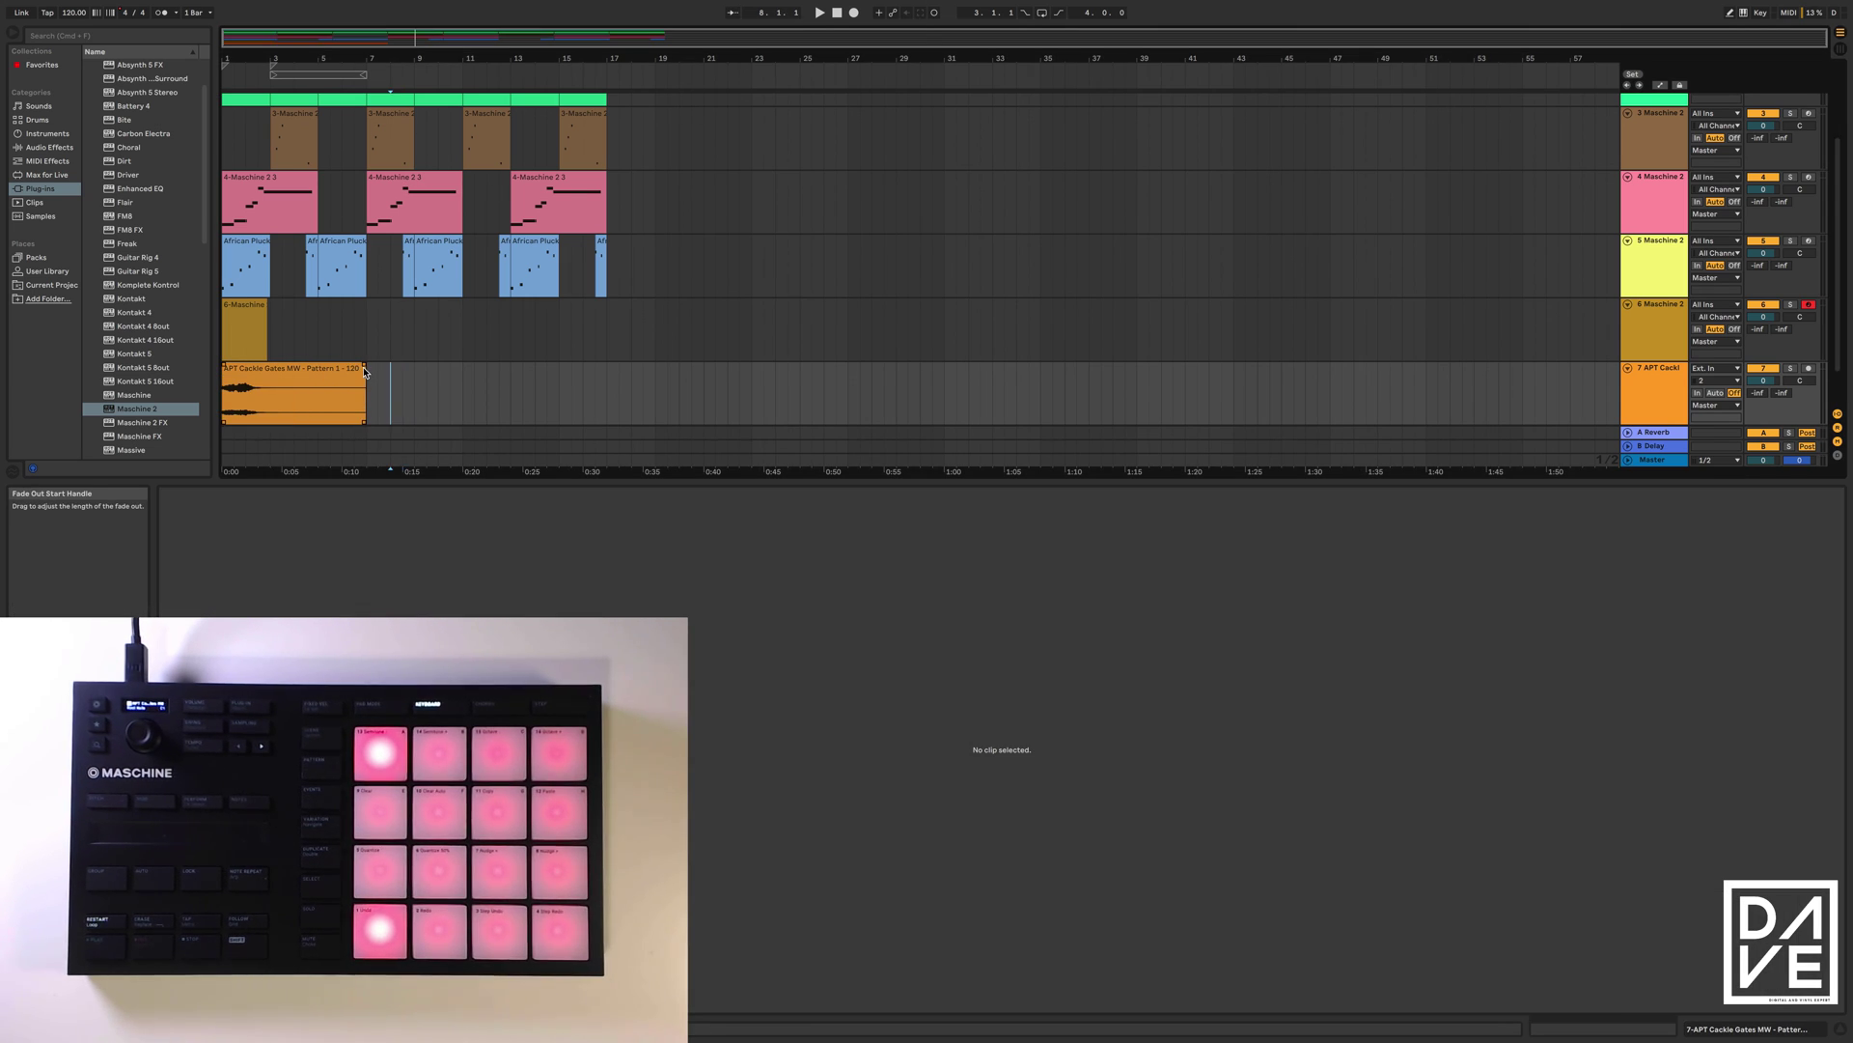
drag(364, 374, 269, 377)
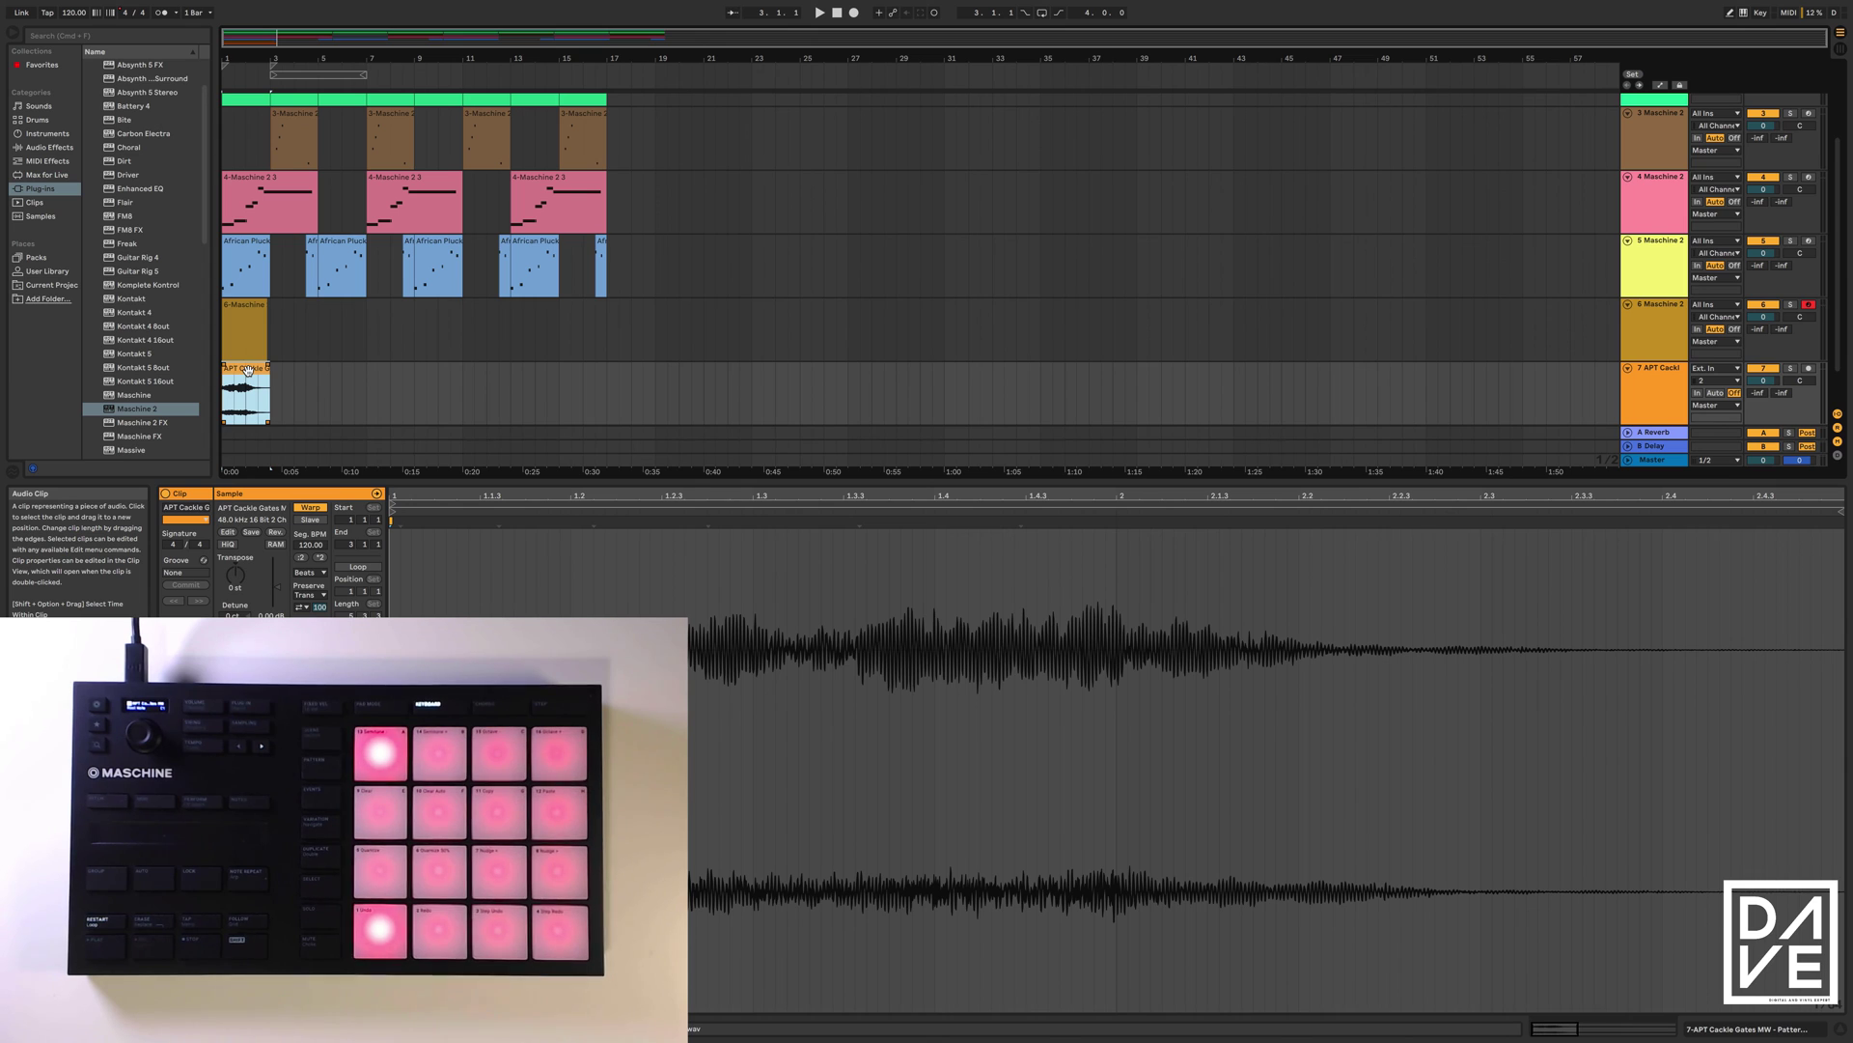
key(super+d)
key(super+d)
key(super+d)
key(super+d)
key(super+d)
key(super+d)
key(super+d)
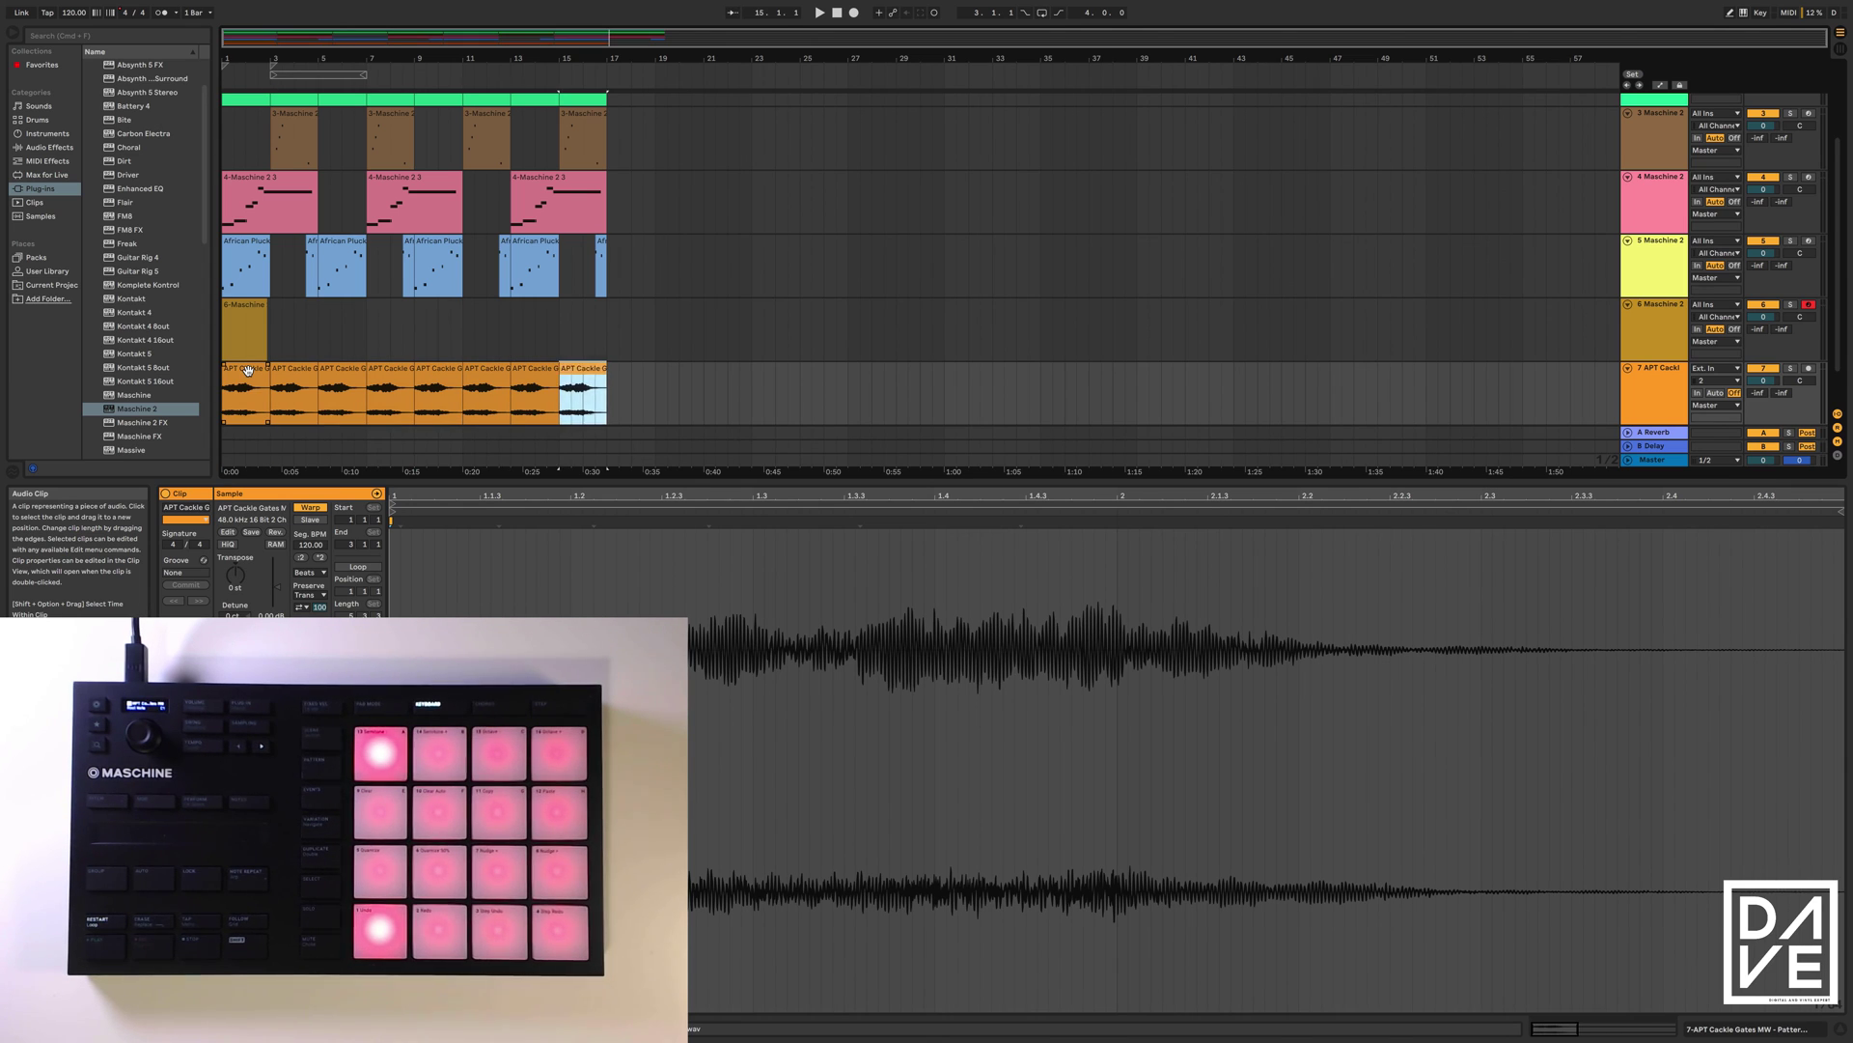
- Lower the volume of the APT Cackle Gates audio track while auditioning it with the arrangement
click(1768, 383)
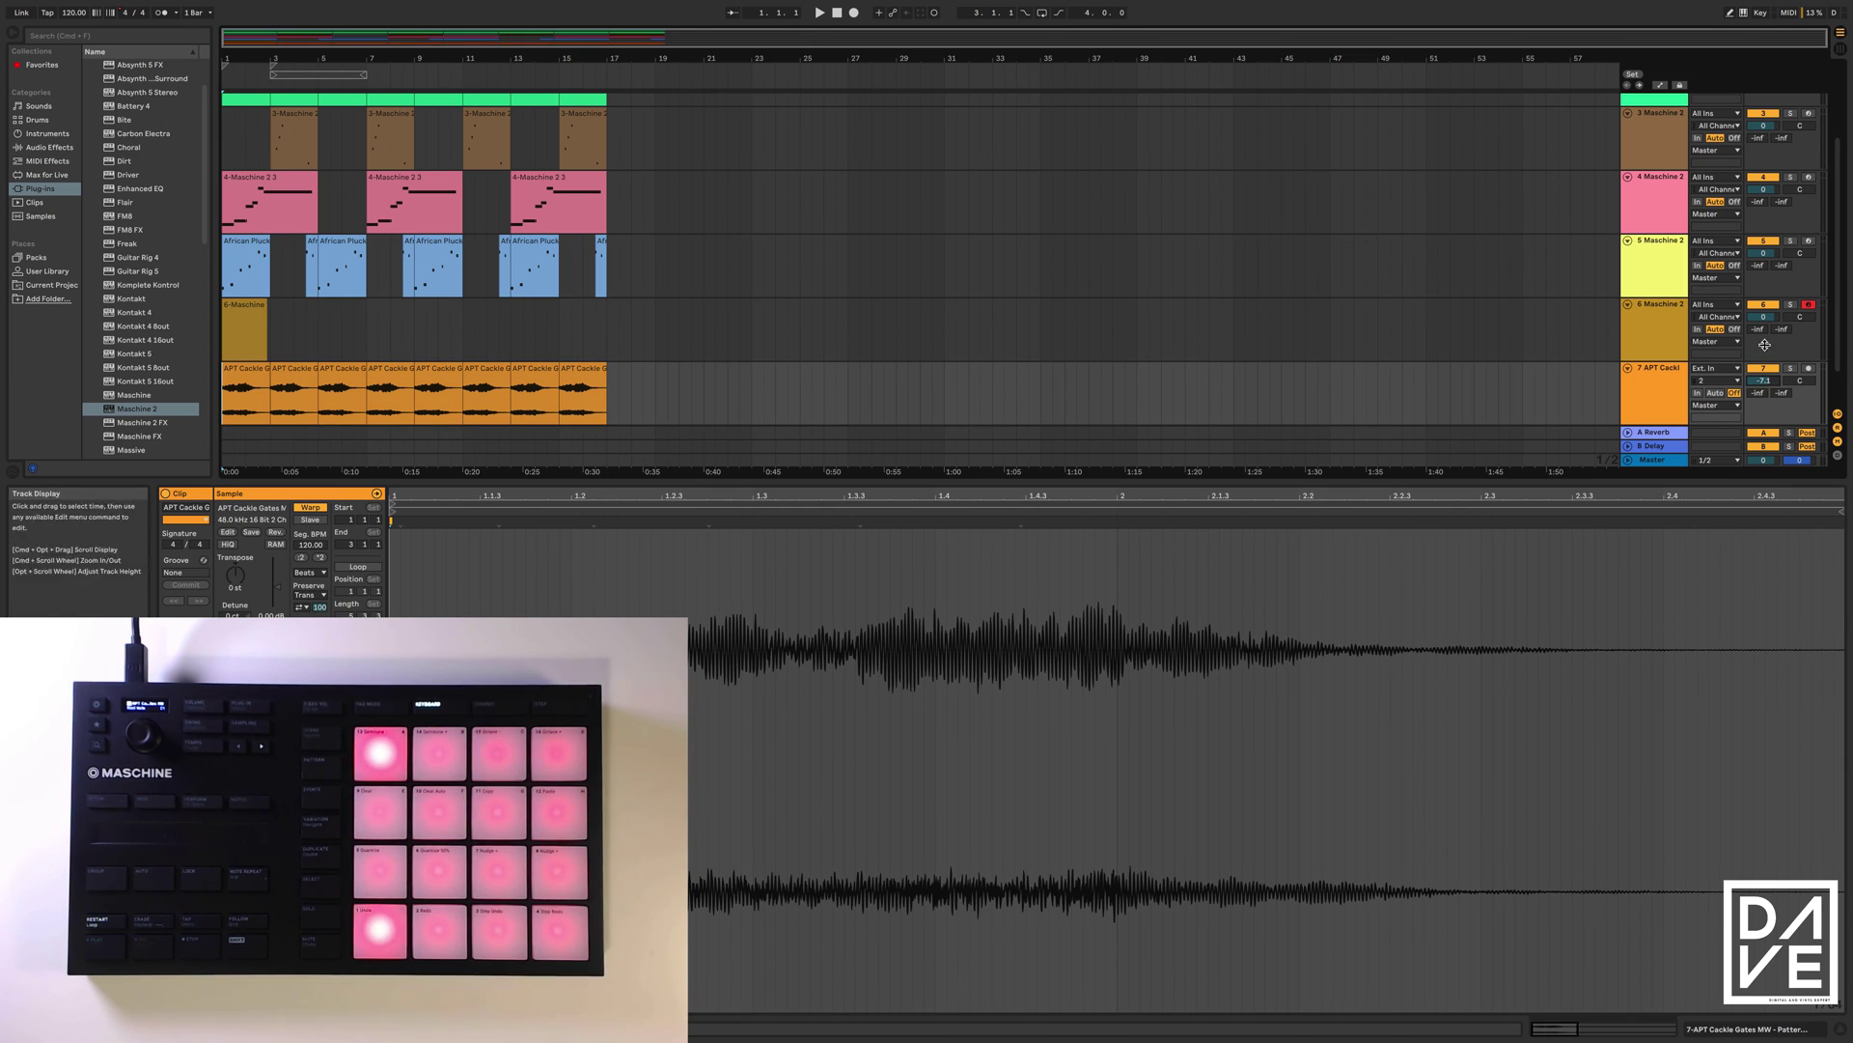
click(1335, 328)
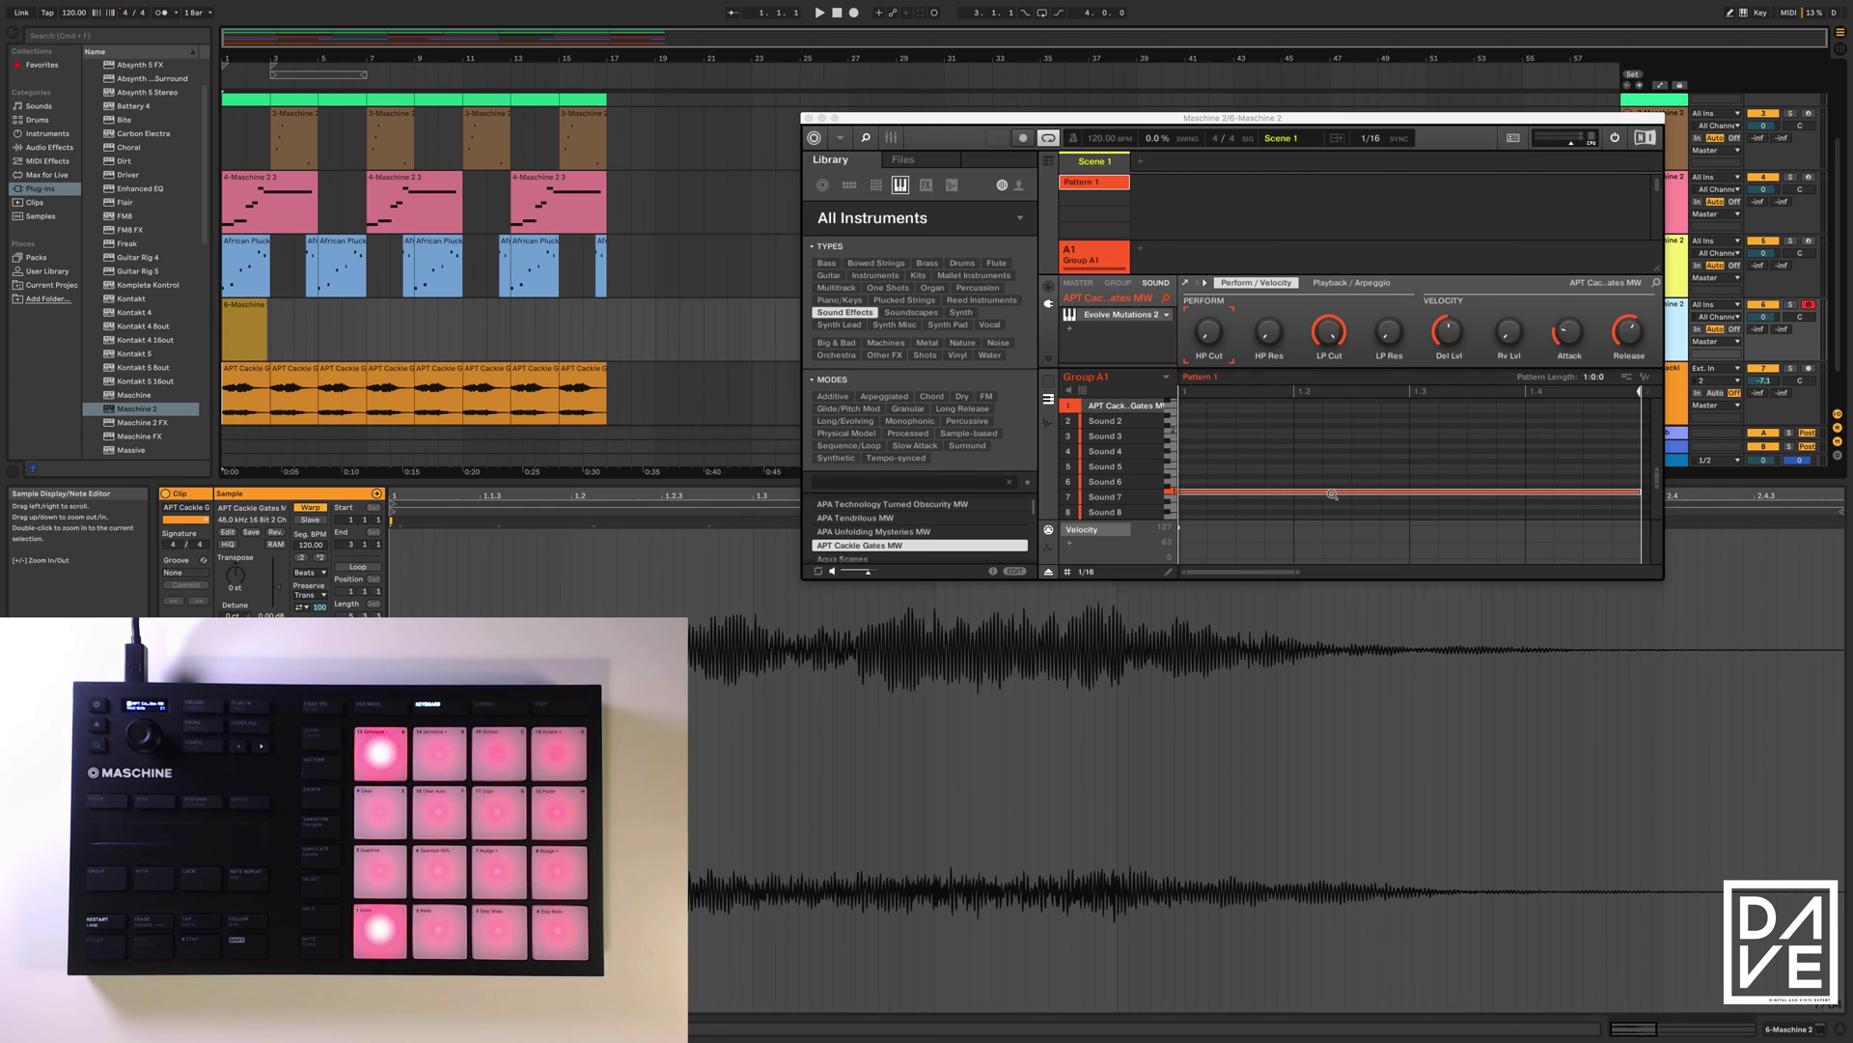
click(809, 118)
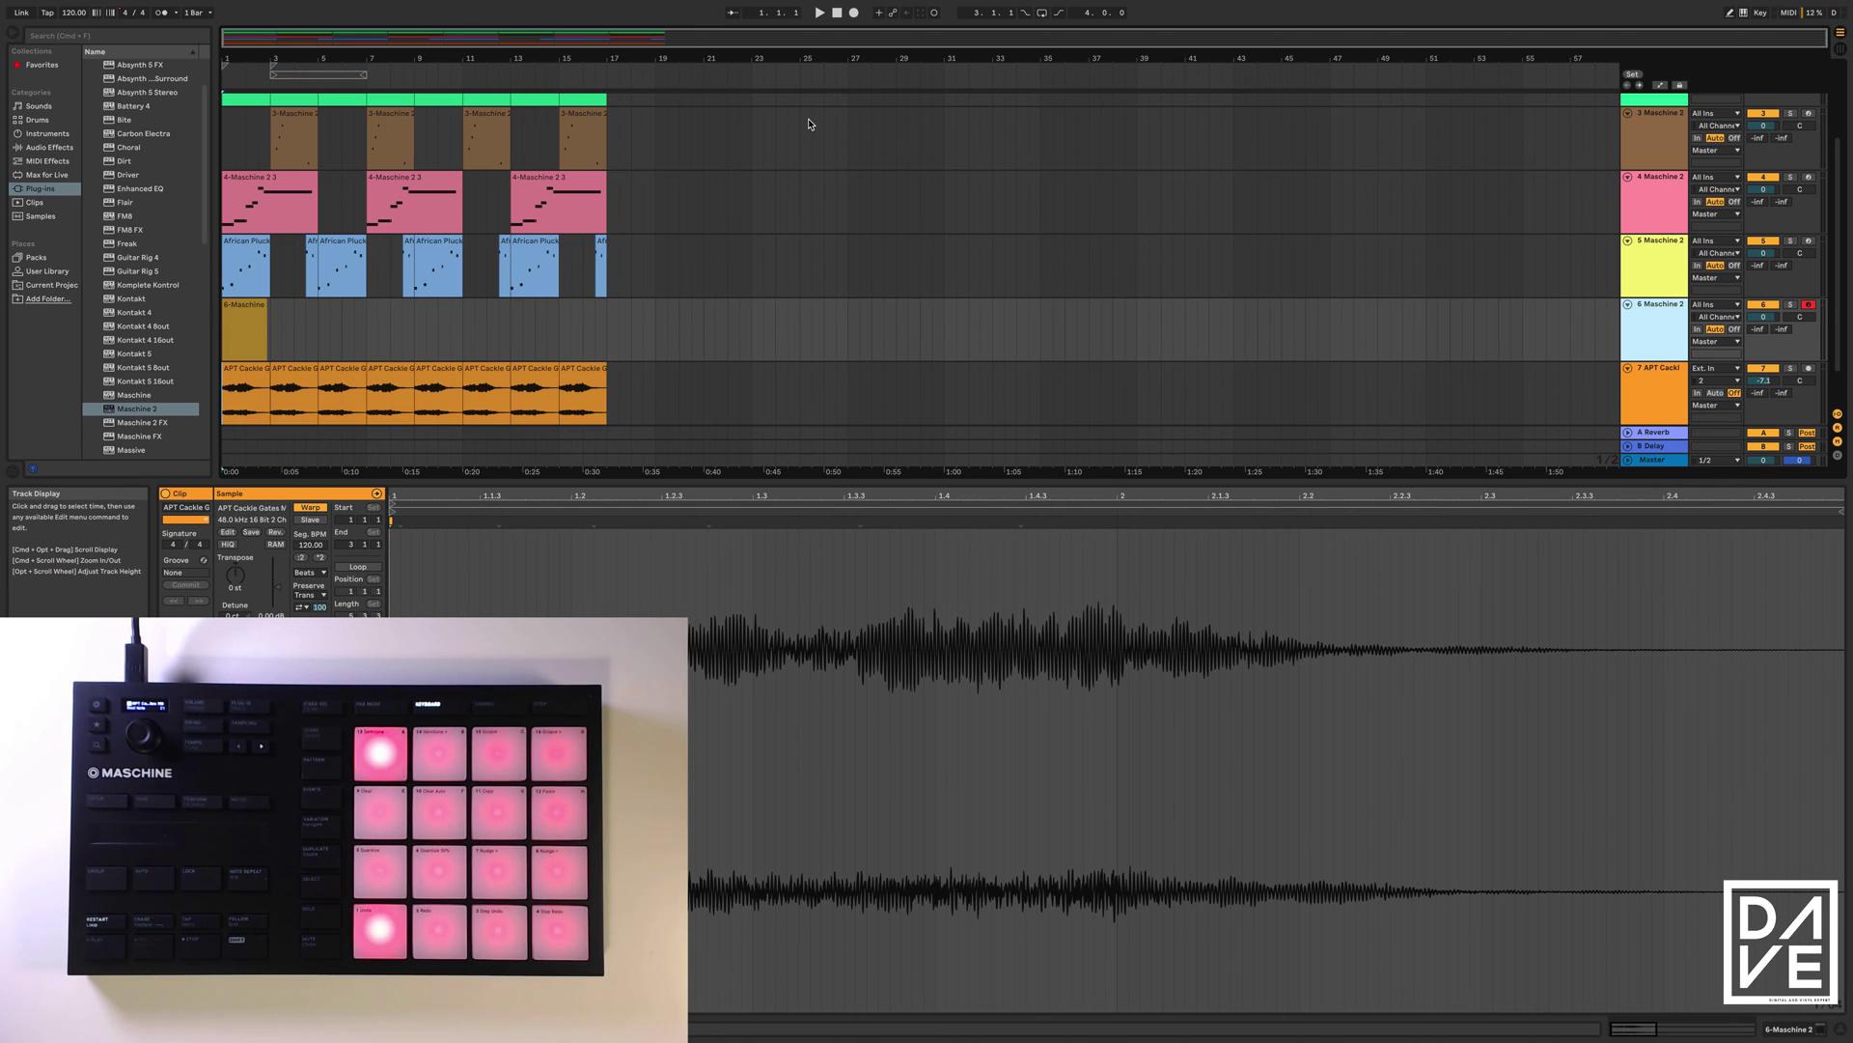
click(818, 13)
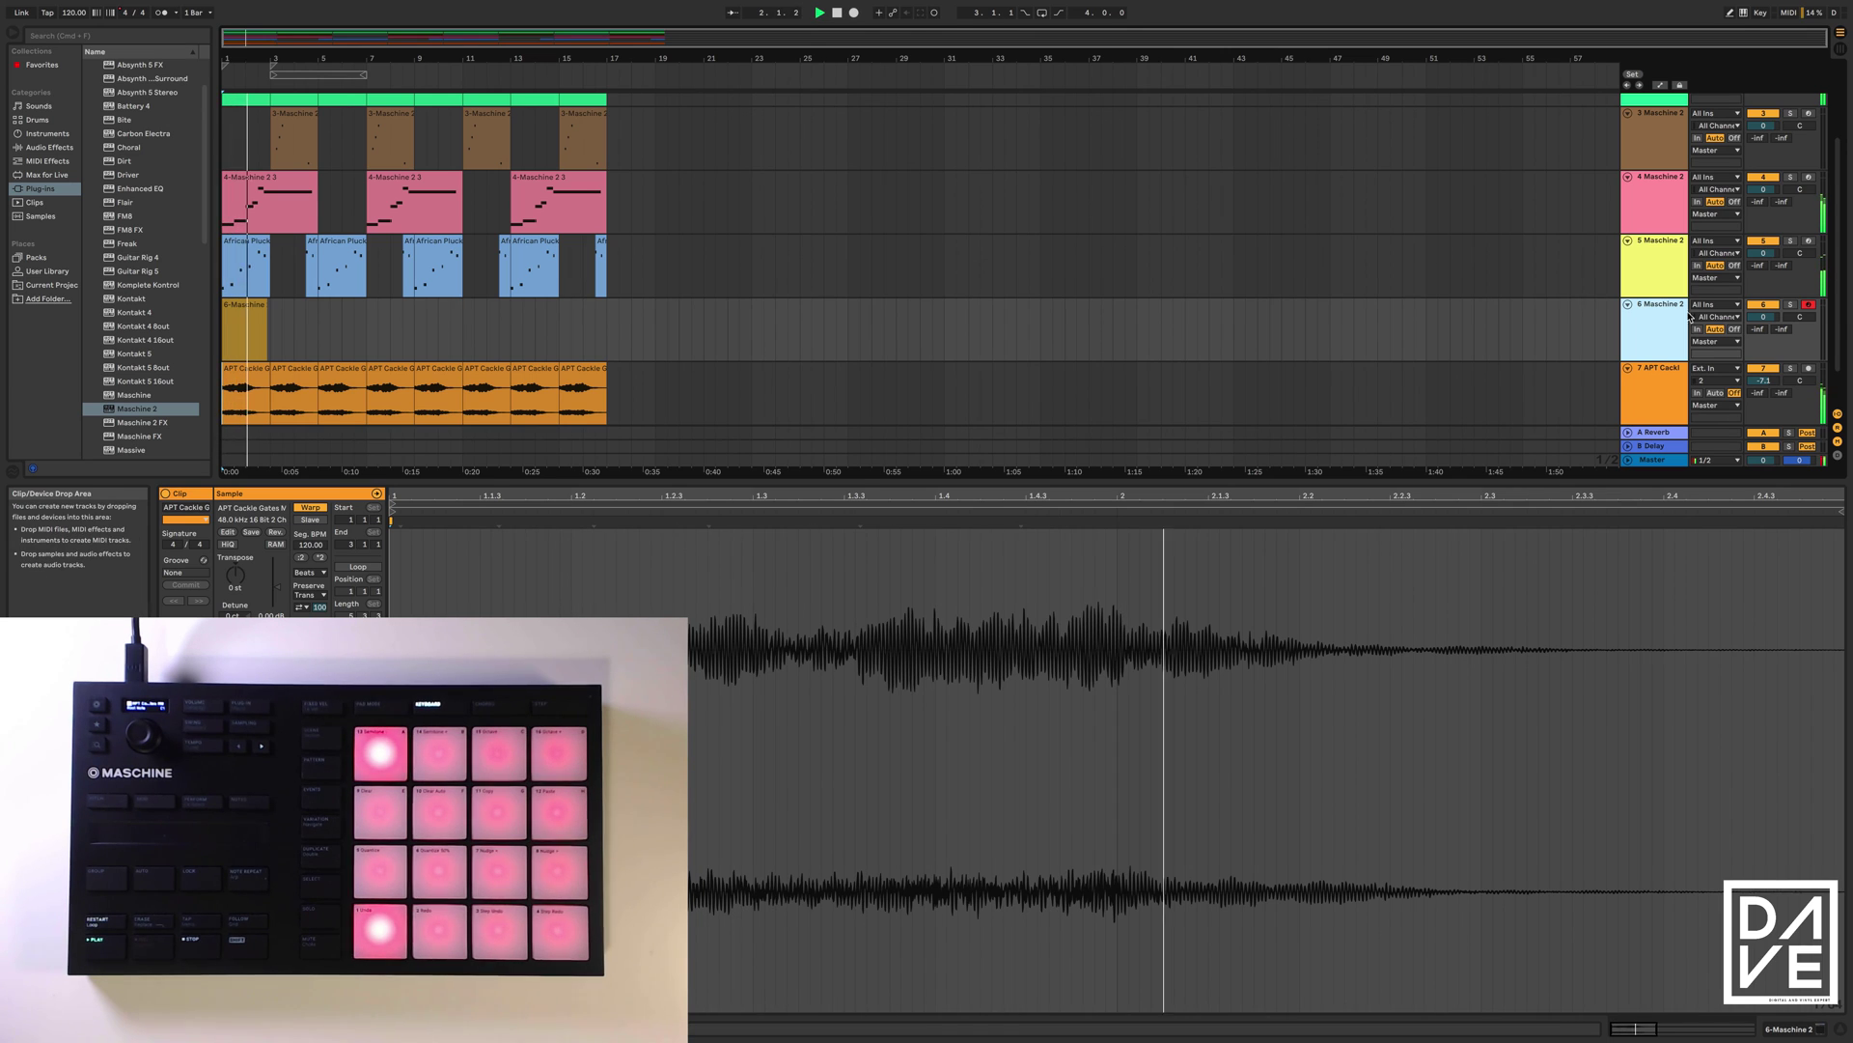
drag(1763, 381, 1763, 397)
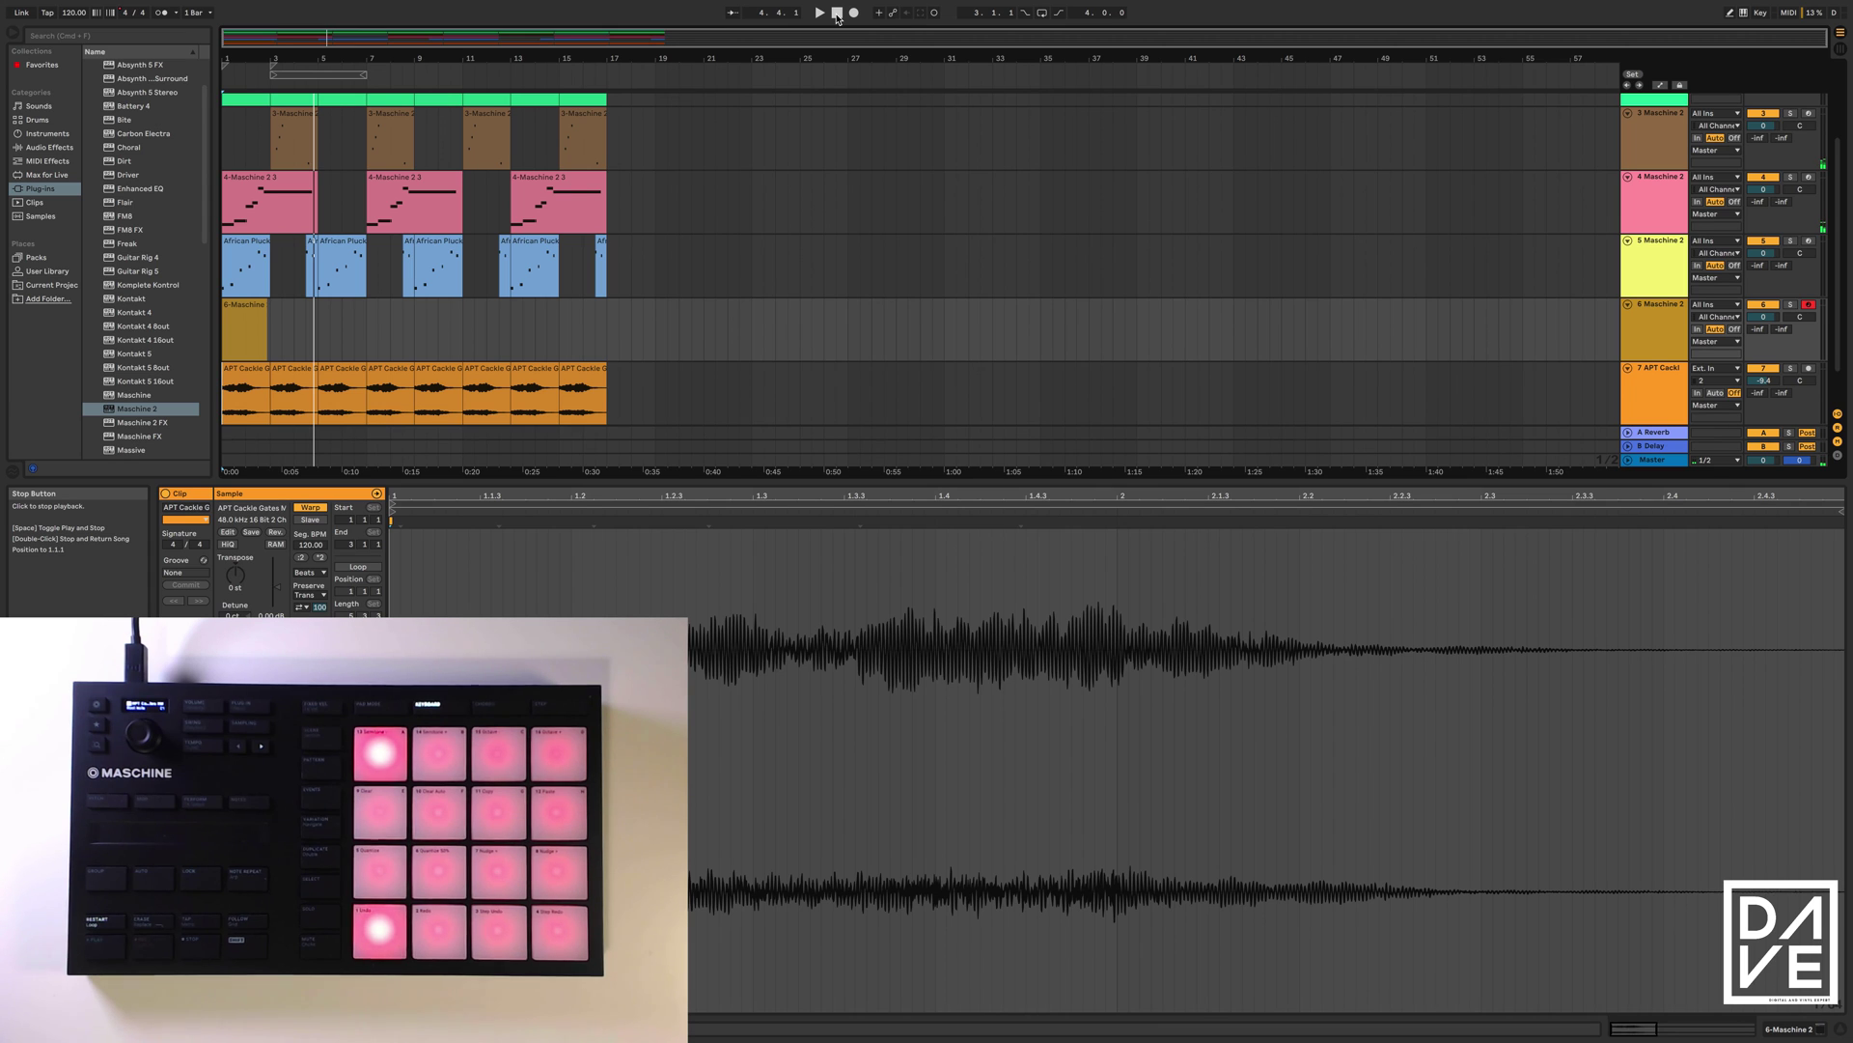
- Delete the sixth track's Maschine clip and record a C1, F1, A1 part with the Stutter Pad sound over bars 1 to 4
click(248, 308)
key(Delete)
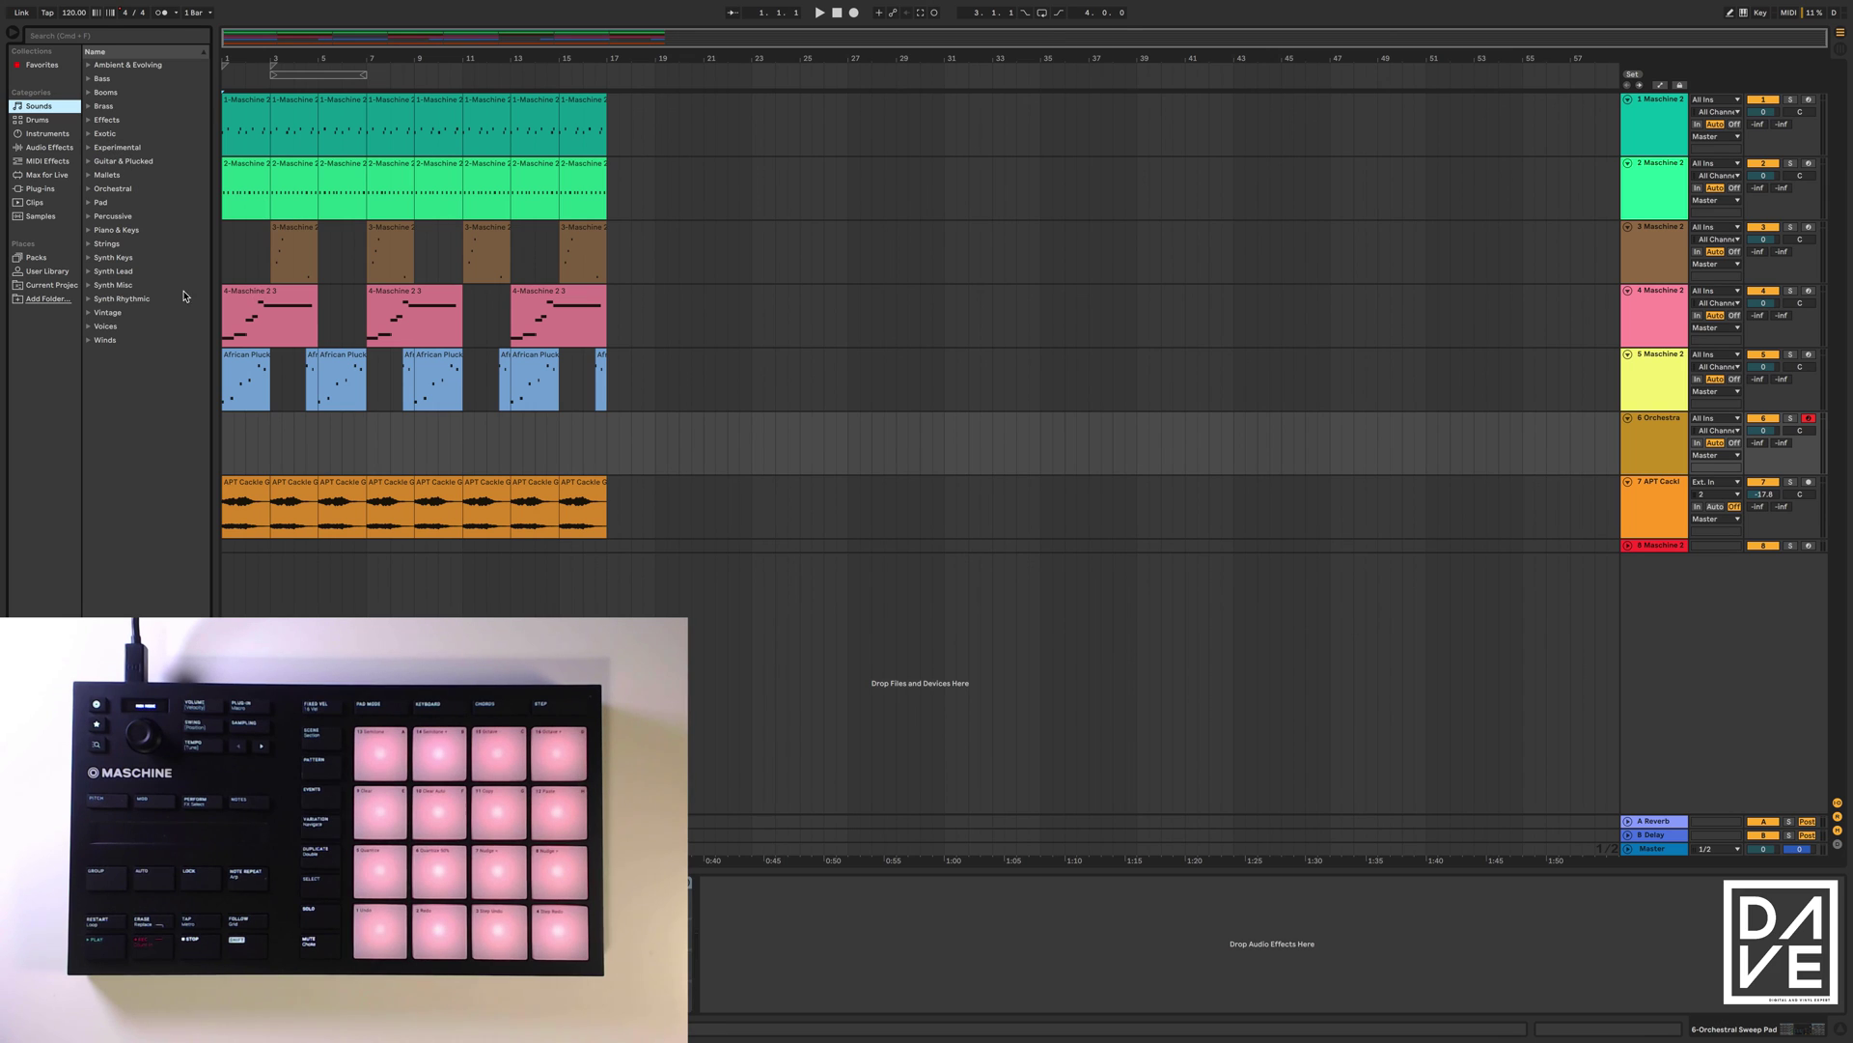
click(854, 13)
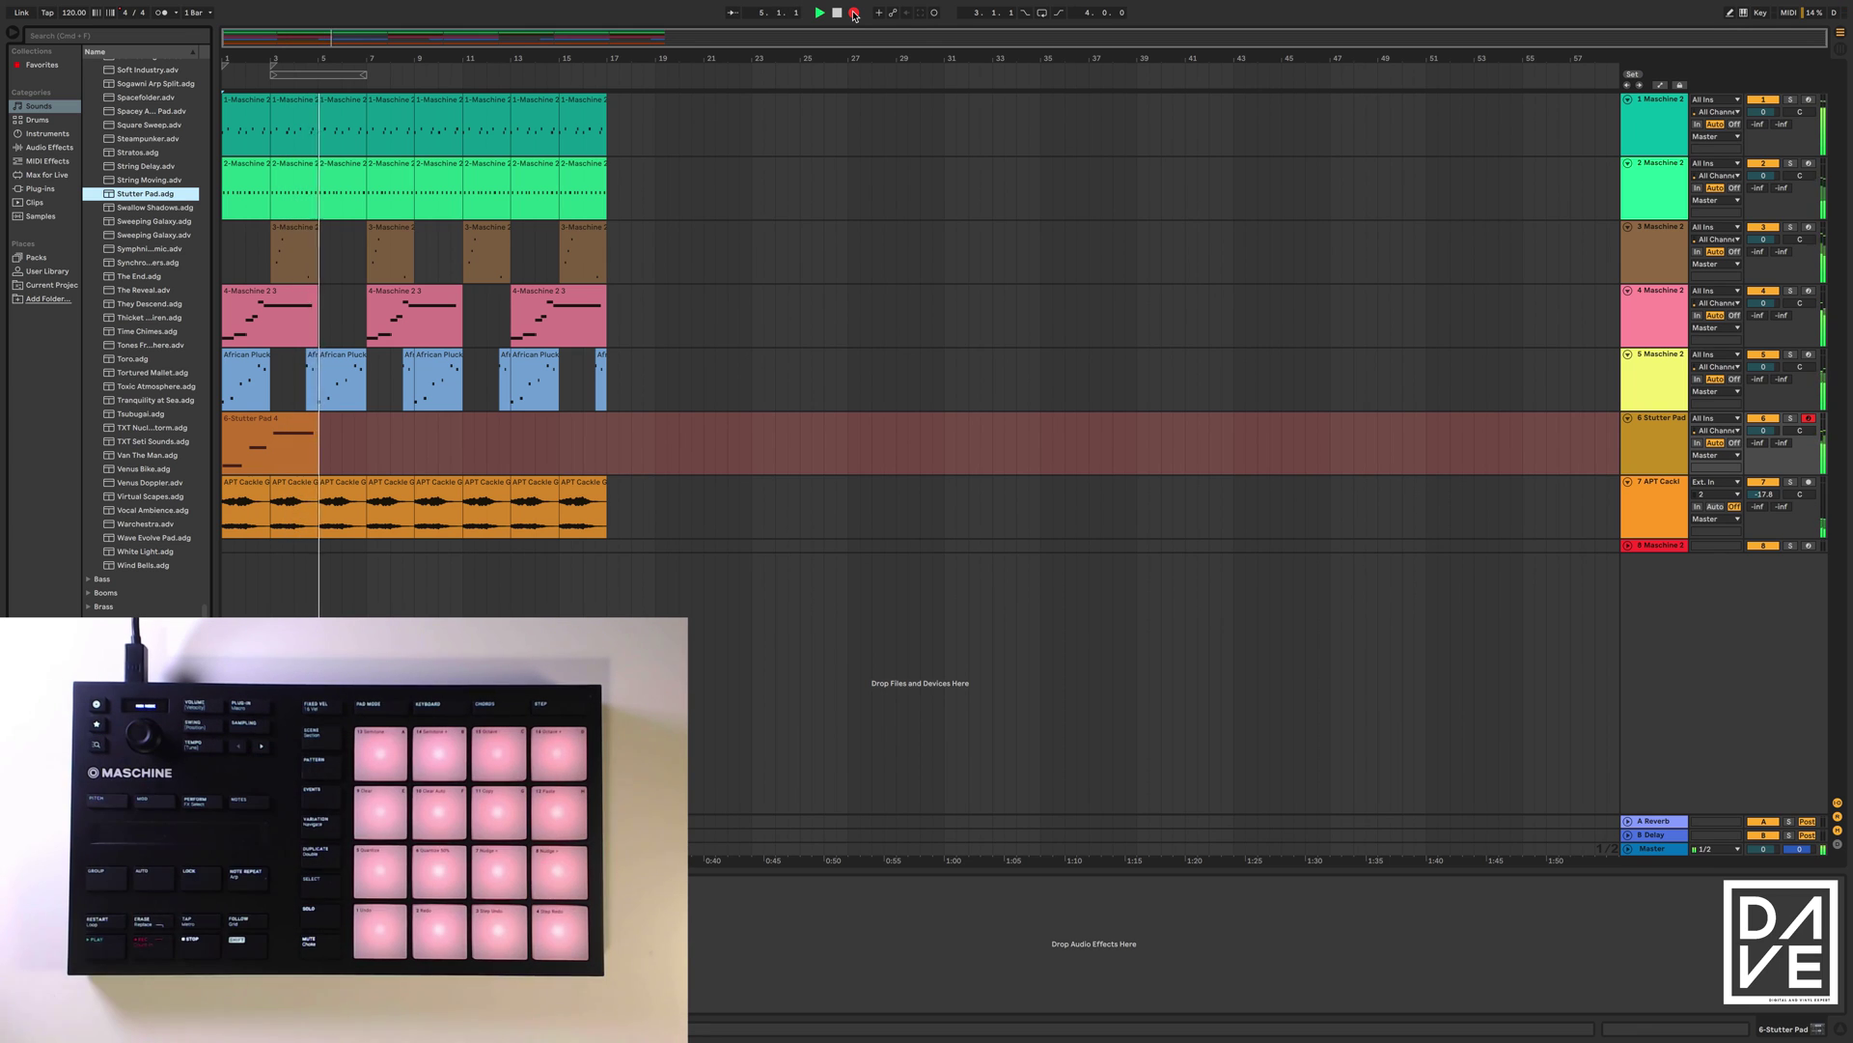
click(854, 14)
- Open the Stutter Pad clip's notes and lower the sixth track's volume while playing it with the arrangement
double_click(270, 444)
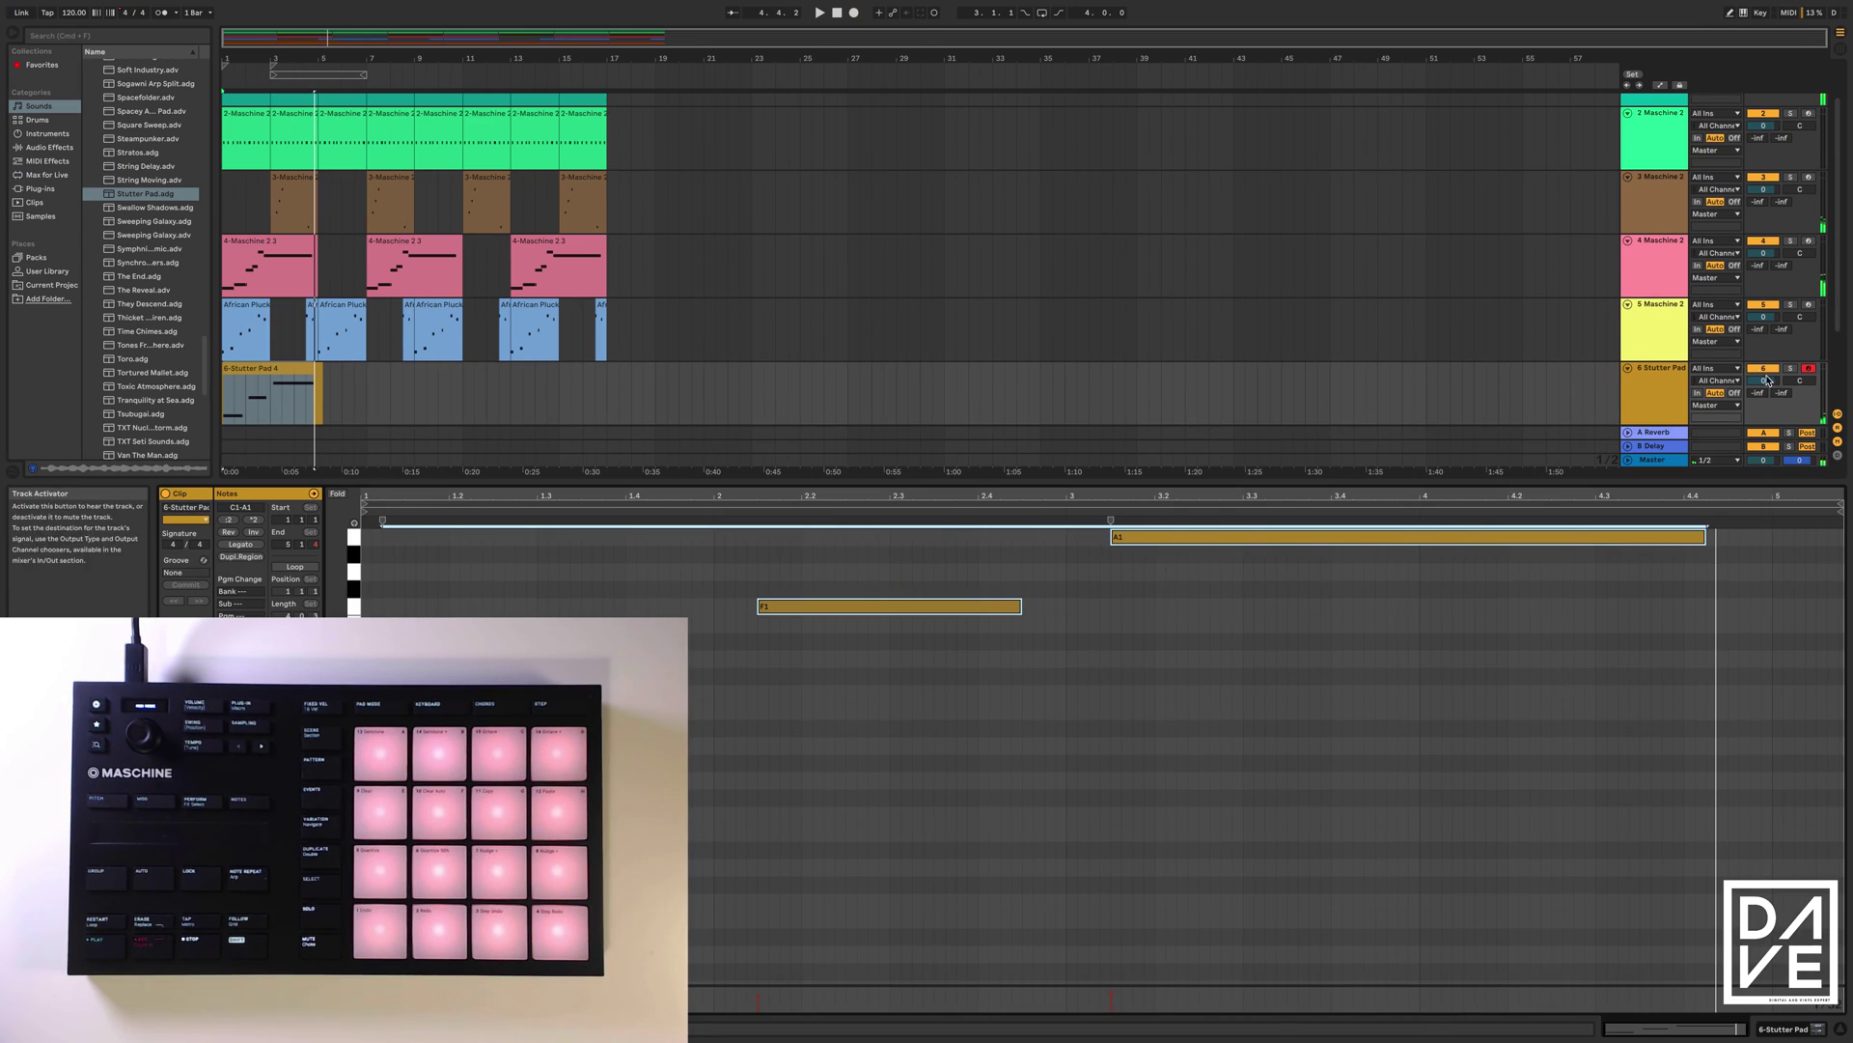
key(space)
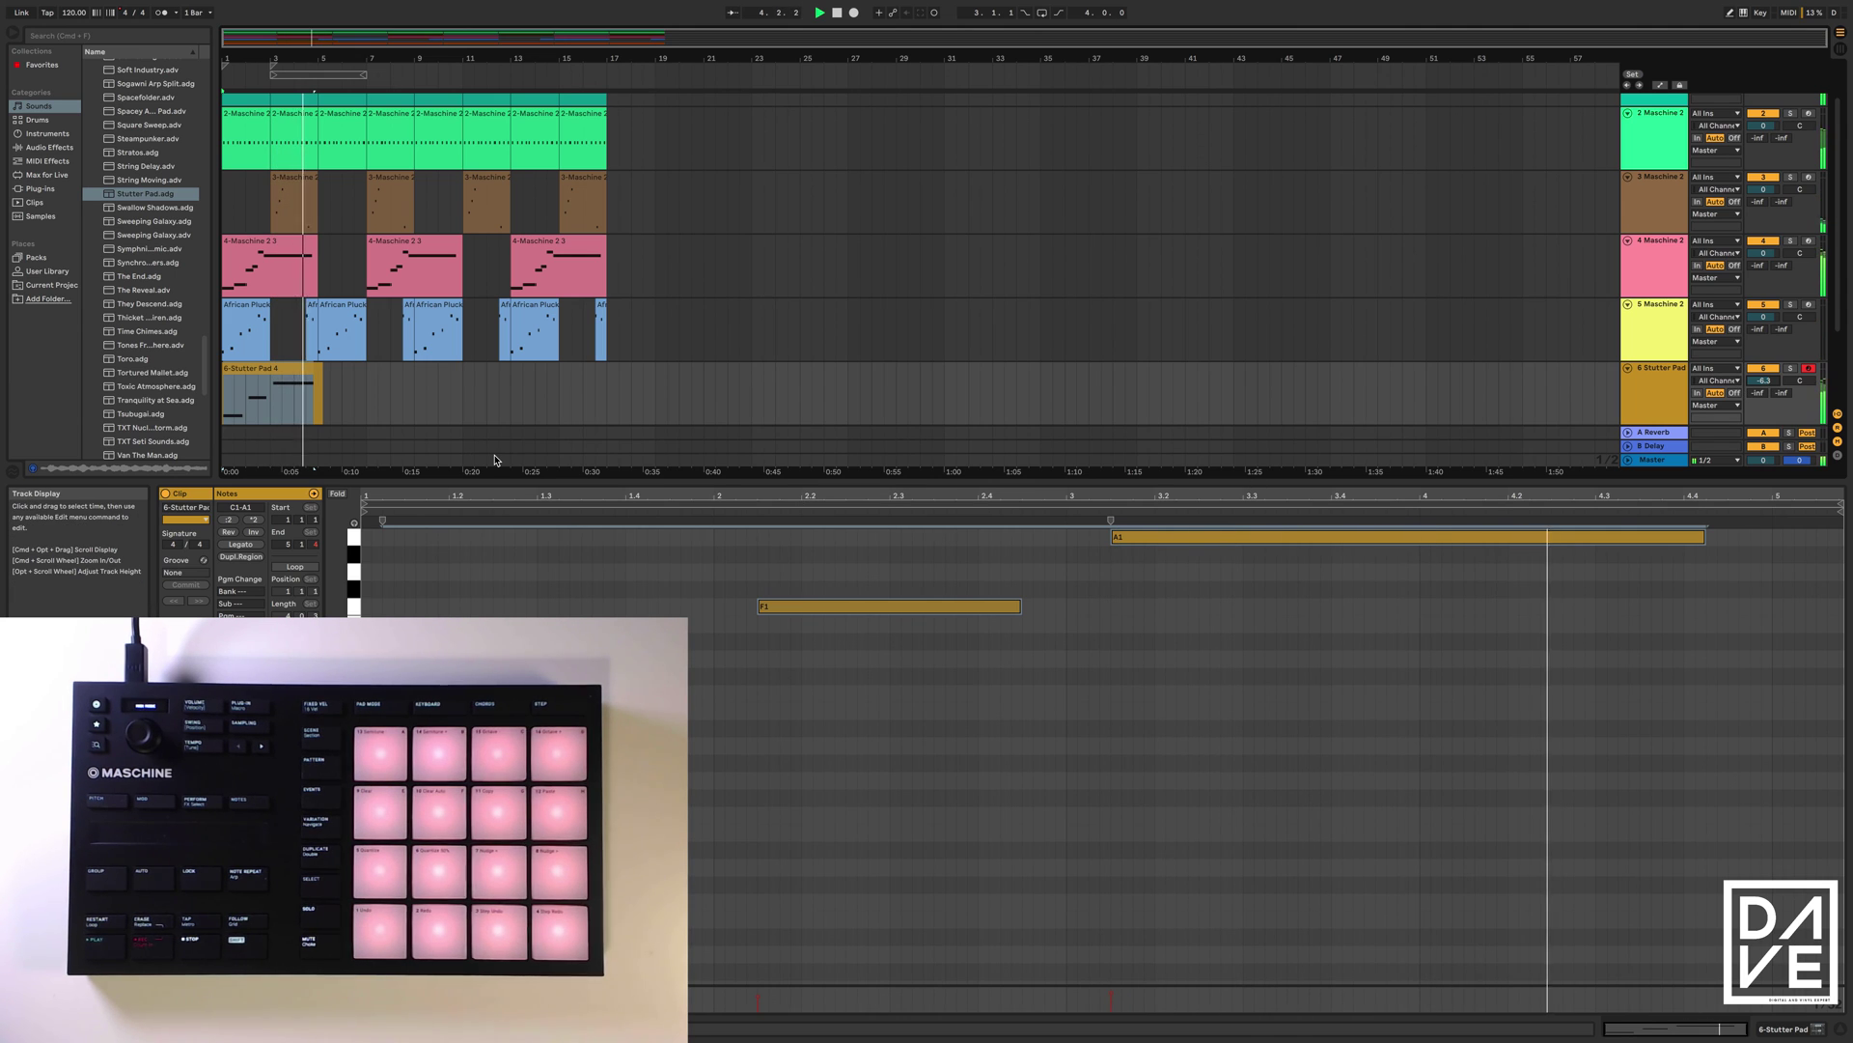
key(space)
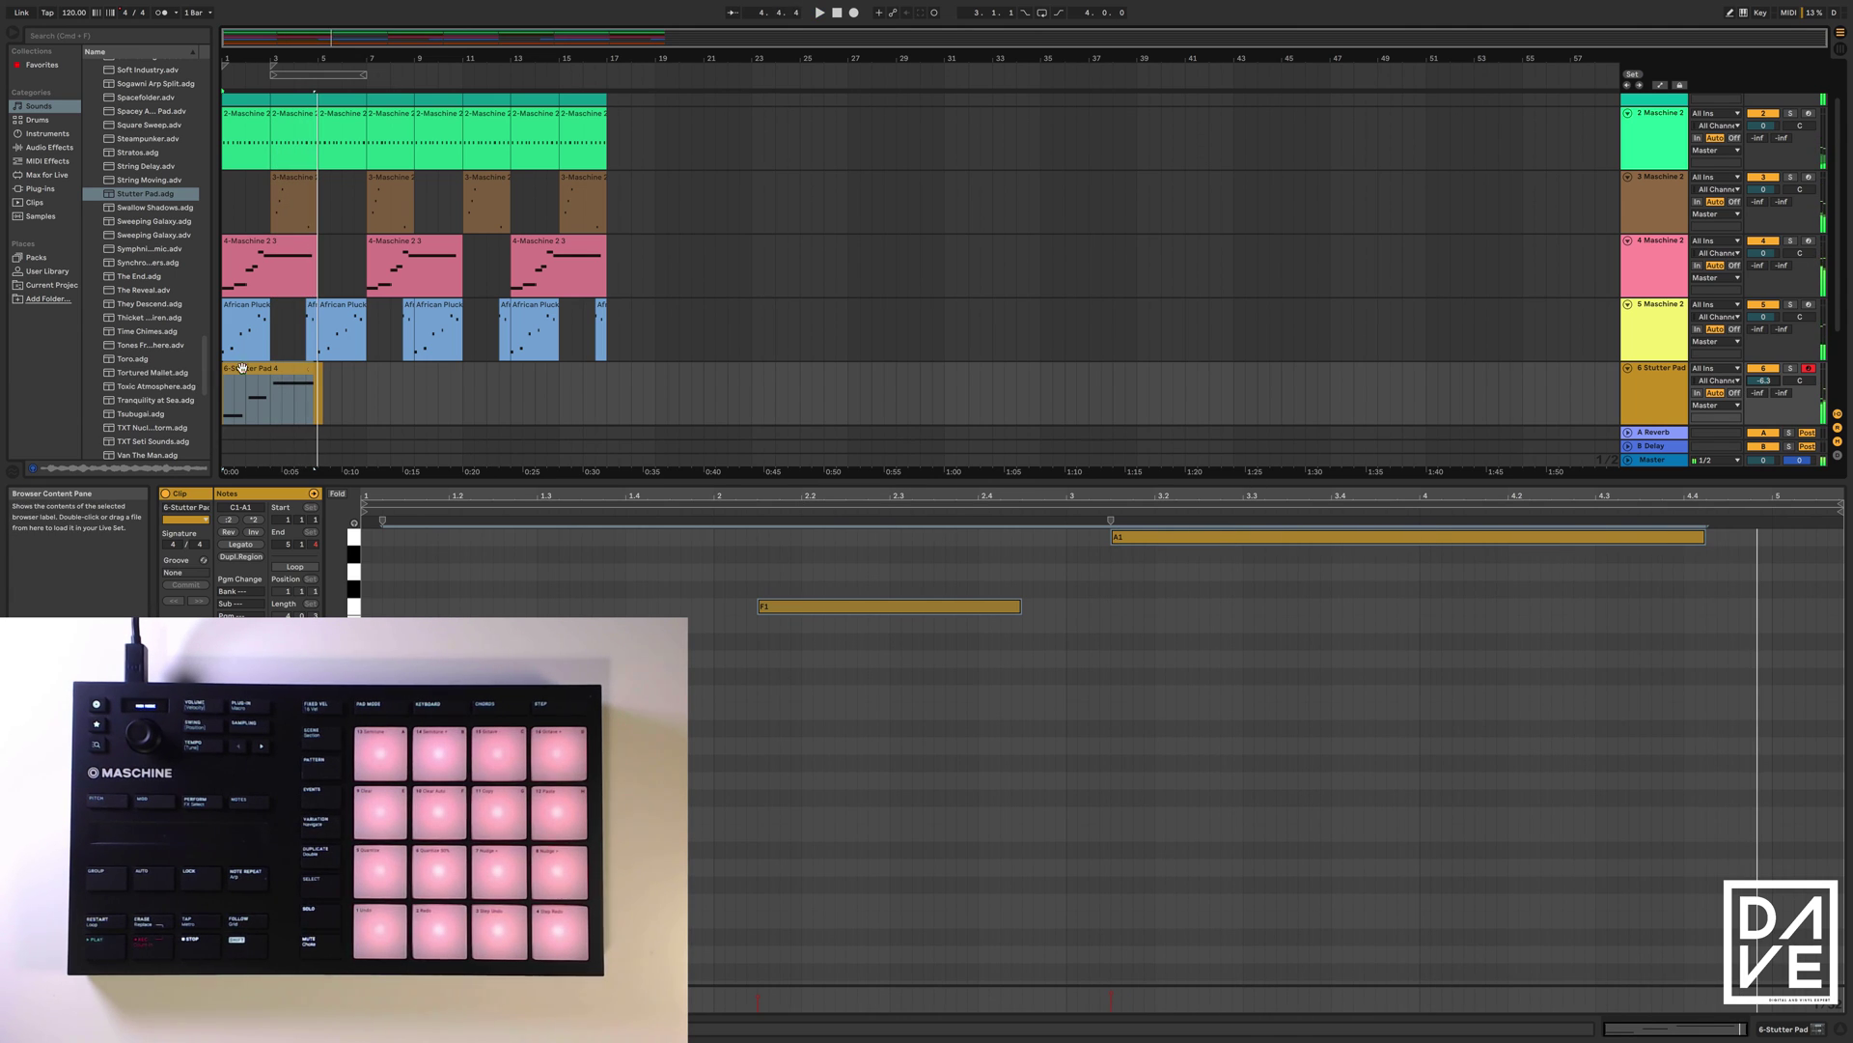
- Trim the Stutter Pad clip to end at bar 5 and duplicate it three times to fill the track to bar 17
click(371, 370)
click(322, 375)
key(super+d)
key(super+d)
key(super+d)
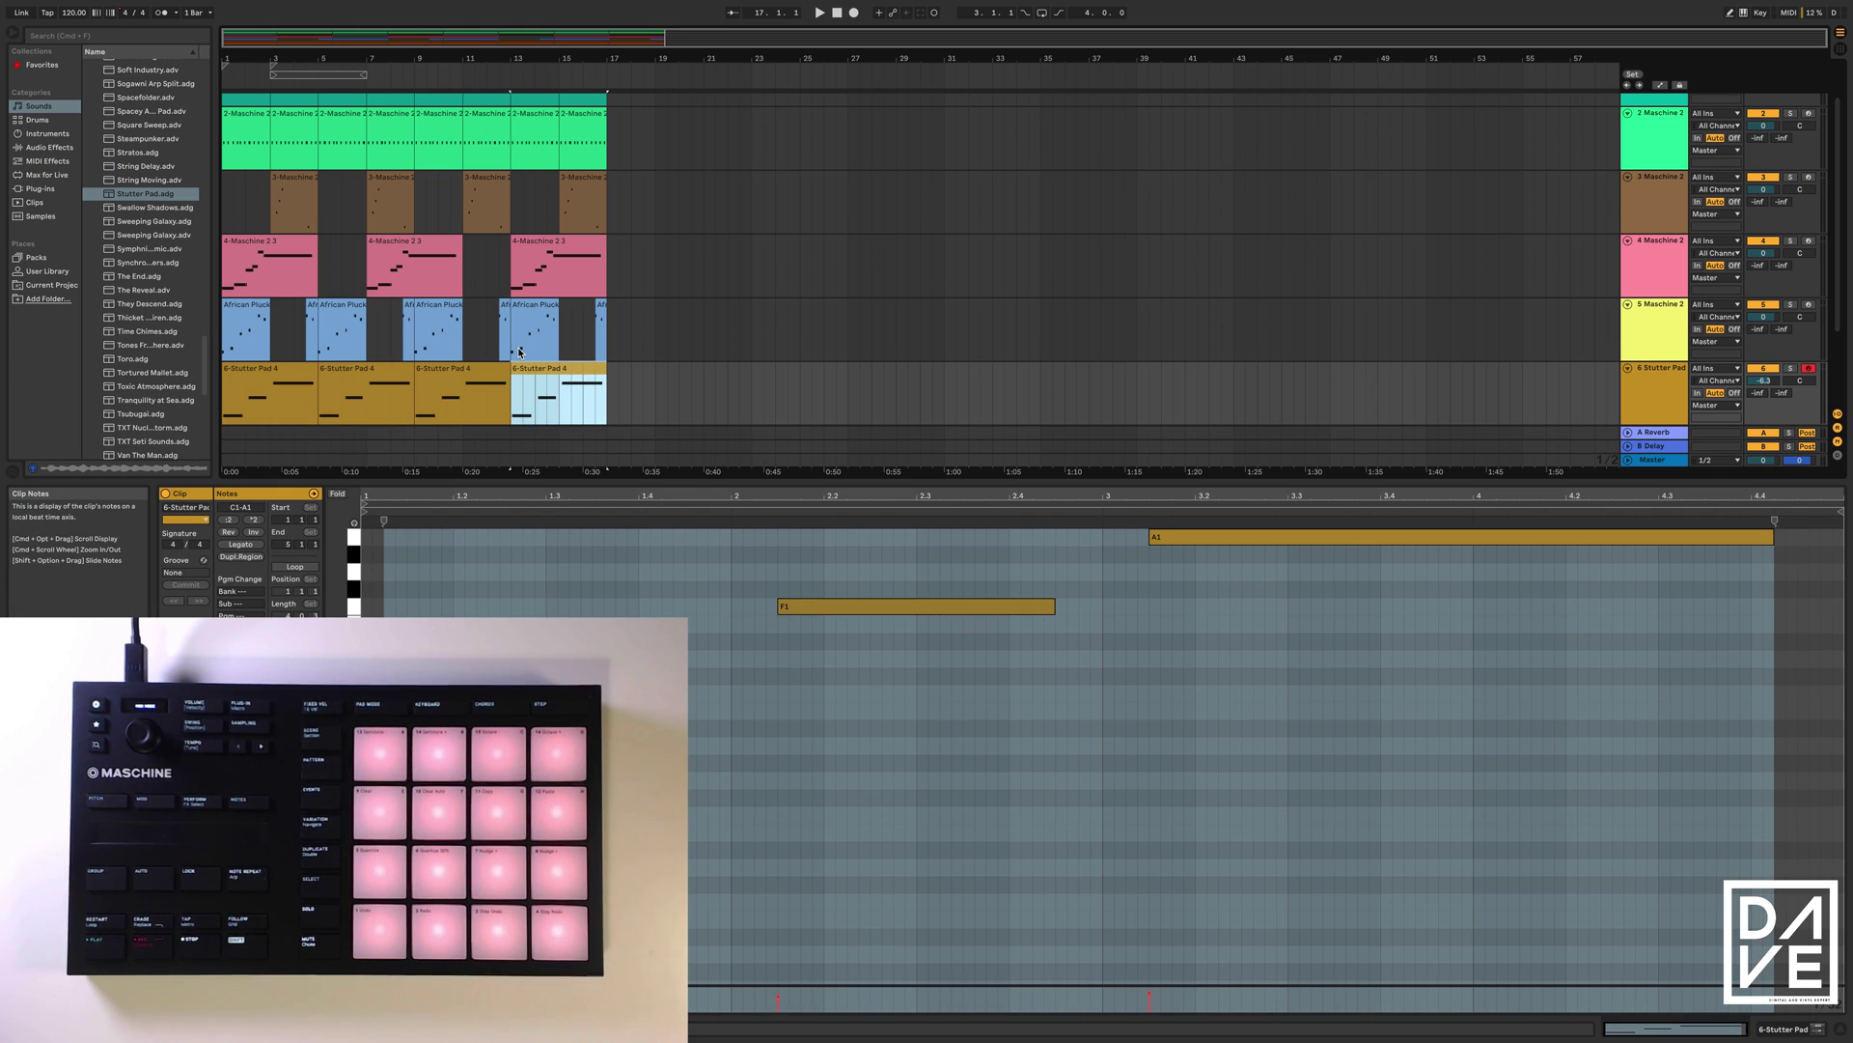
scroll(835, 241, up, 2)
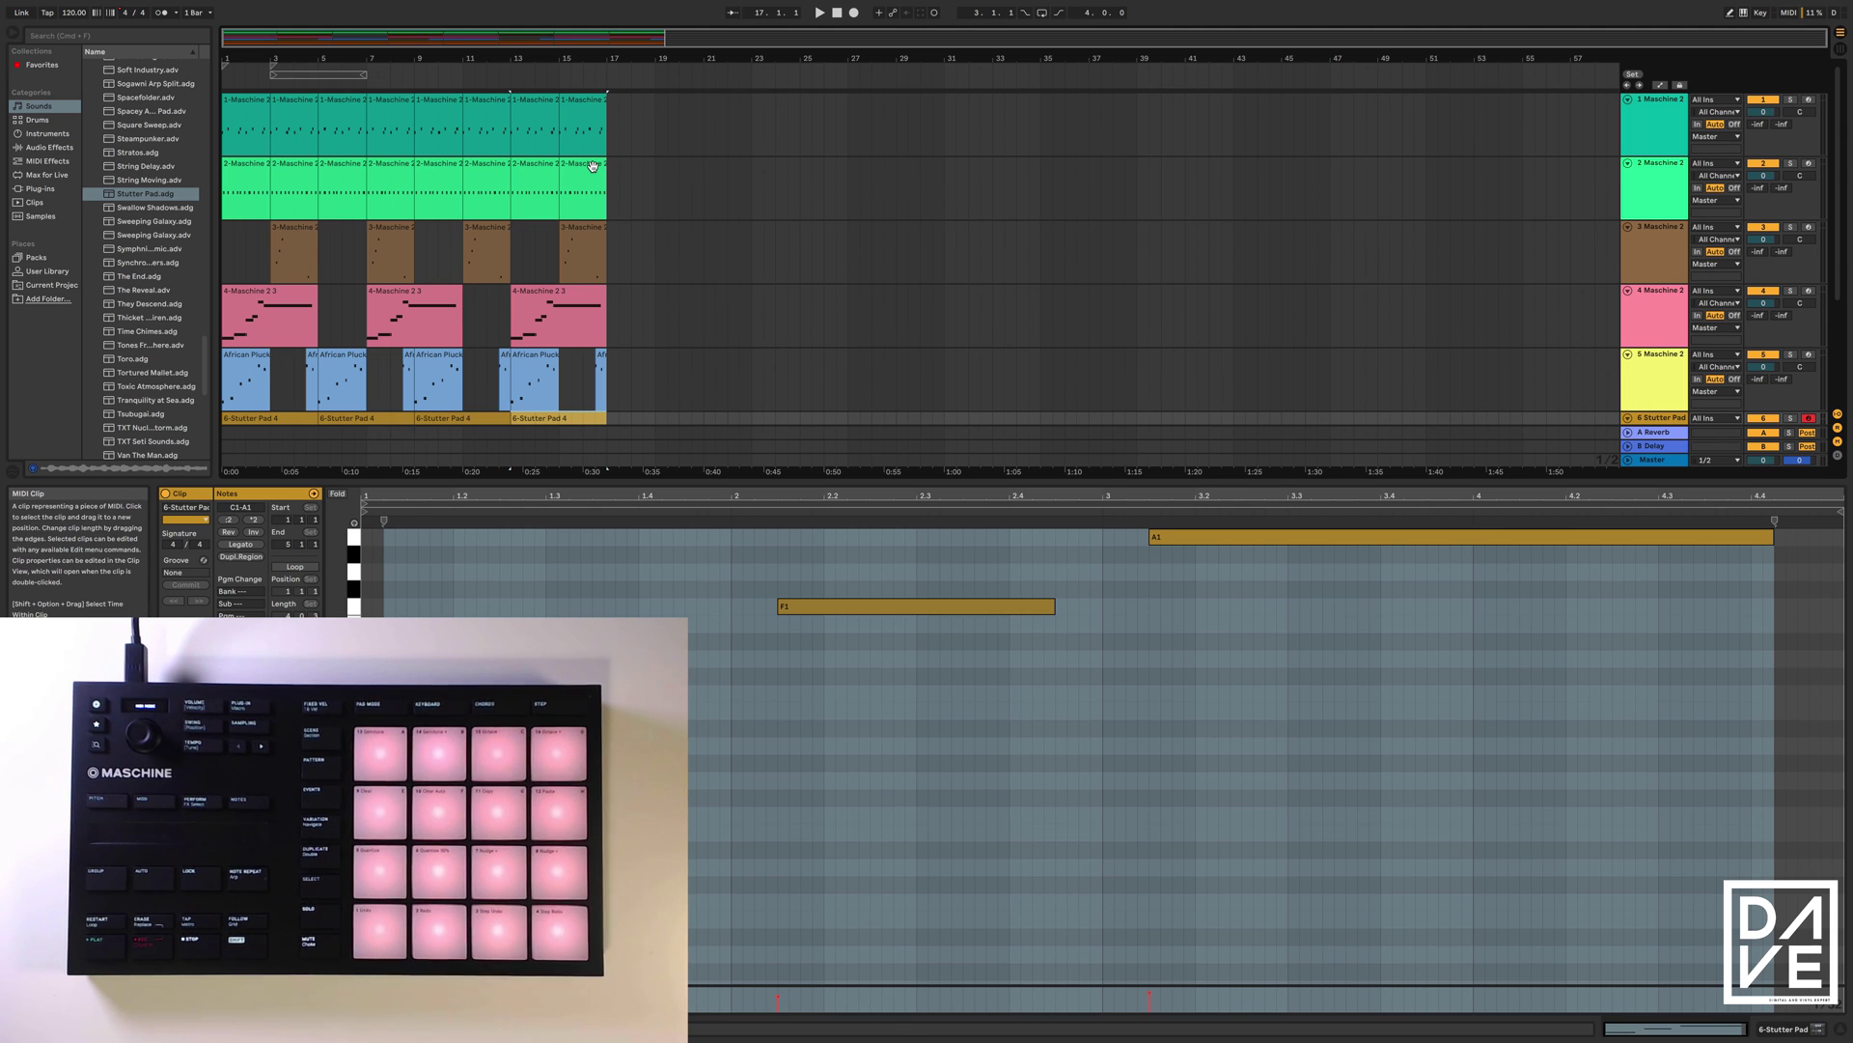
- Open the 80 Great Kit in the first track's Maschine 2 and play the arrangement to hear its current kick
click(574, 107)
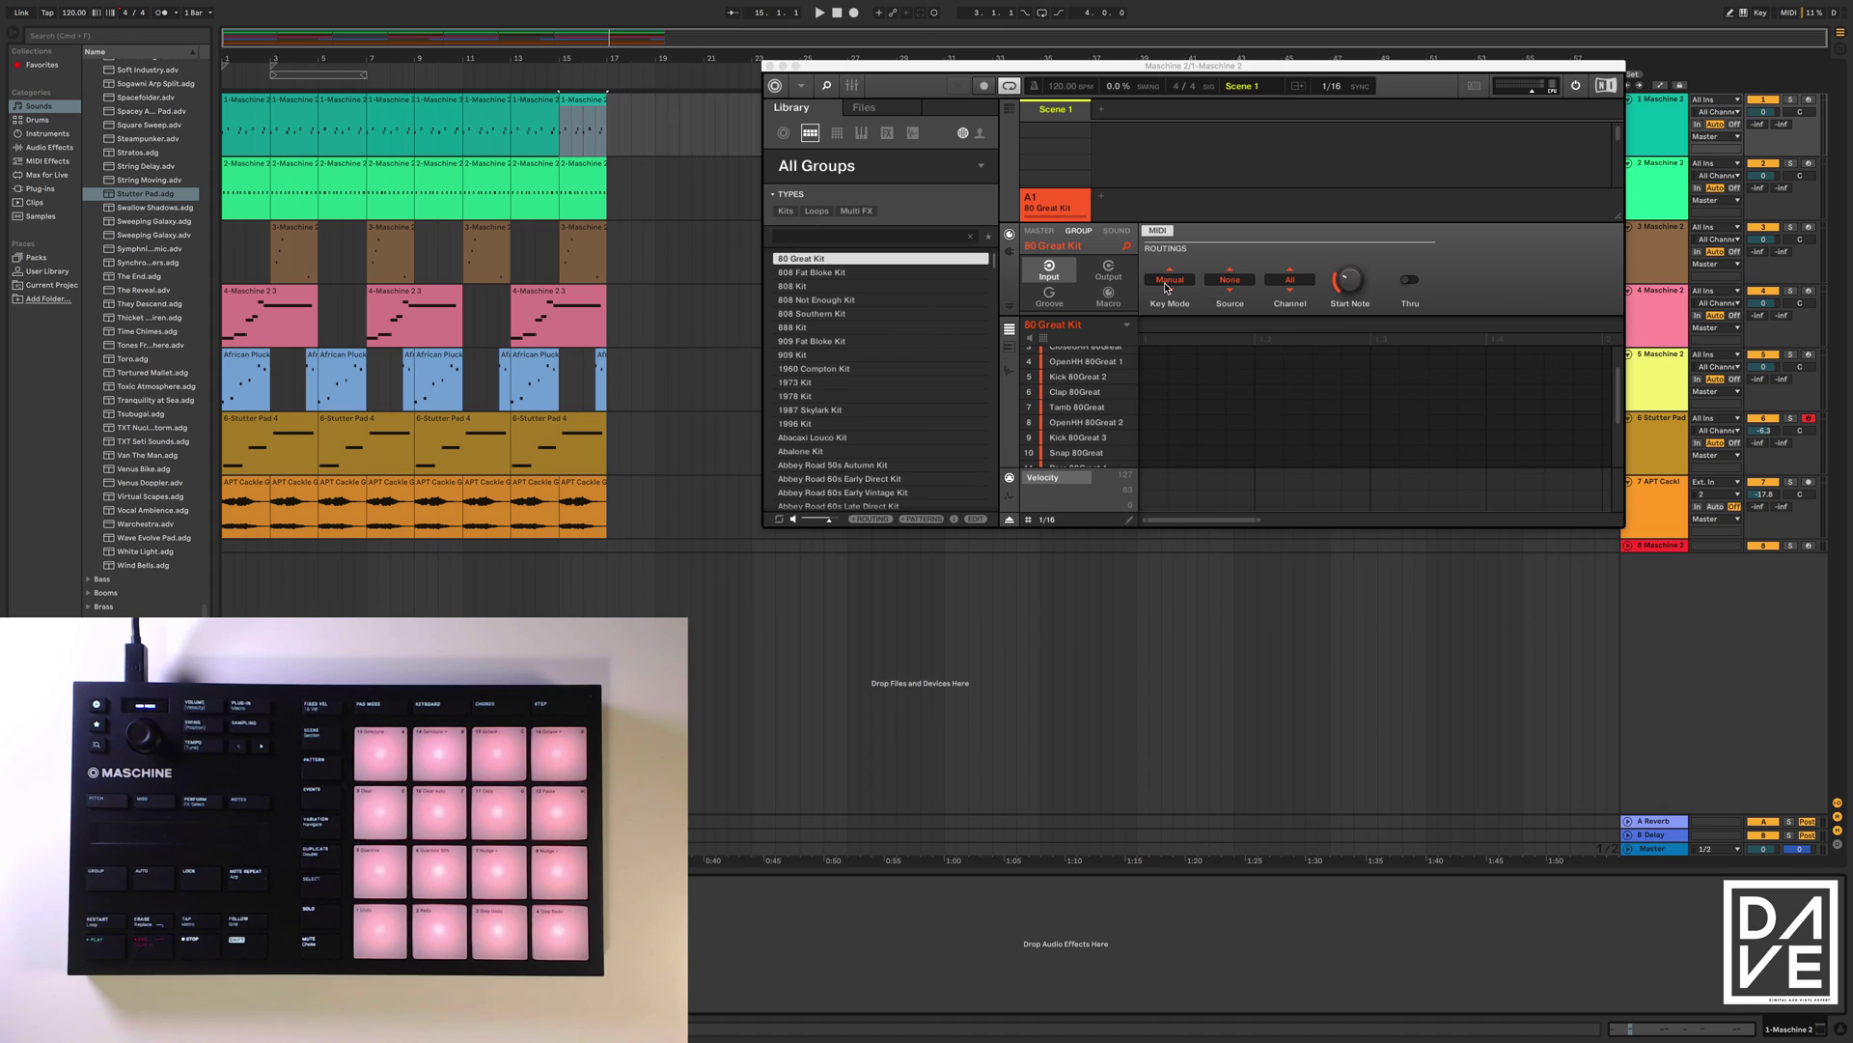
scroll(1096, 434, up, 2)
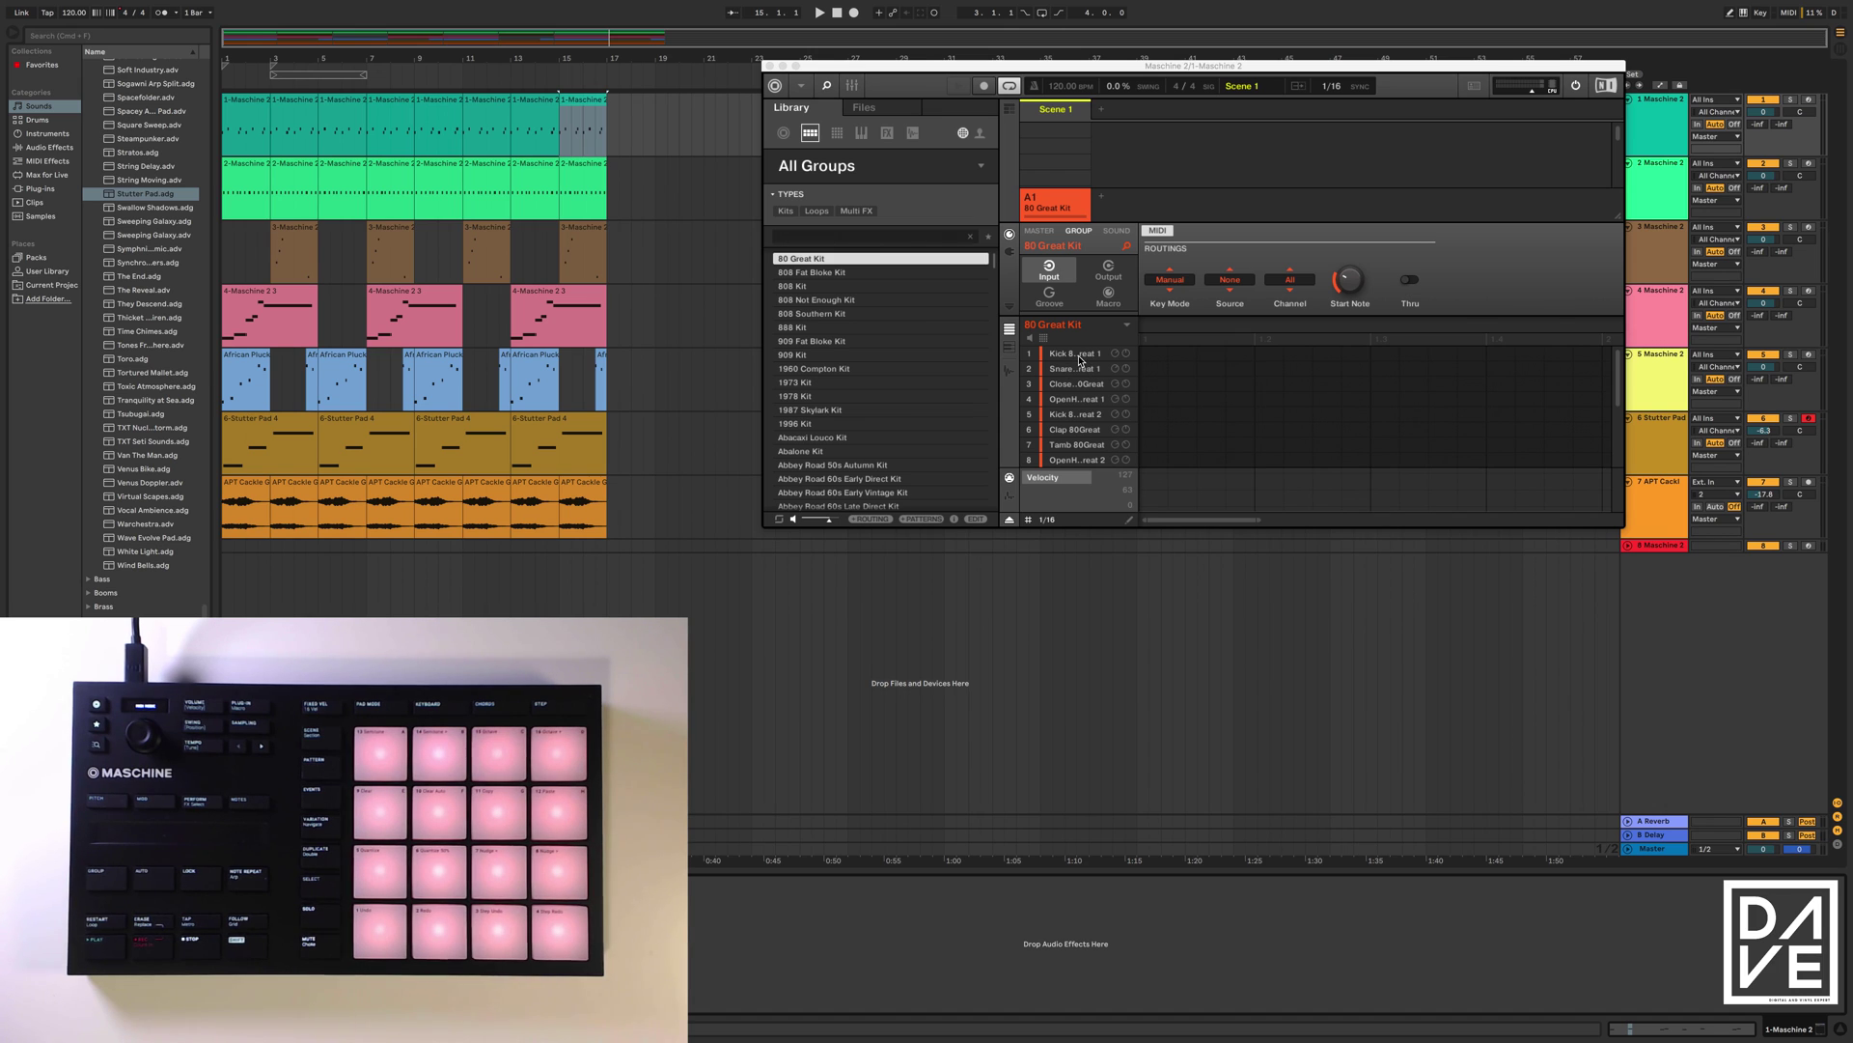
key(space)
- Replace the 80 Great Kit's first kick with the Predator kick drum from the instrument library and audition it with the arrangement
click(863, 134)
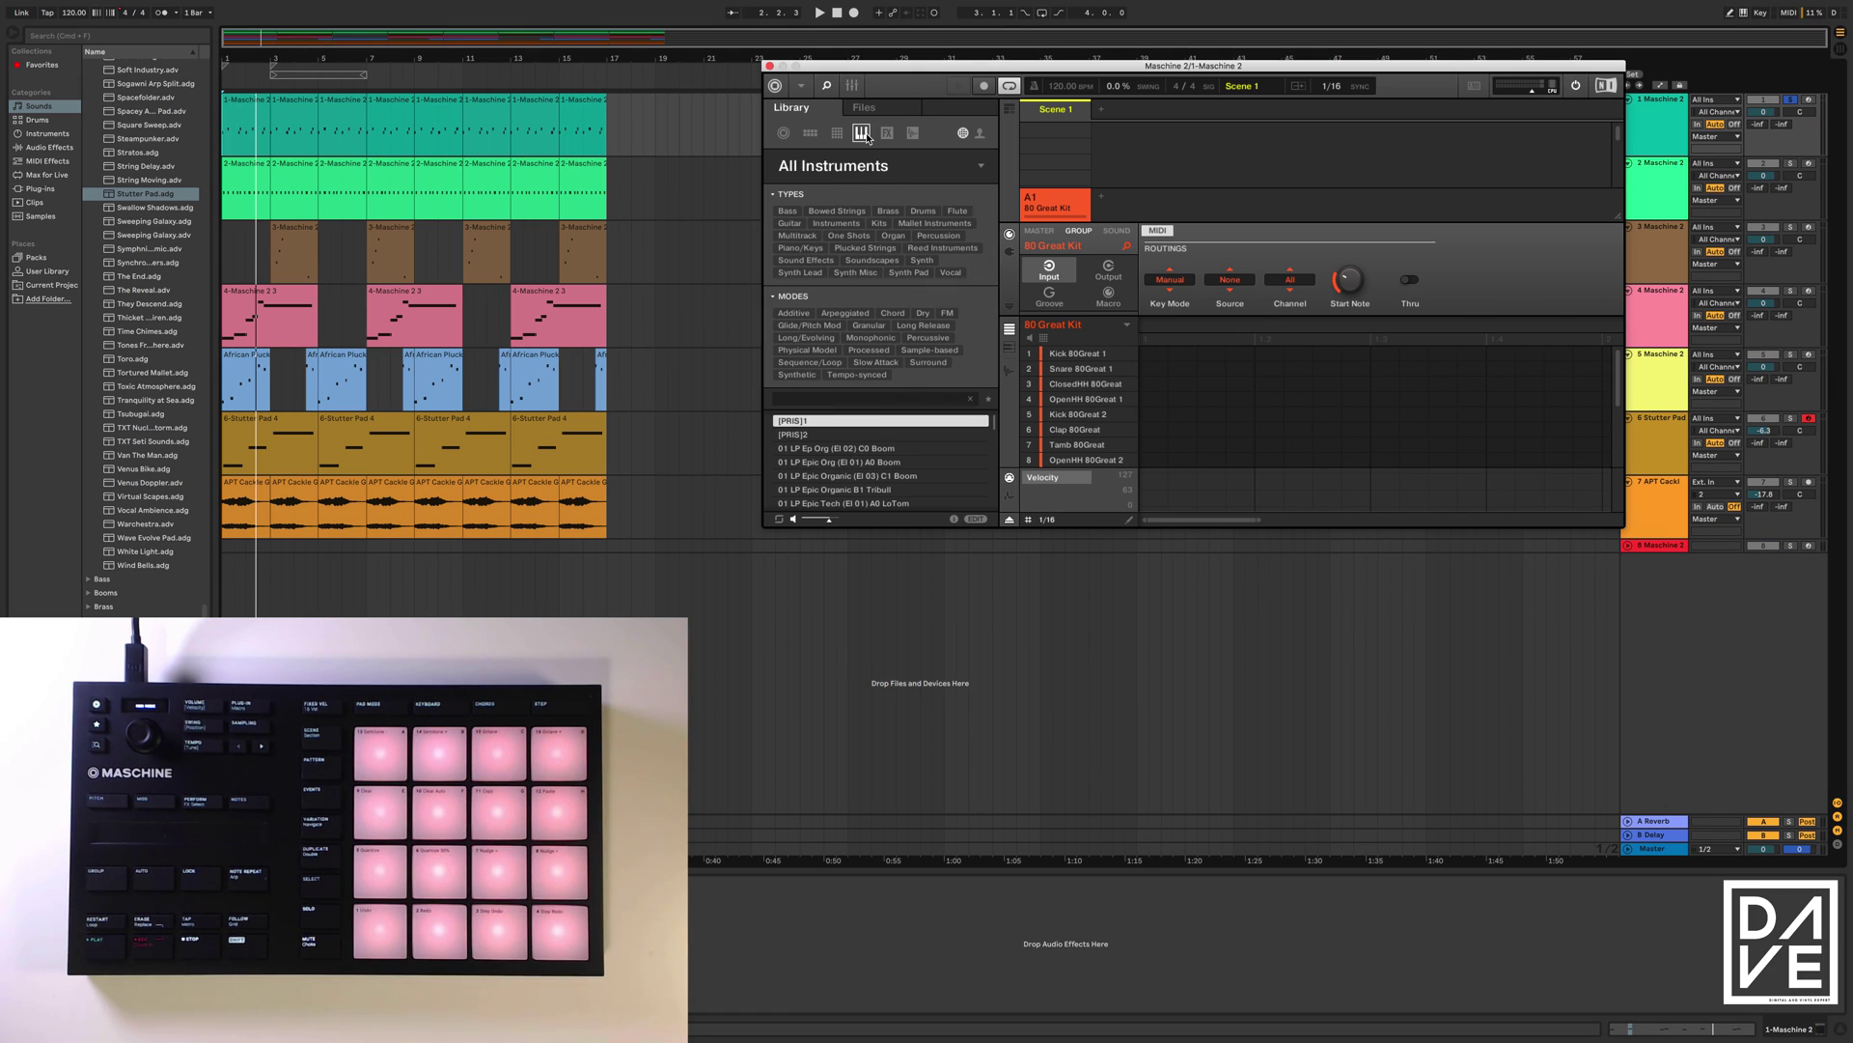
click(922, 211)
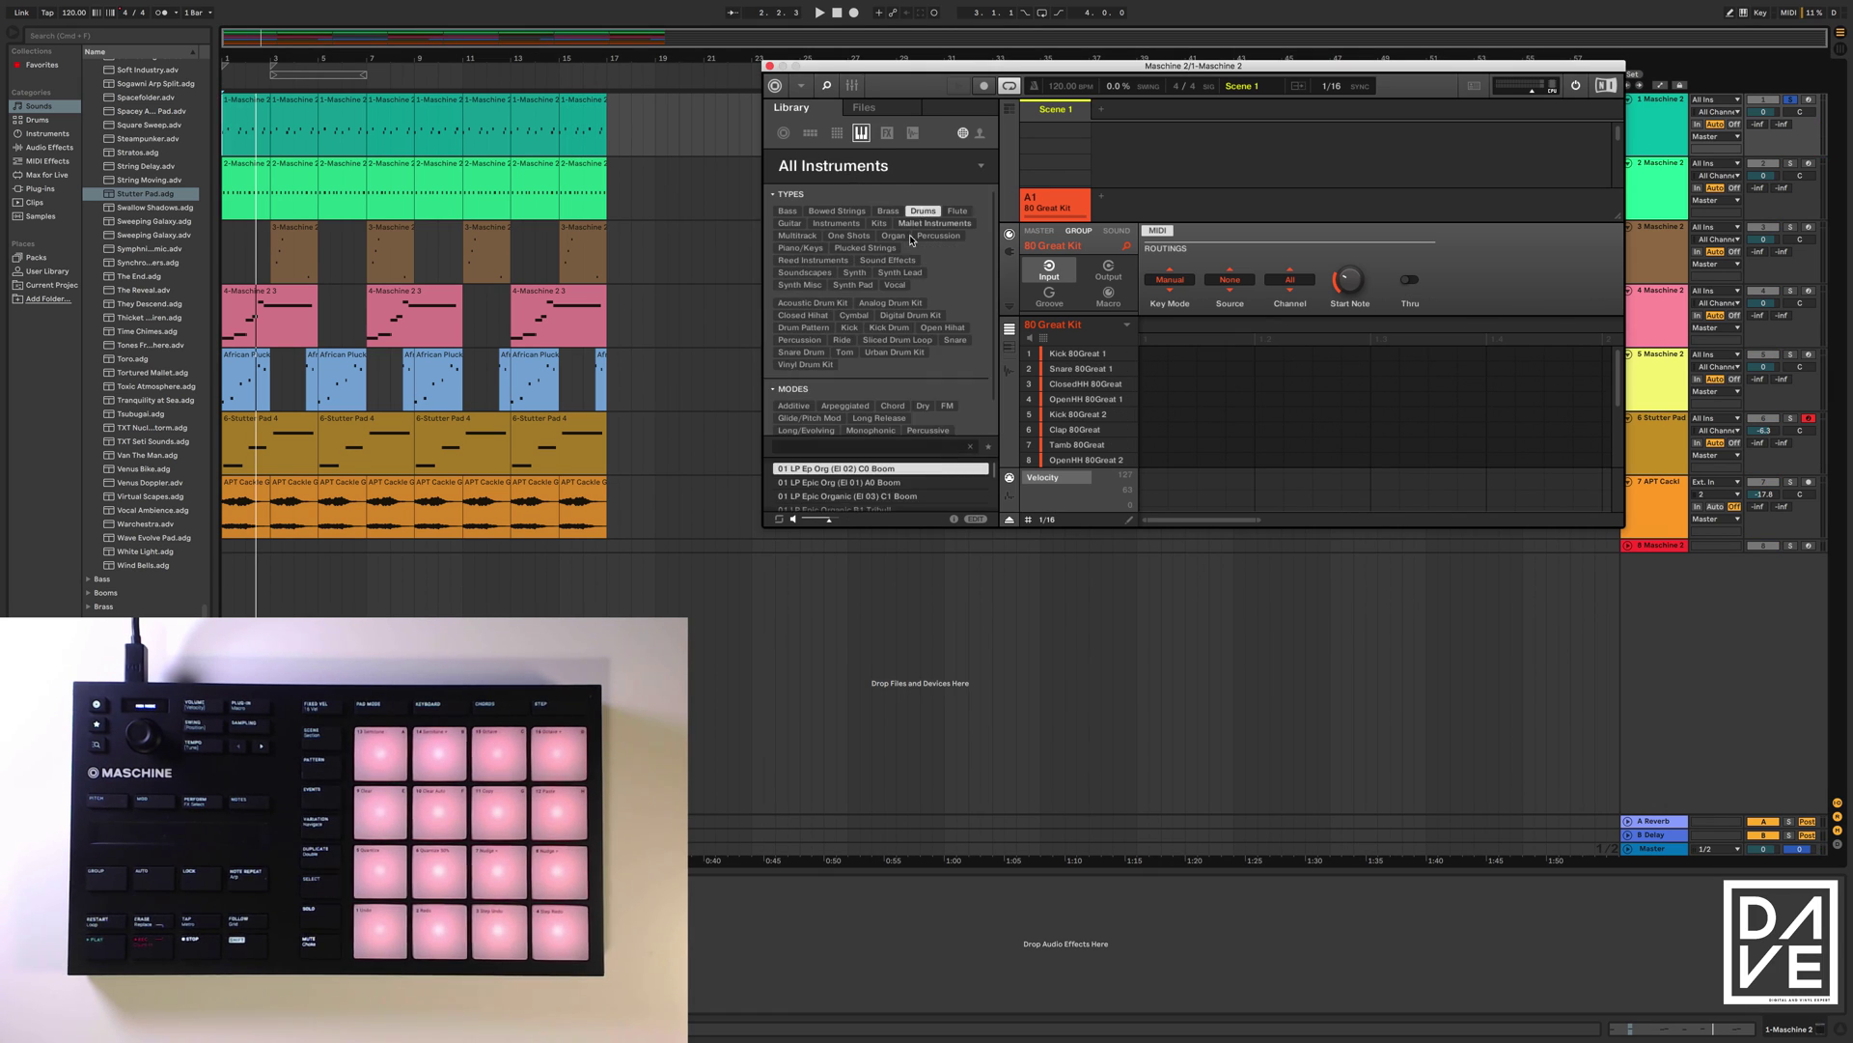
click(849, 329)
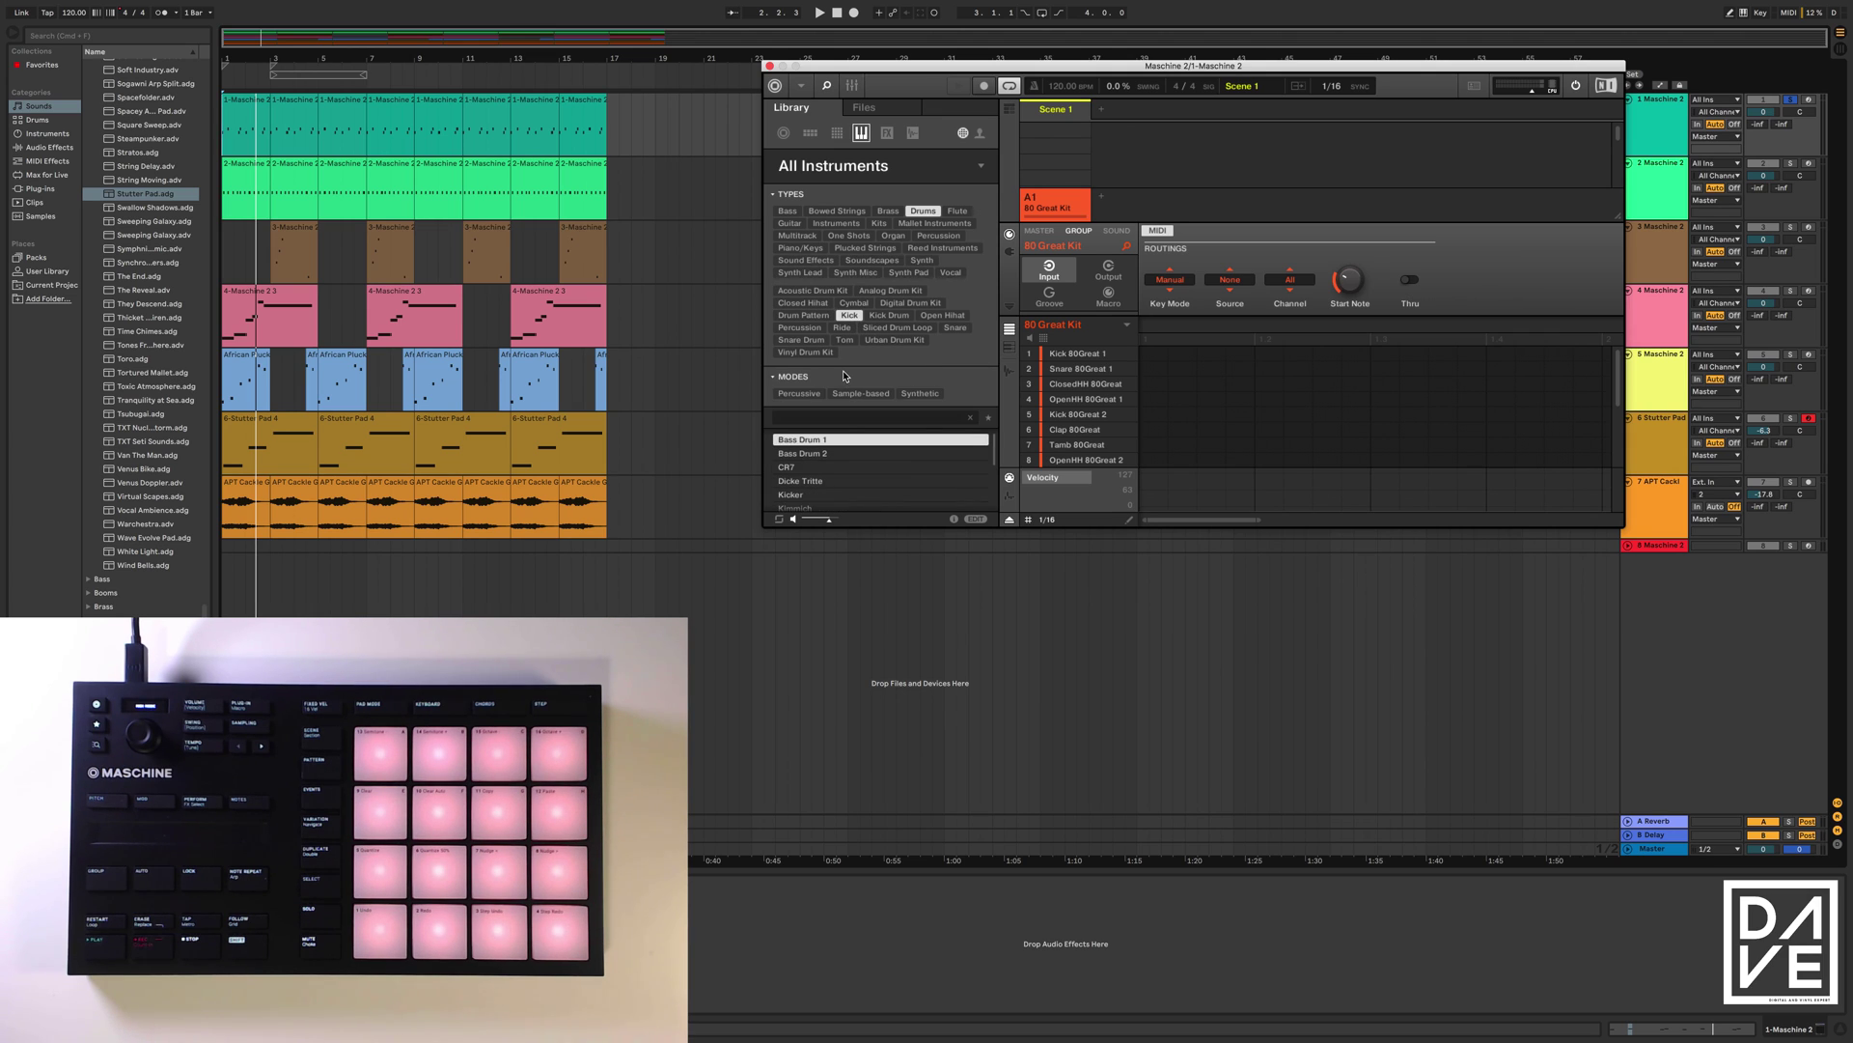
scroll(842, 458, down, 3)
click(837, 467)
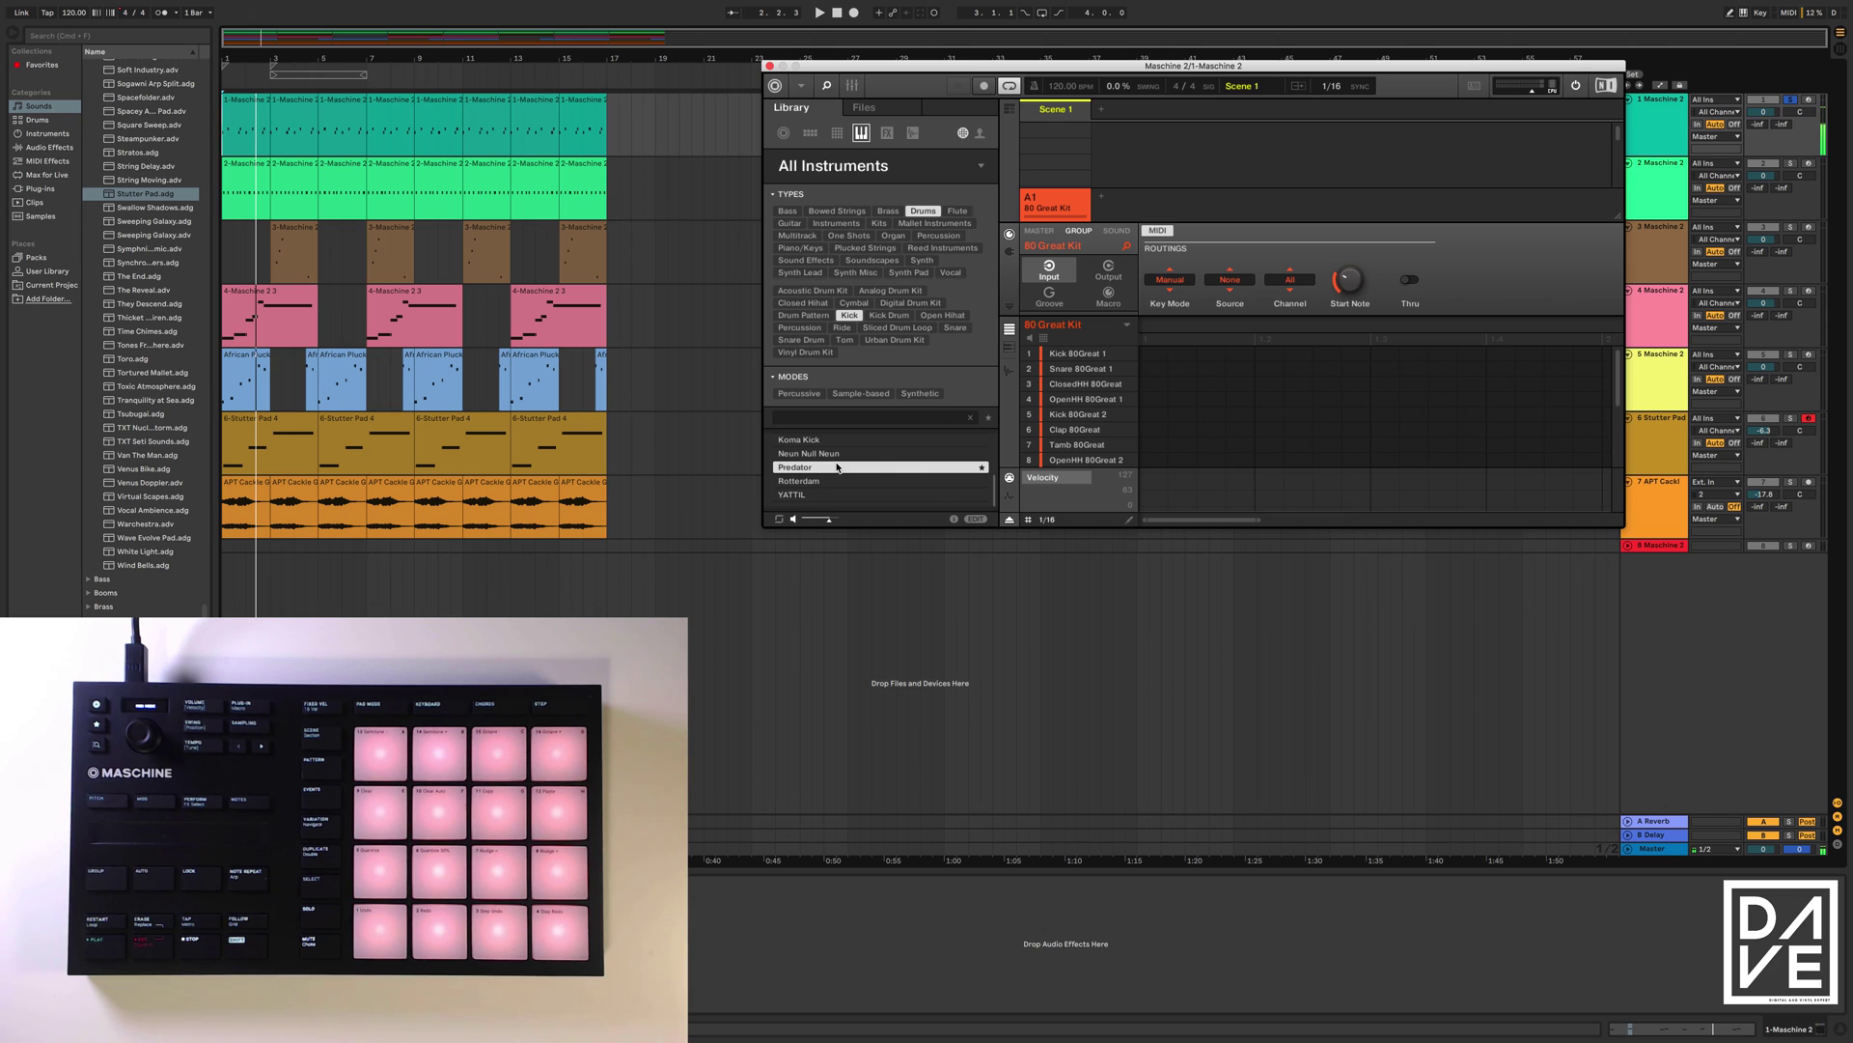
drag(916, 422, 1071, 355)
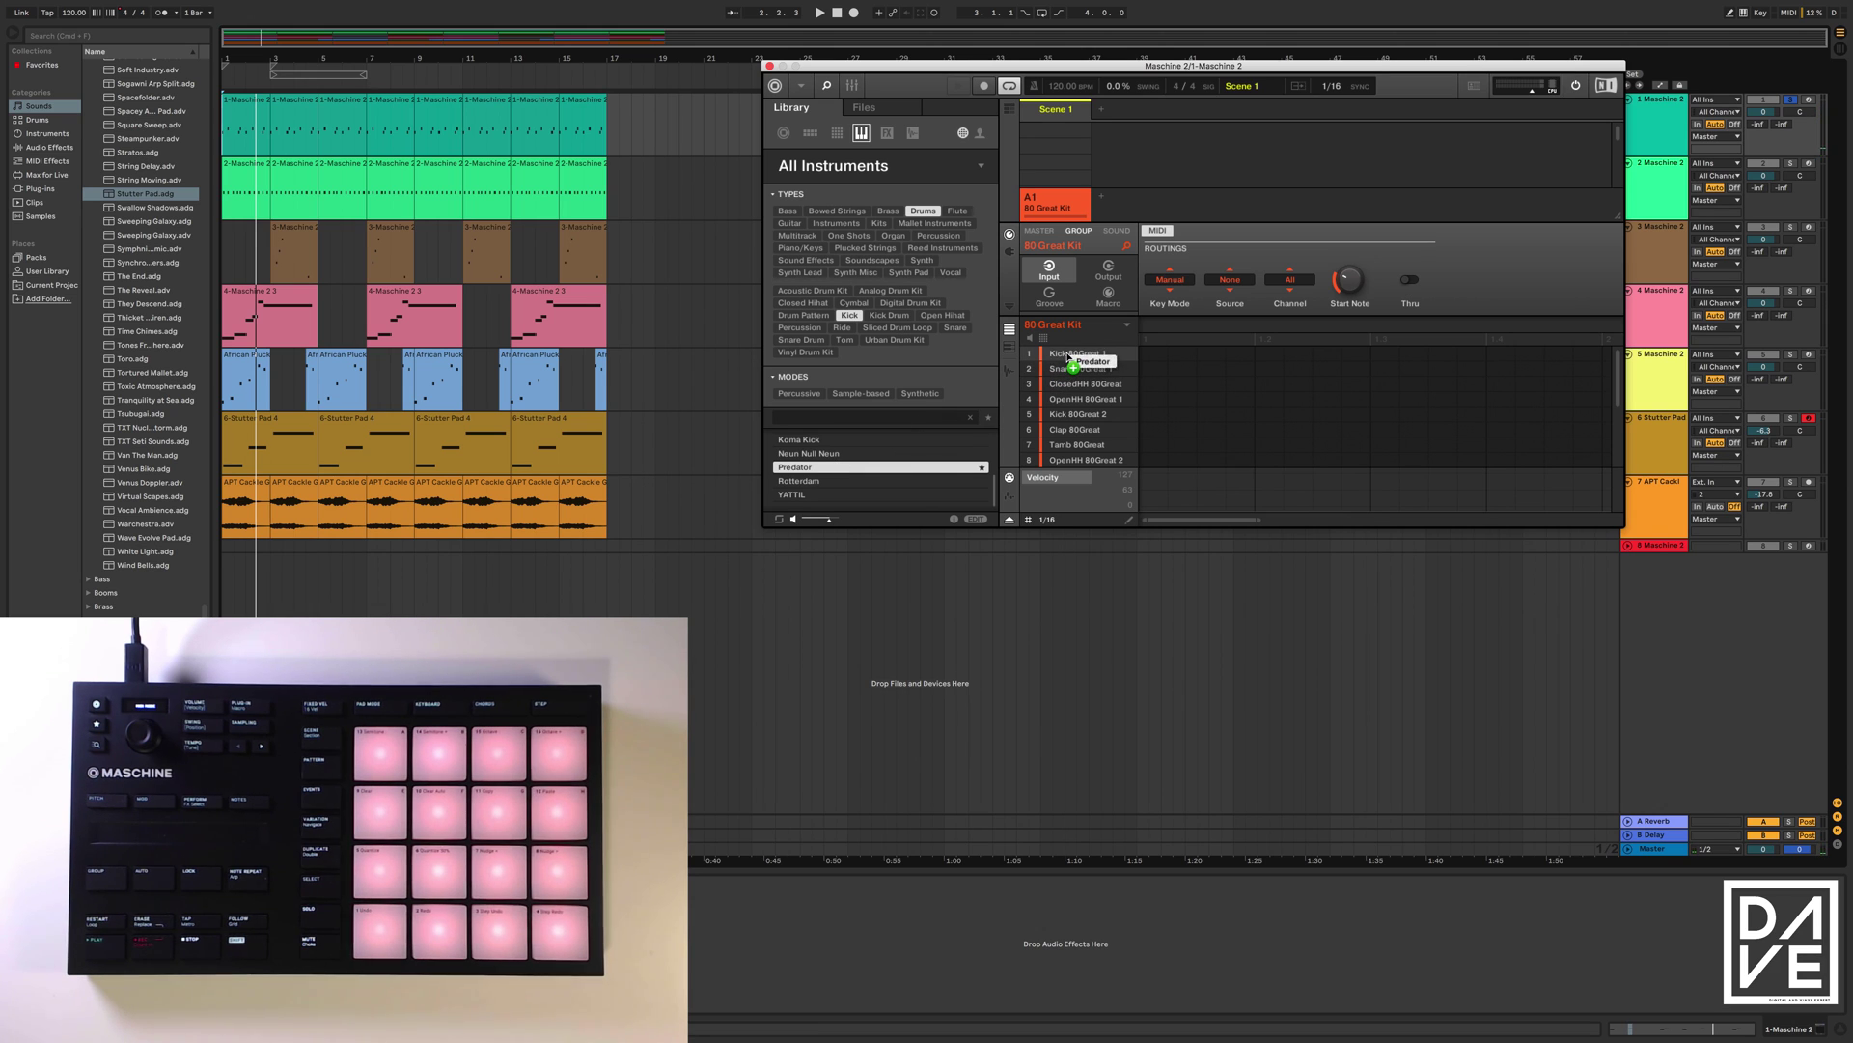
click(820, 13)
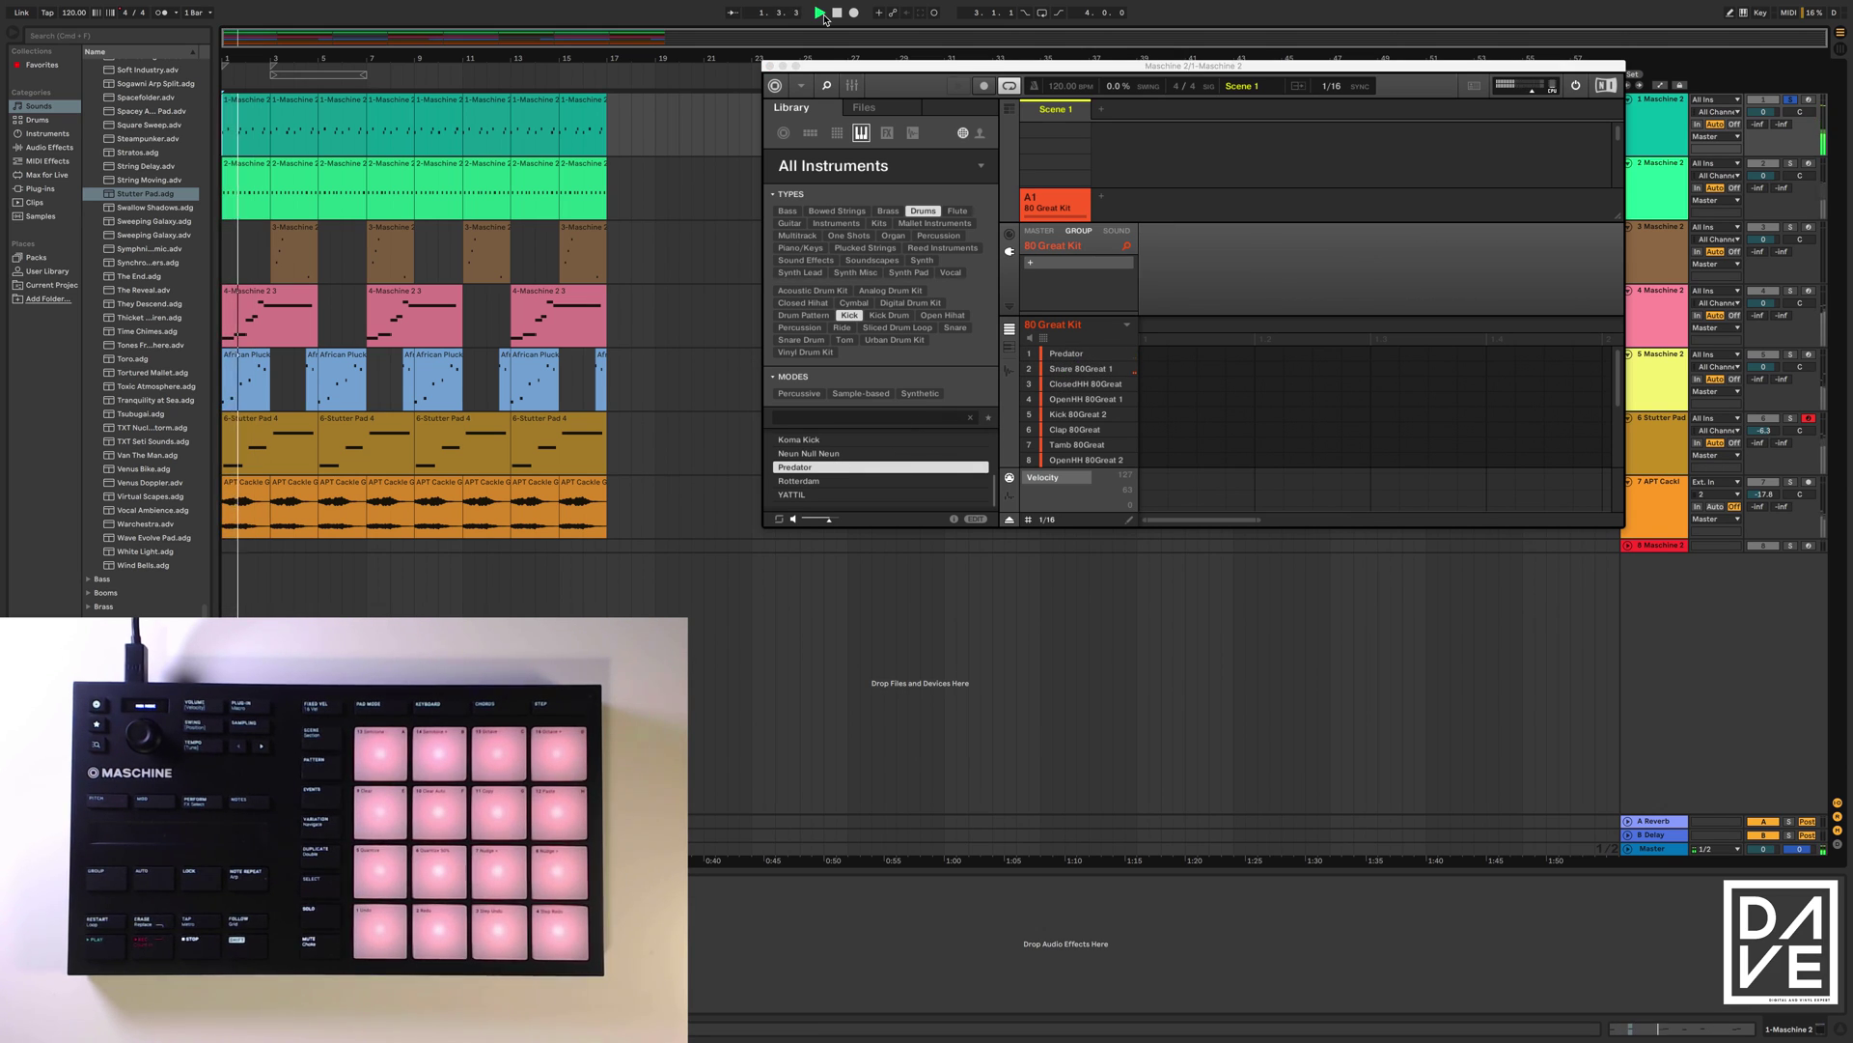